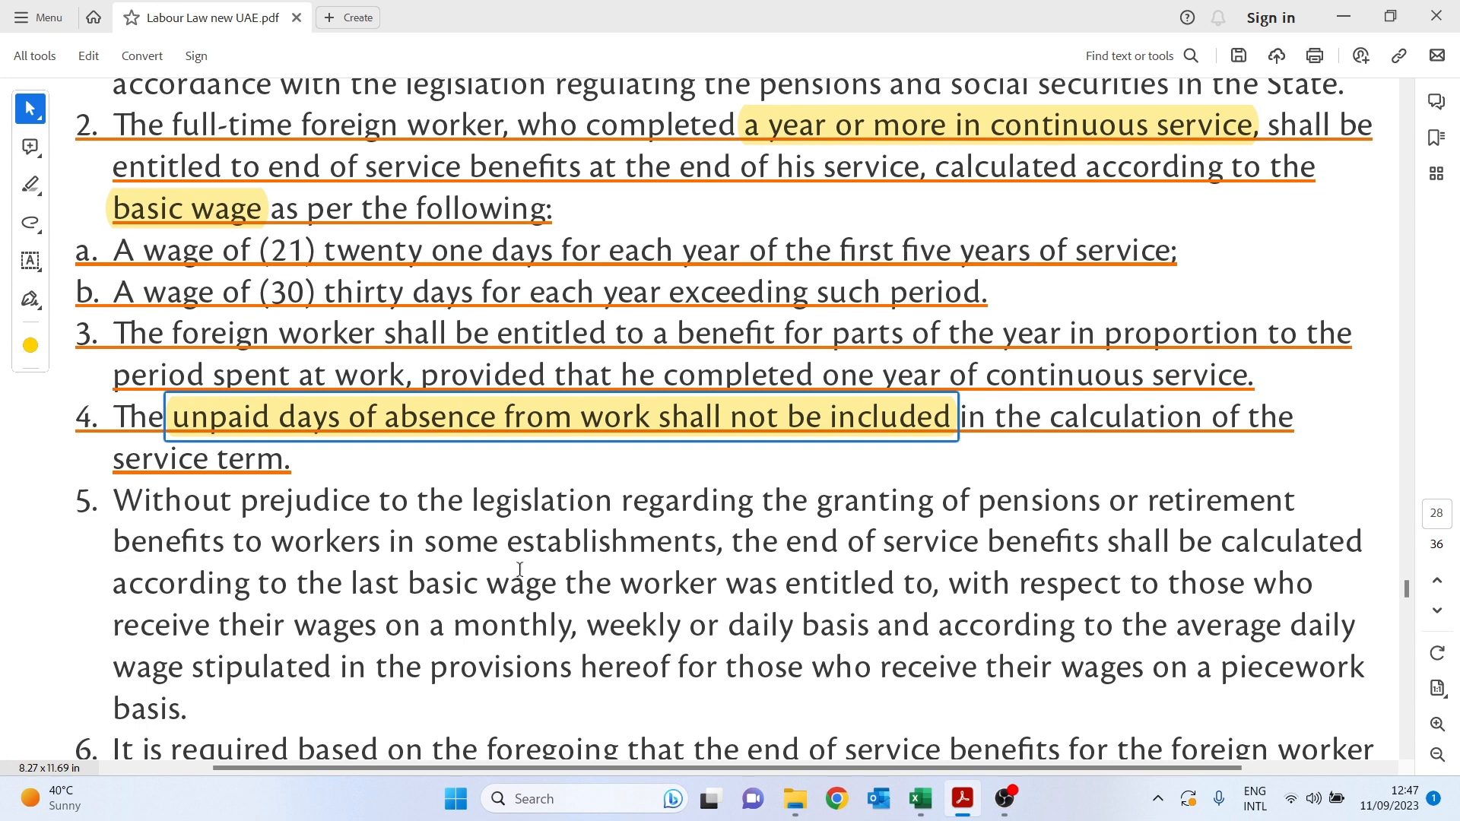
Select the words "last basic wage" in clause 5 of Article (51) to point out the salary basis
left_click_drag(354, 582, 855, 587)
left_click(427, 587)
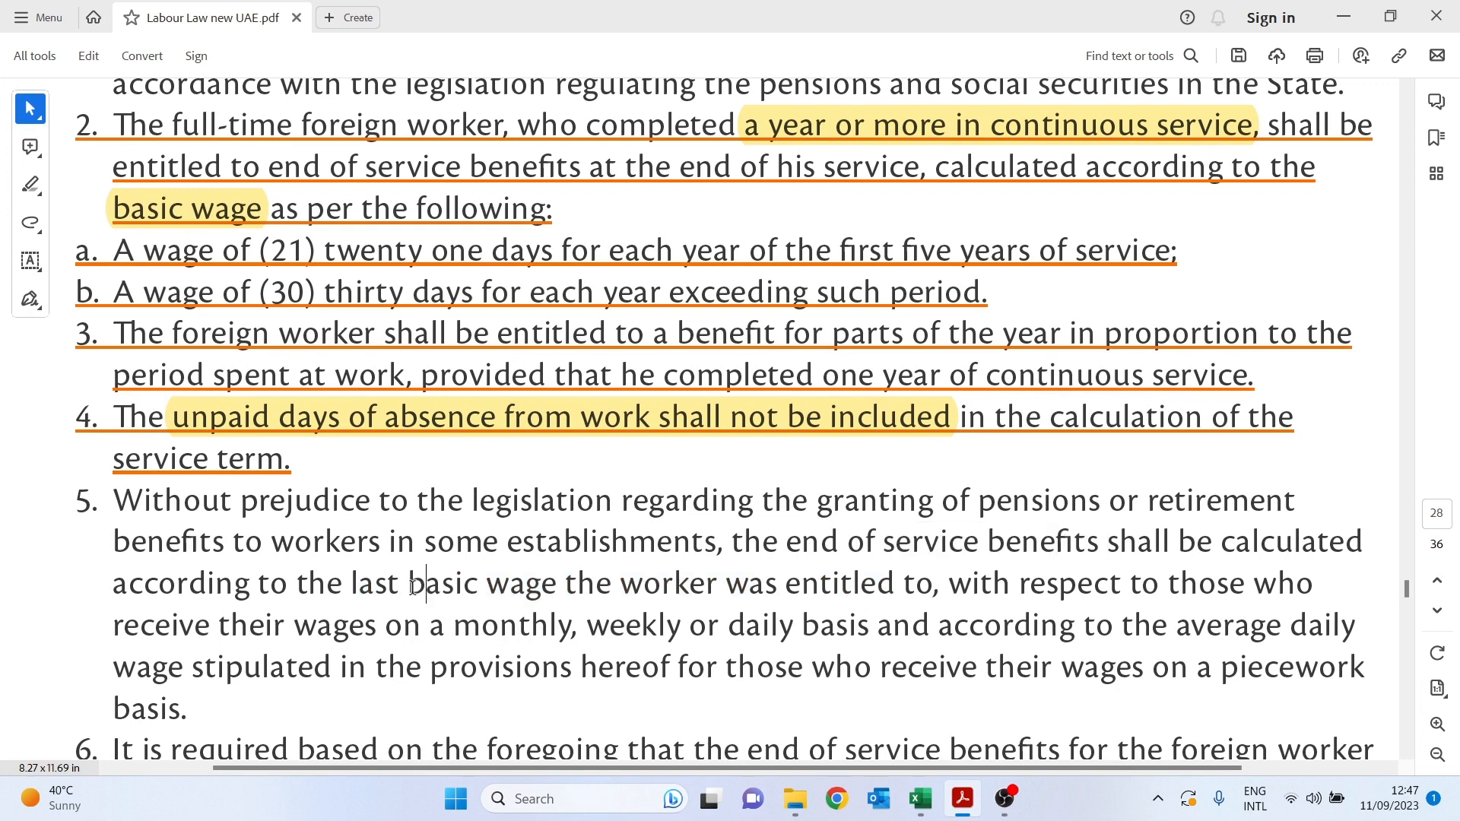
left_click(354, 584)
left_click_drag(362, 583, 517, 587)
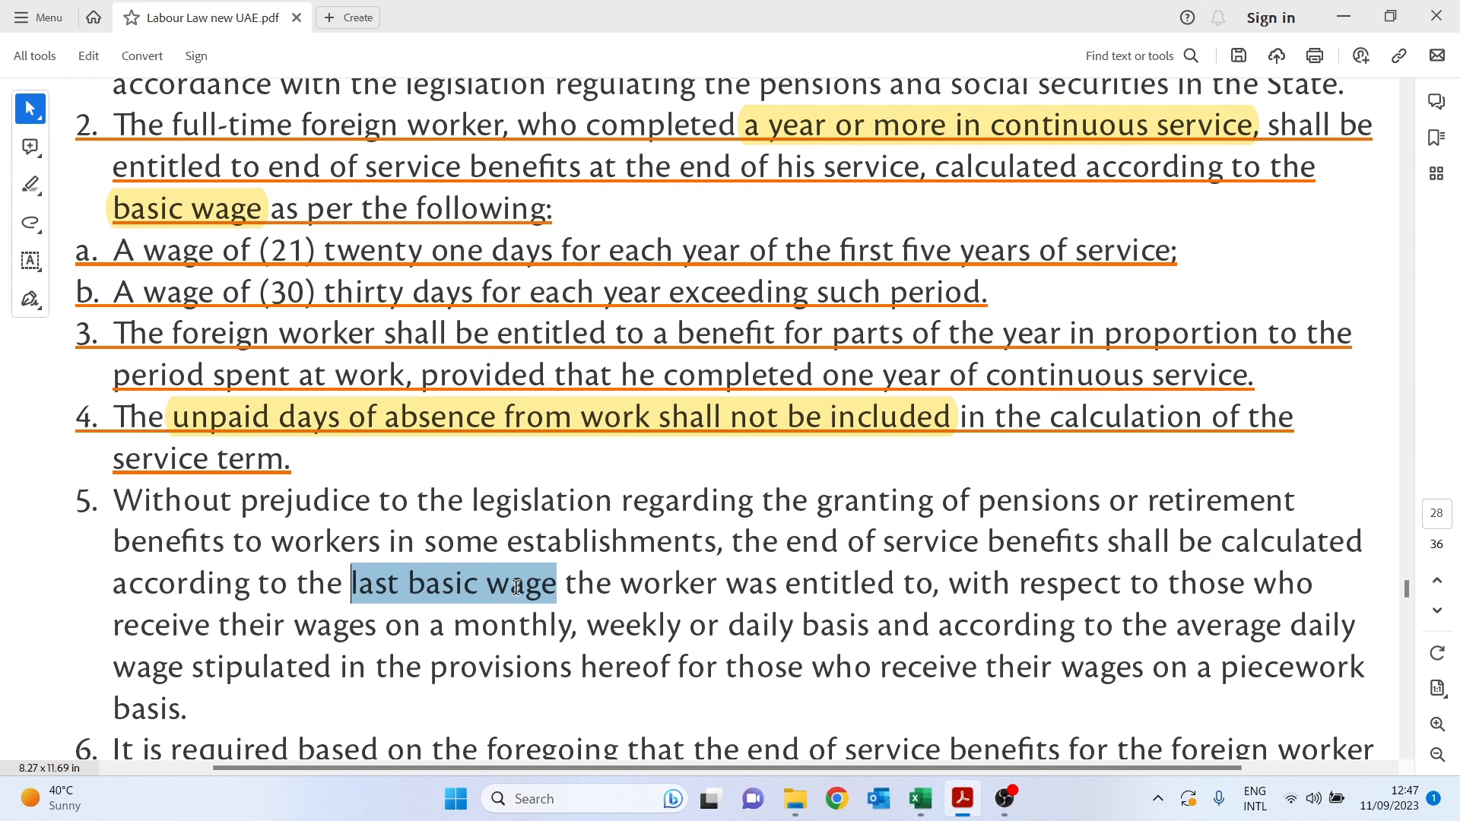
left_click(454, 584)
left_click_drag(352, 586, 555, 587)
Select the words "two years' wage" in clause 6 to point out the limit on end of service benefits
scroll(625, 634, "down", 1)
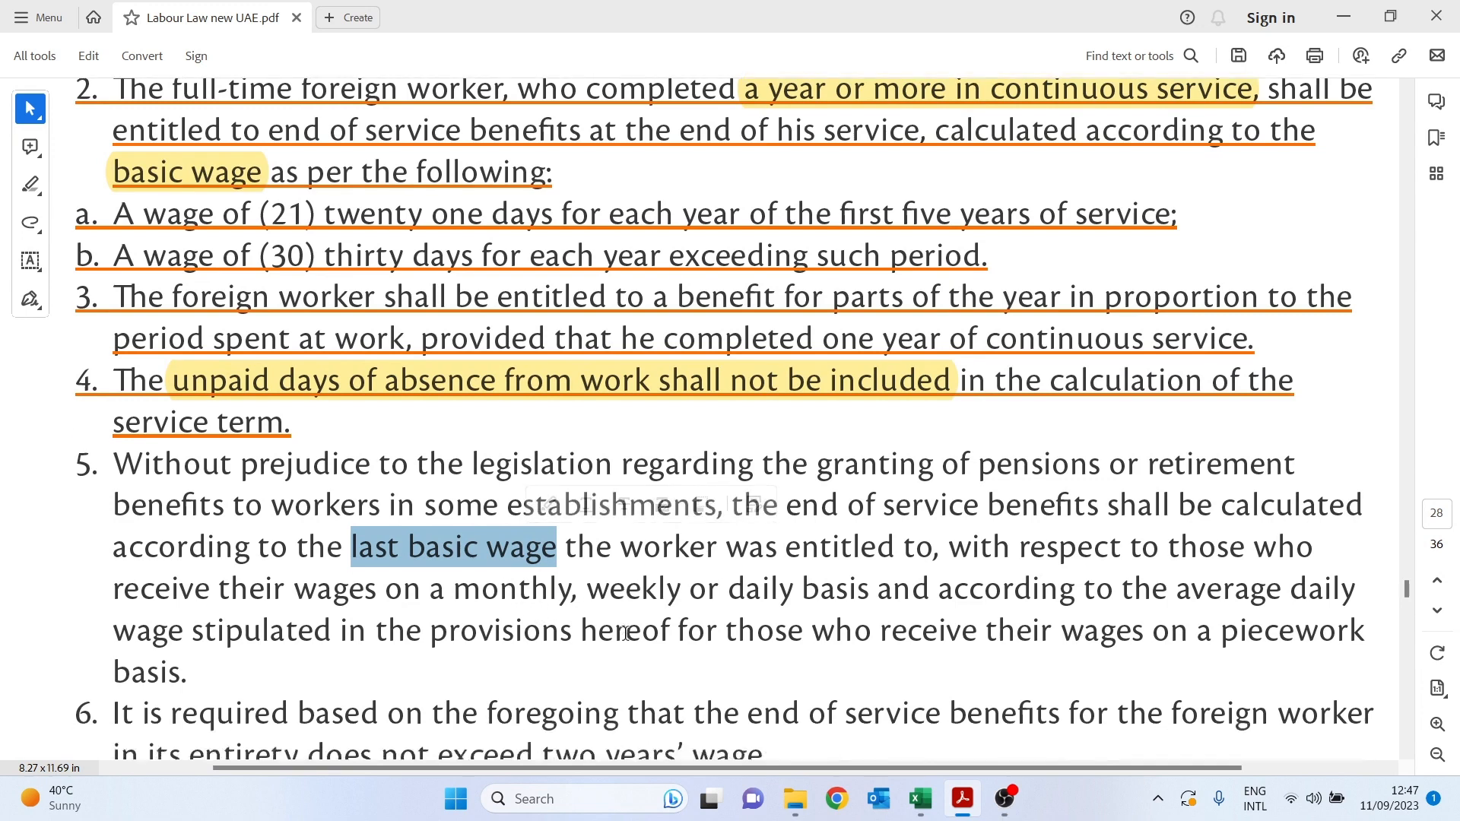
scroll(625, 633, "down", 2)
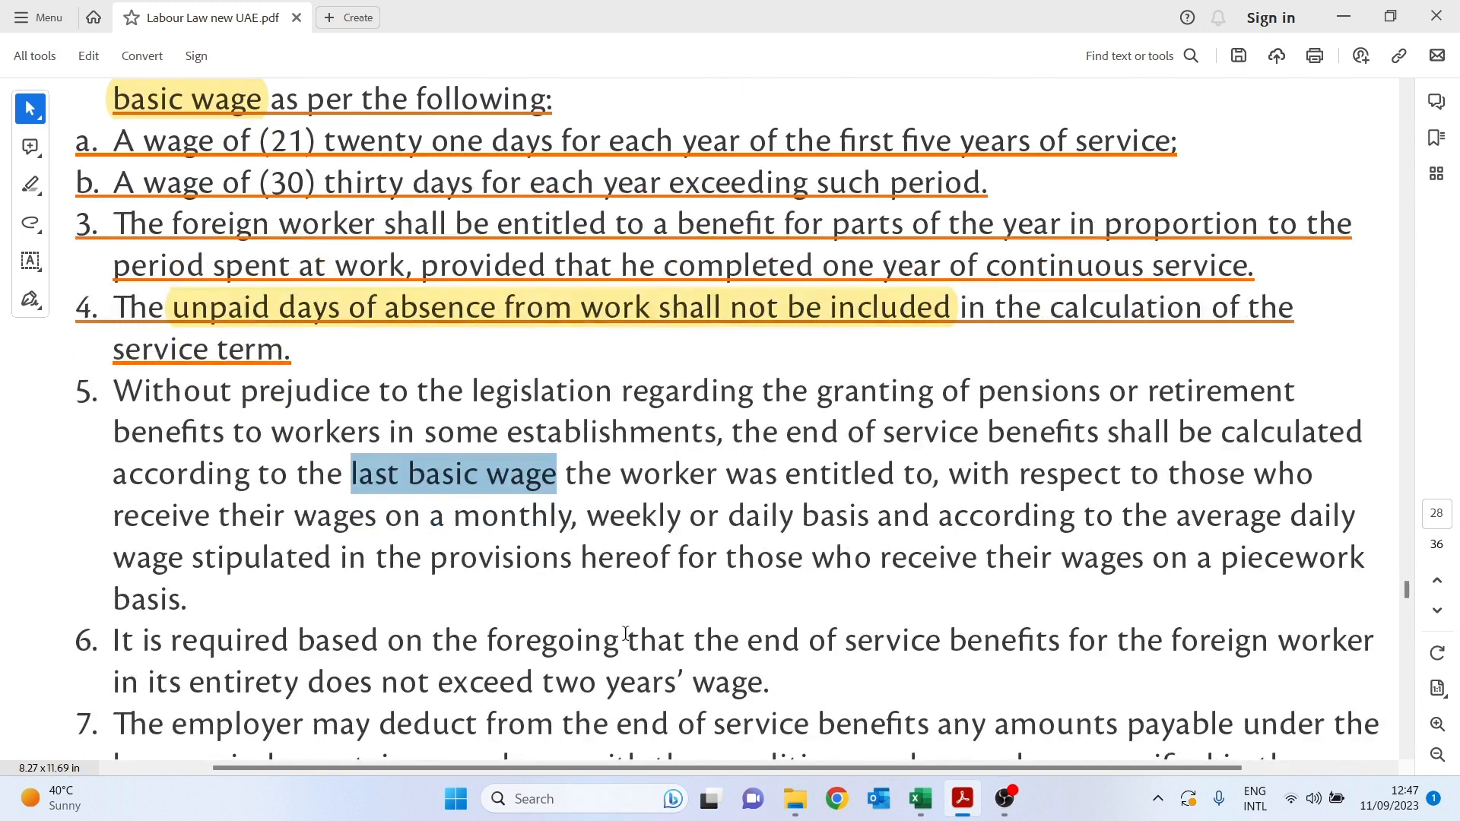
scroll(625, 634, "down", 1)
scroll(626, 633, "down", 1)
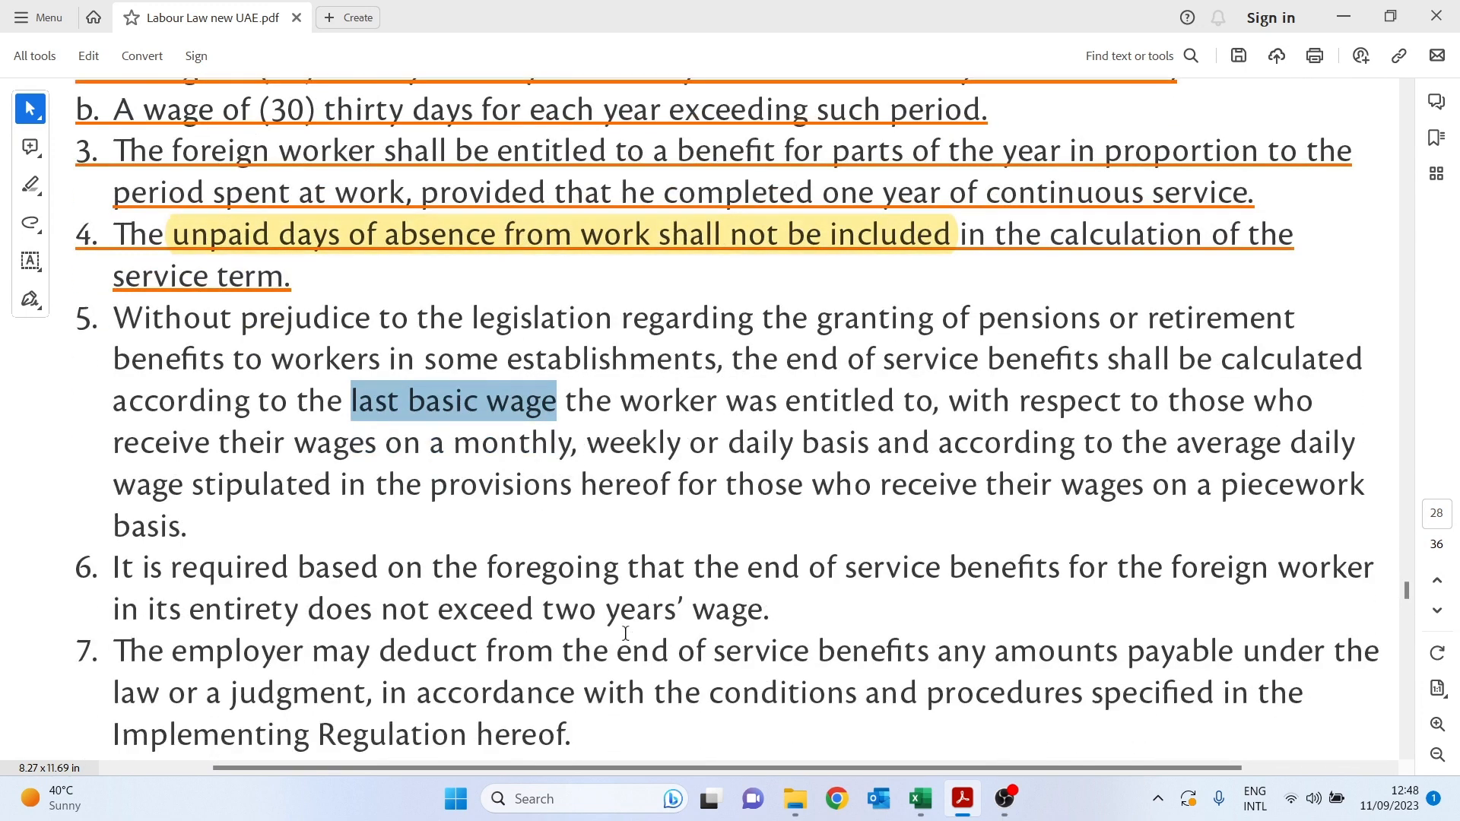
left_click(688, 569)
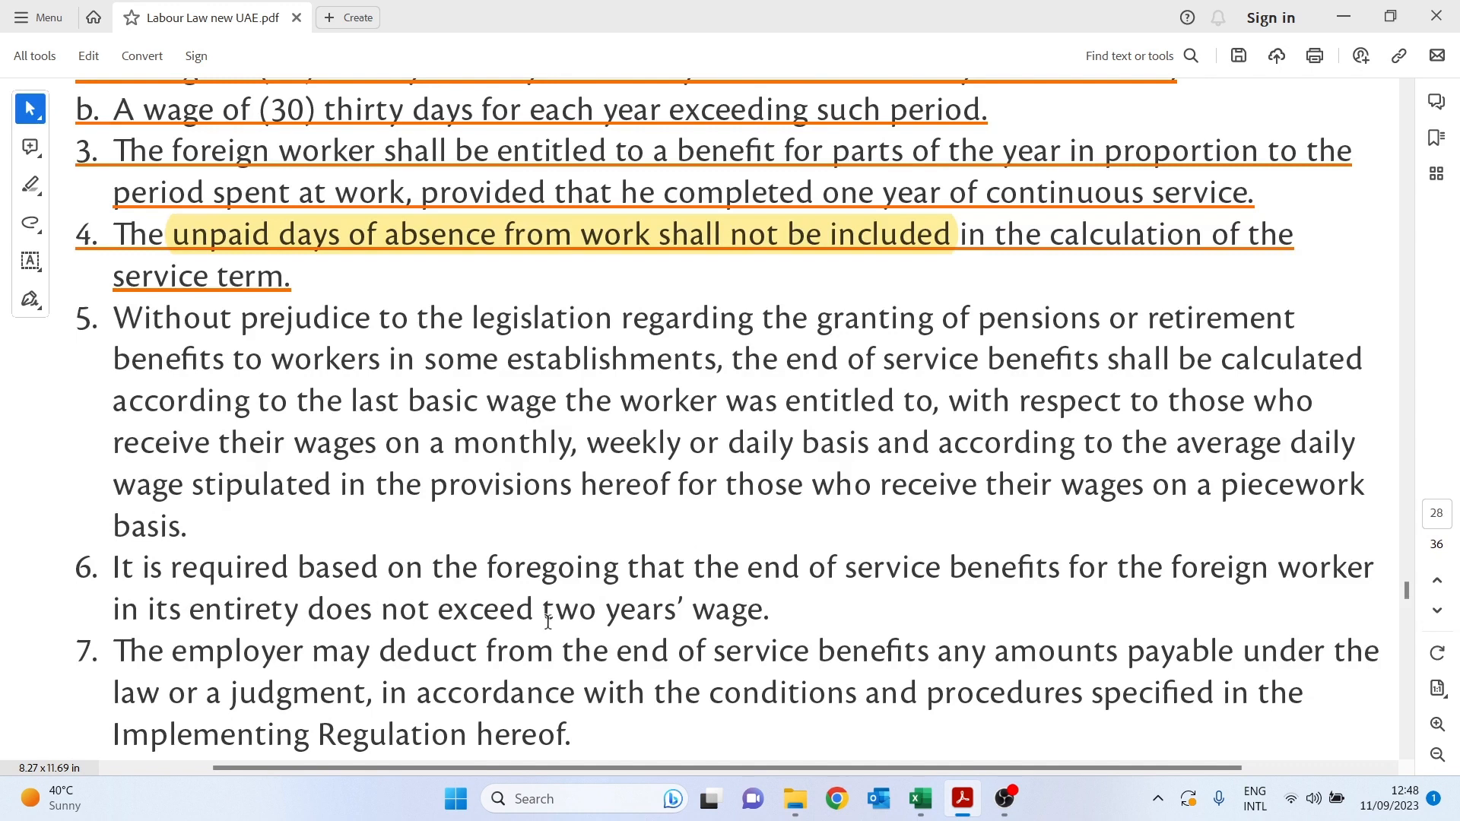
left_click_drag(546, 614, 726, 613)
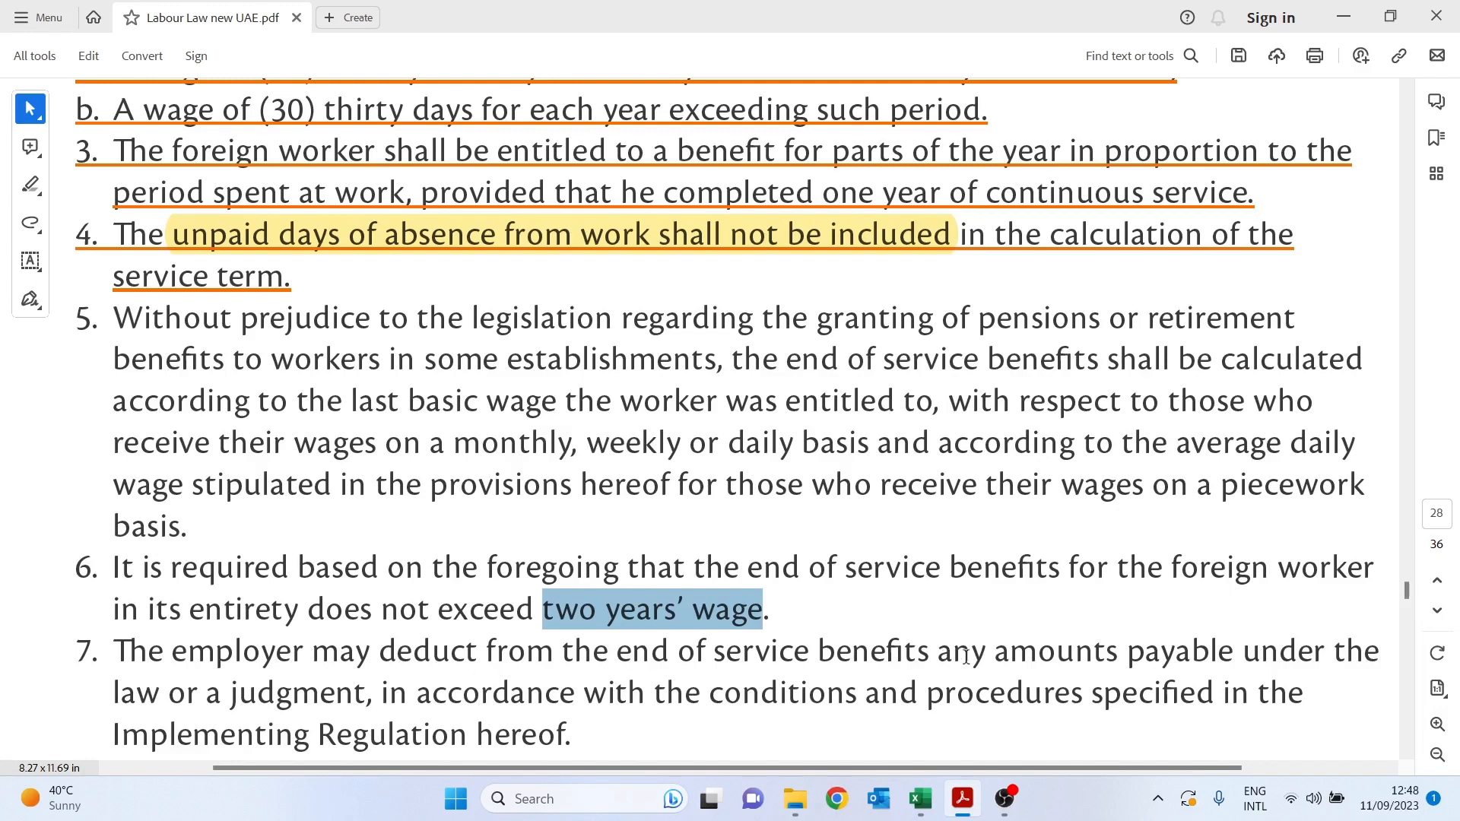
Select the words "any amounts payable" in clause 7 to point out what the employer may deduct
left_click_drag(943, 653, 1202, 653)
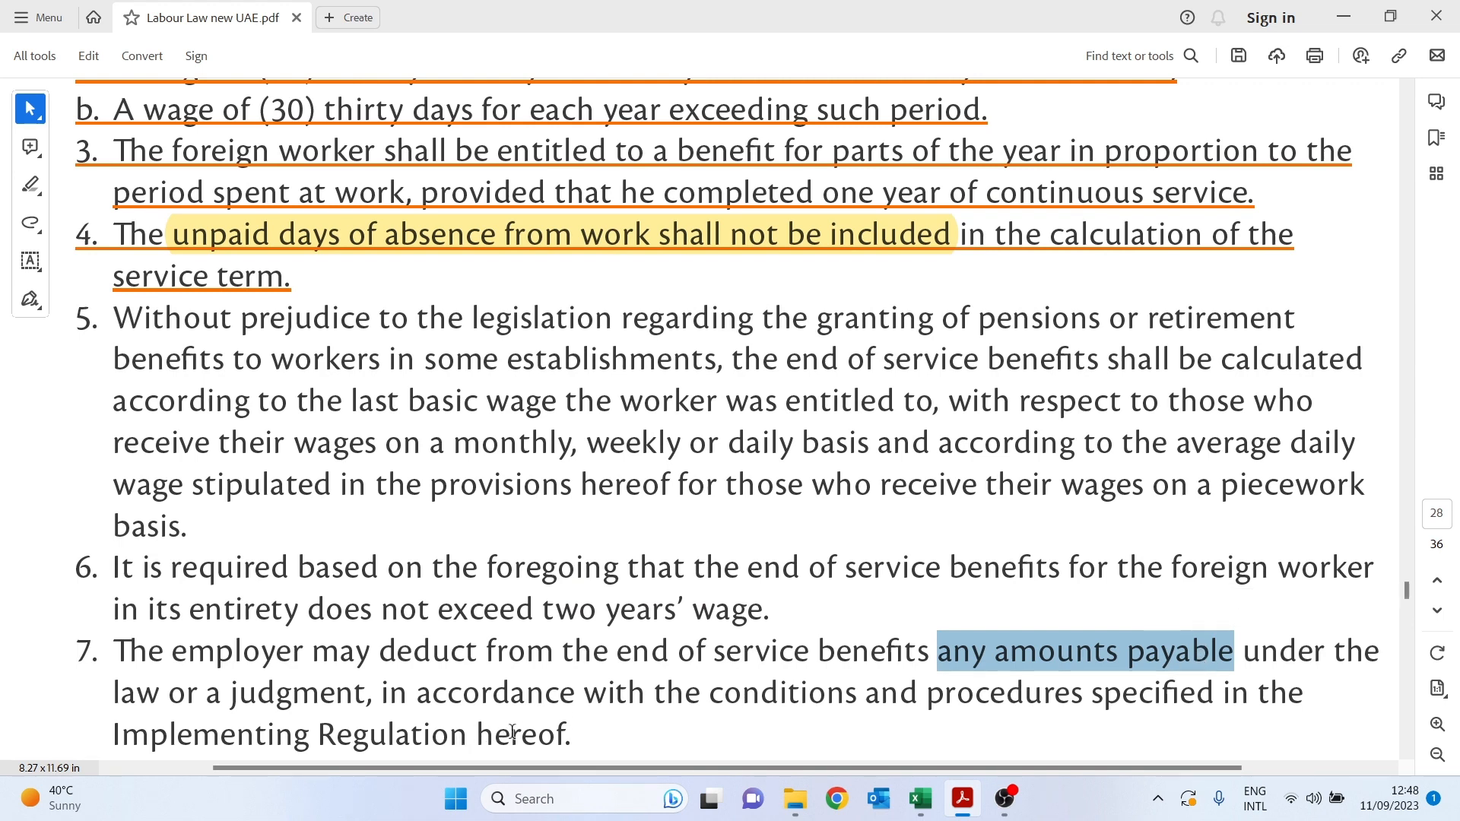
left_click(901, 654)
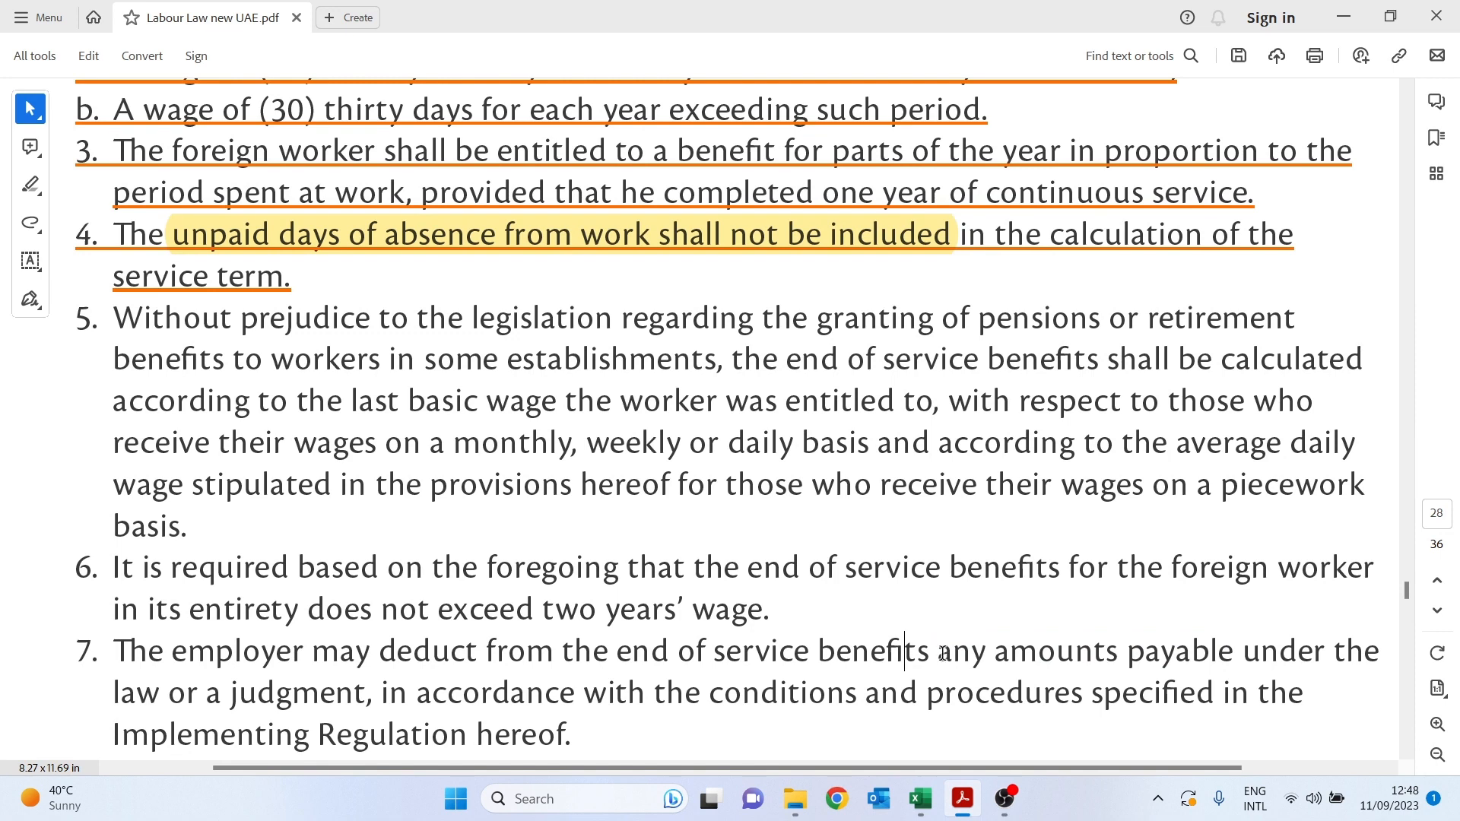
left_click_drag(936, 653, 1148, 655)
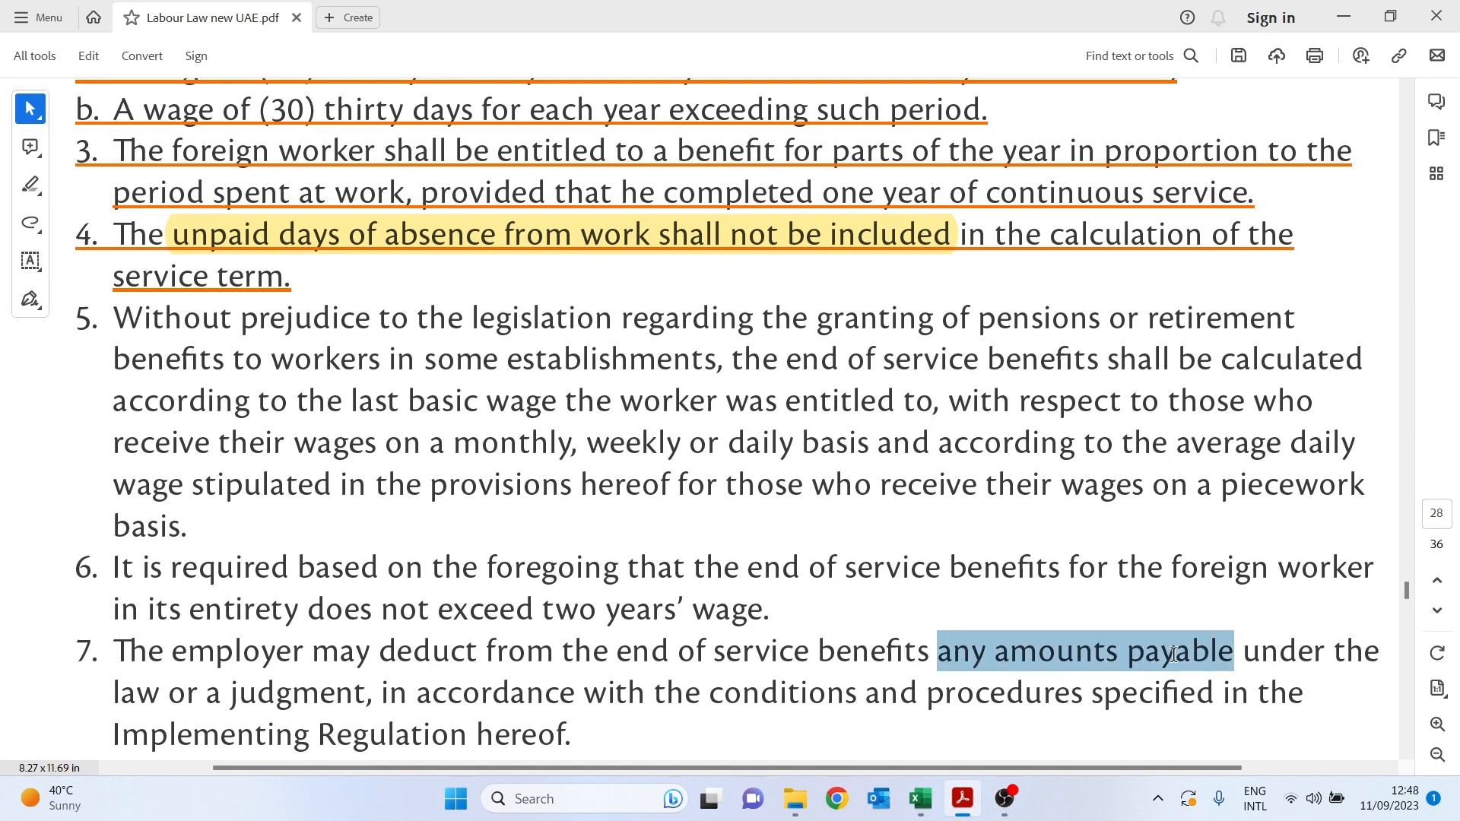
Read clause 8 through to the end of the page and return to the heading of Article (51)
scroll(886, 652, "down", 3)
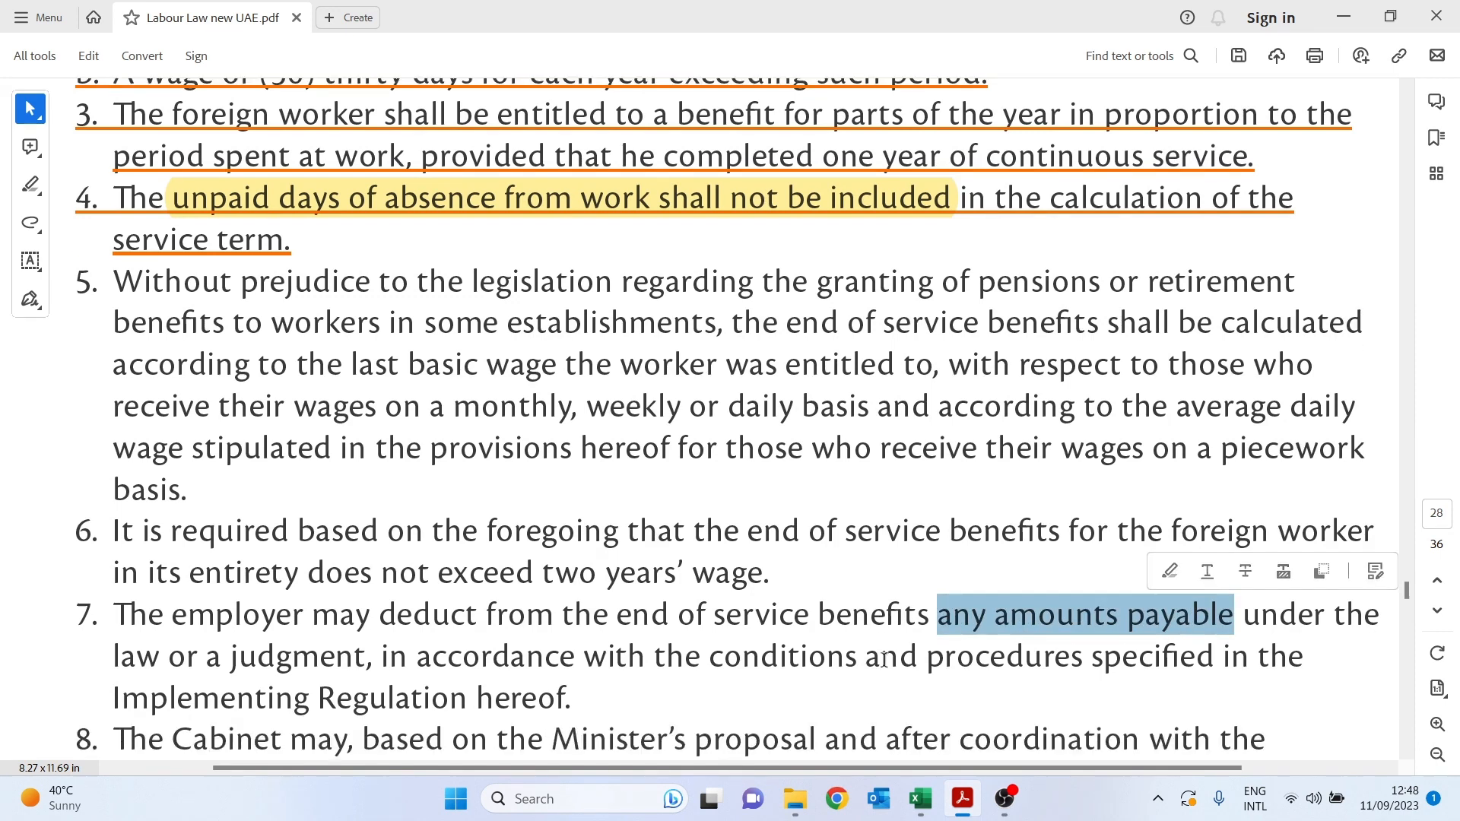
scroll(840, 654, "down", 1)
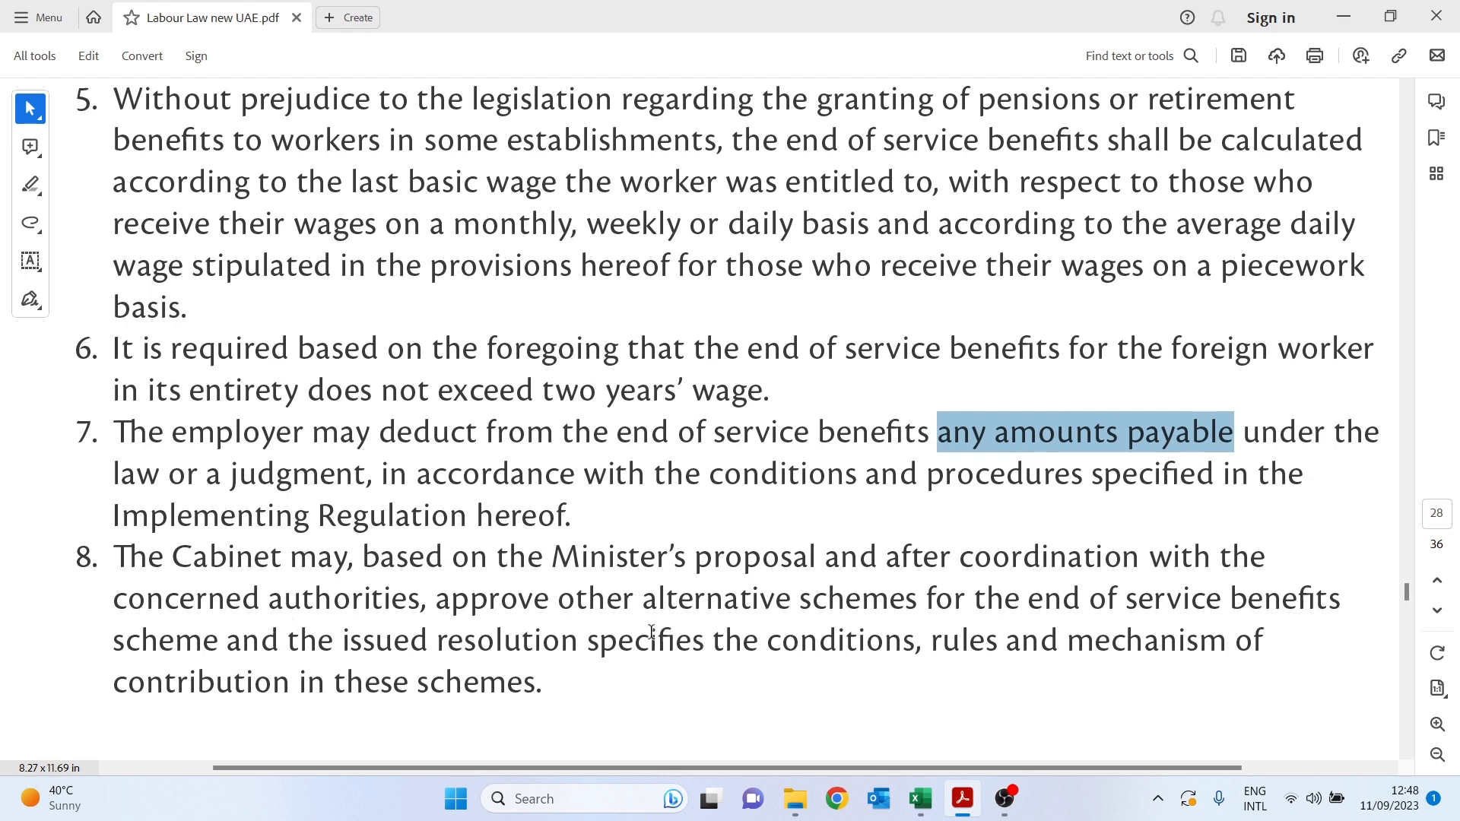
scroll(651, 631, "down", 5)
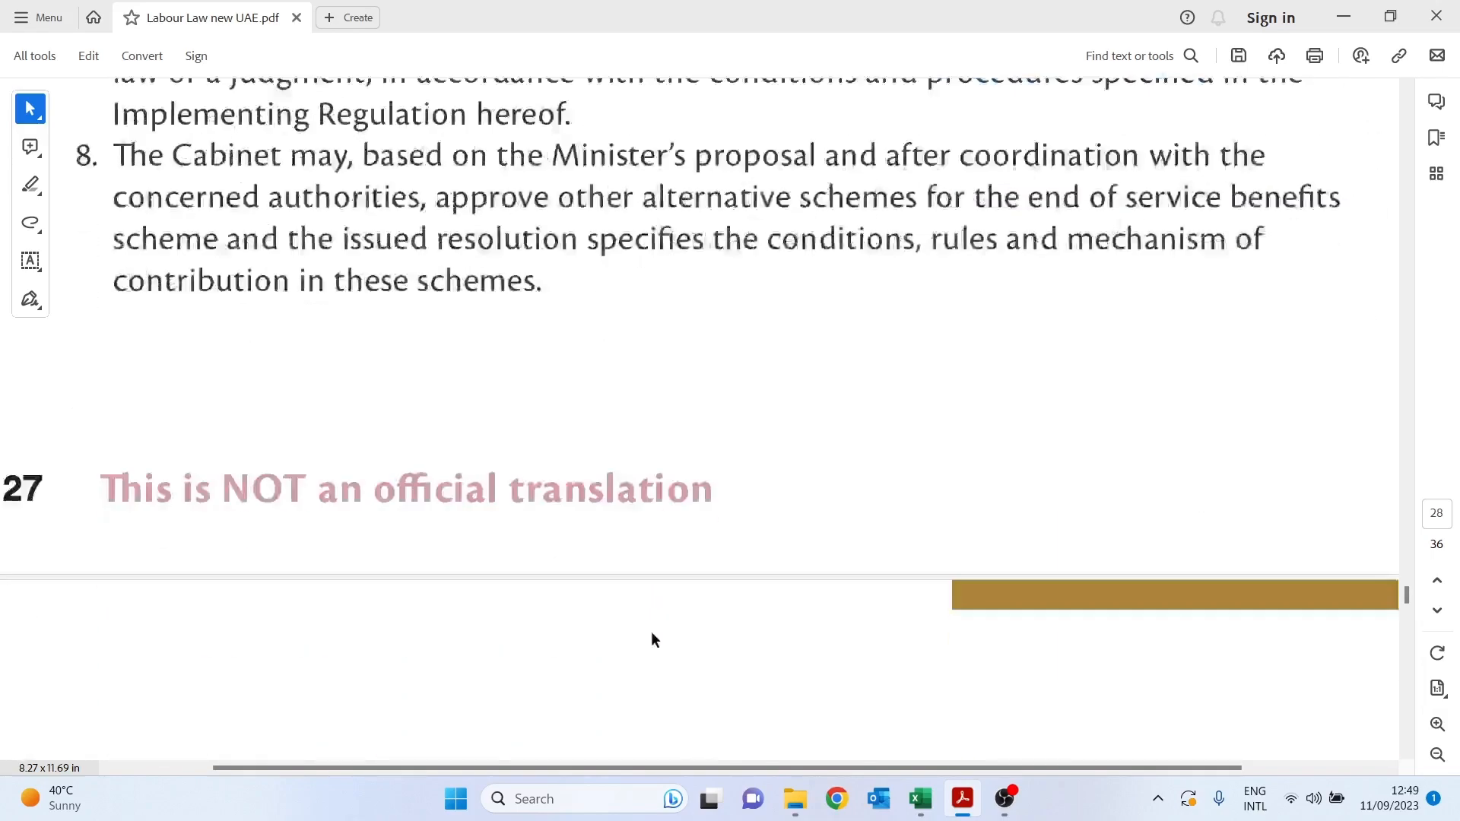
scroll(651, 639, "down", 3)
scroll(651, 638, "up", 8)
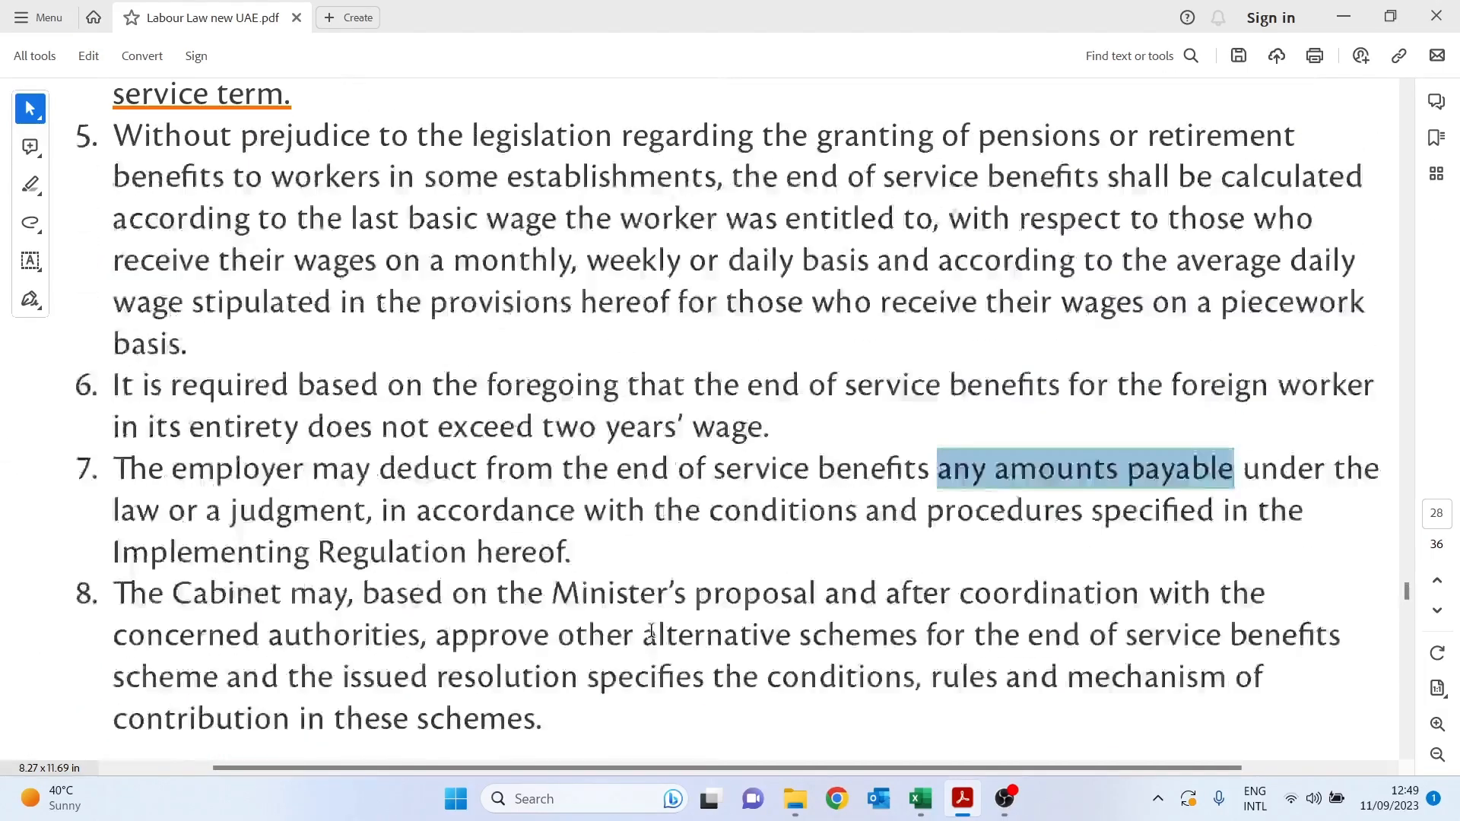
scroll(651, 631, "up", 6)
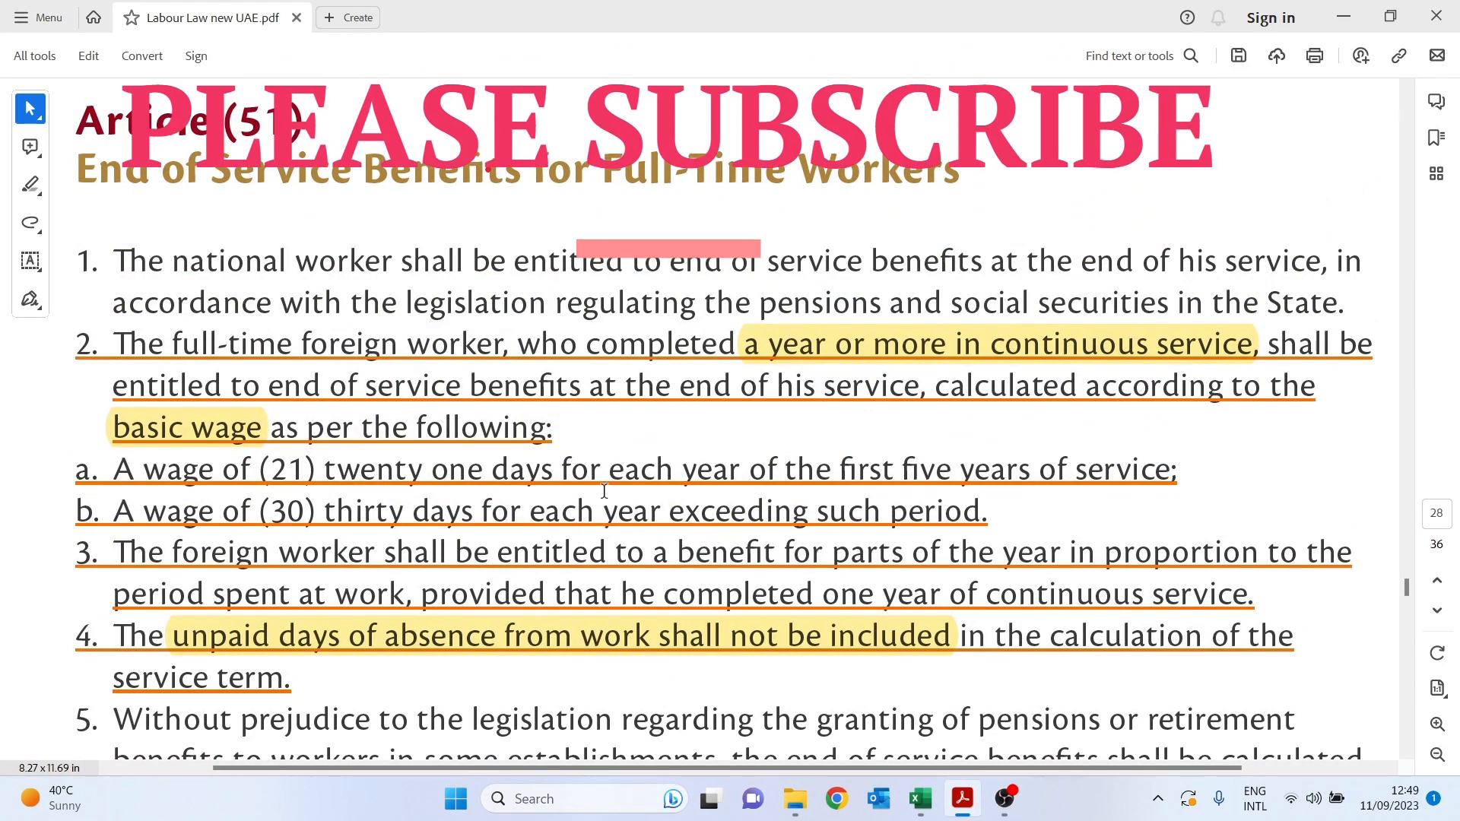
Switch to the ABC-New workbook in Excel and go over the discussion points, ending on "CALCULATION OF ACCRUAL"
key("alt+Tab")
left_click(419, 533)
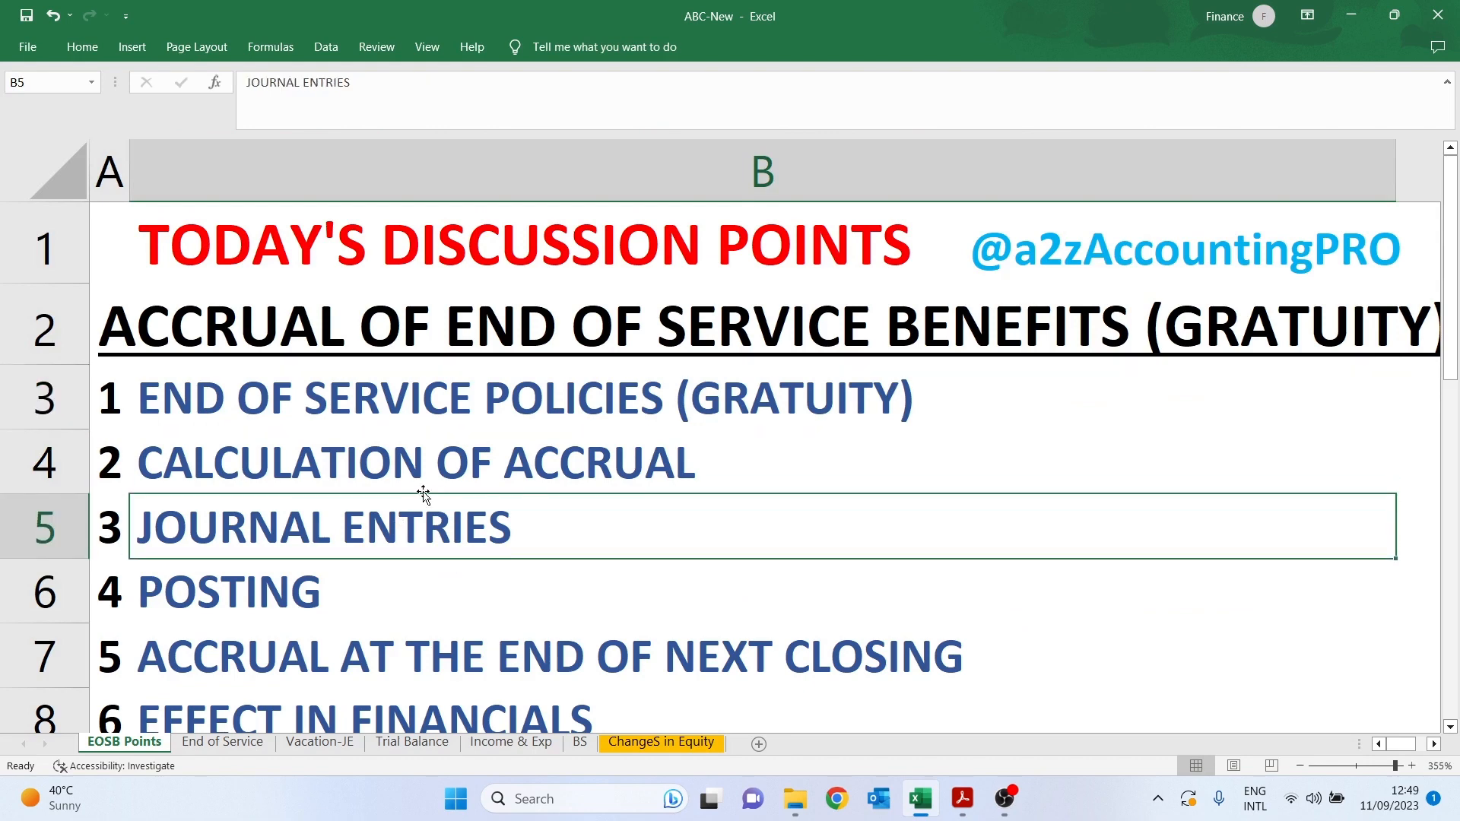
left_click(464, 472)
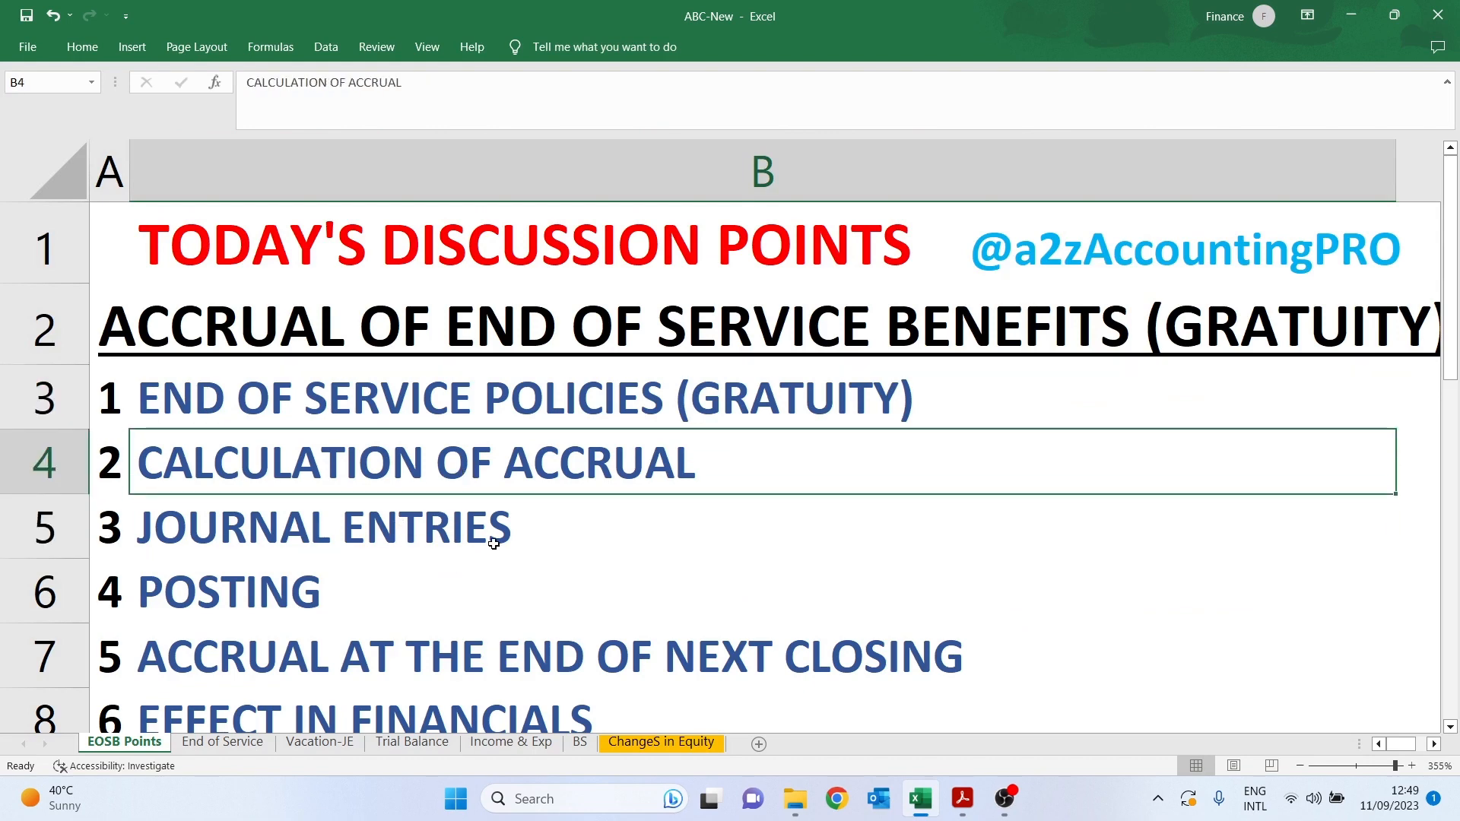
left_click(315, 413)
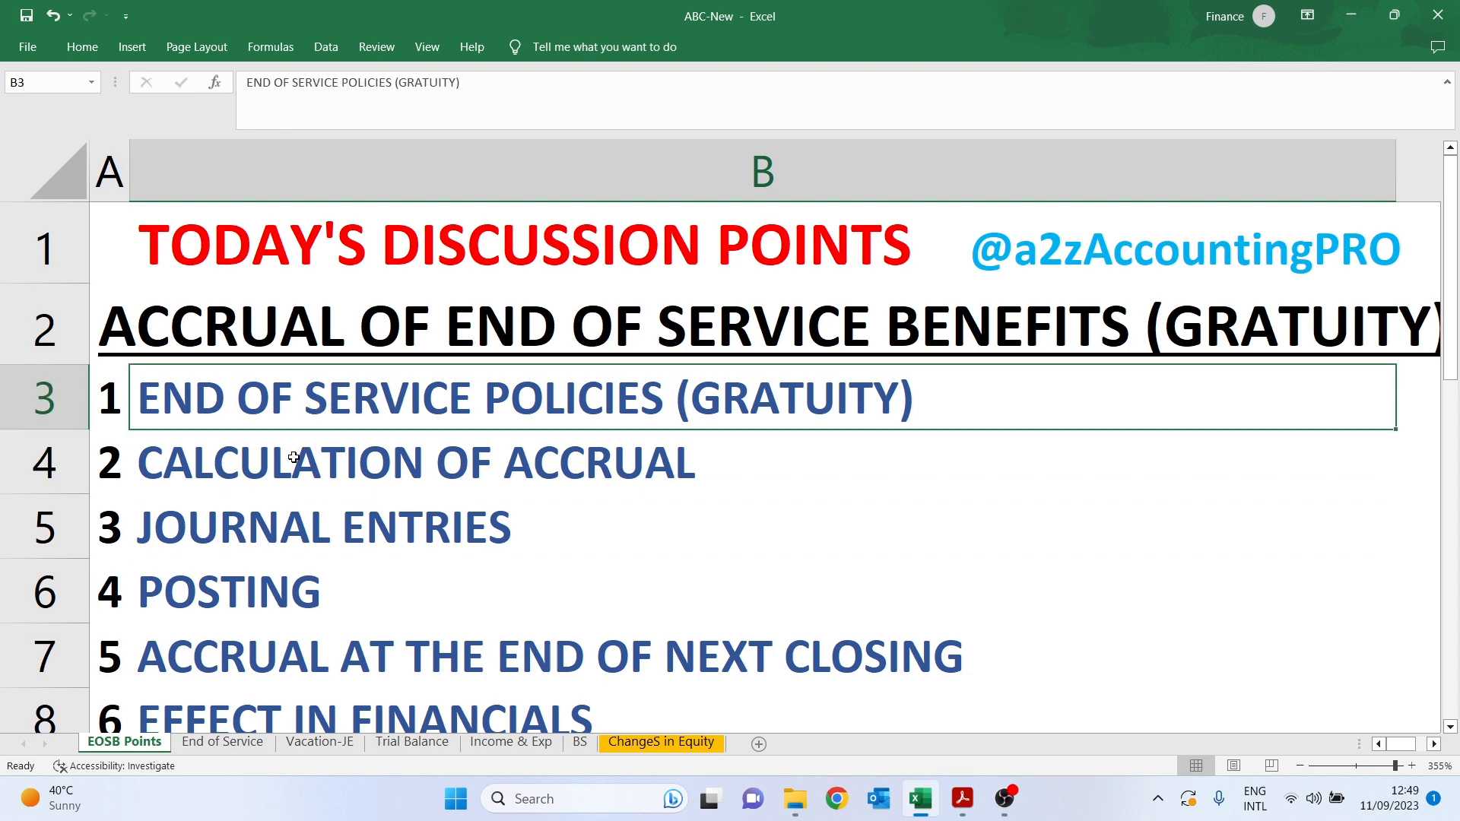
left_click(294, 457)
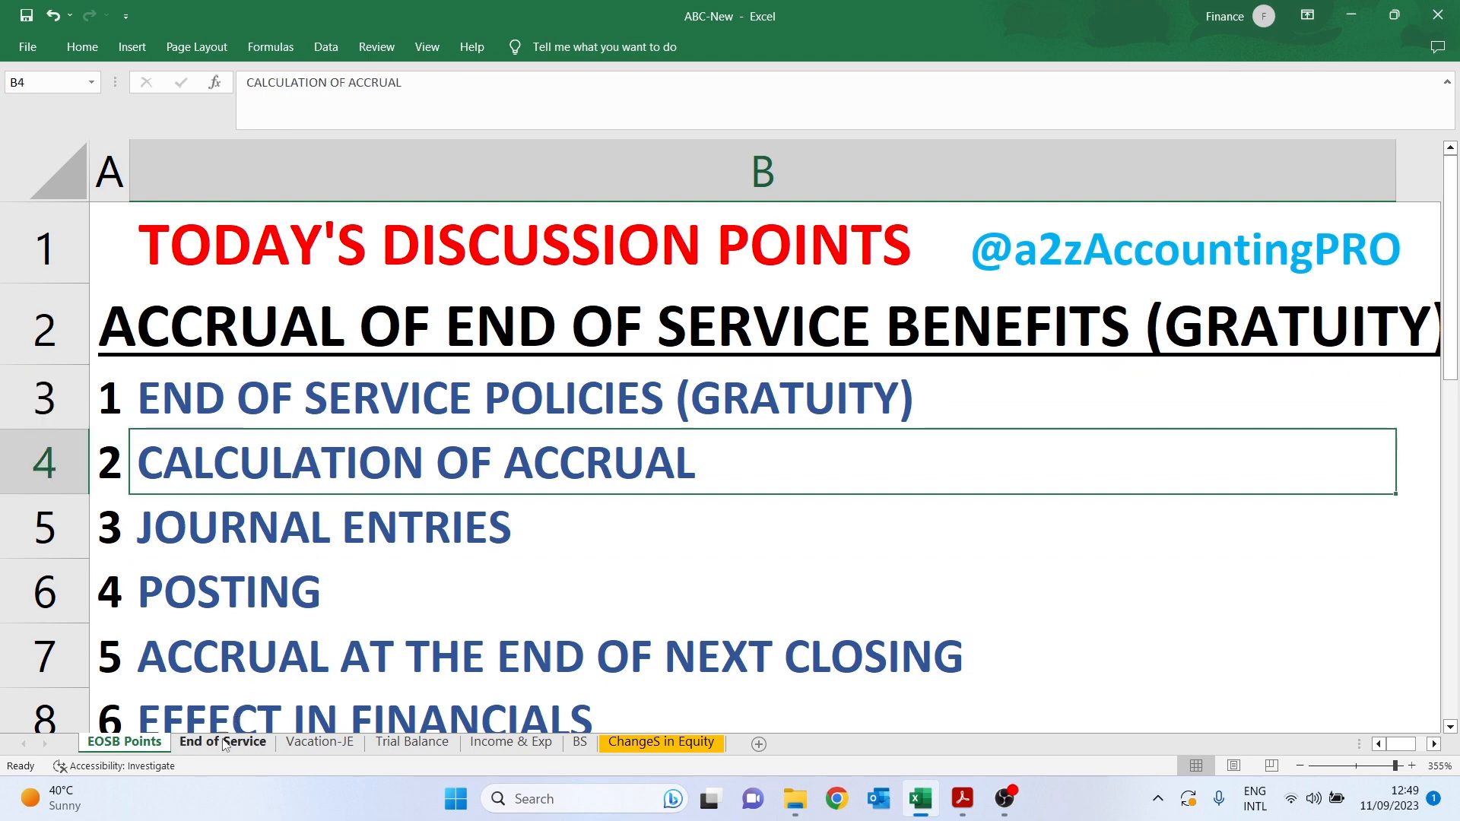
Open the End of Service sheet and select the employee names in A5:A7 to point them out
left_click(222, 743)
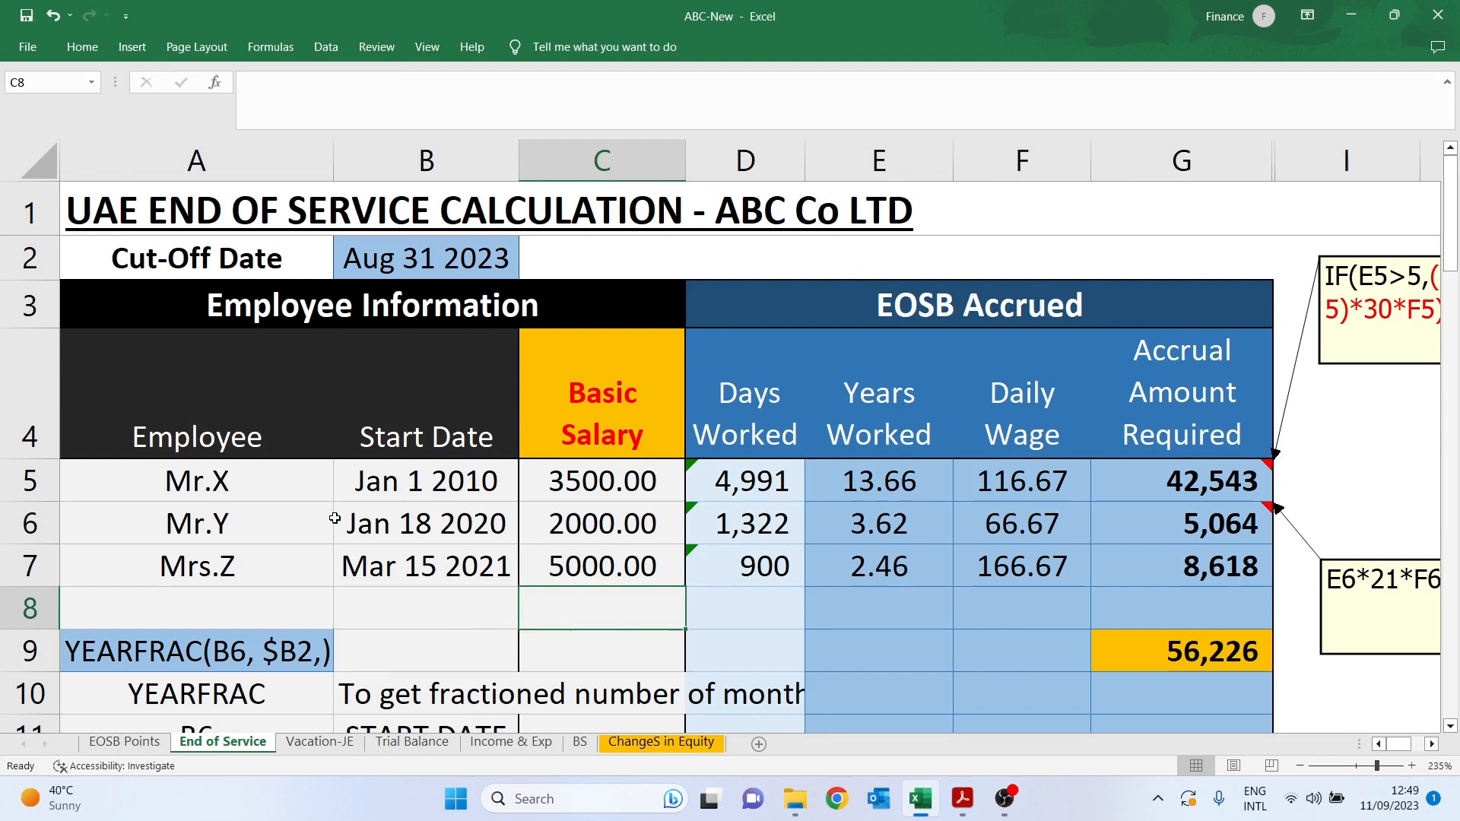
left_click_drag(220, 482, 208, 570)
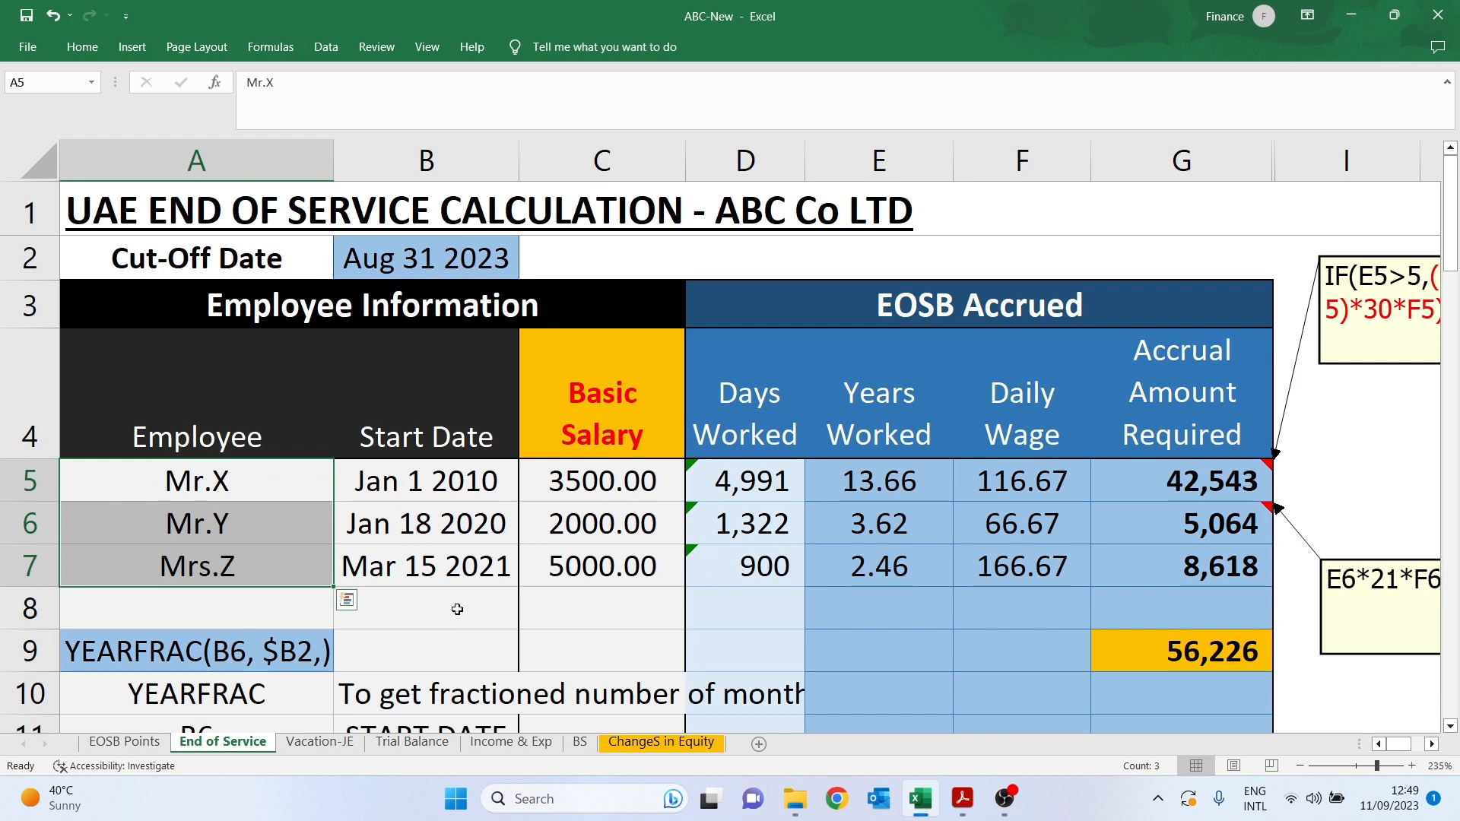
left_click(457, 610)
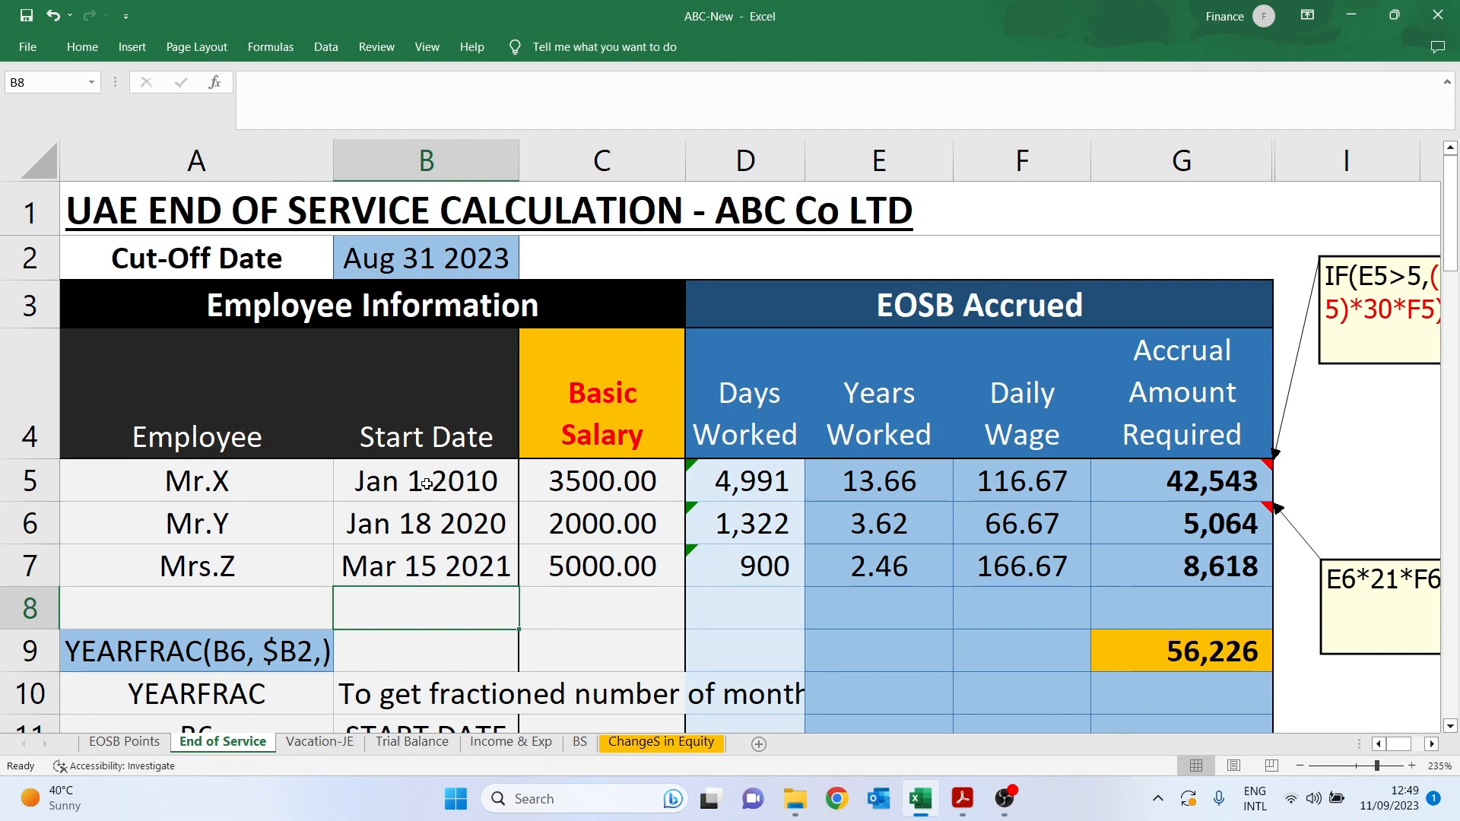
Inspect the first employee's row 5 from start date and basic salary through days, years, daily wage and accrual amount formulas
left_click(426, 483)
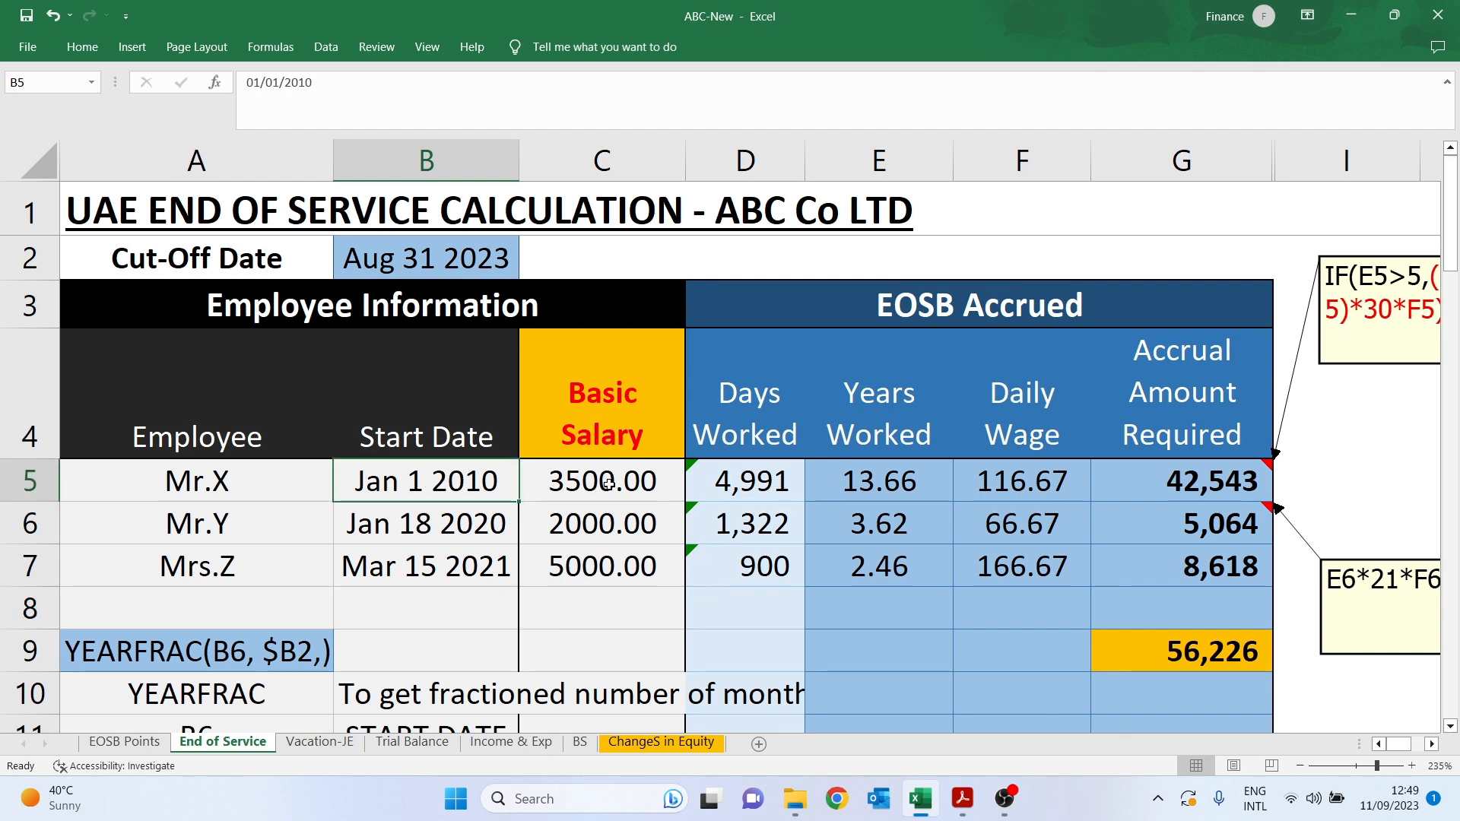
left_click(611, 417)
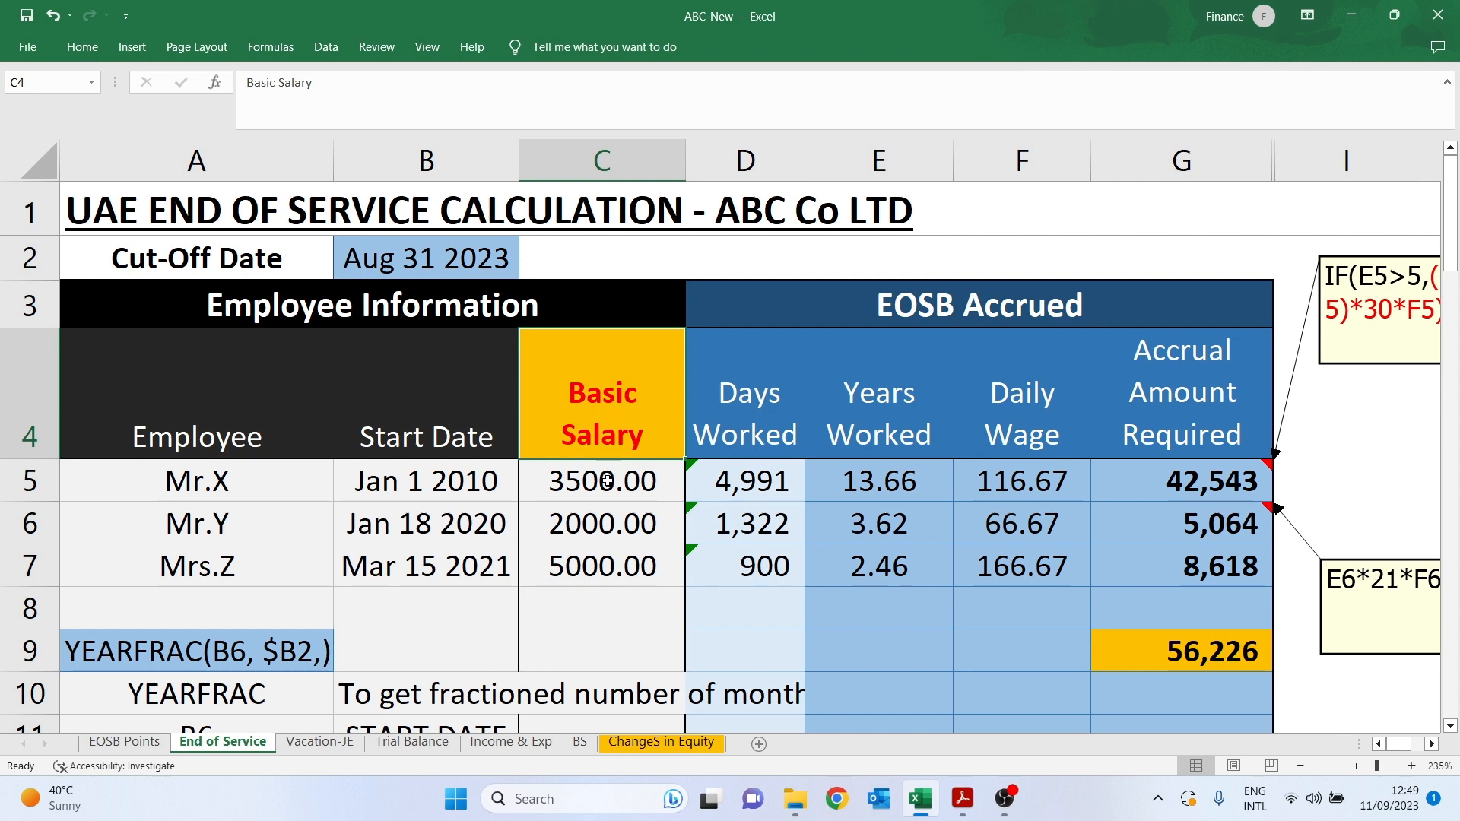
left_click(607, 484)
left_click(749, 489)
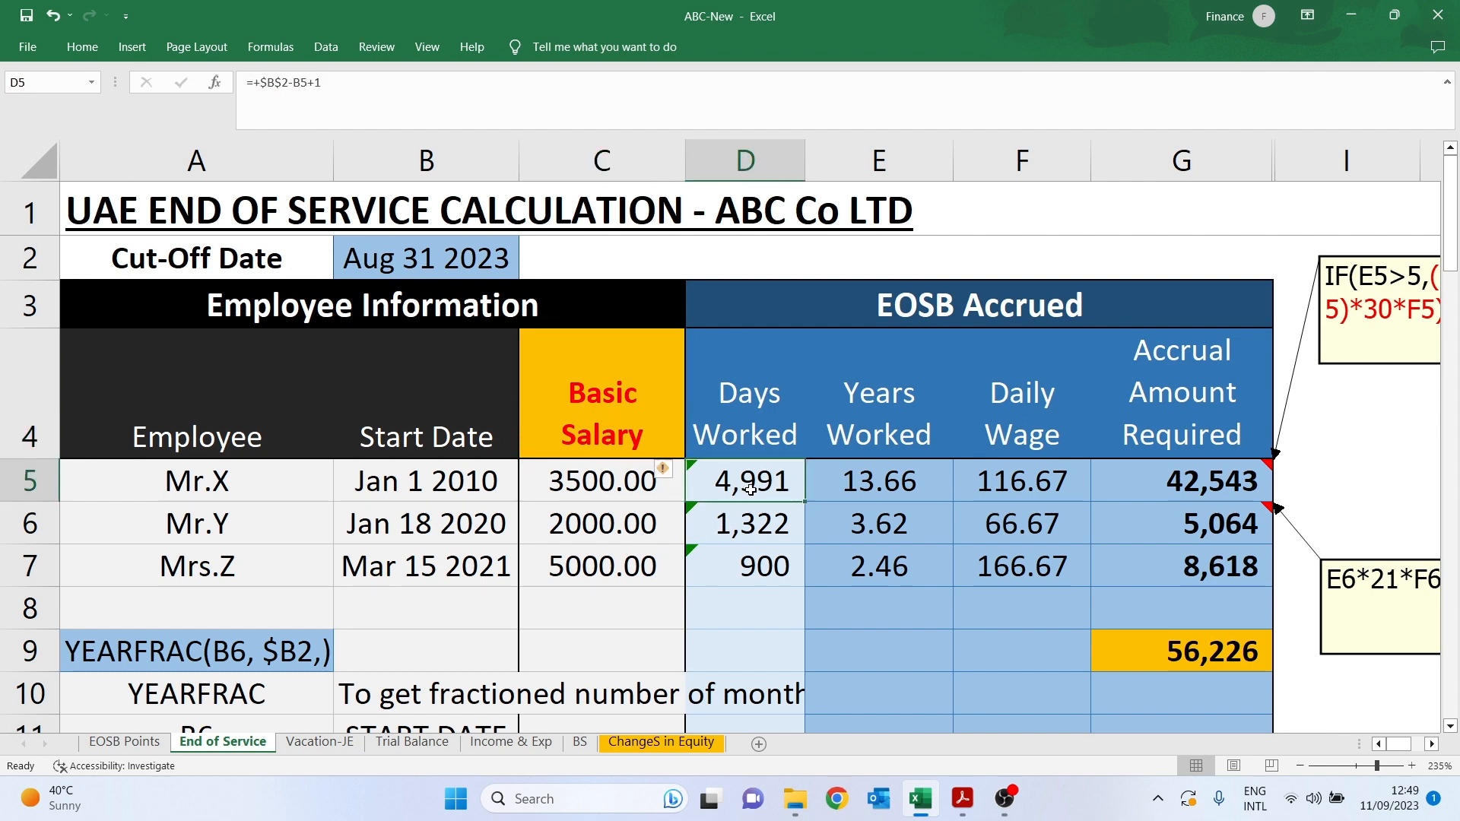
left_click(886, 484)
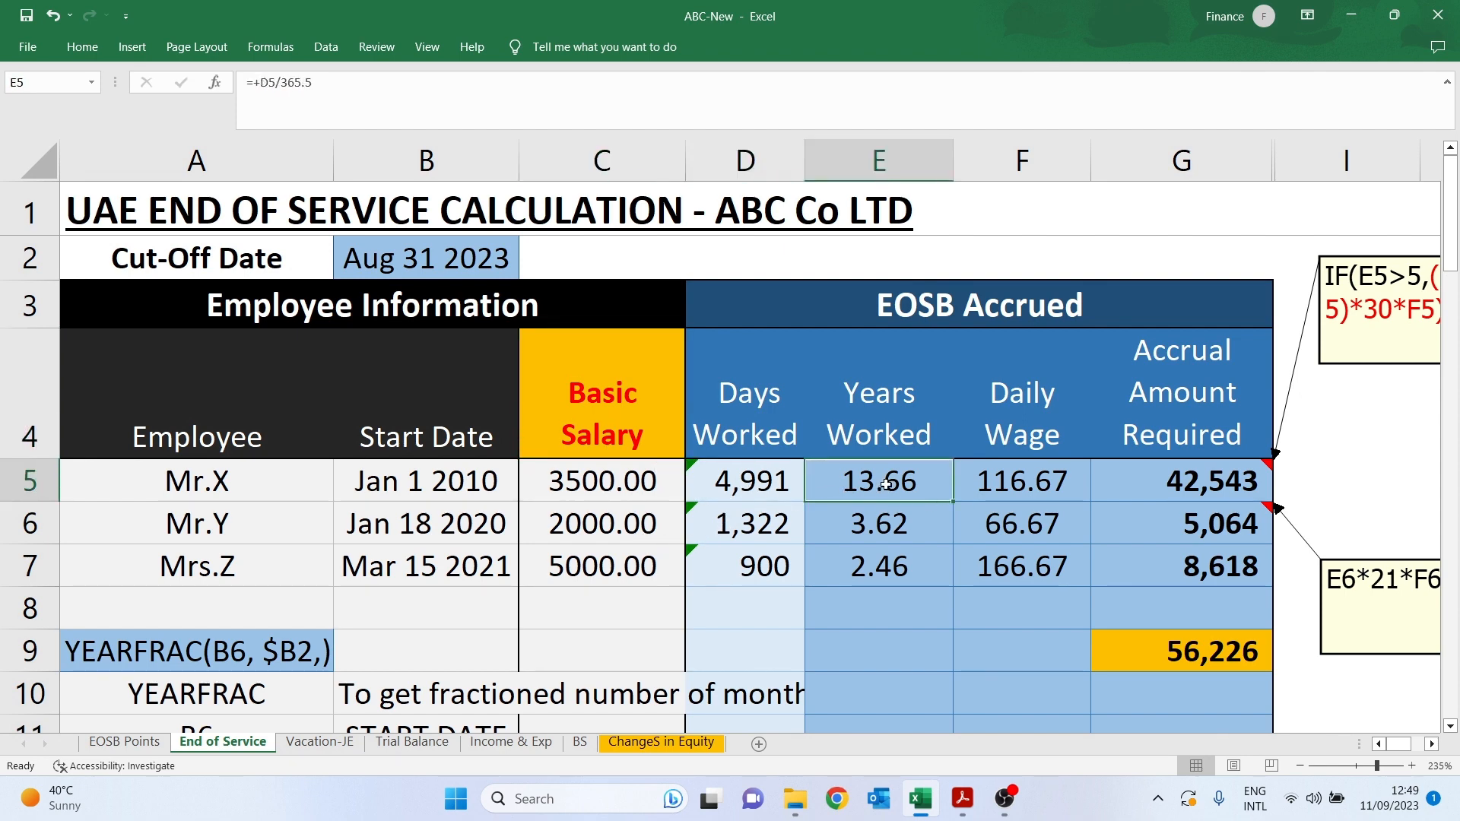
left_click(997, 481)
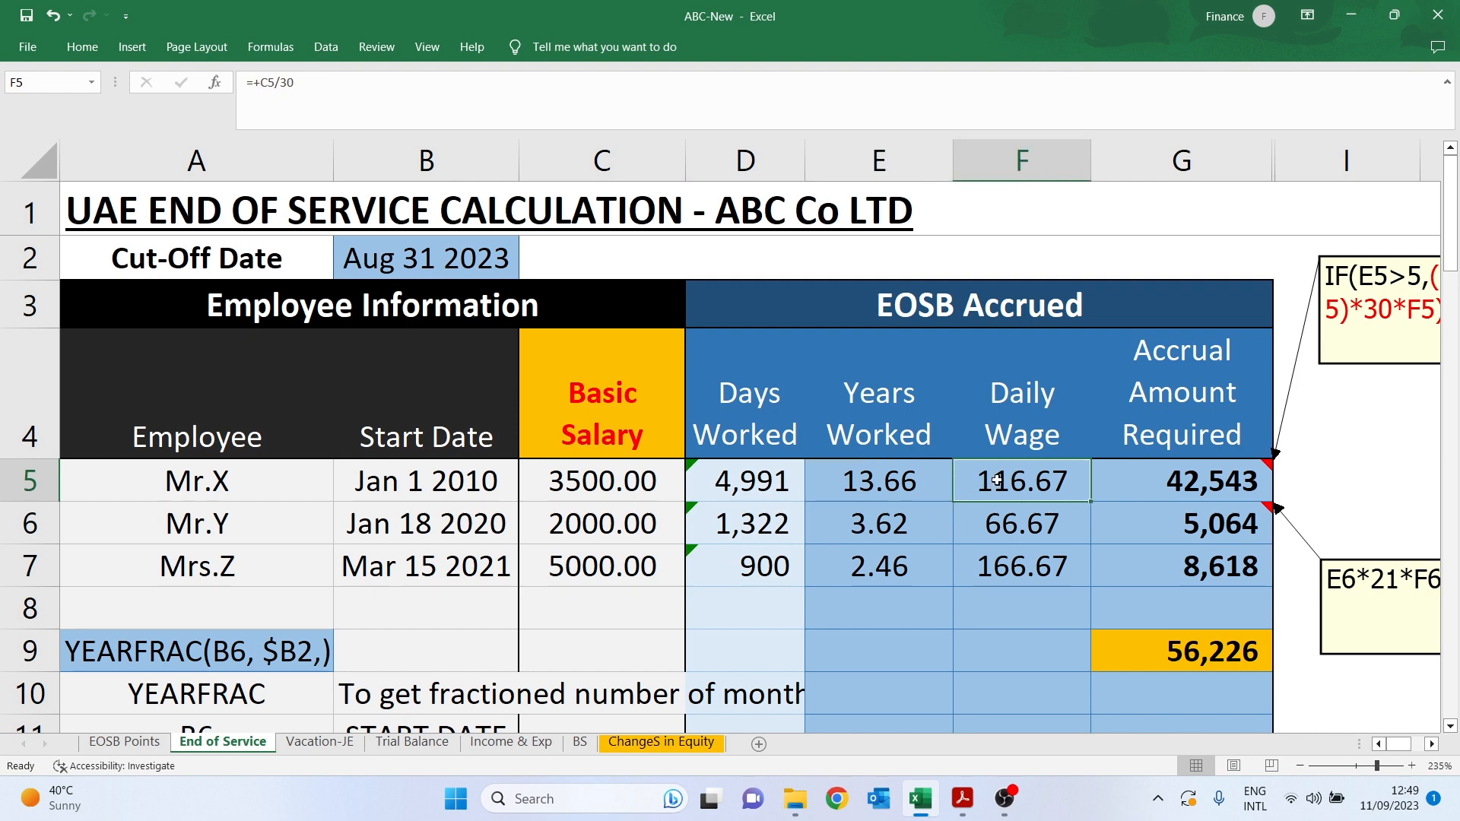
left_click(1157, 485)
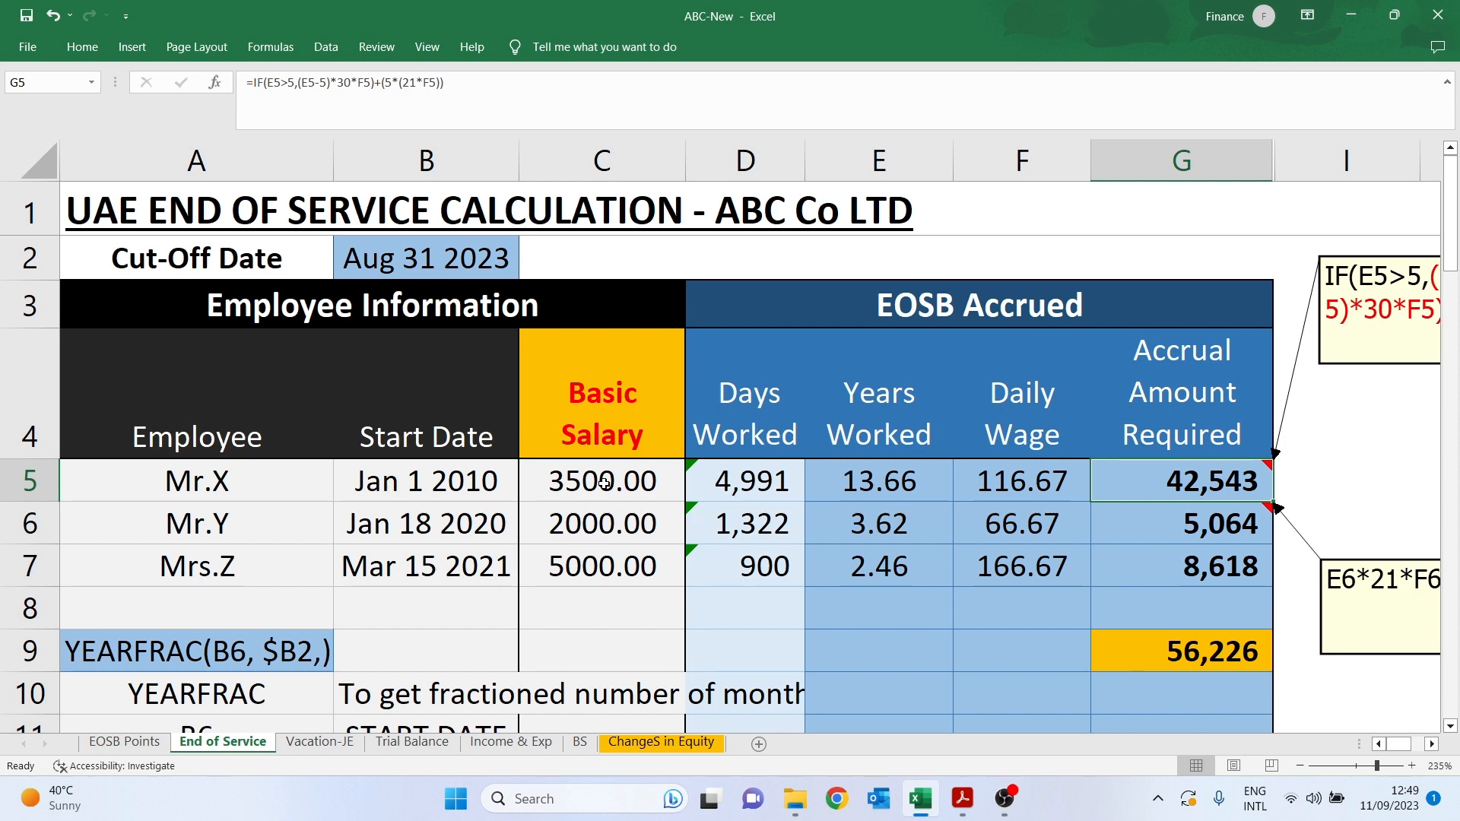
Examine the Days Worked formula in D5 against the cut-off date in B2 and the start date in B5
left_click(601, 487)
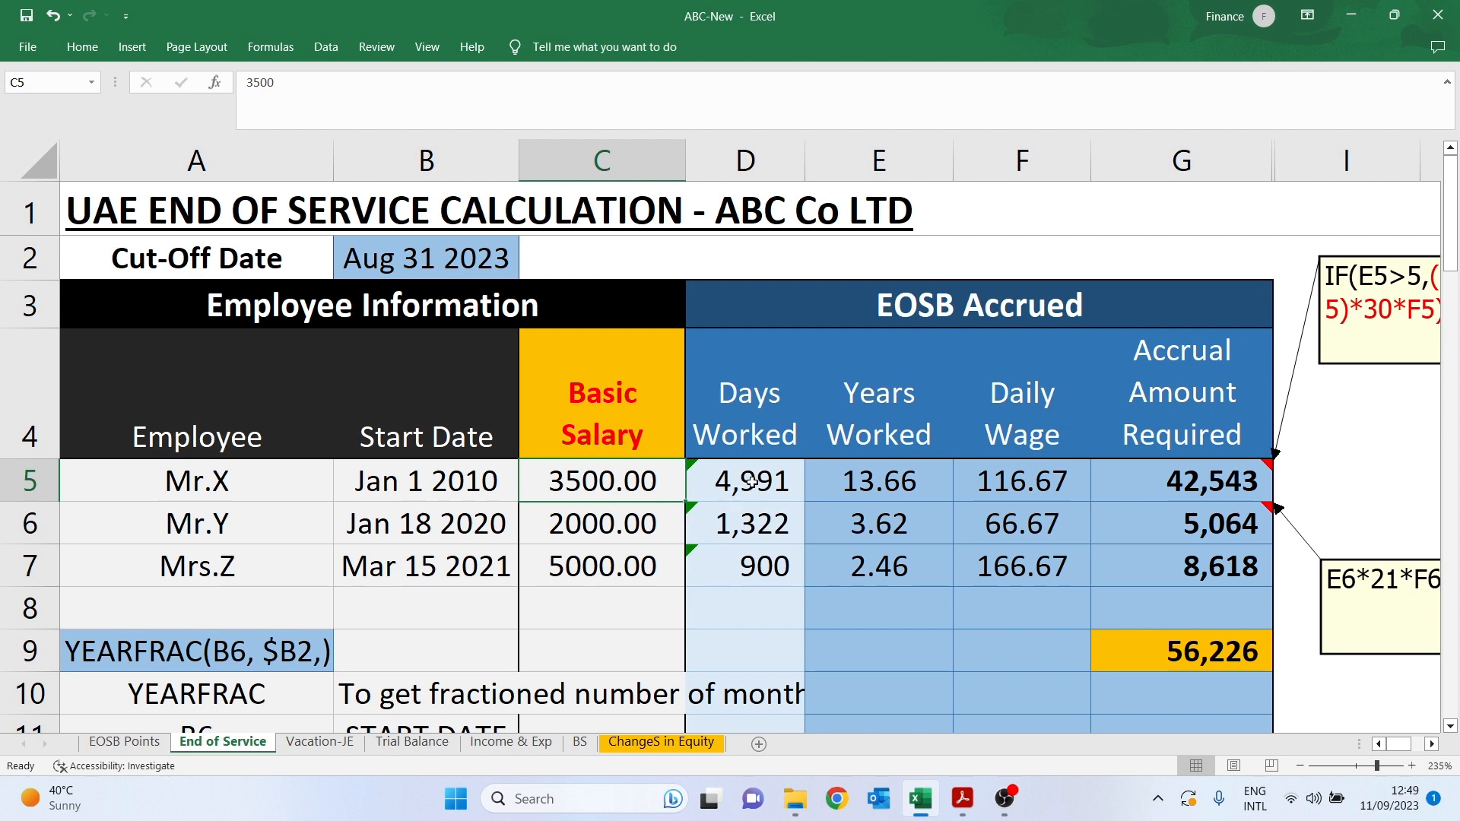
left_click(751, 483)
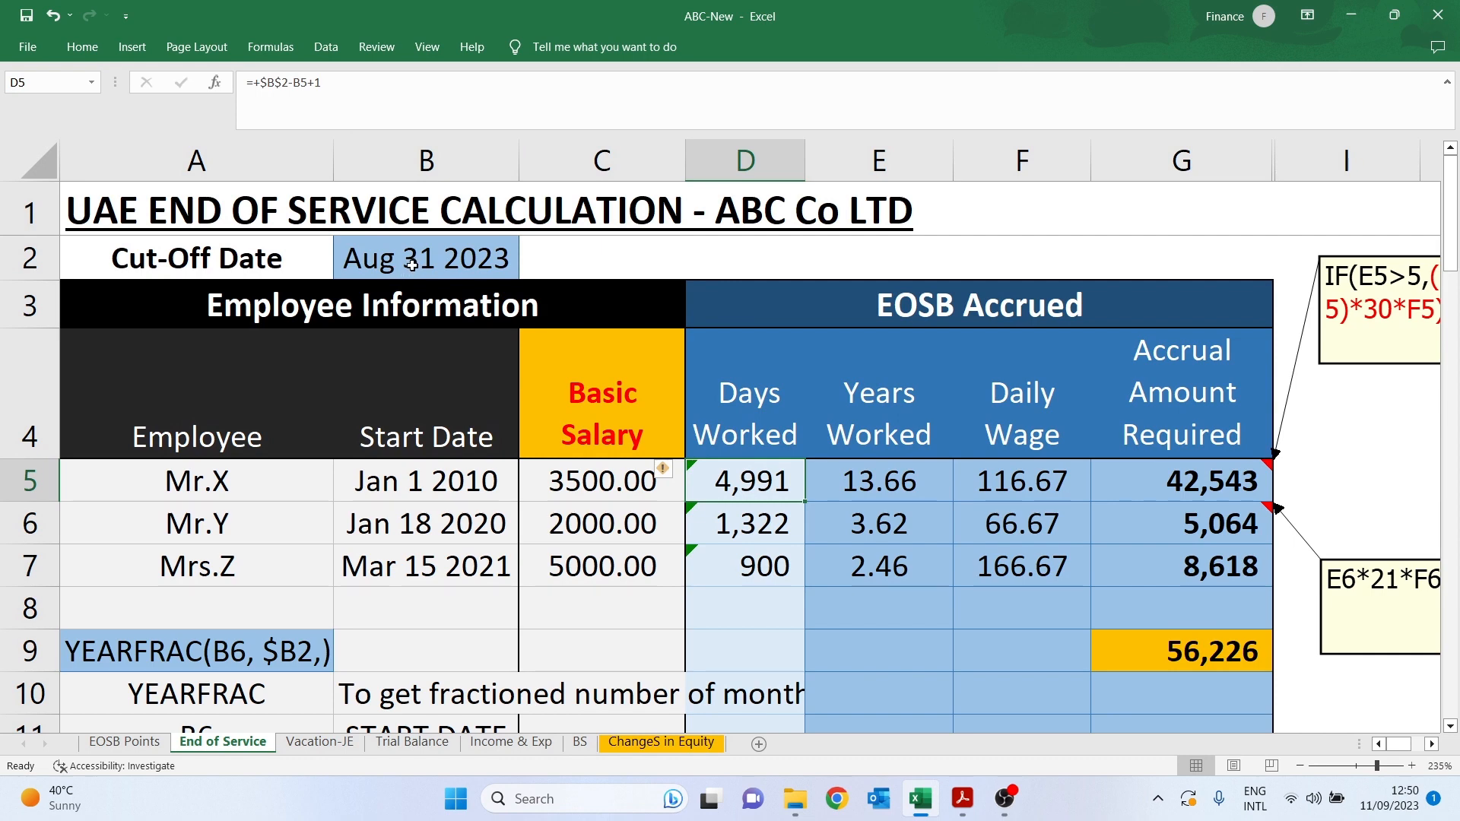
left_click(412, 265)
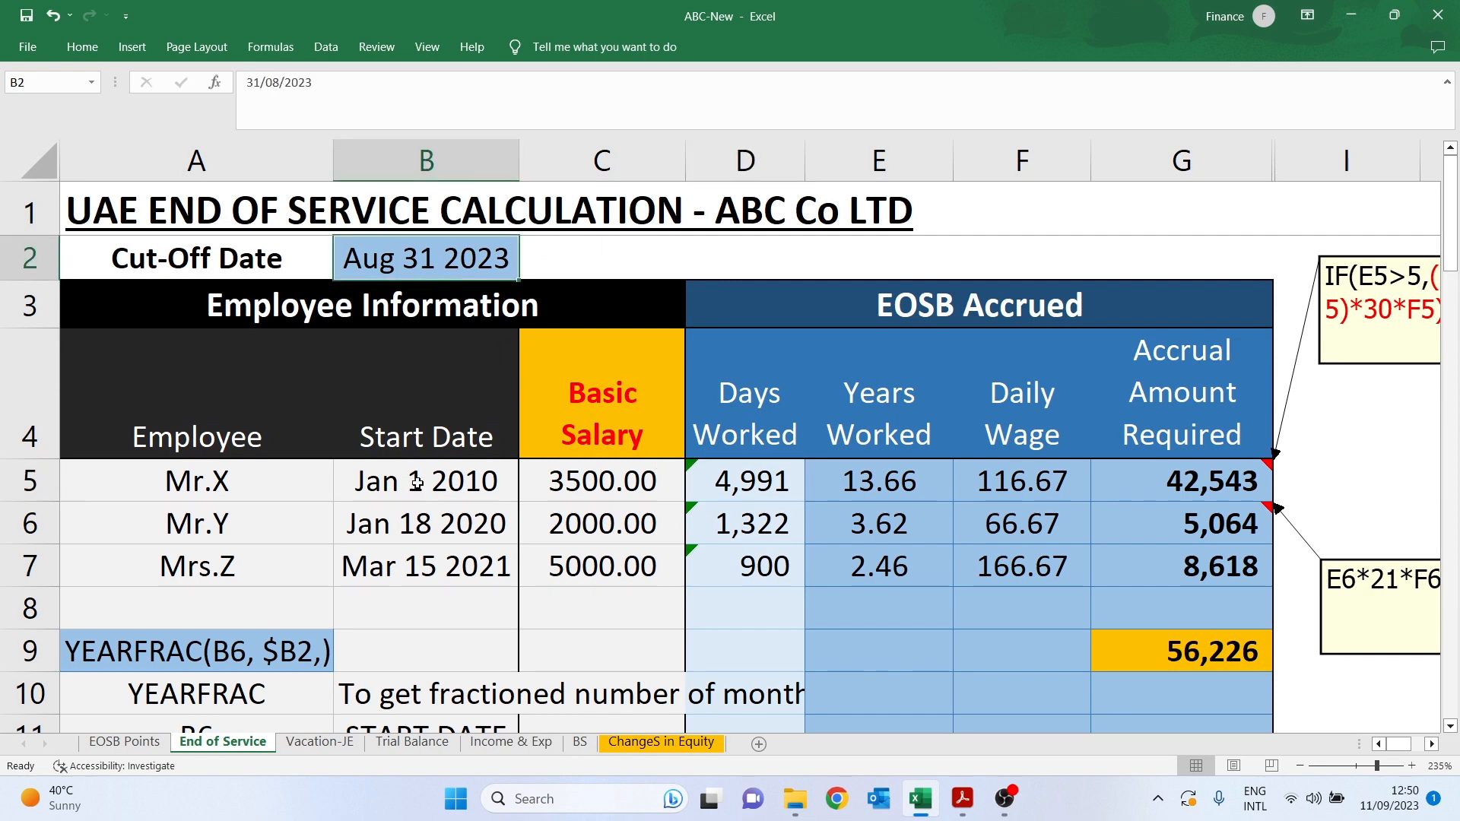
left_click(417, 484)
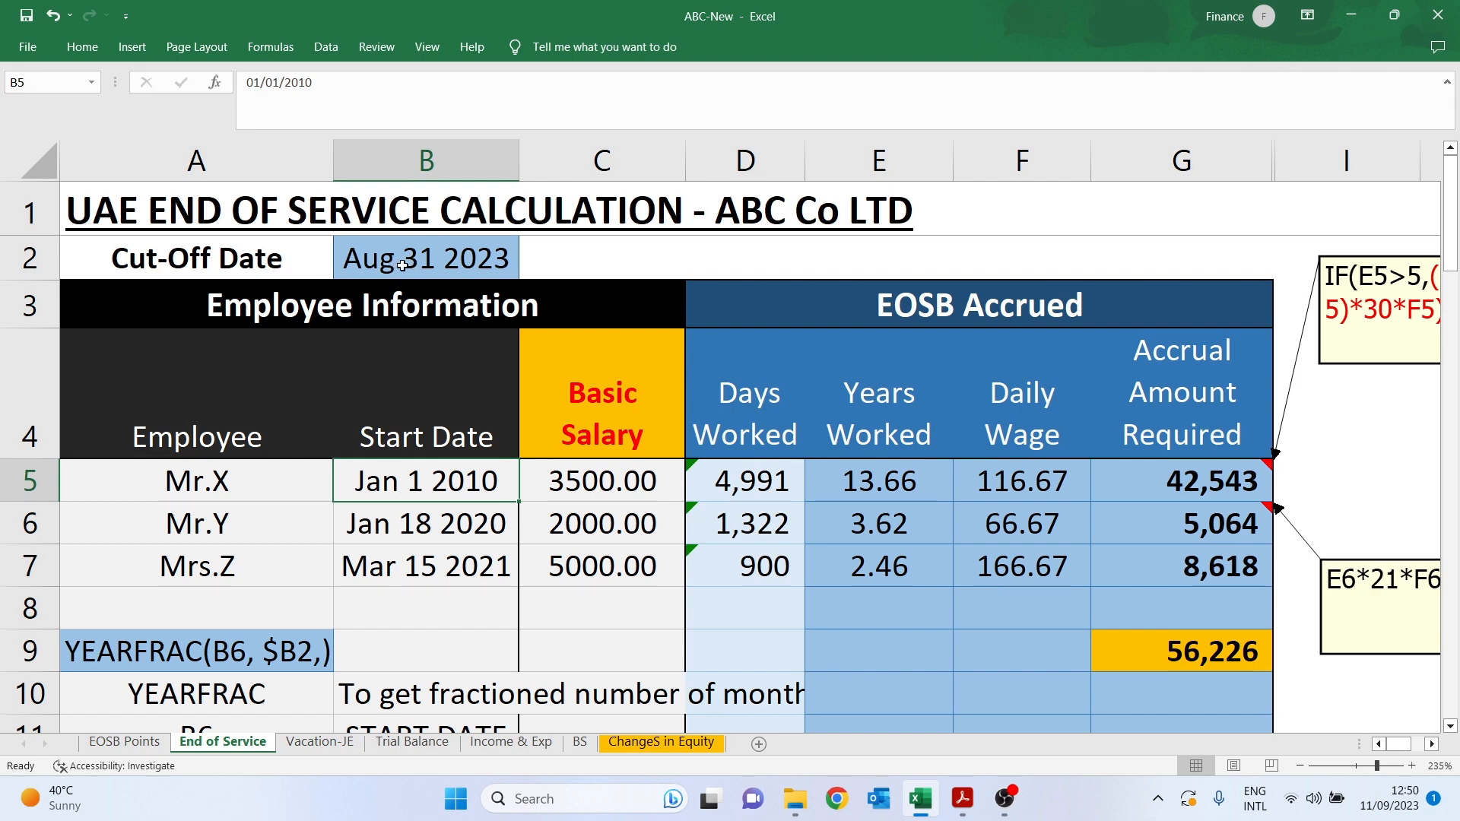
left_click(738, 485)
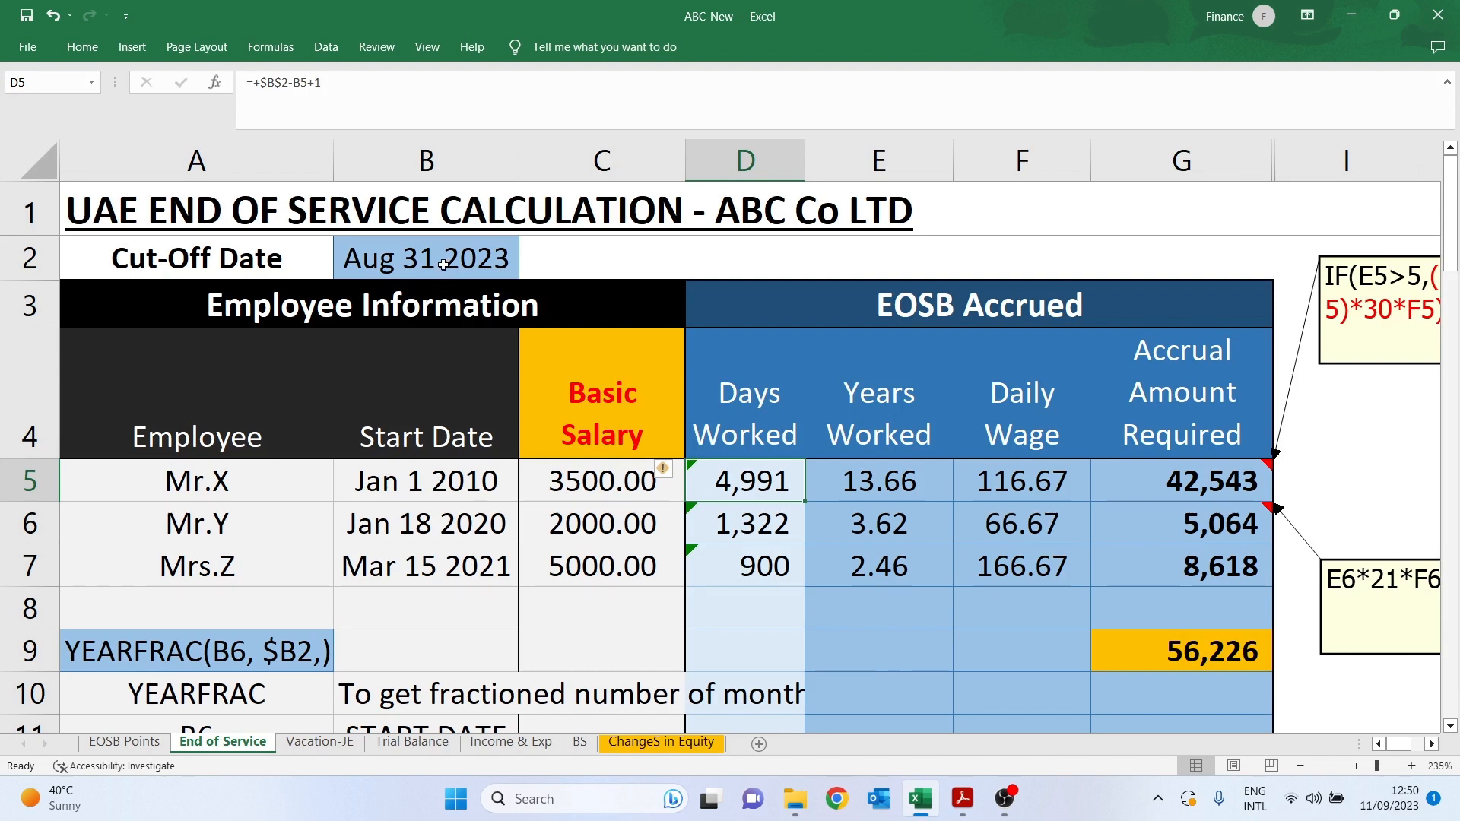
left_click(387, 87)
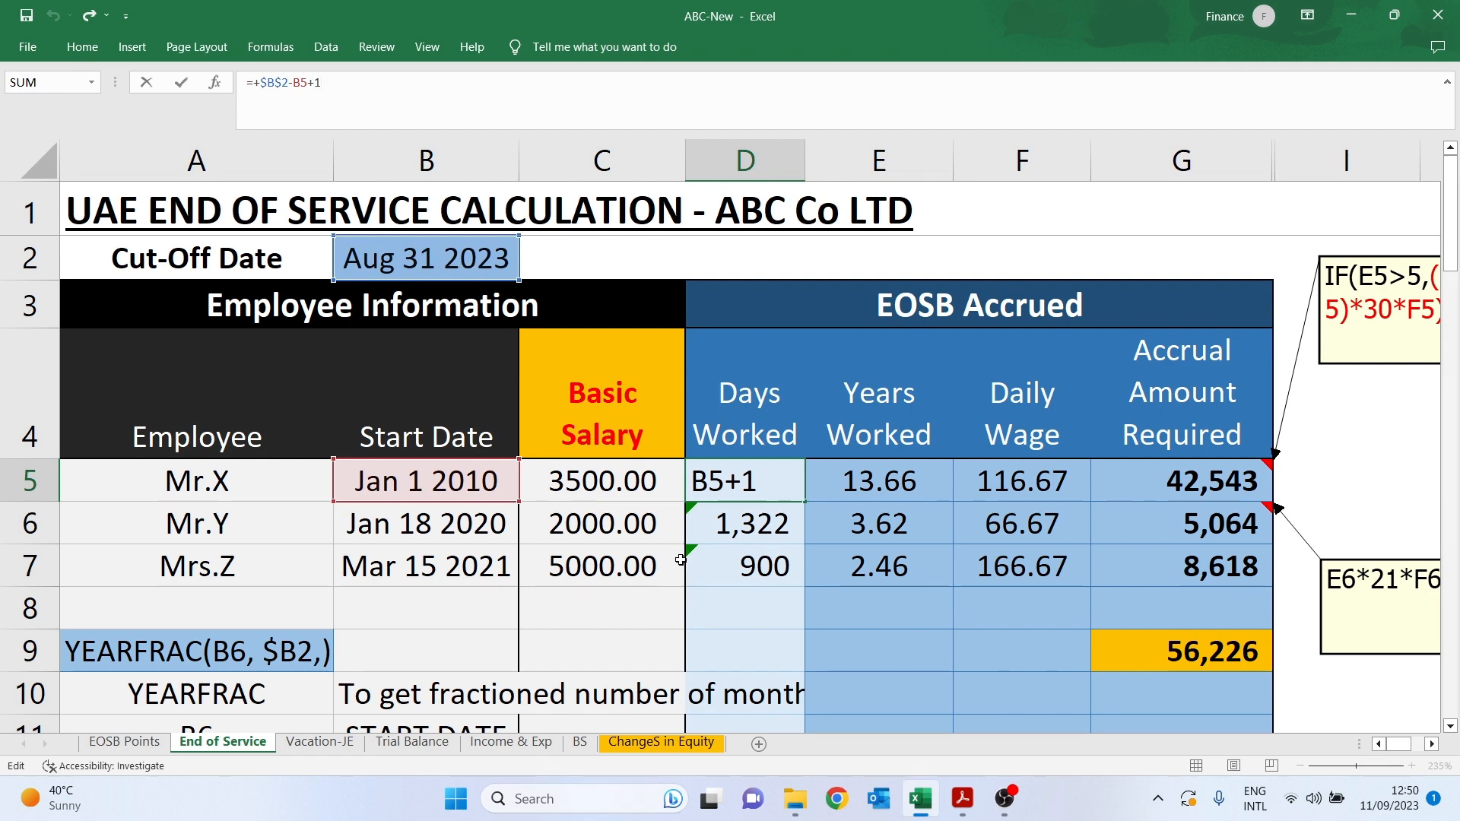
key("Return")
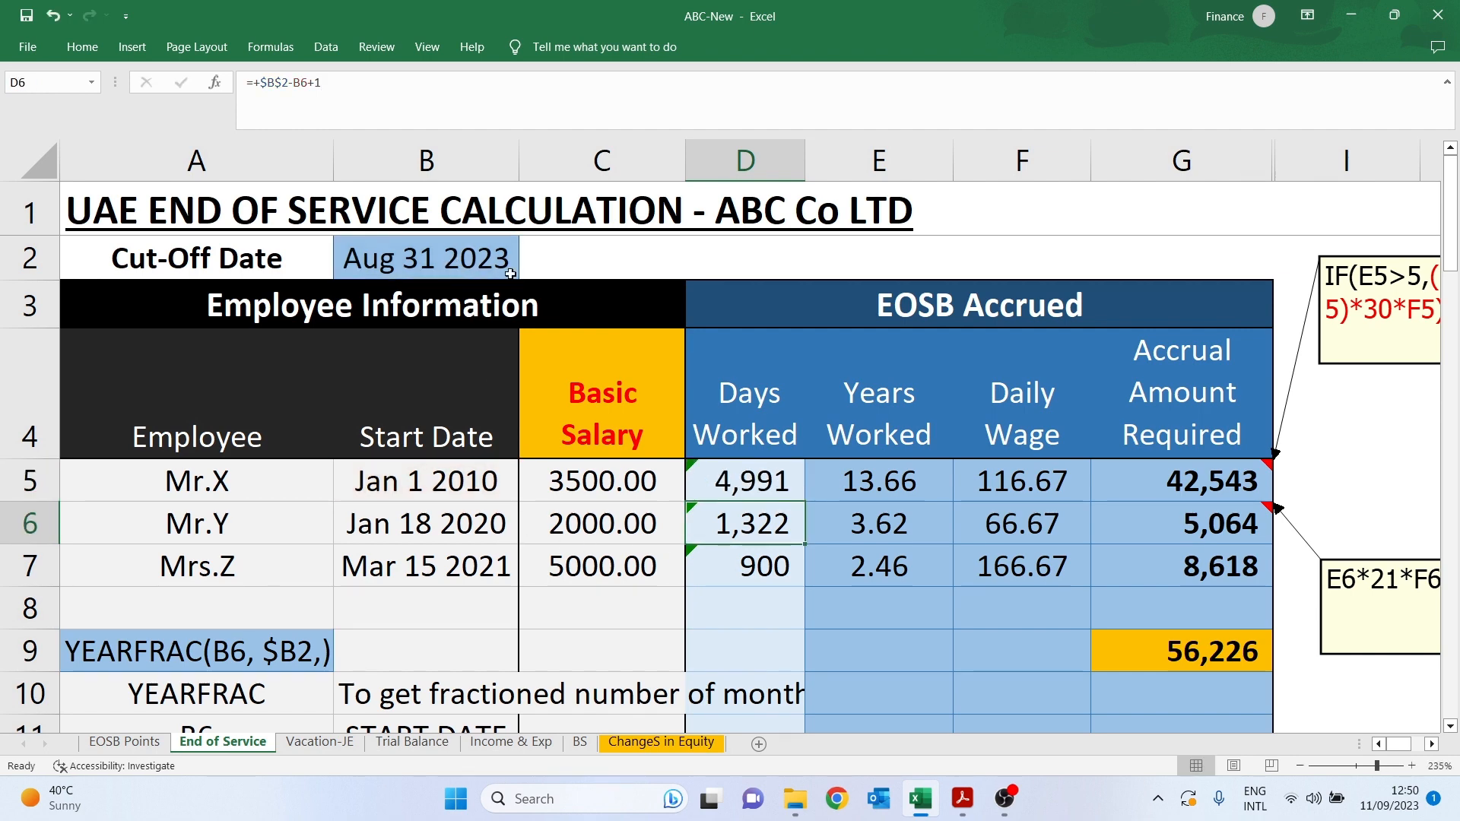
Compare the Days Worked formulas in D5, D6 and D7 for the three employees
left_click(747, 482)
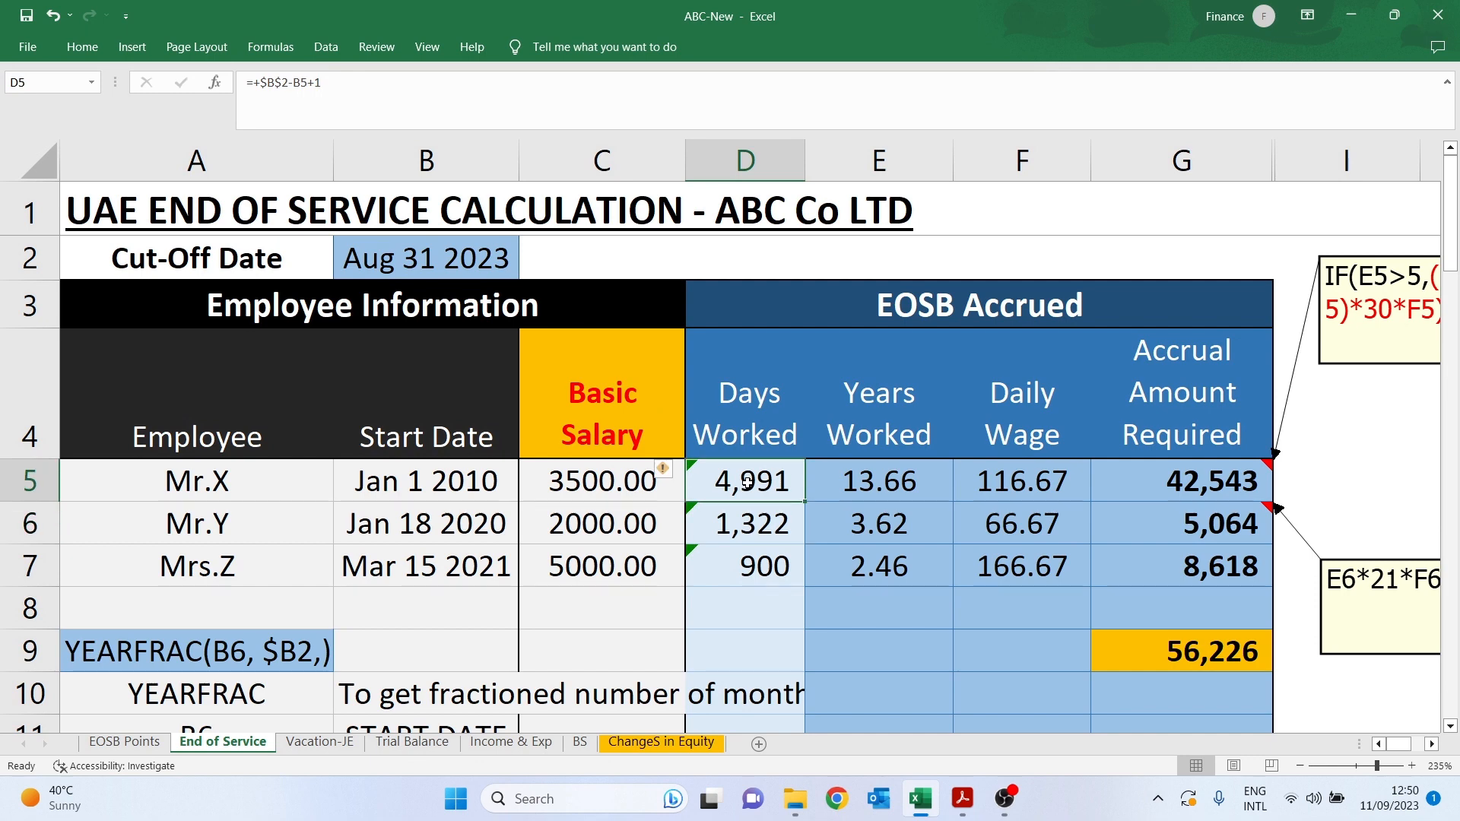
left_click(746, 527)
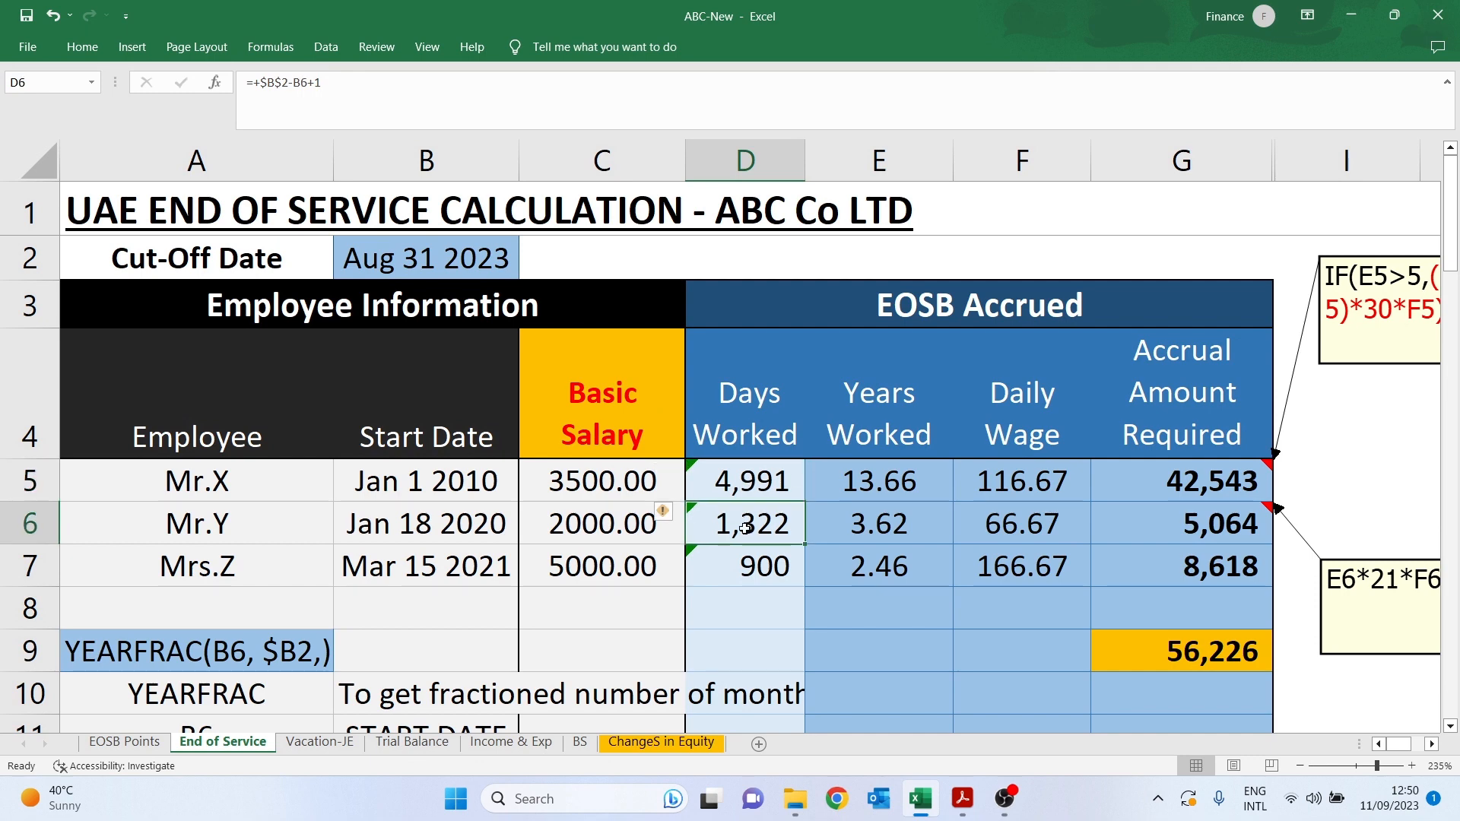
left_click(744, 563)
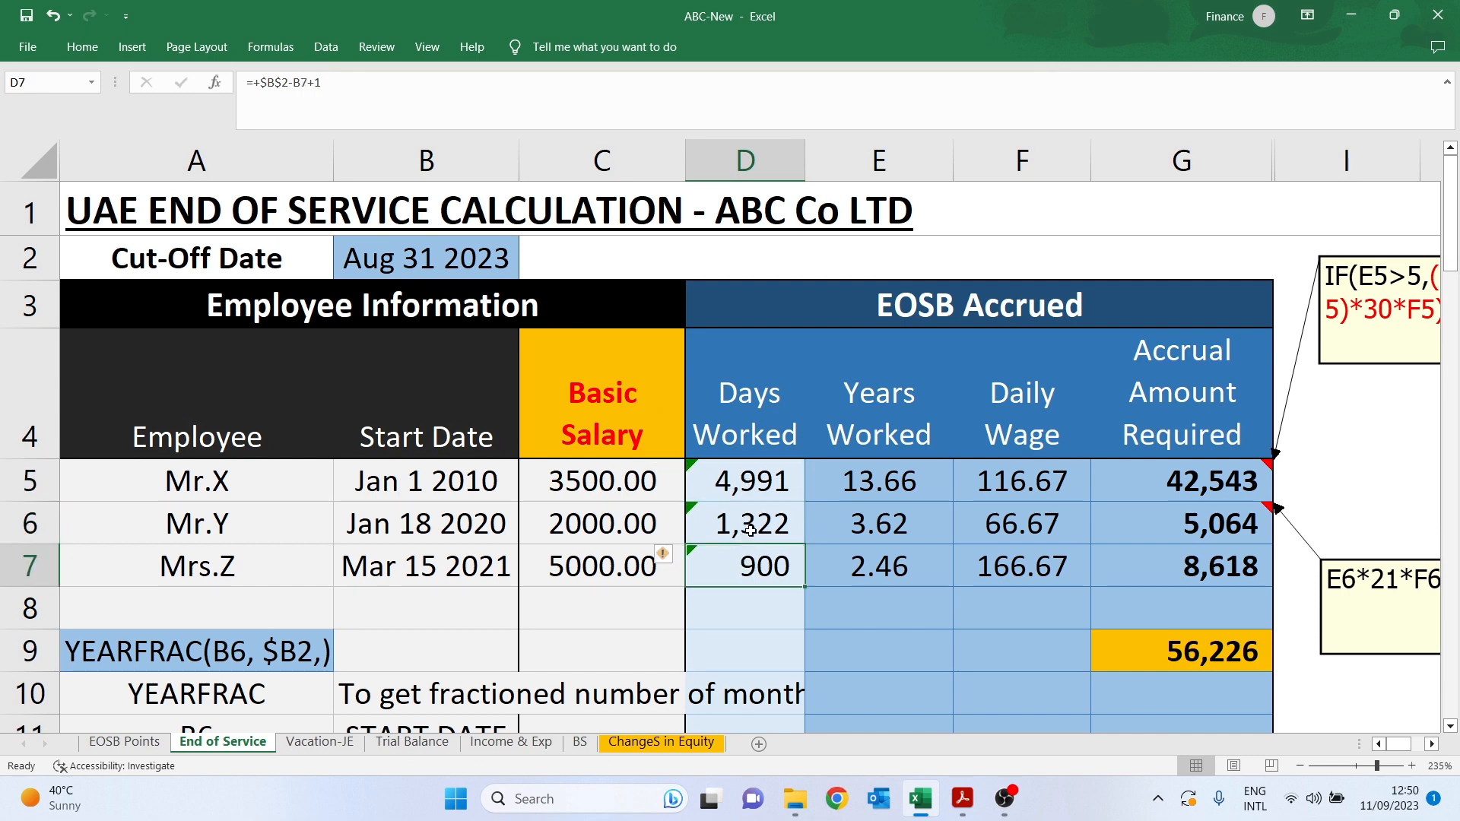
left_click(753, 526)
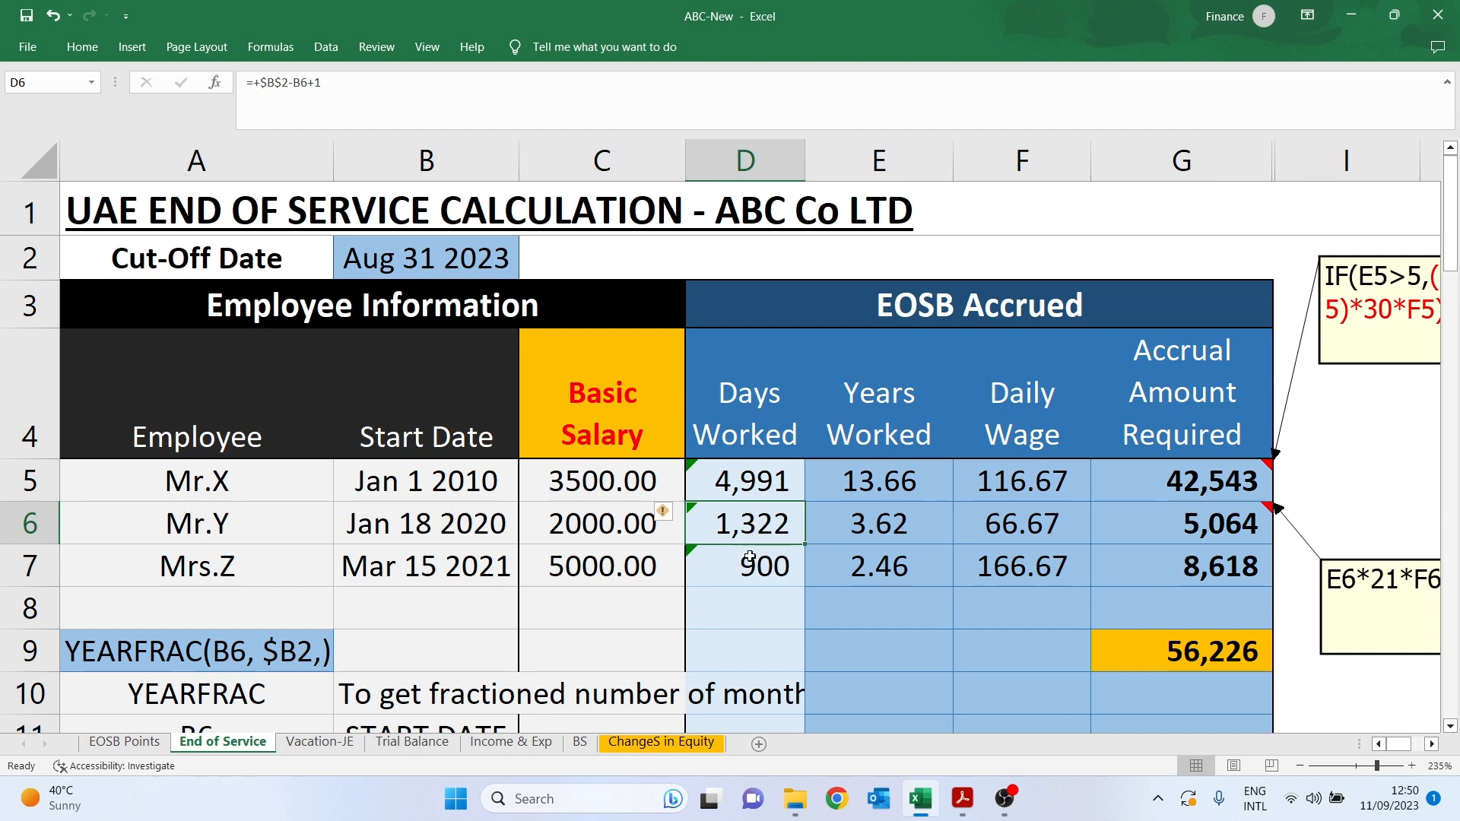
left_click(749, 567)
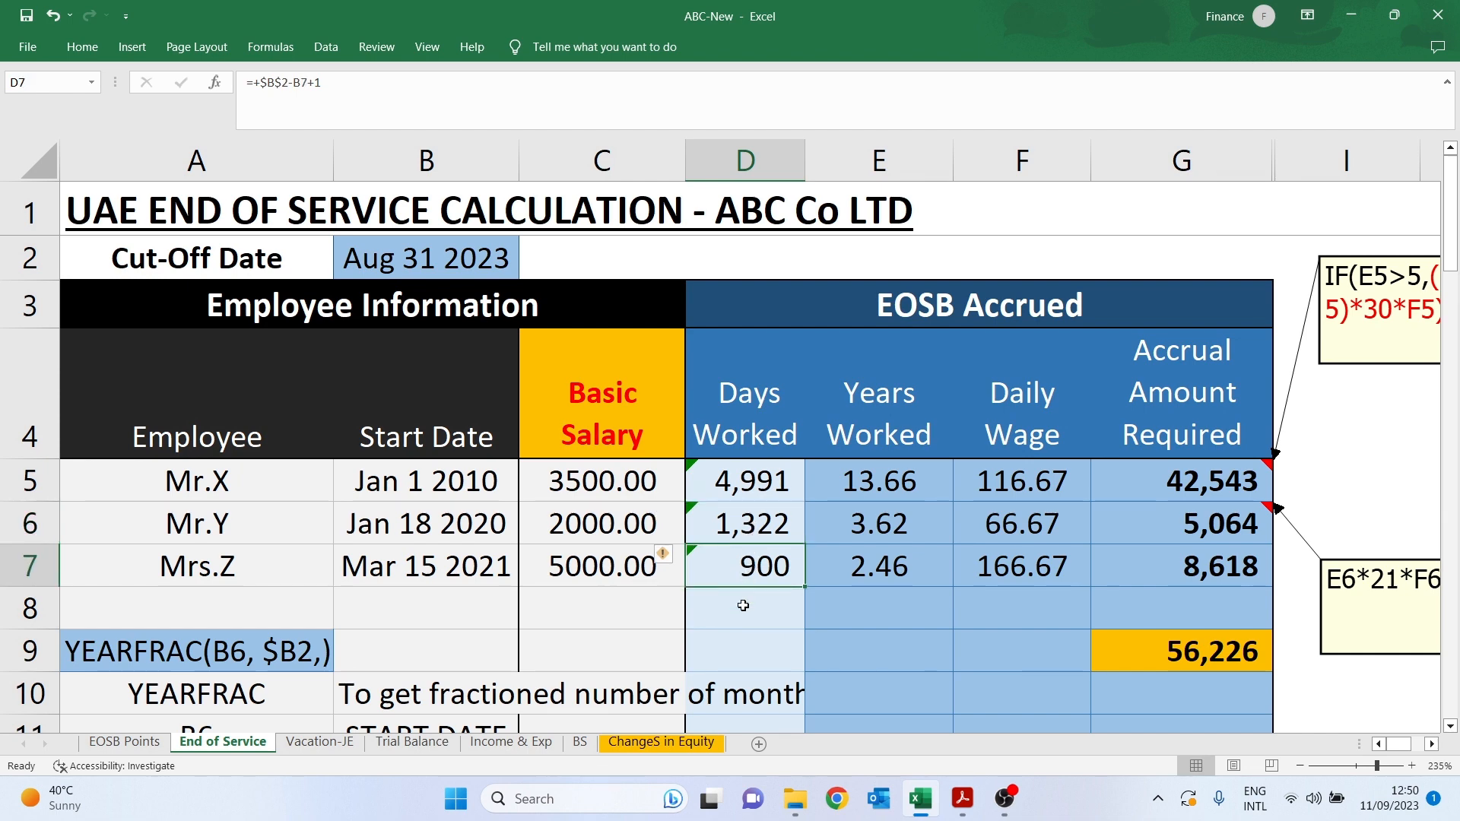
Examine the Years Worked formulas in E5:E7, tracing the first one back to Days Worked in D5
left_click(870, 482)
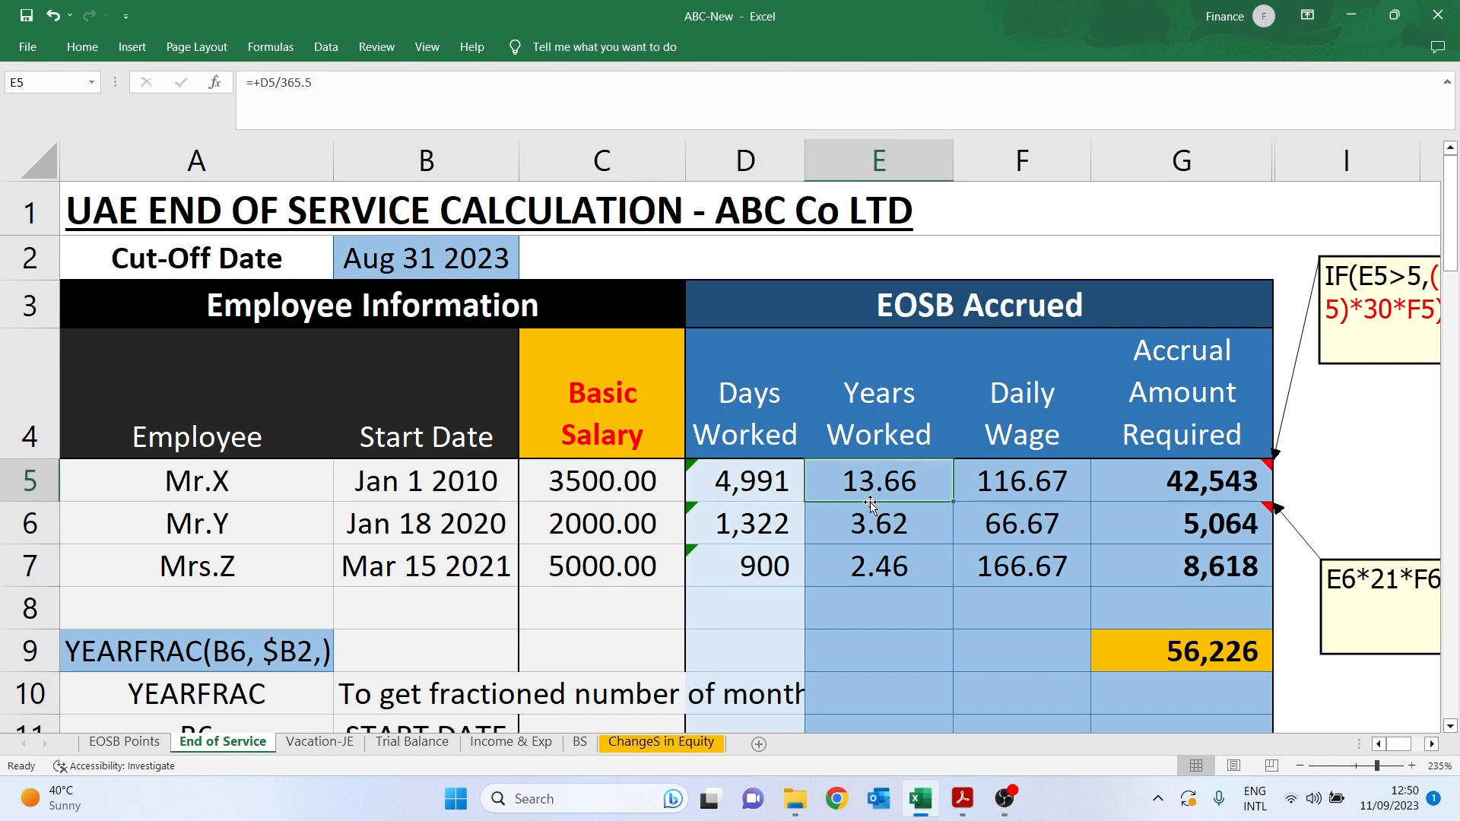
left_click(746, 483)
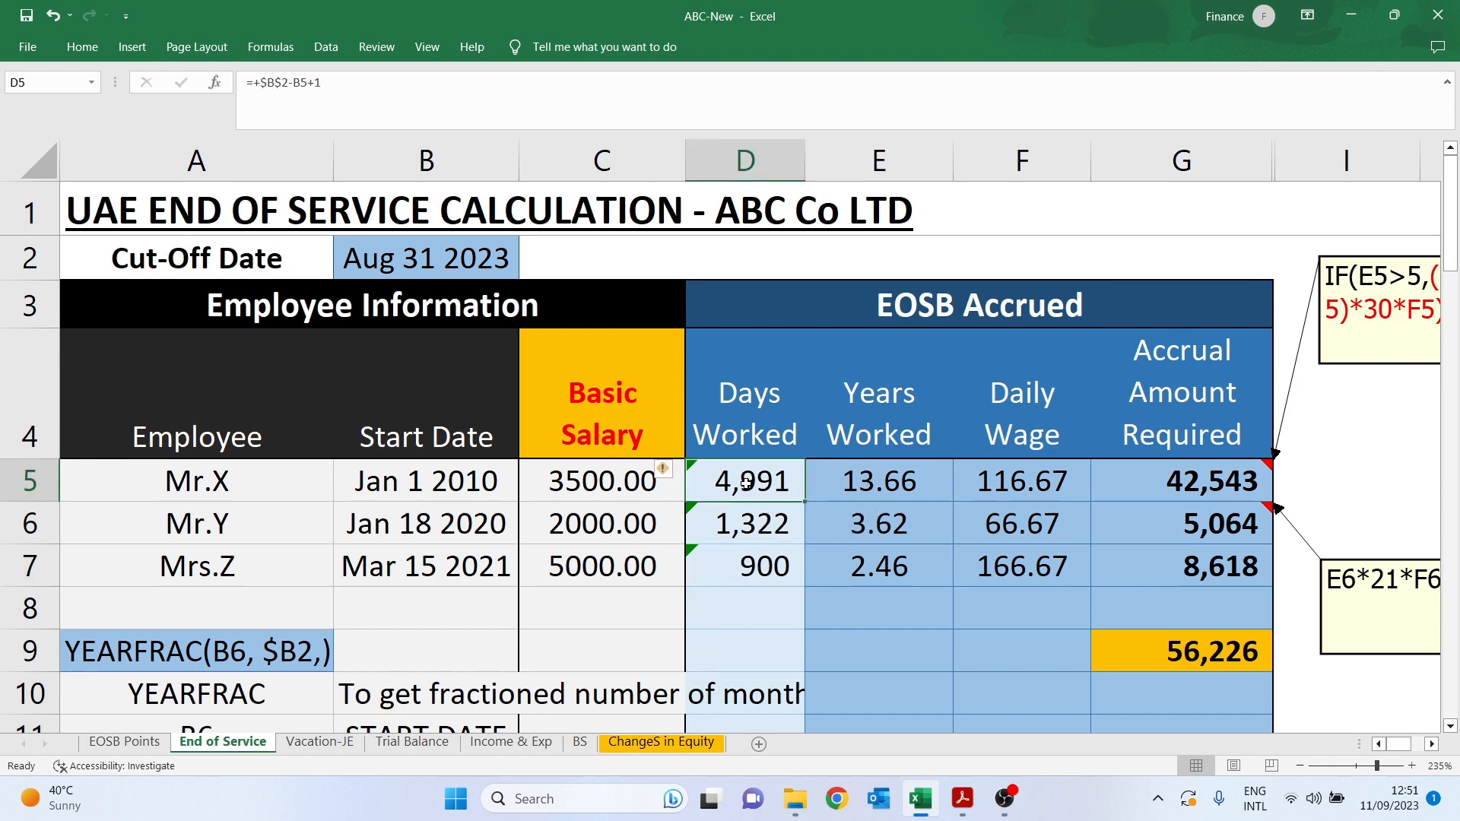
left_click(853, 481)
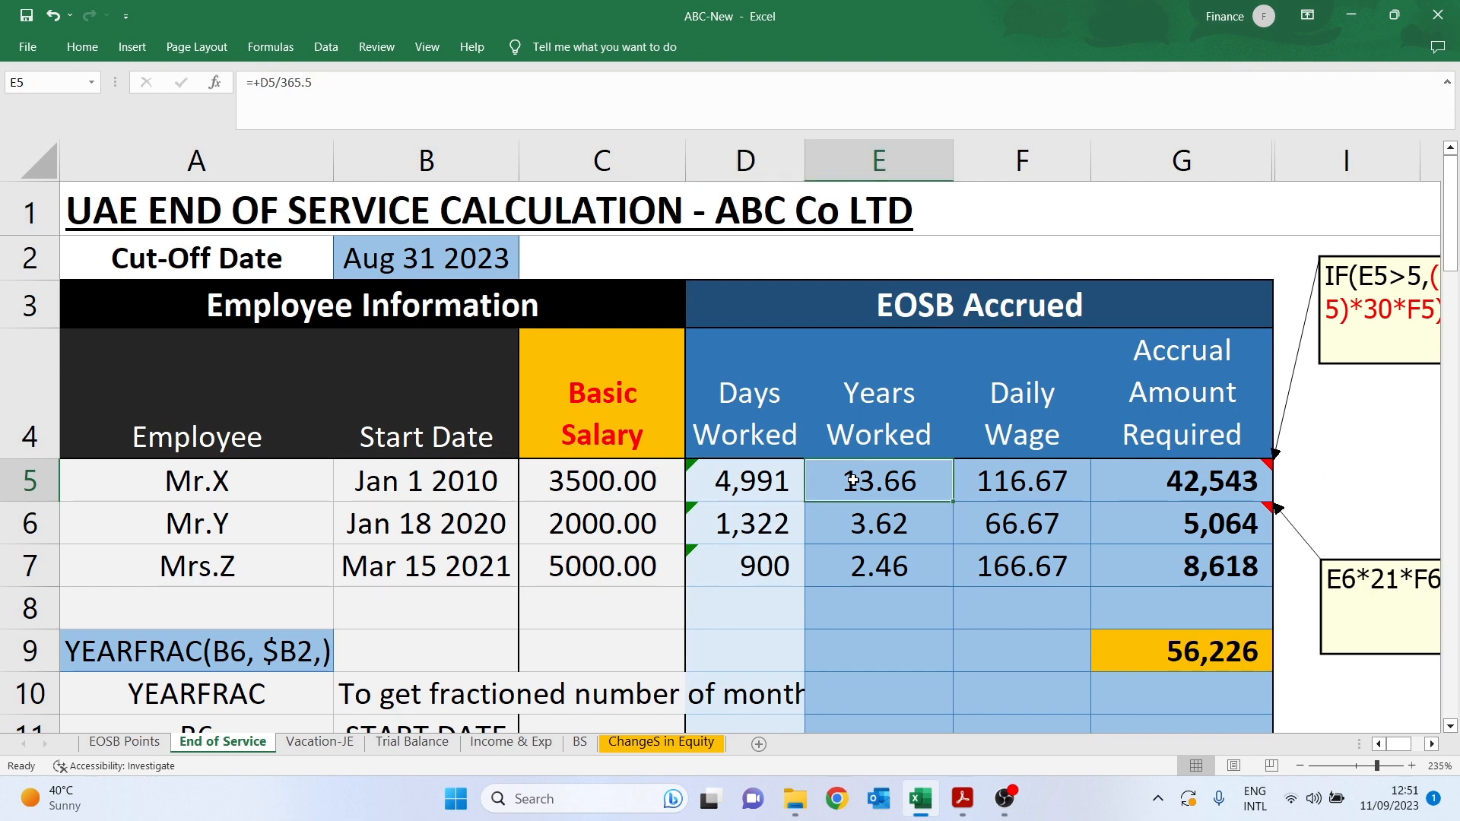
left_click(762, 482)
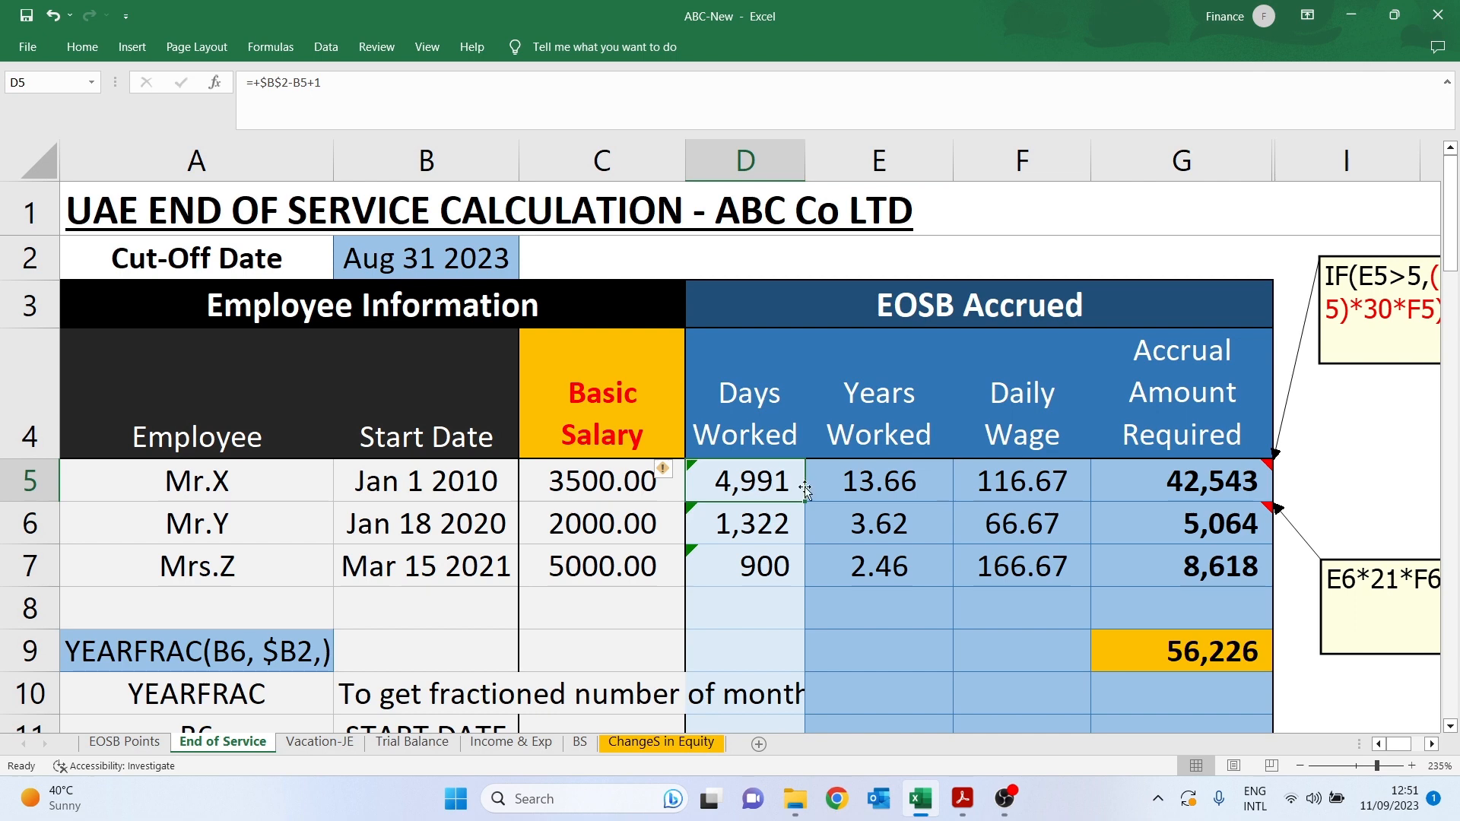
left_click(891, 485)
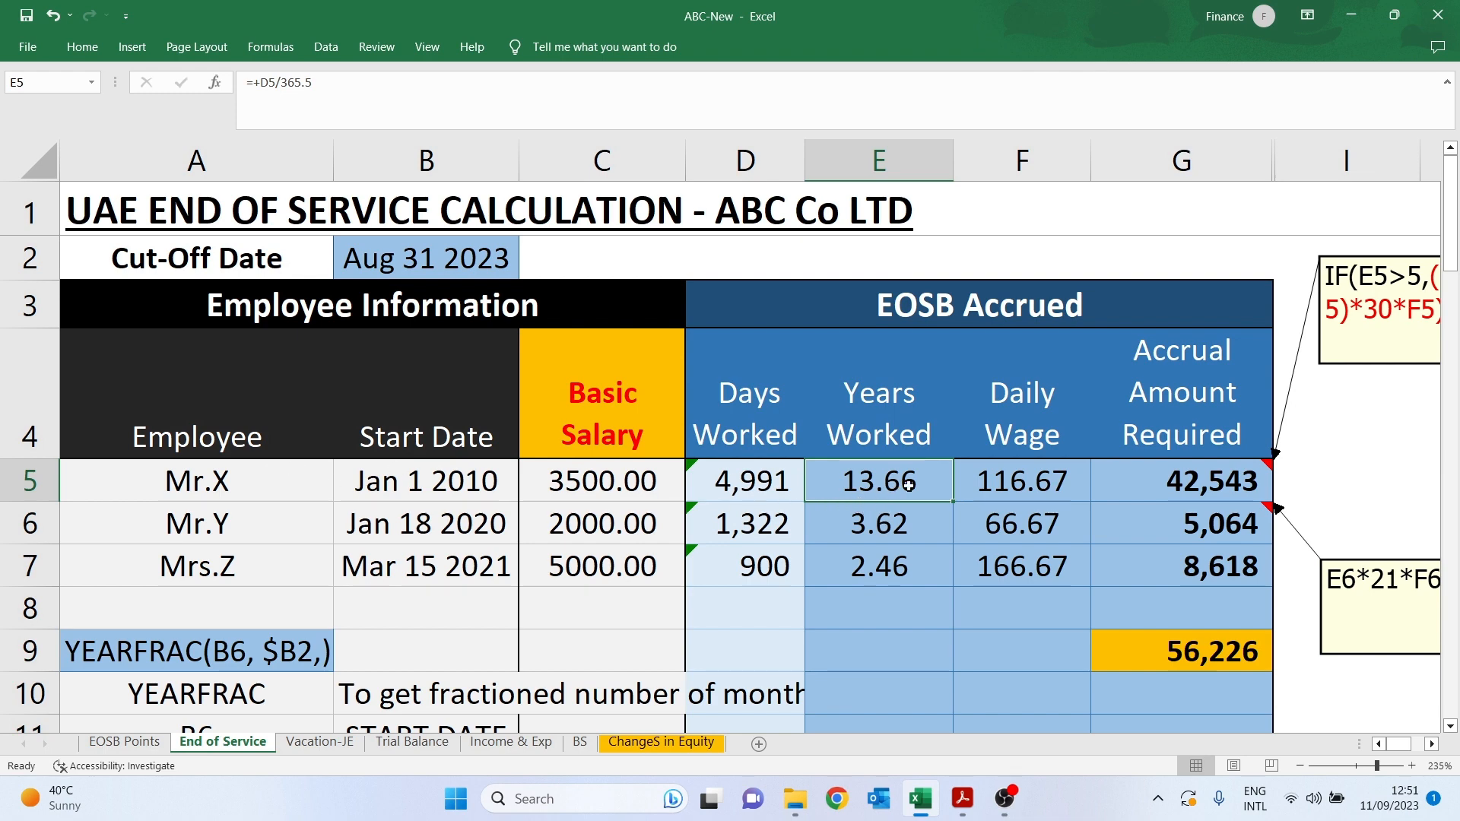
left_click(879, 530)
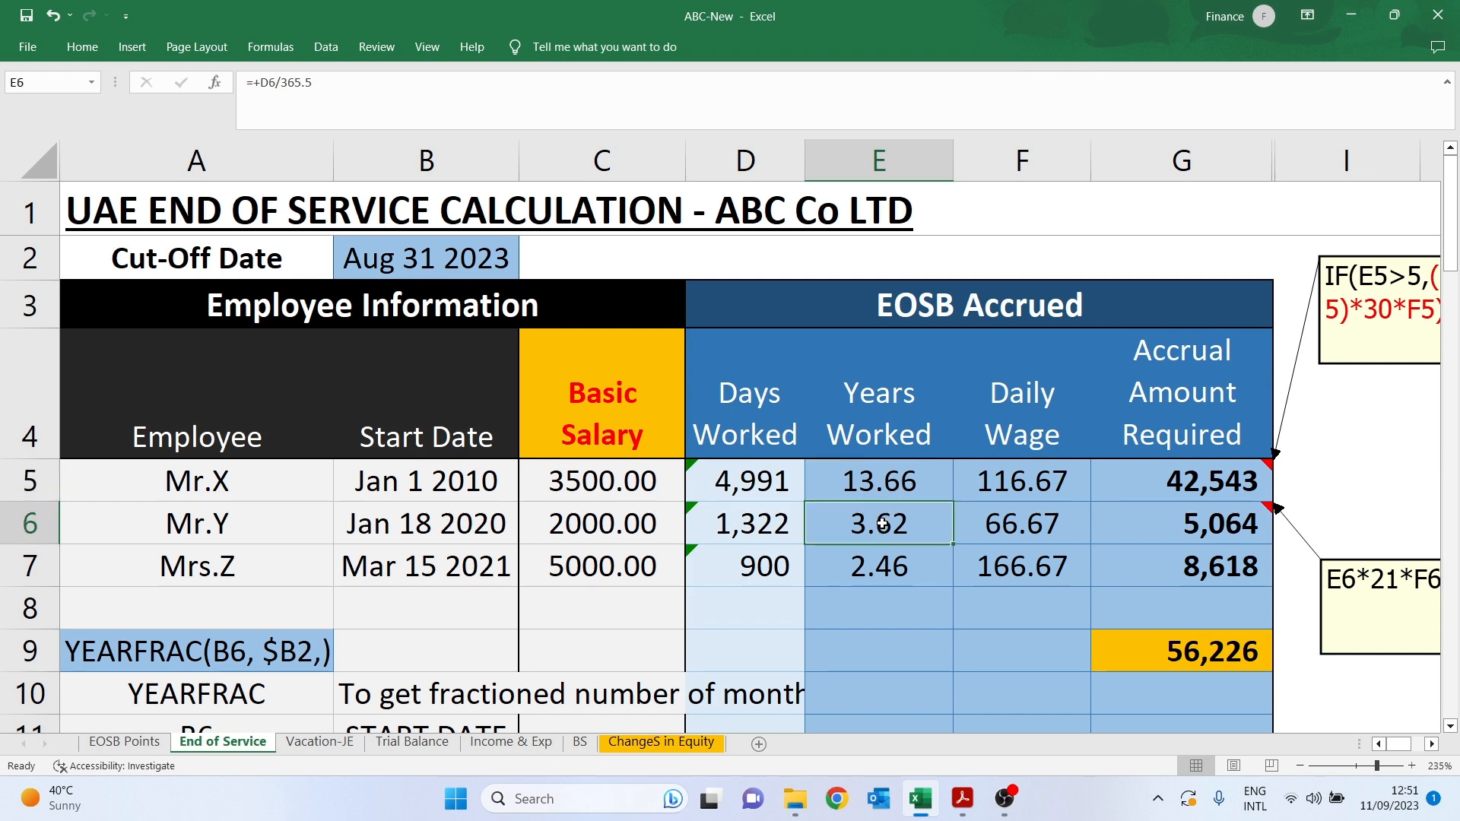
left_click(874, 576)
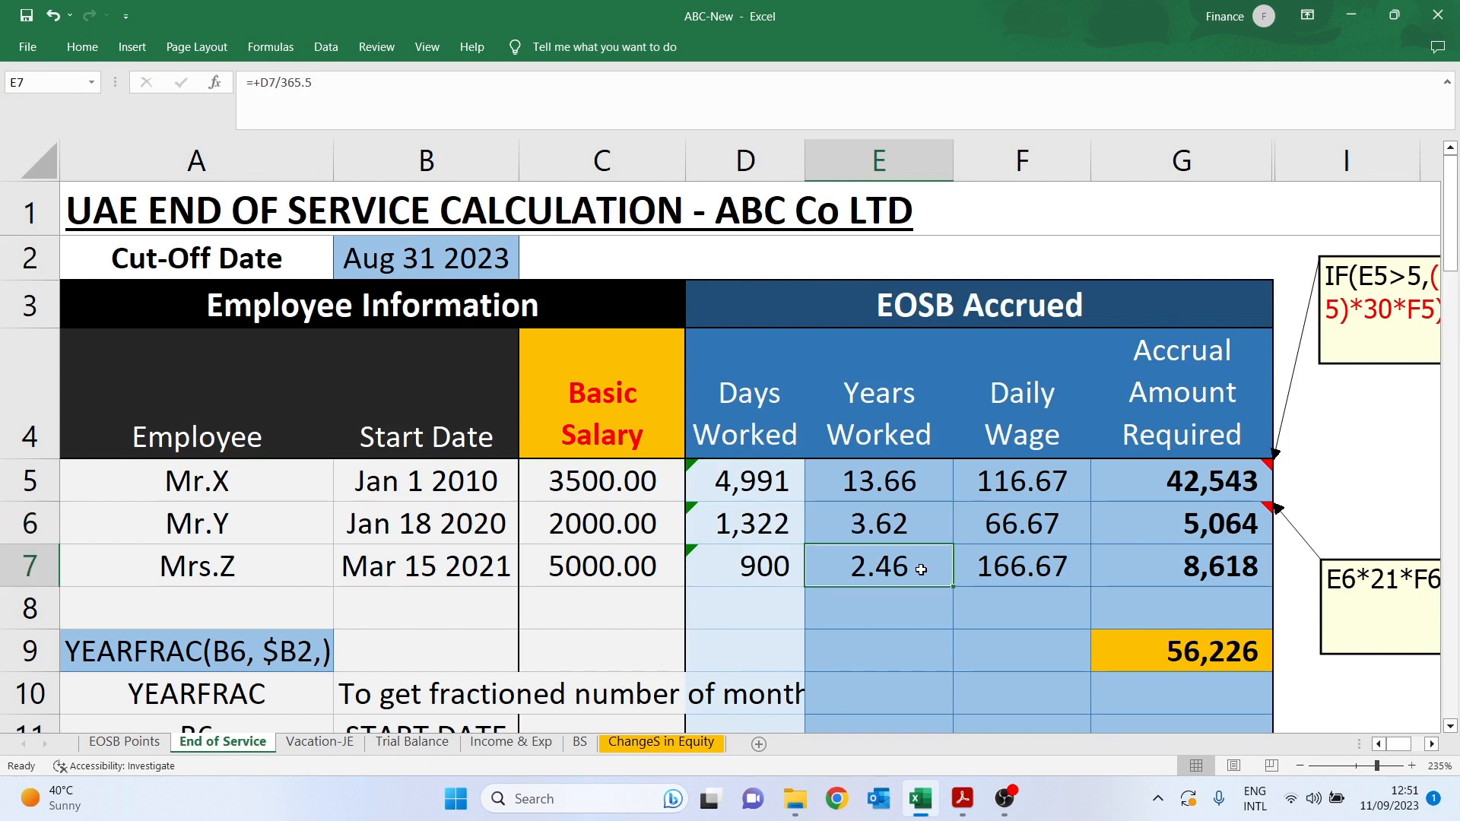
Examine the Daily Wage formulas in F5:F7, relating the first one to the basic salary in C5
left_click(1021, 493)
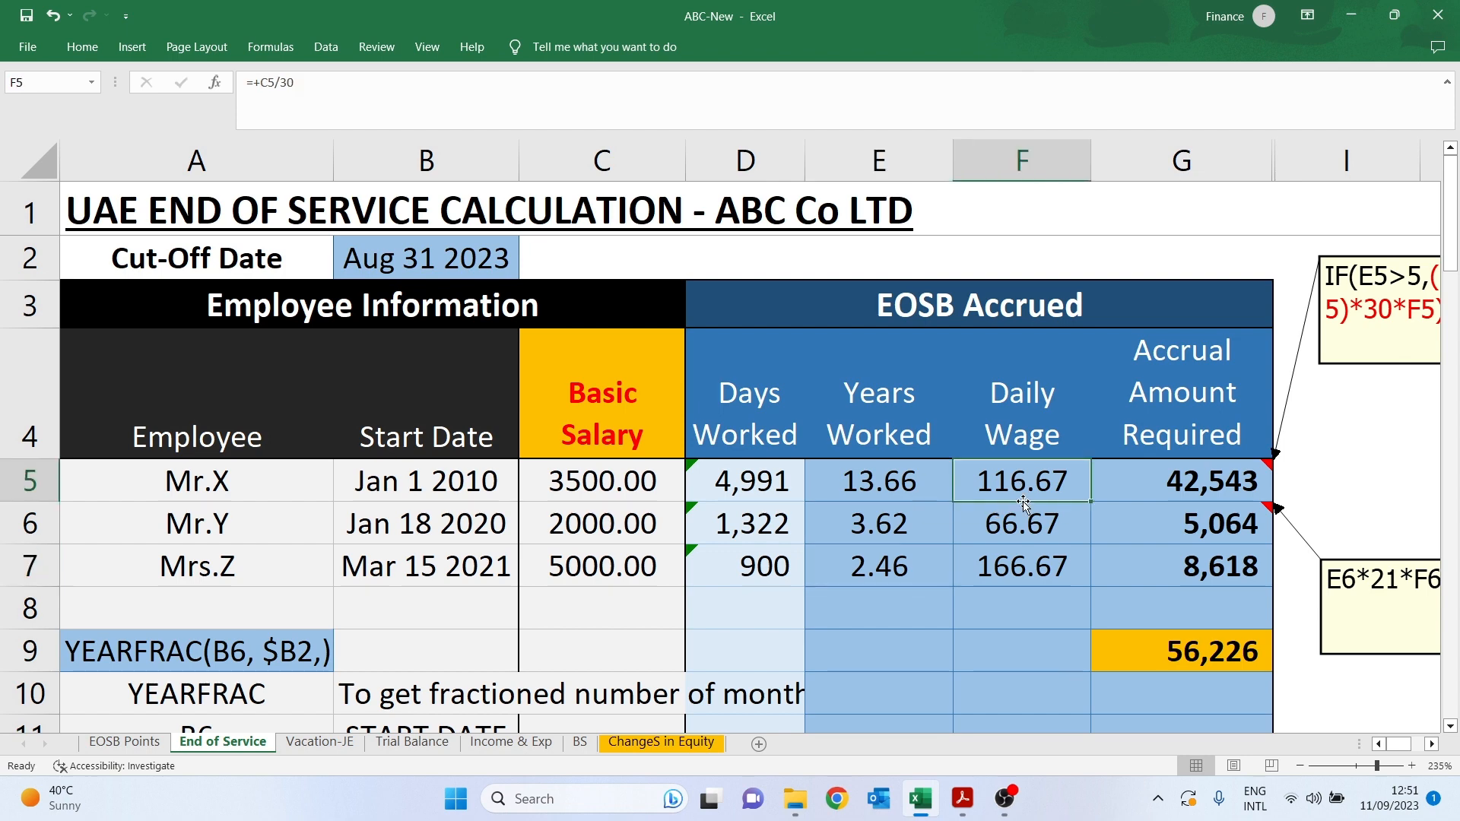
left_click(608, 482)
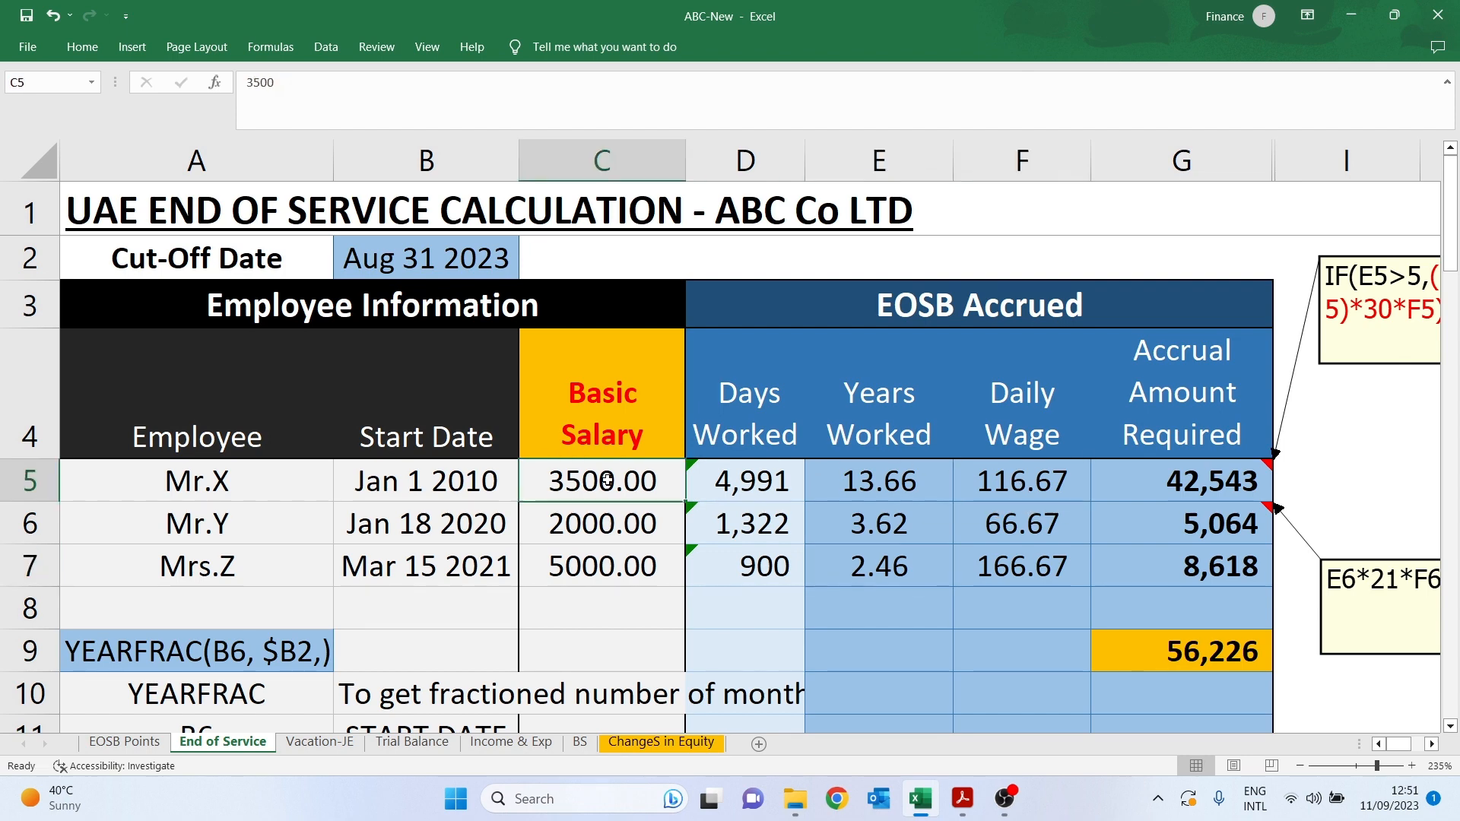
left_click(1016, 486)
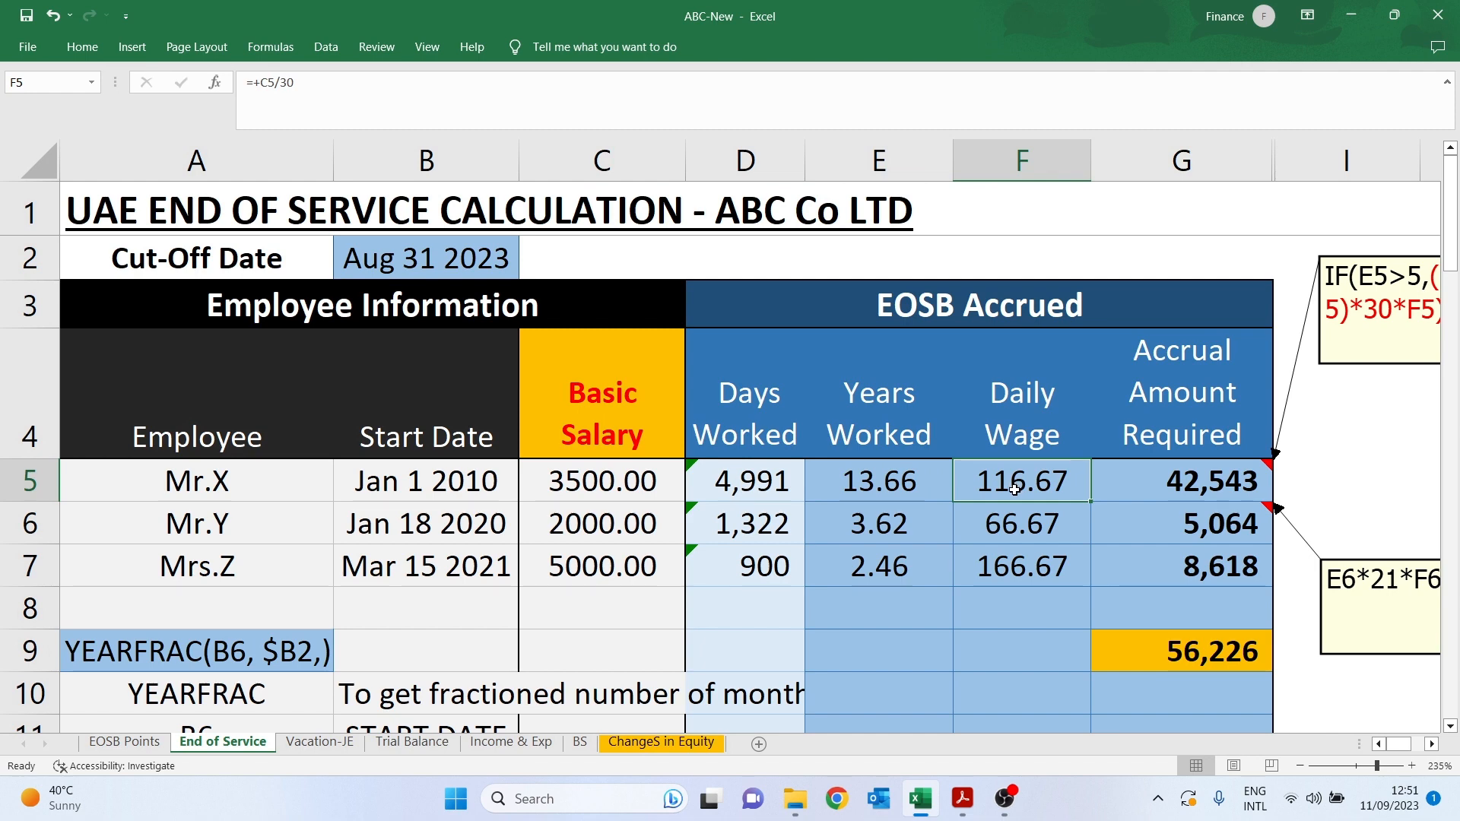
left_click(1016, 530)
left_click(1012, 563)
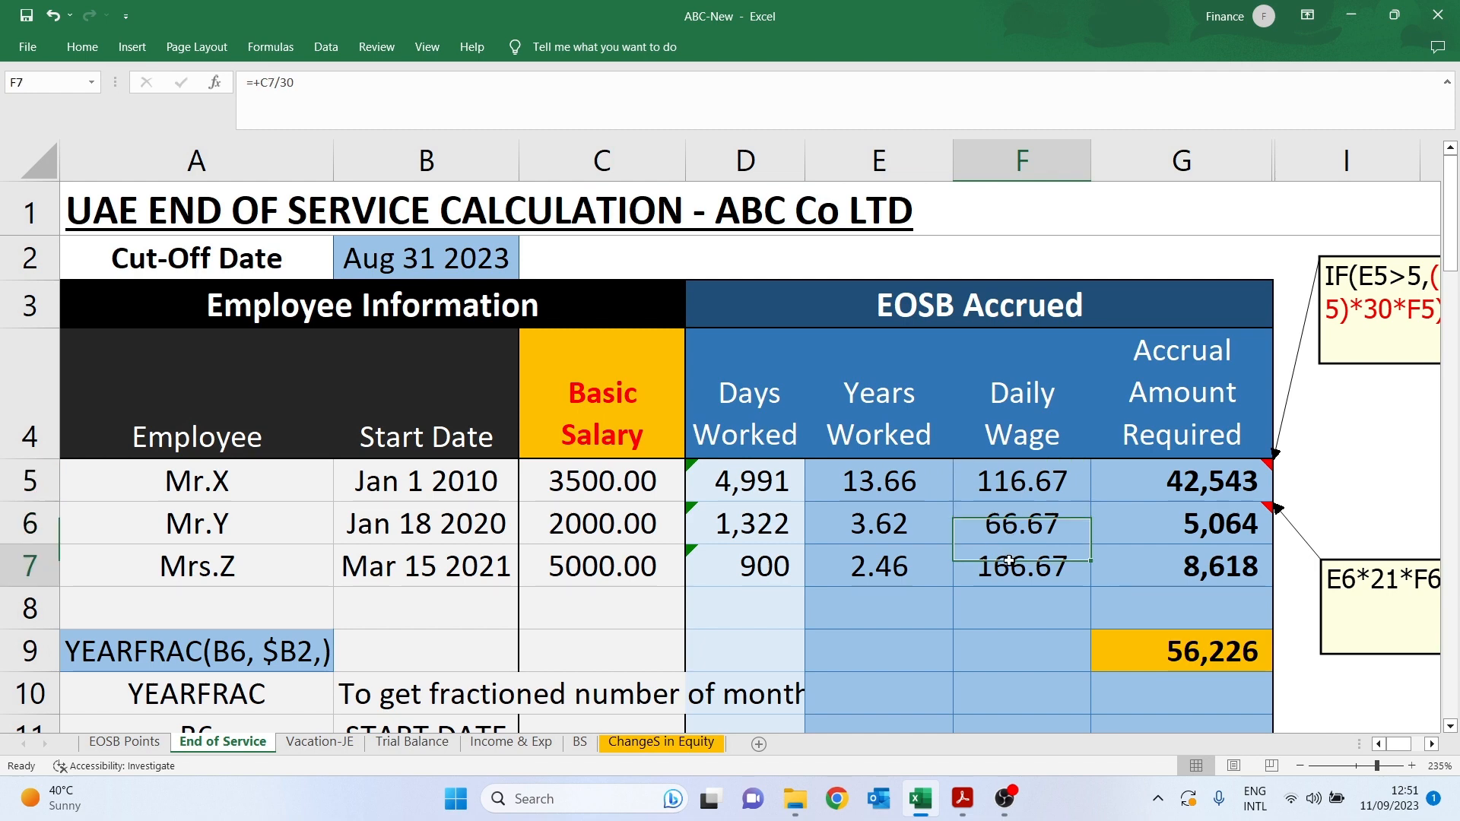
Examine the accrual amount formula in G5 and its cell comment against the Years Worked in E5
left_click(1118, 487)
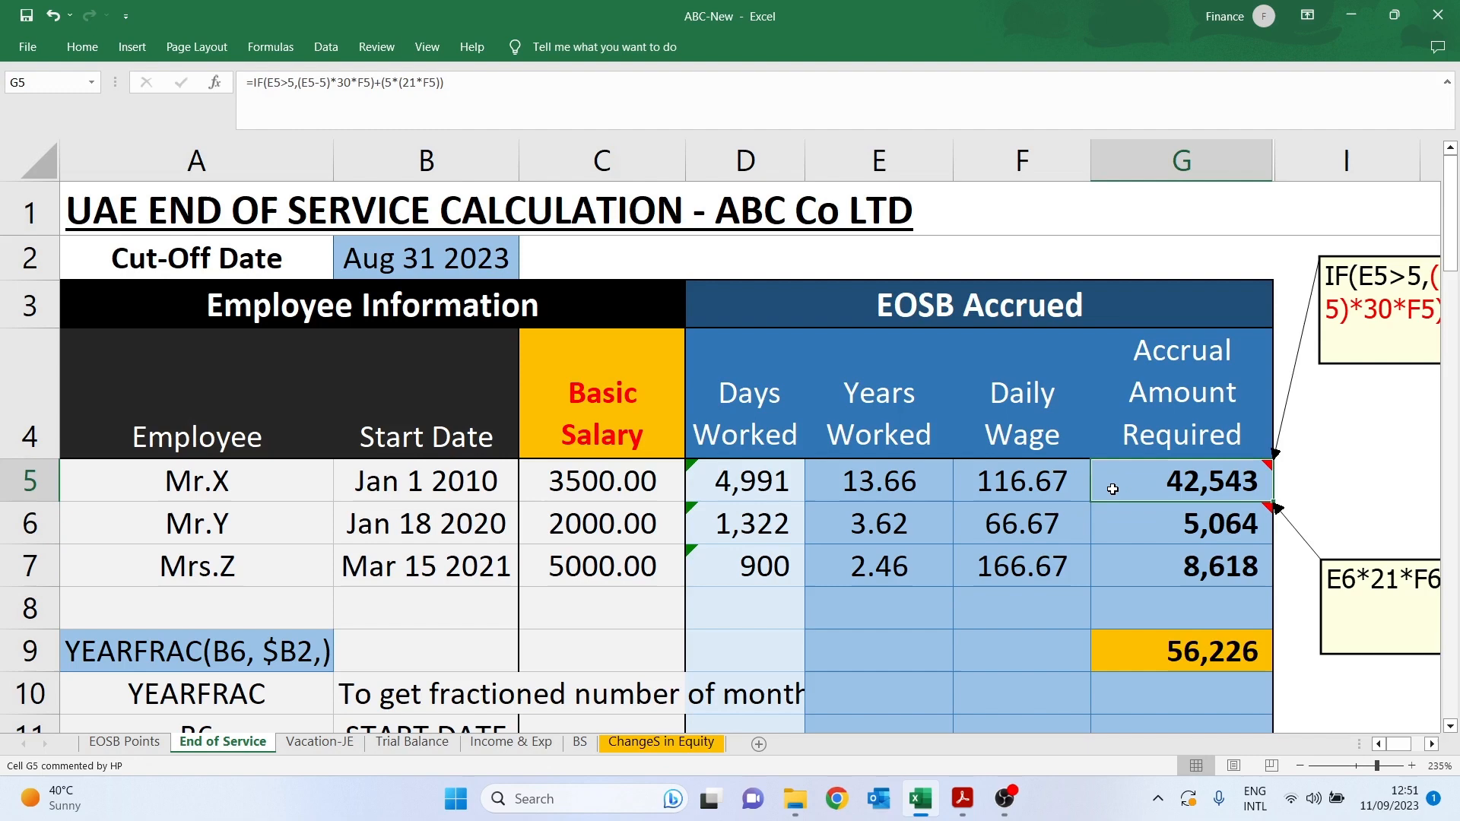
left_click(1433, 745)
left_click(1434, 745)
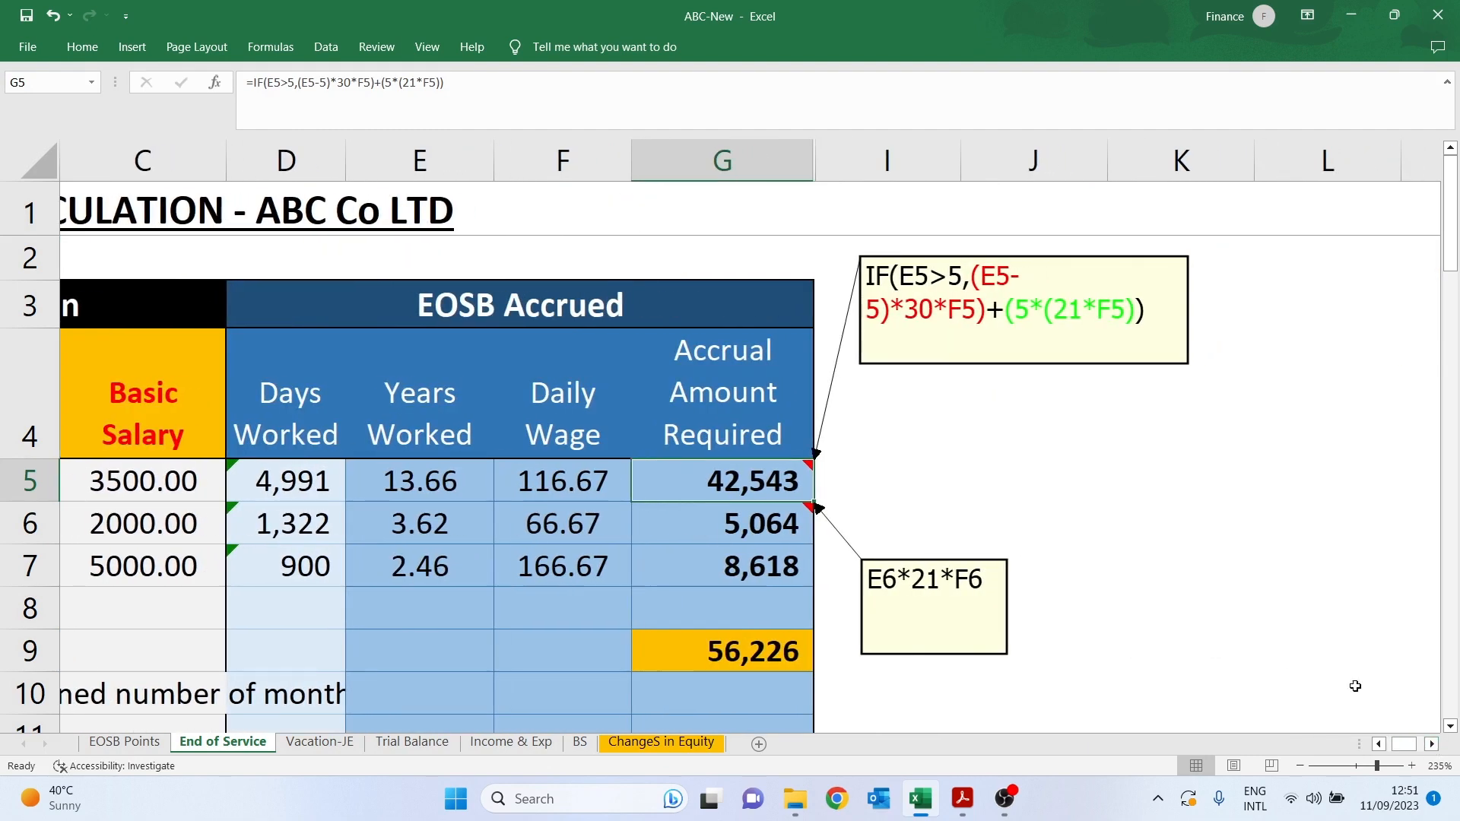
left_click(1379, 745)
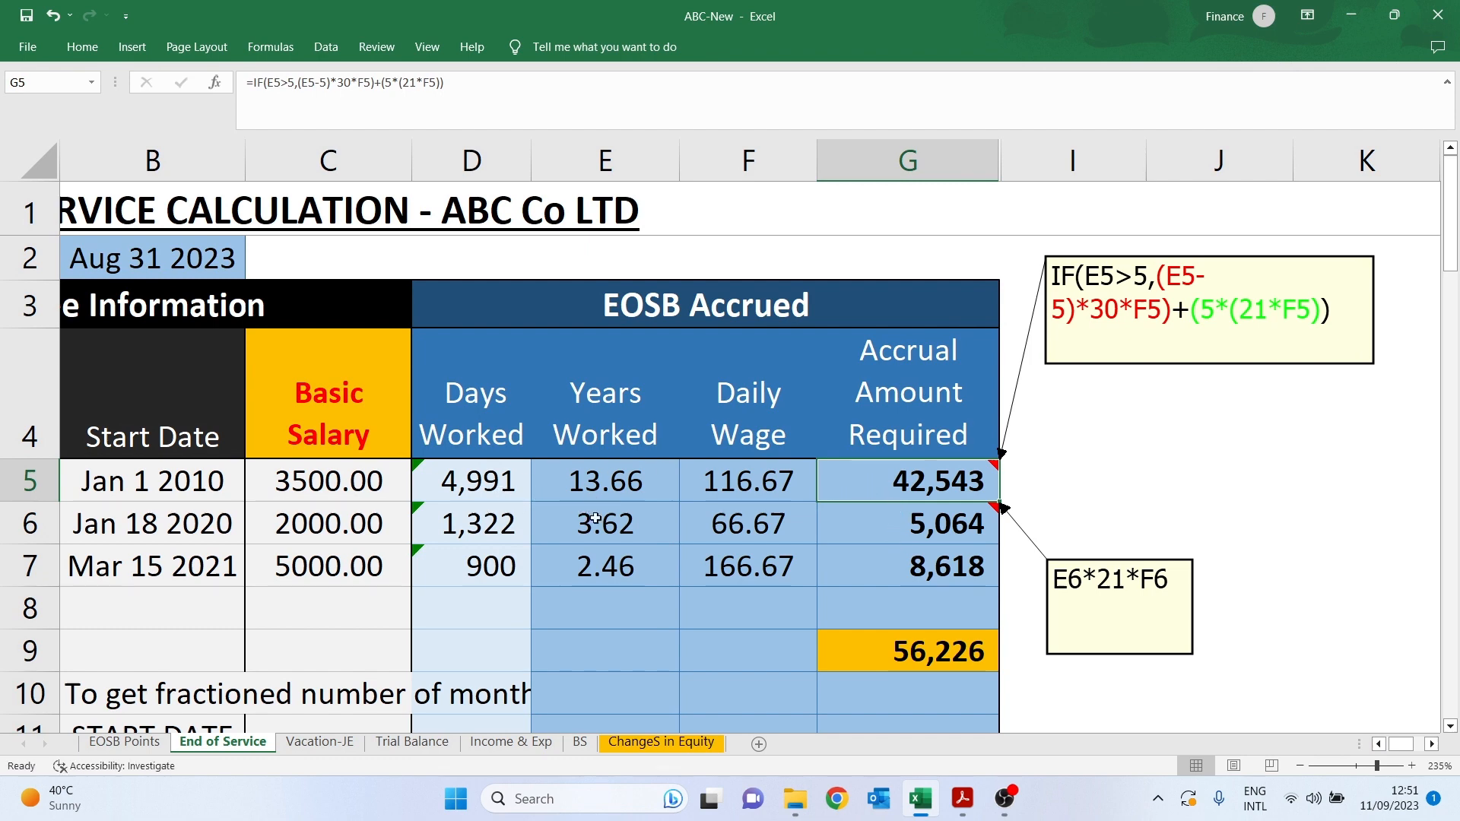
left_click(601, 488)
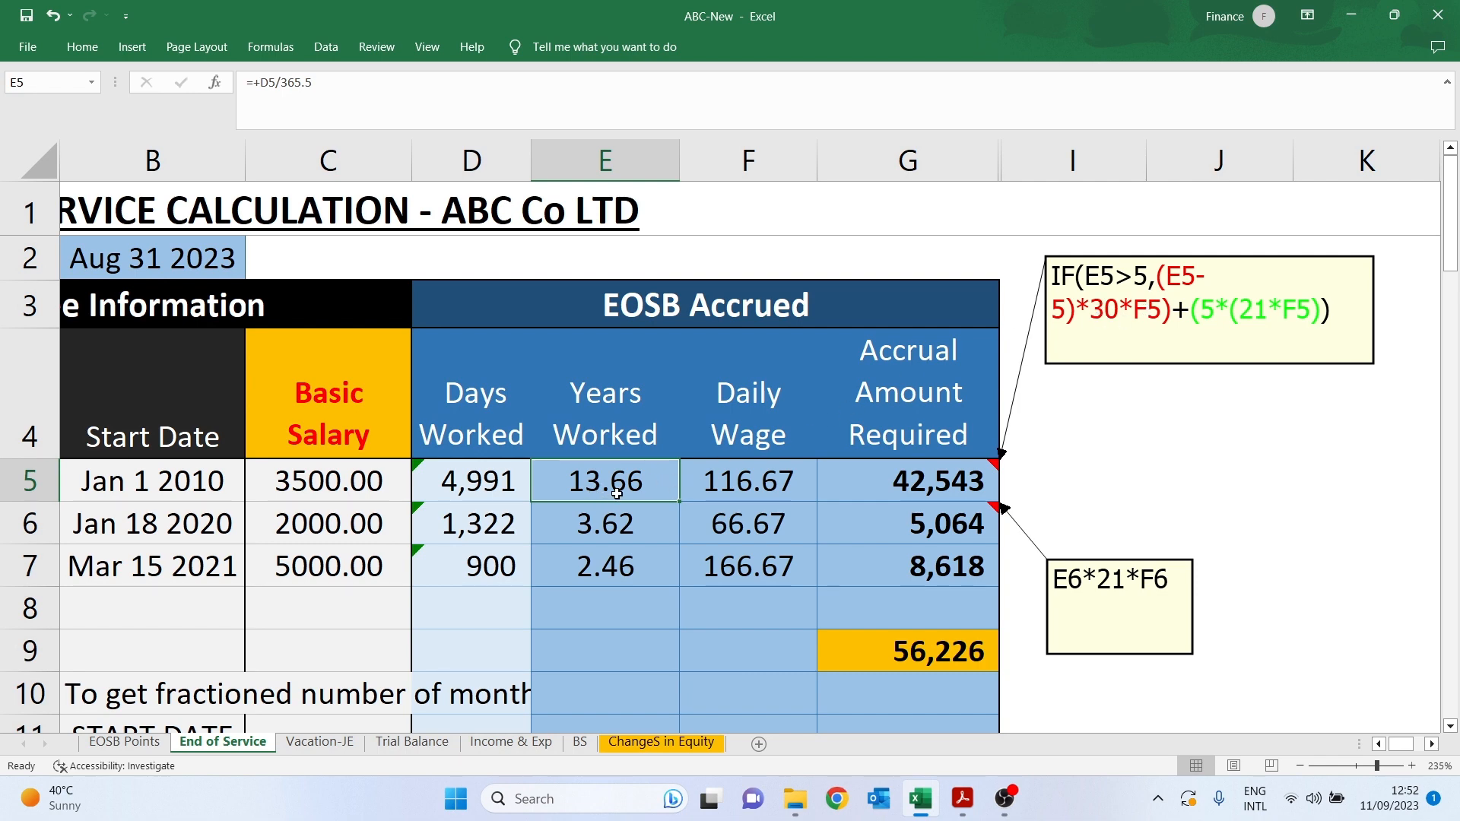
Enter +13.66-5 in E8 to work out the first employee's years beyond five, and select the result
left_click(615, 614)
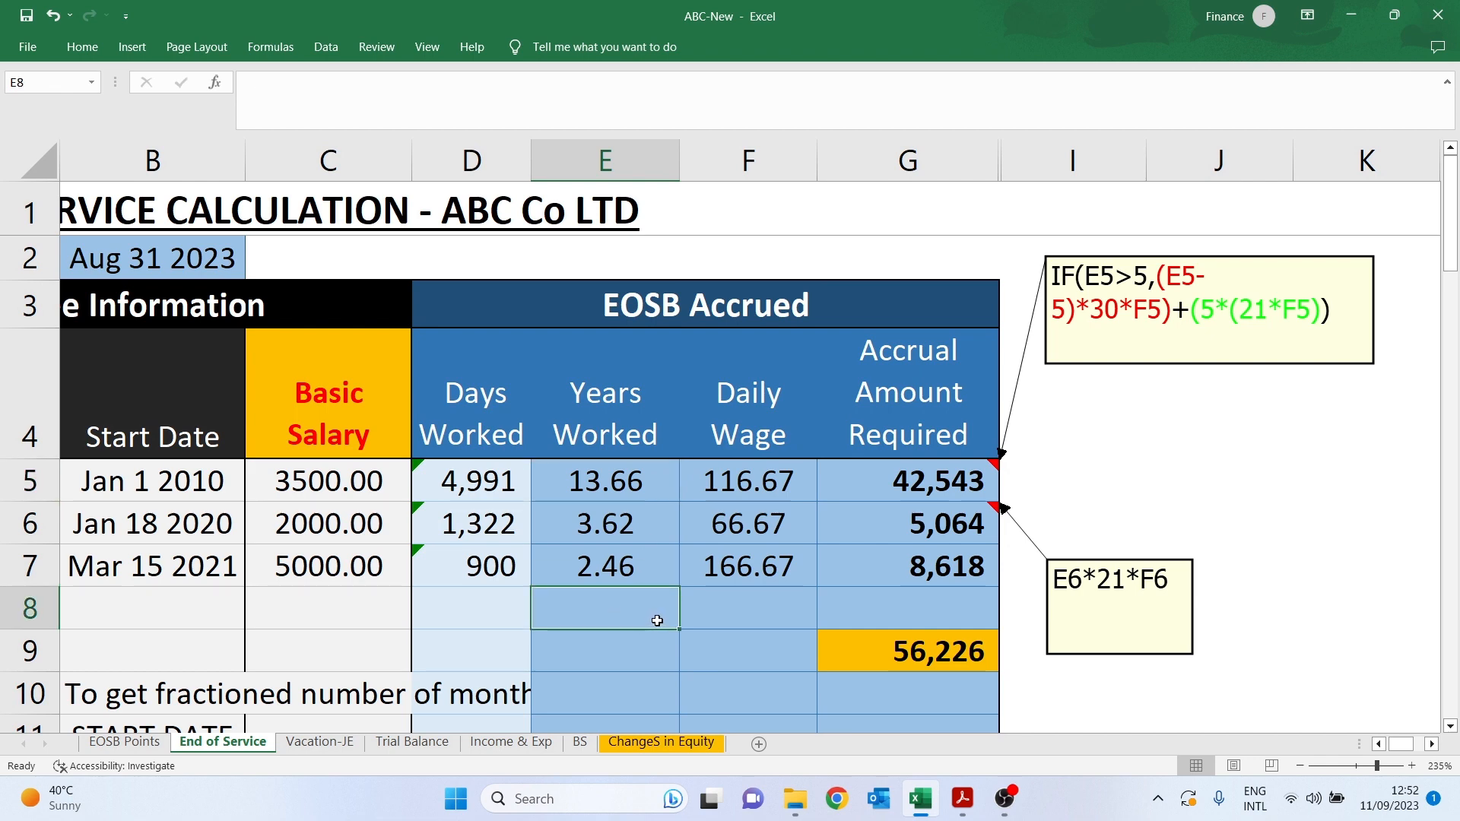
type("+13.")
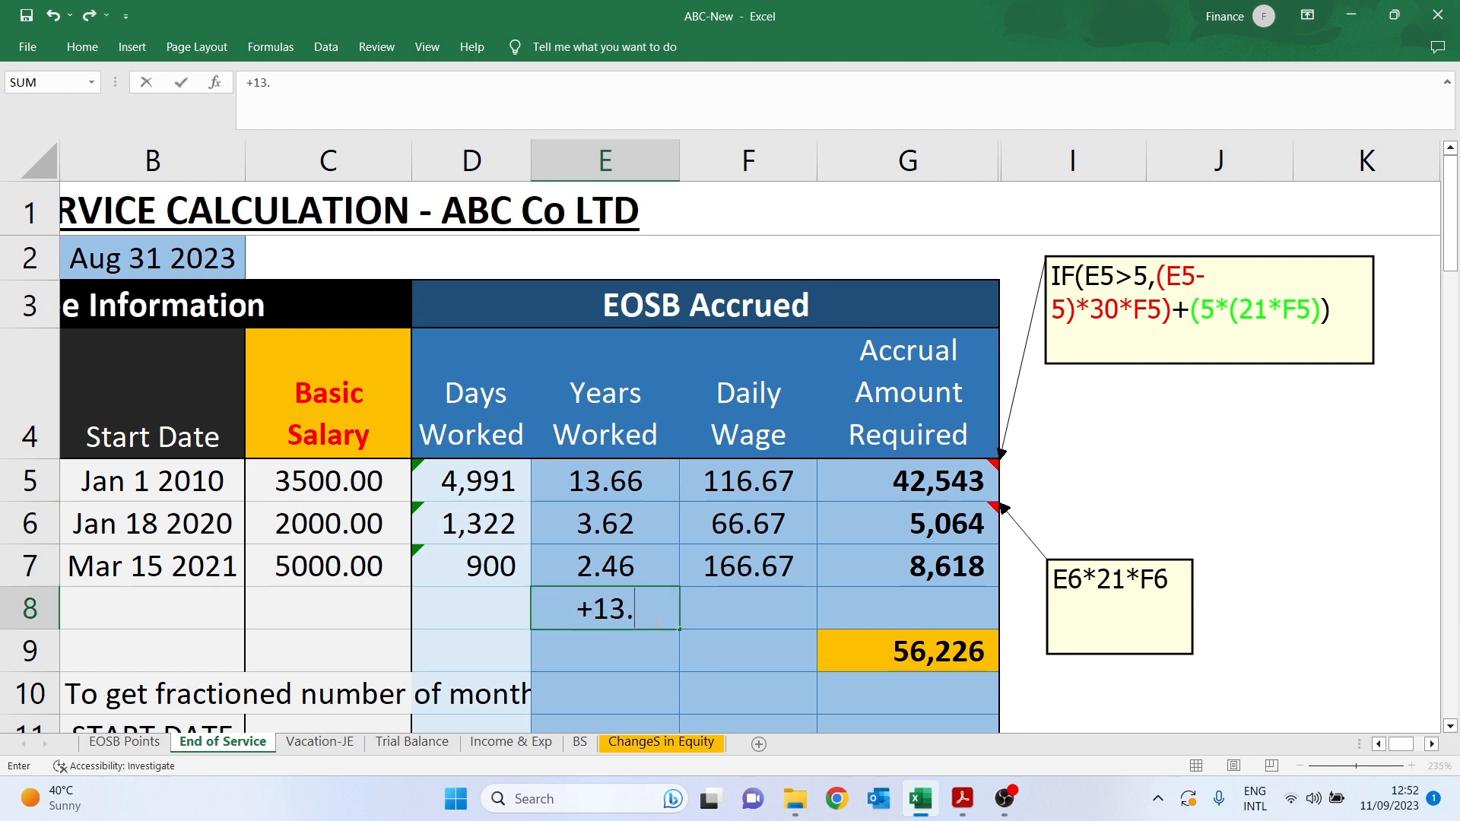
type("66-5")
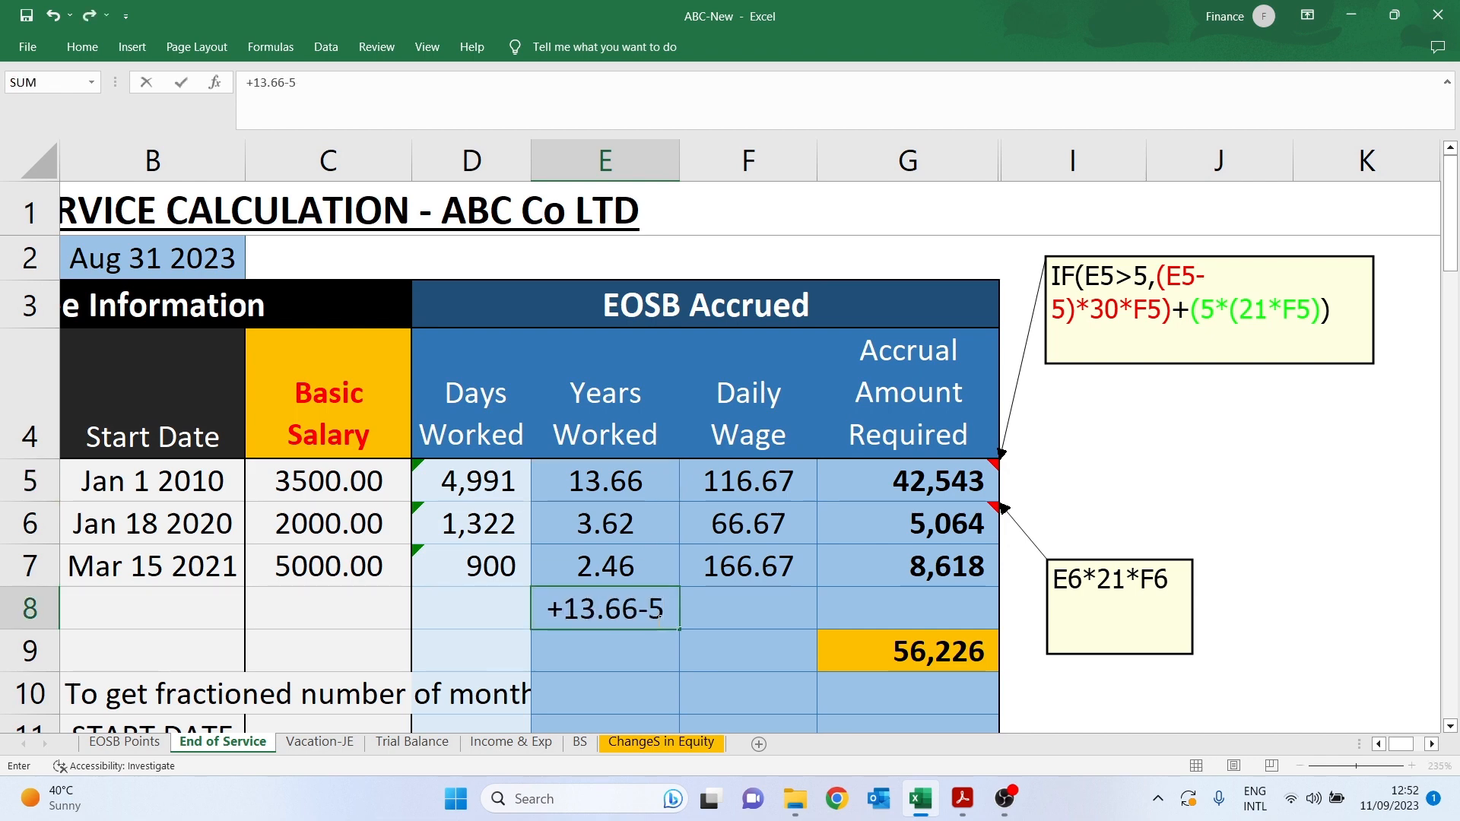
key("Return")
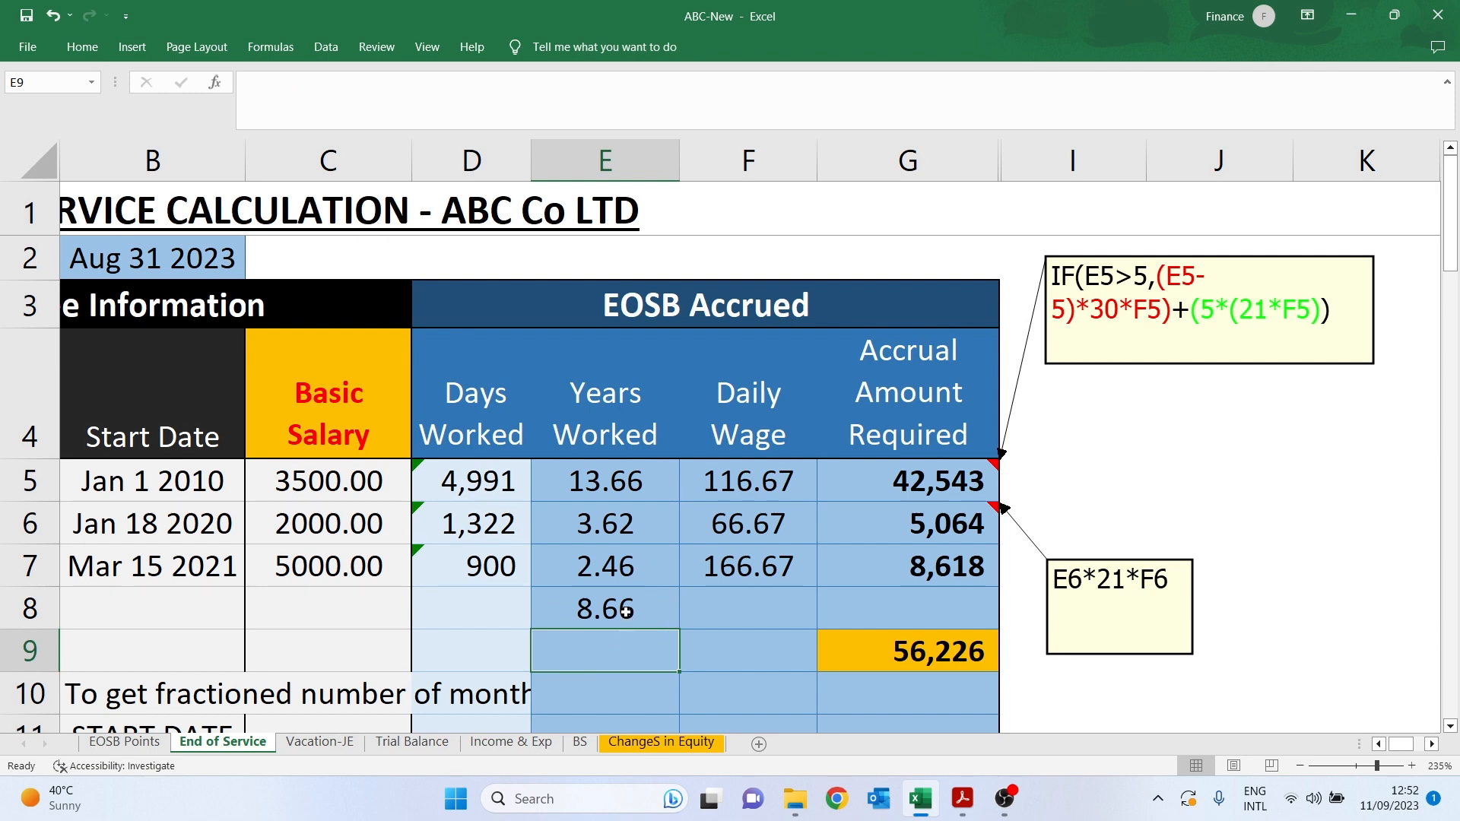
left_click(625, 611)
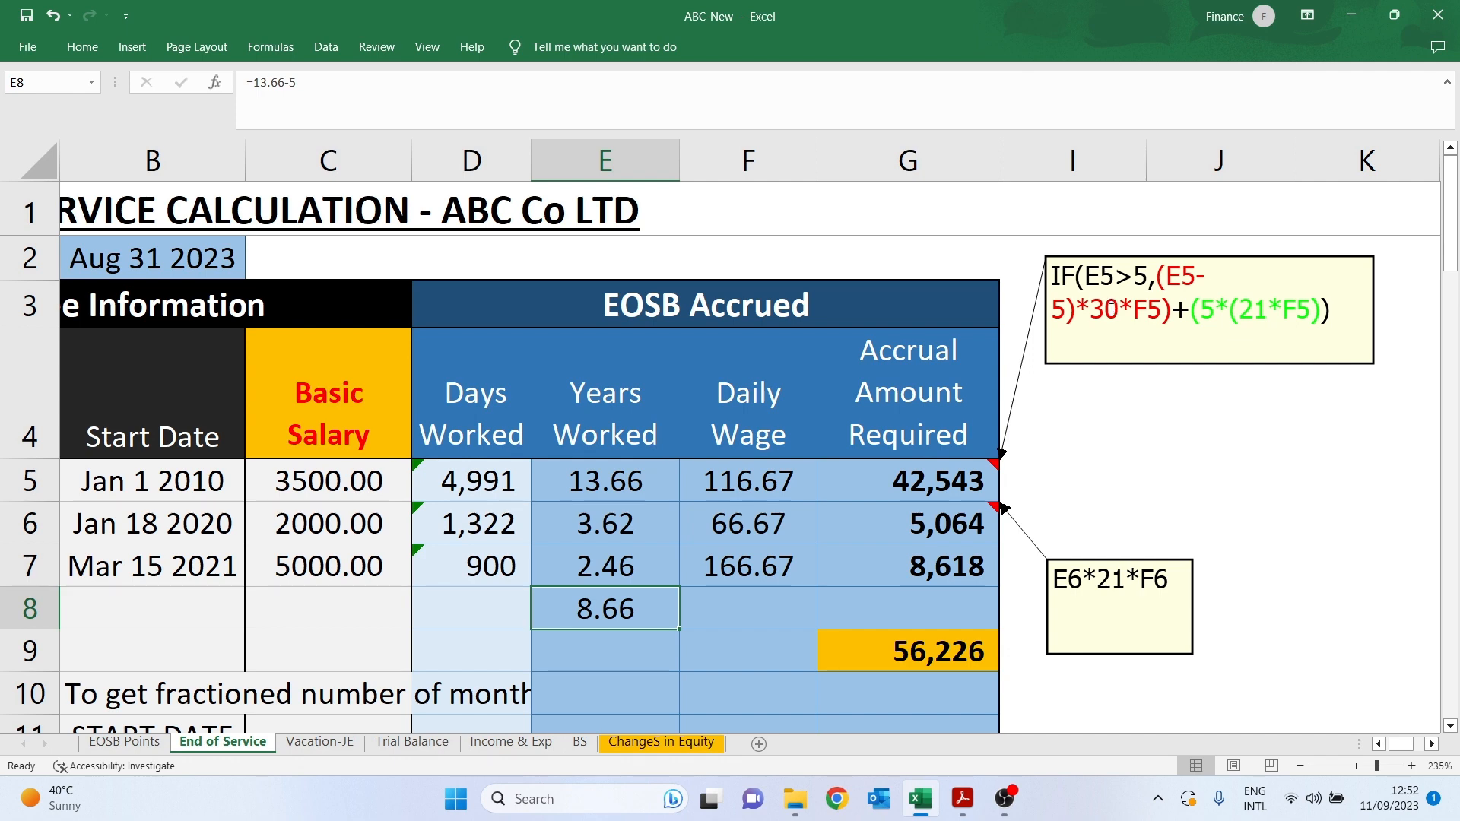
Examine the (5*(21*F5)) part of the G5 comment against the daily wage in F5 and the accrual in G5
left_click(1216, 312)
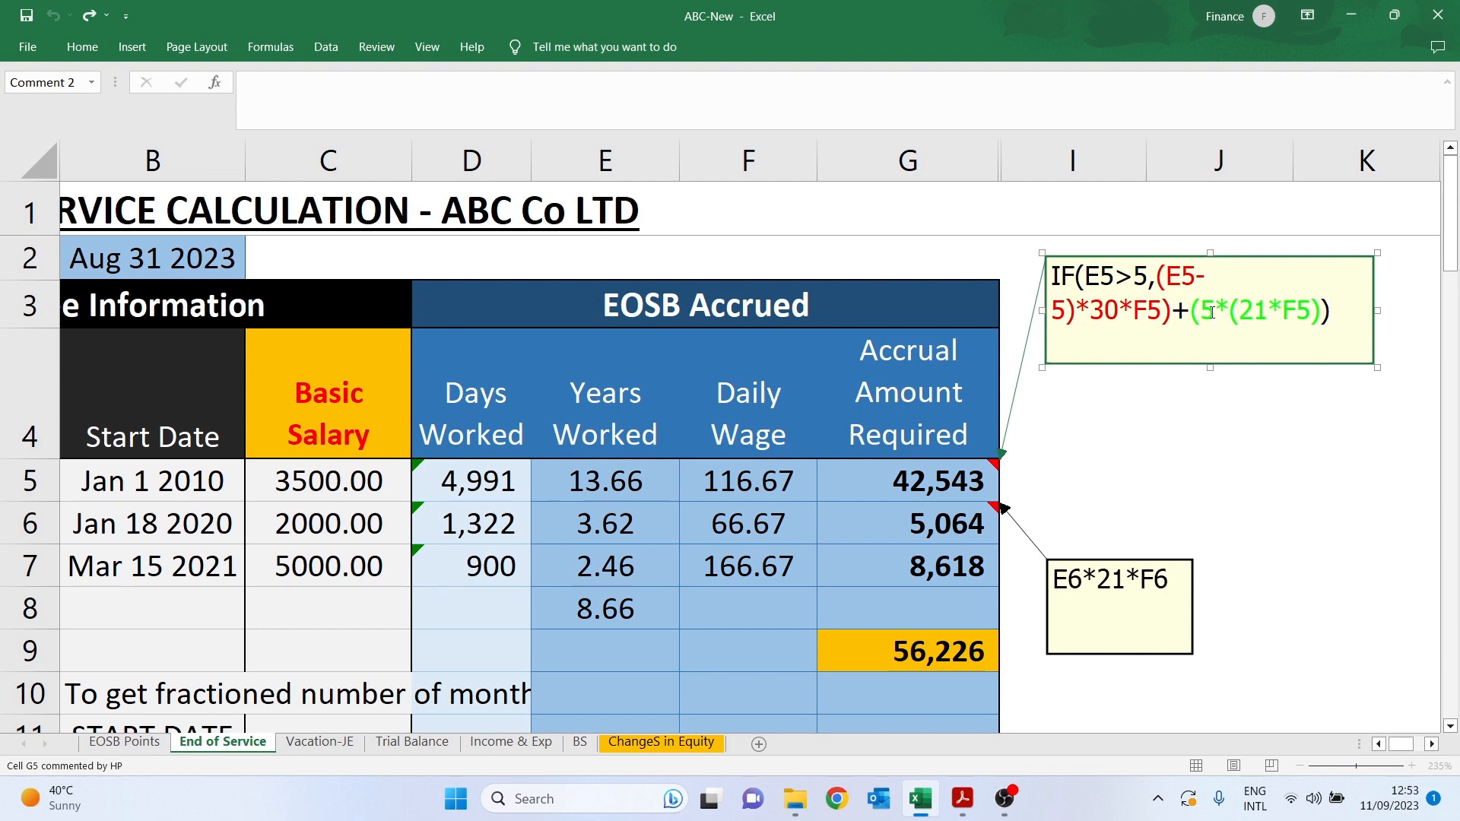
left_click_drag(1241, 312, 1310, 312)
left_click(760, 489)
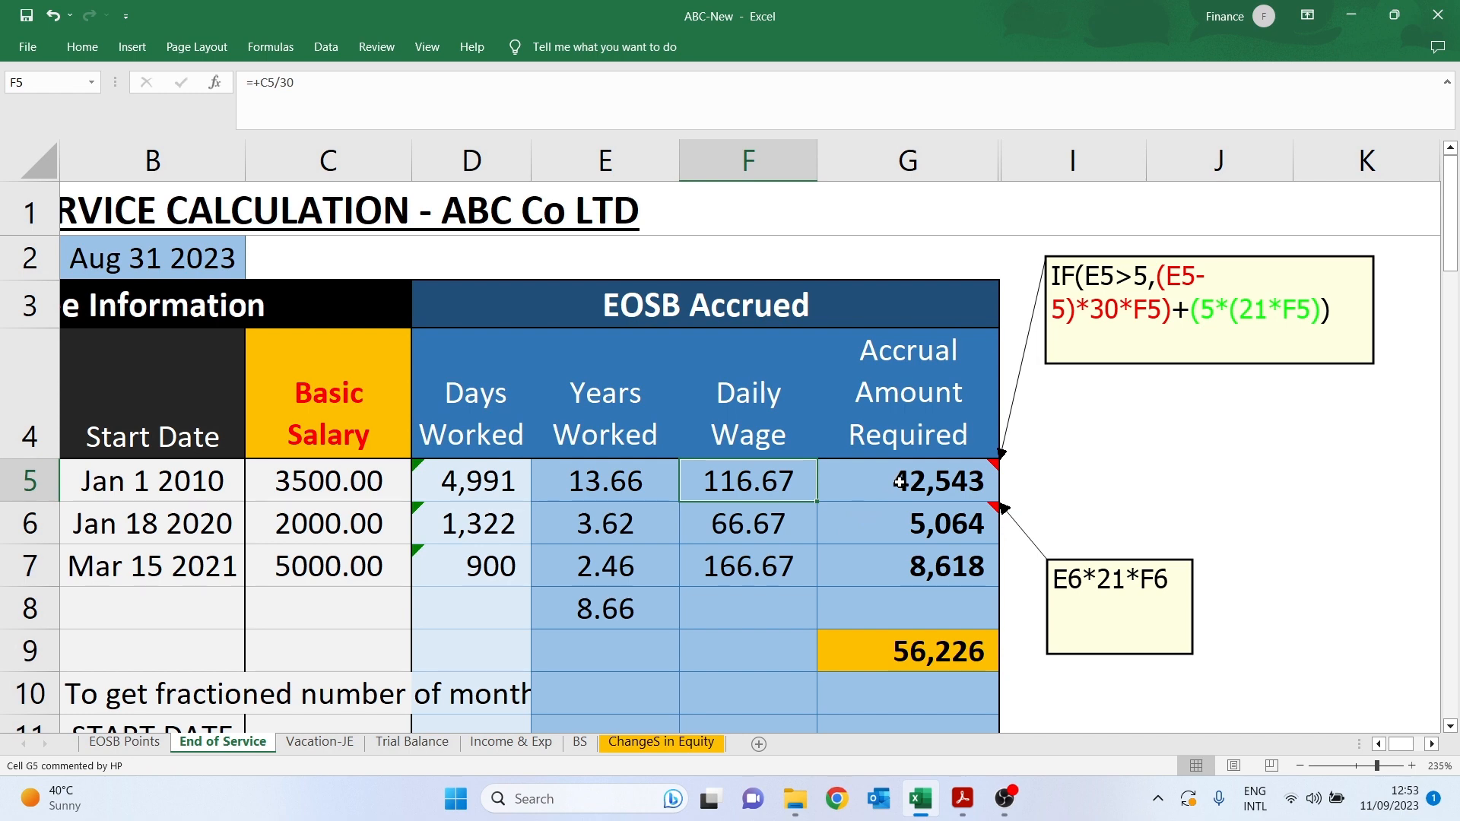
left_click(900, 482)
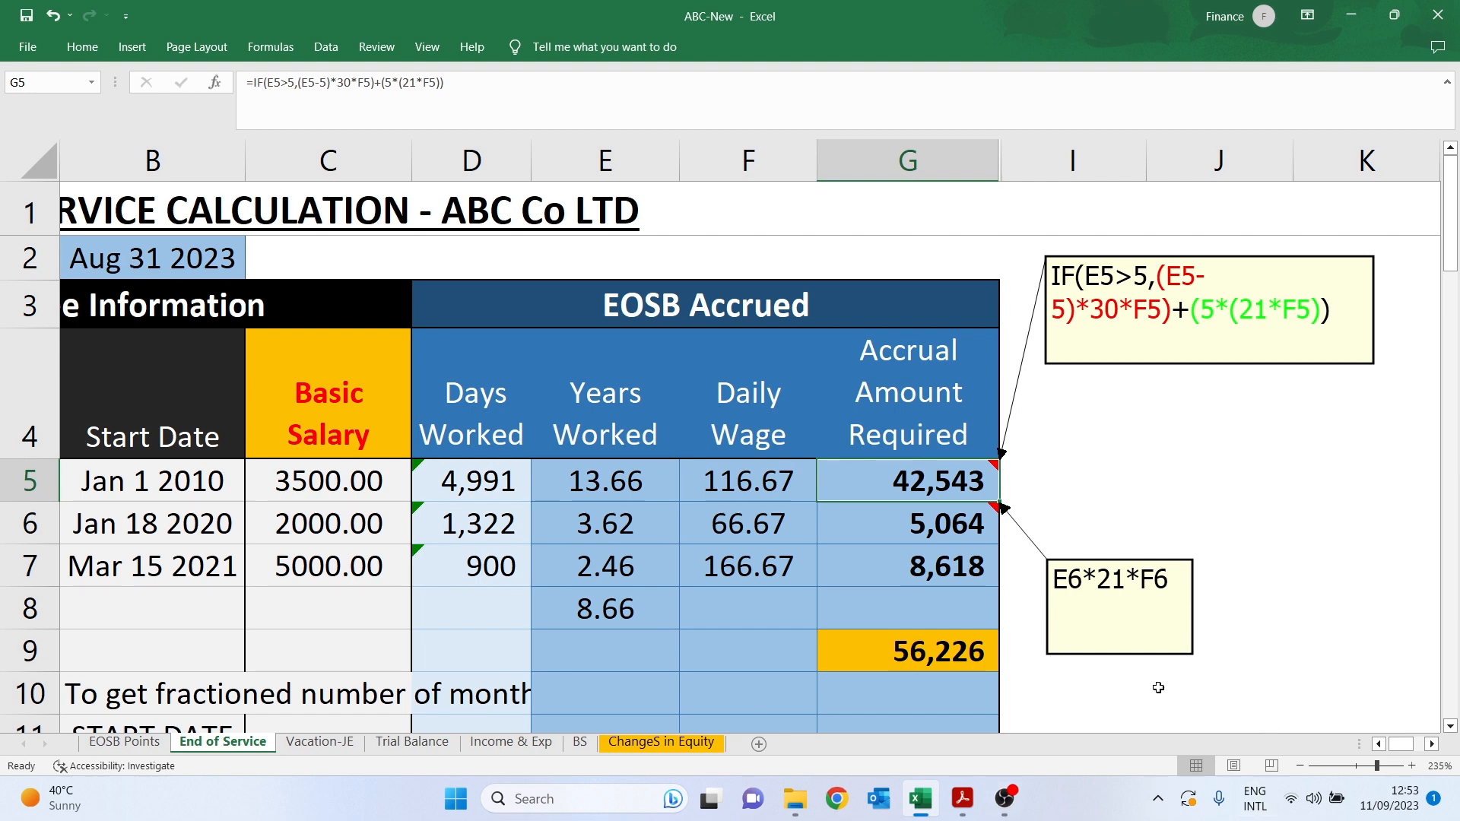
Inspect the accrual formulas for the other two employees in G7 and G6, and the Years Worked in E6
left_click(901, 549)
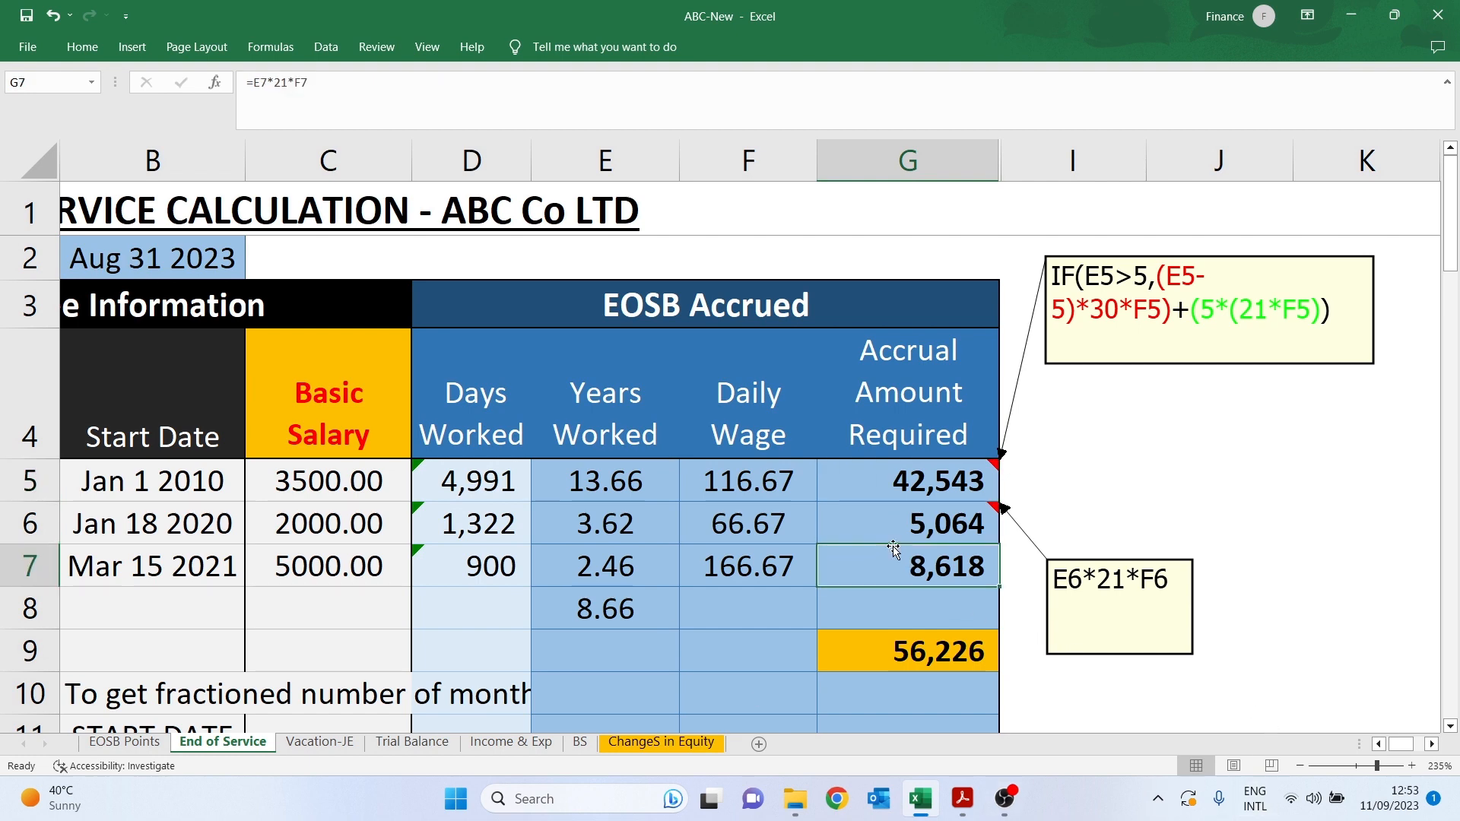
left_click(893, 528)
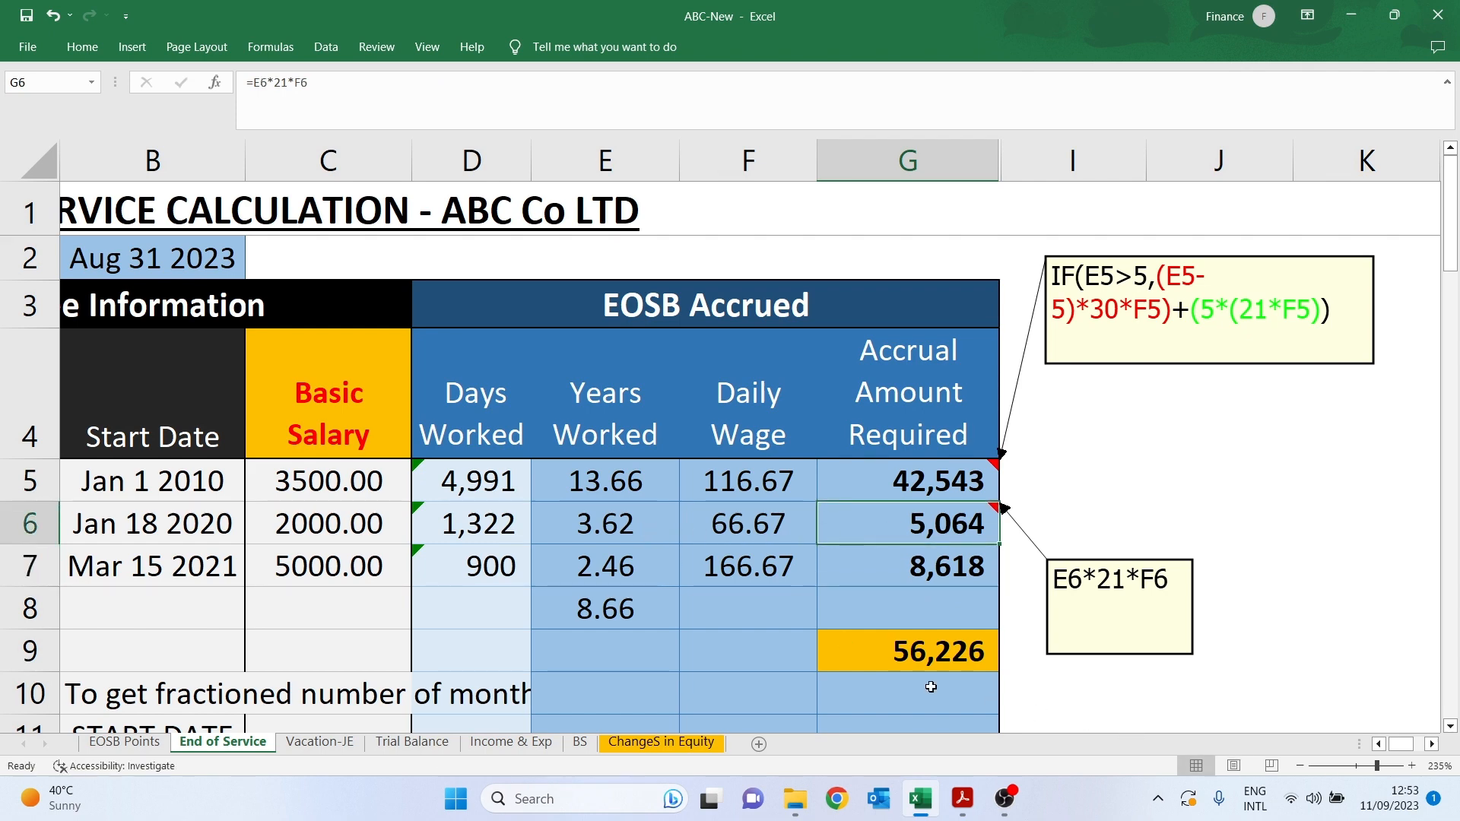
left_click(1378, 744)
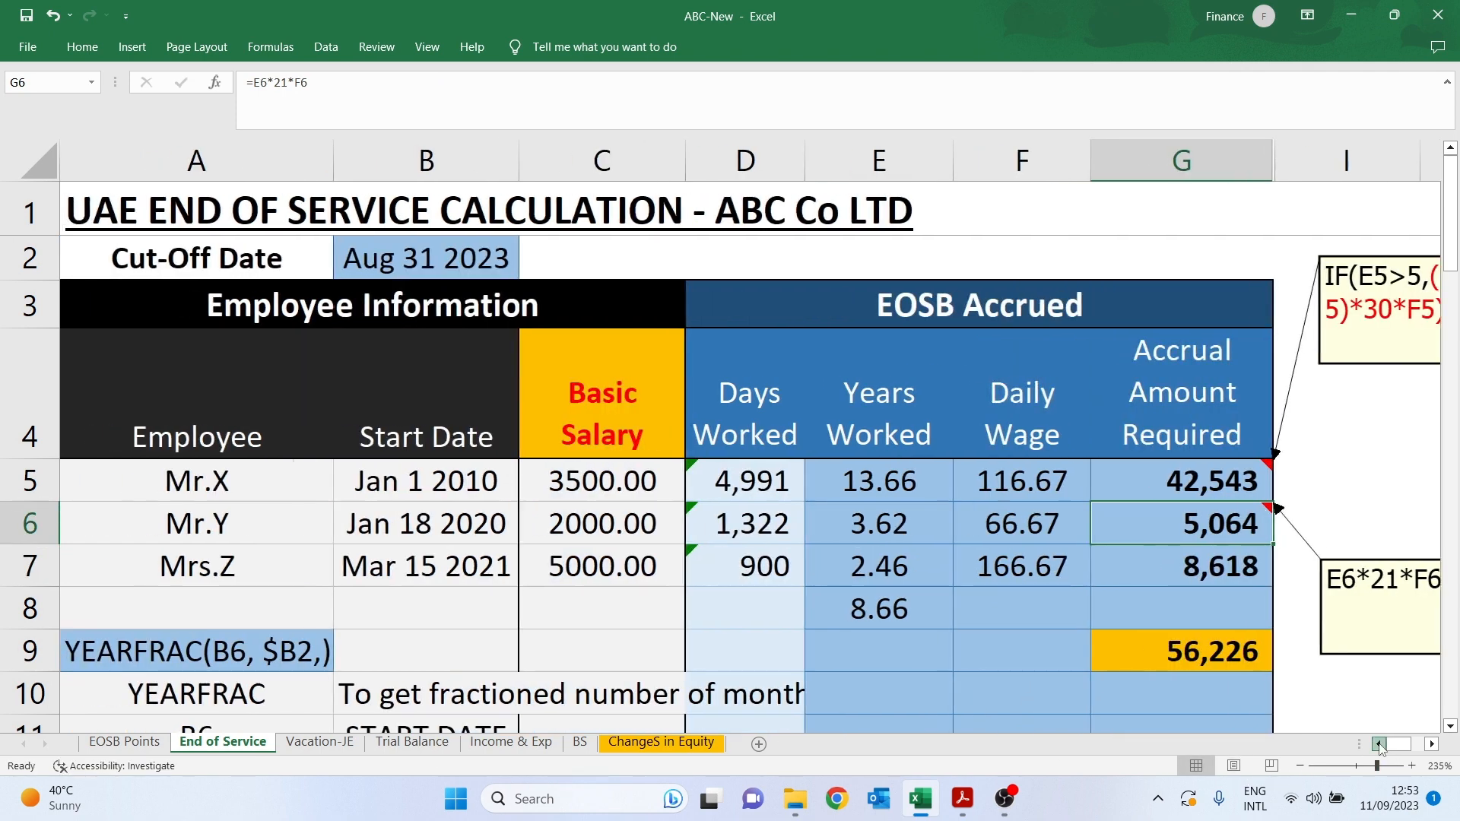
left_click(934, 536)
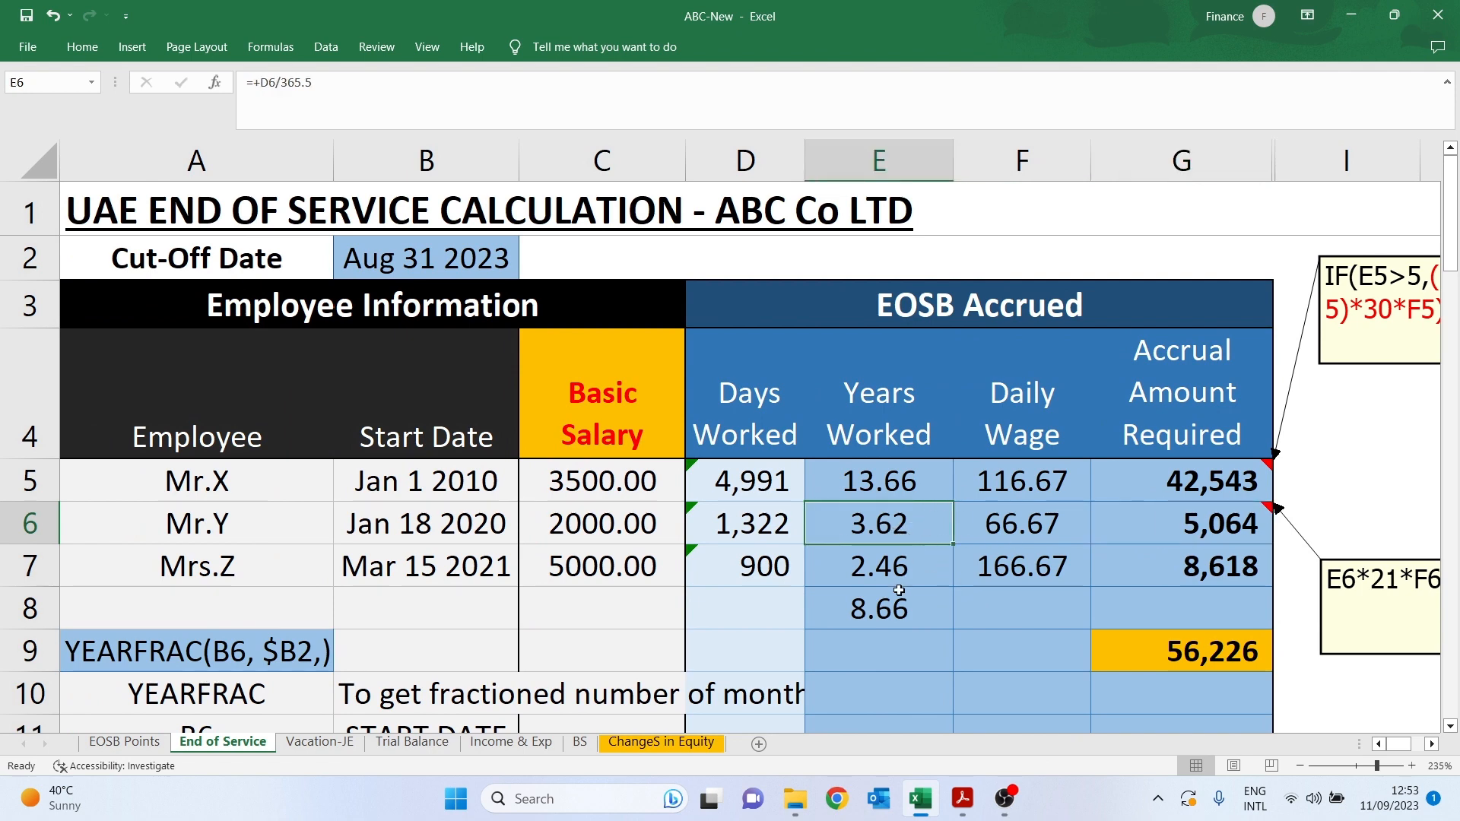
Clear the scratch calculation from E8
left_click(922, 622)
key("Delete")
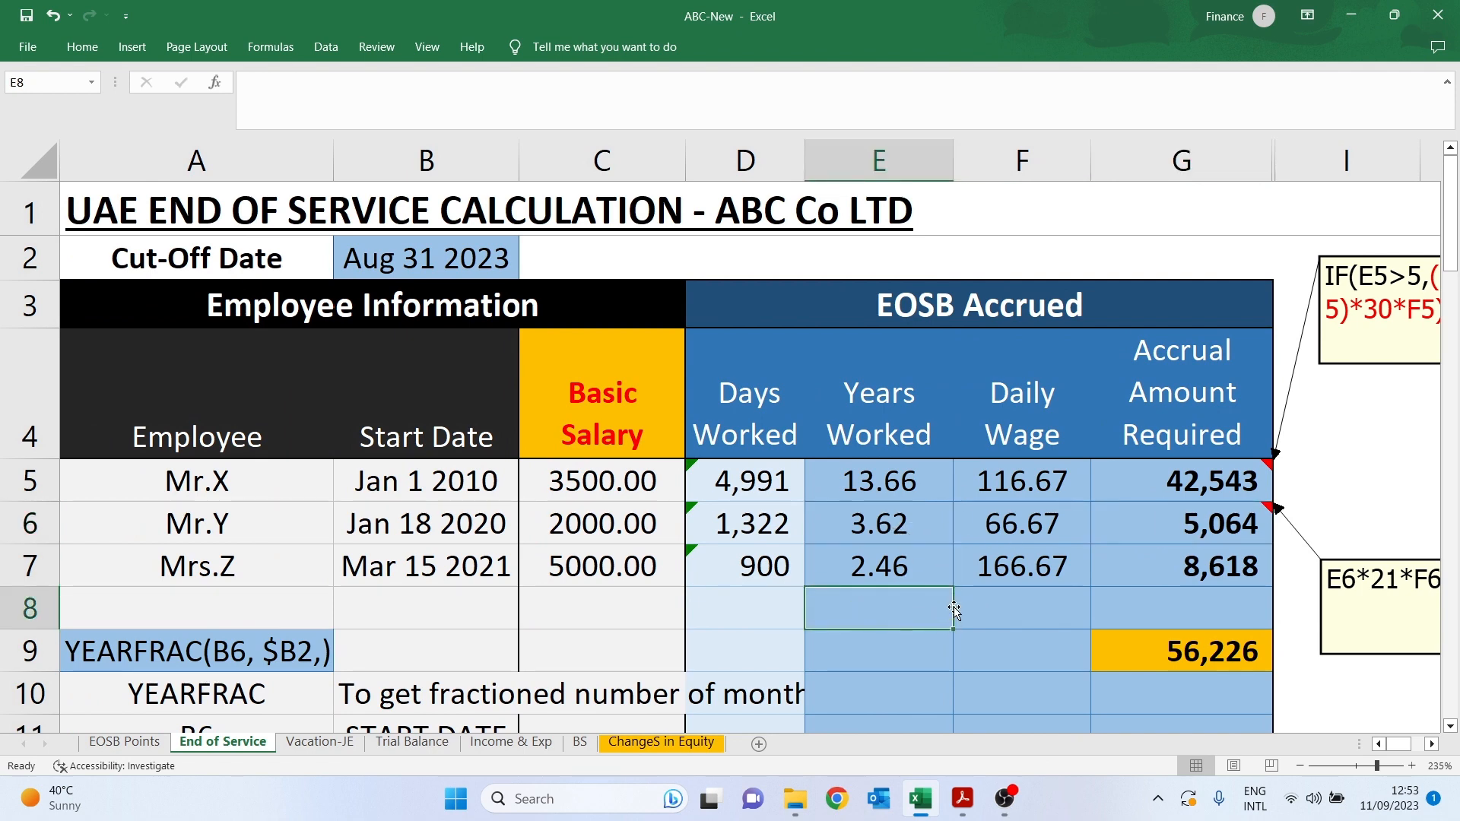
Examine the second employee's accrual formula in G6 against the inputs in E6 and F6, and the third employee's formula in G7
left_click(1433, 744)
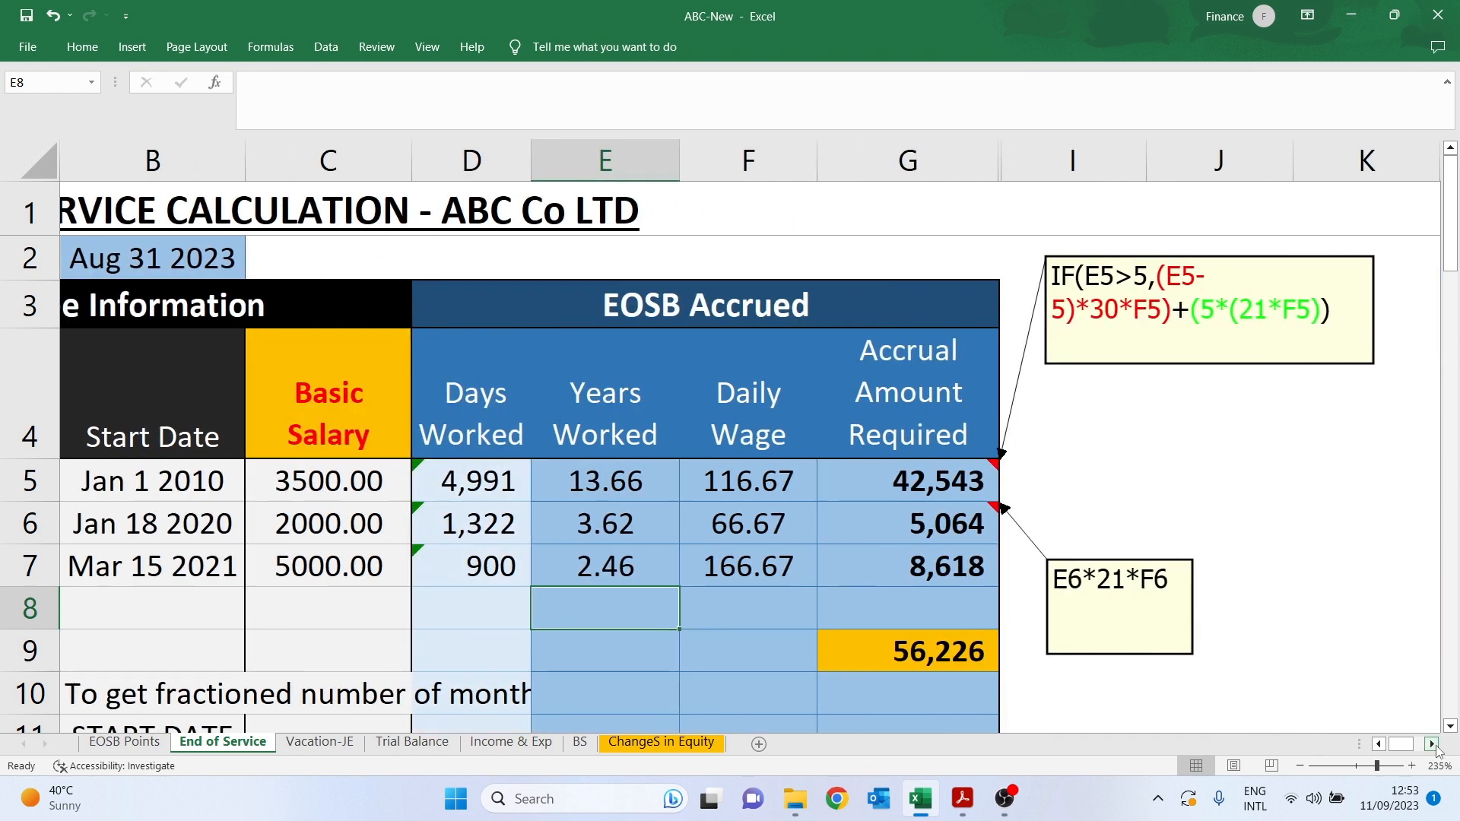
left_click(911, 527)
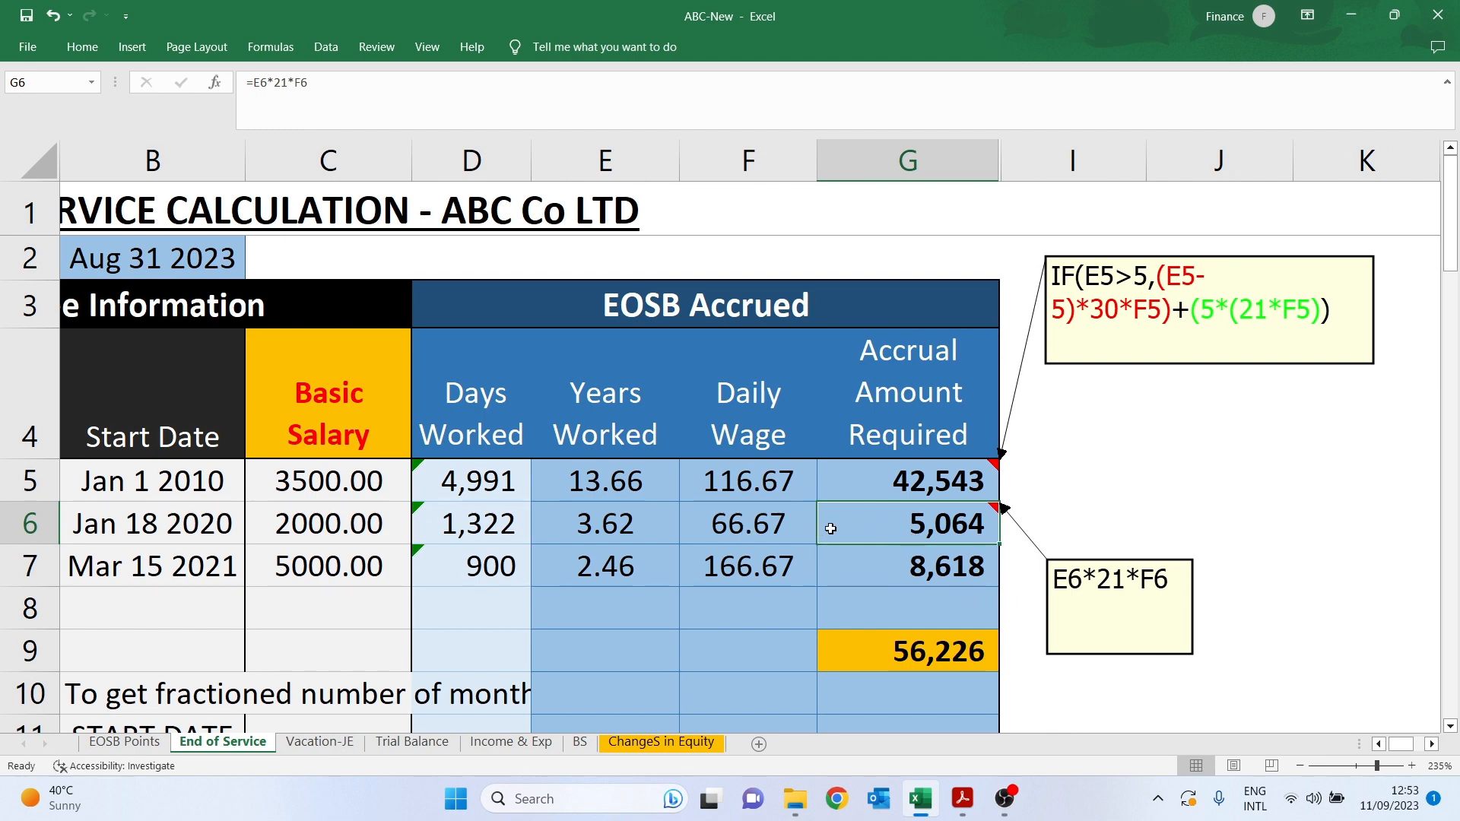
left_click(591, 525)
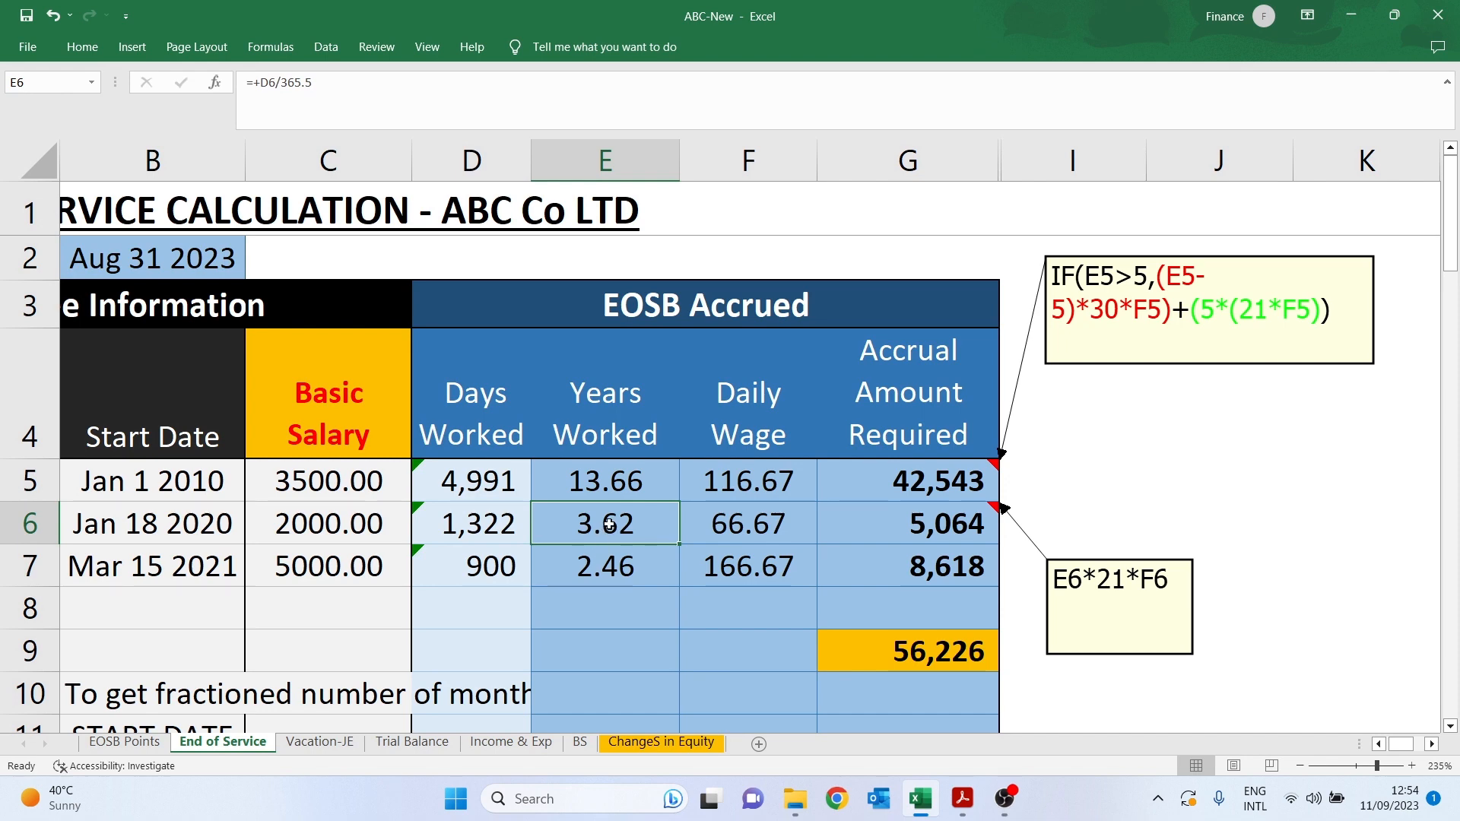
left_click(739, 531)
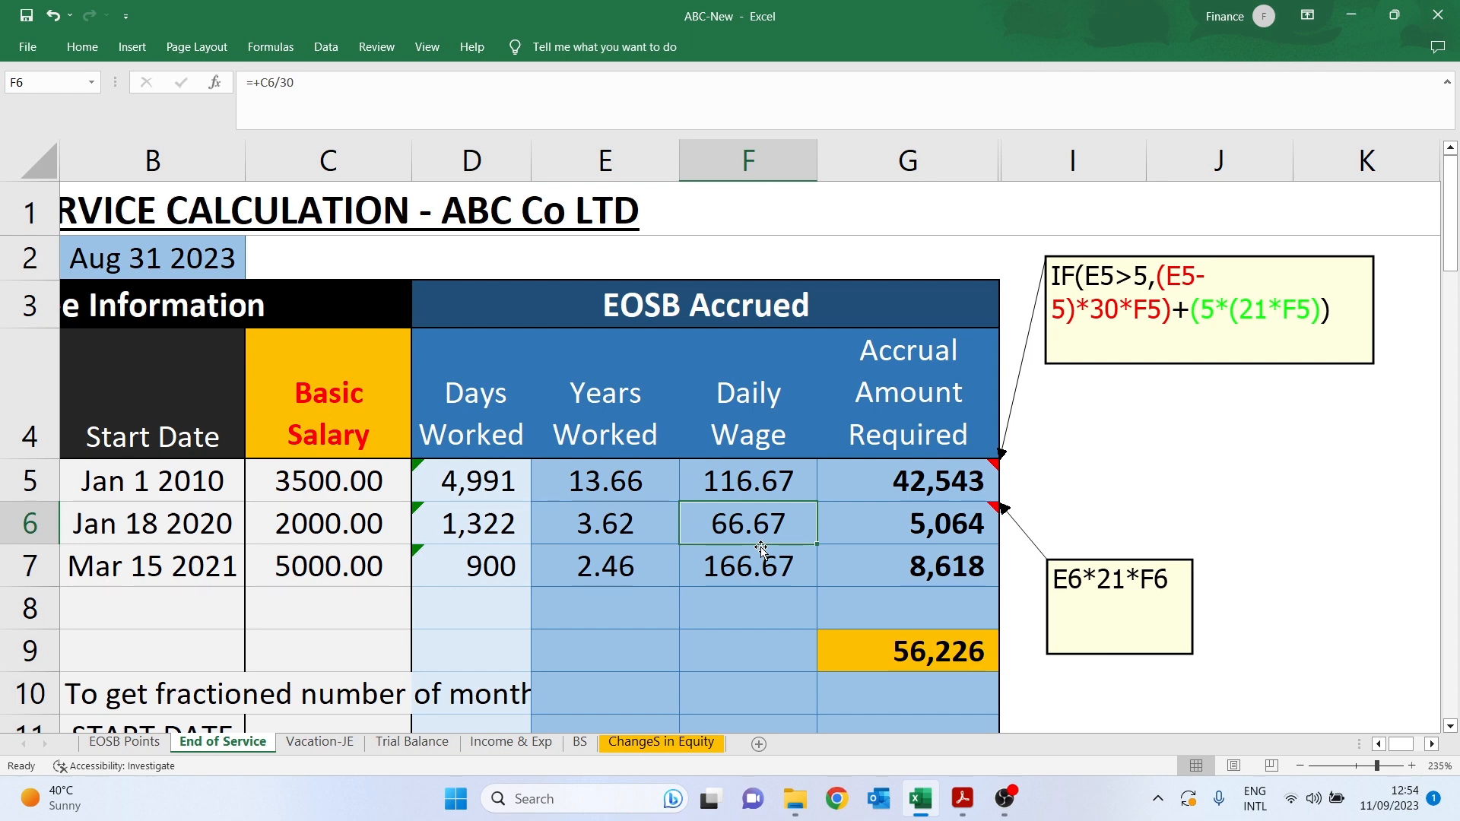
left_click(599, 524)
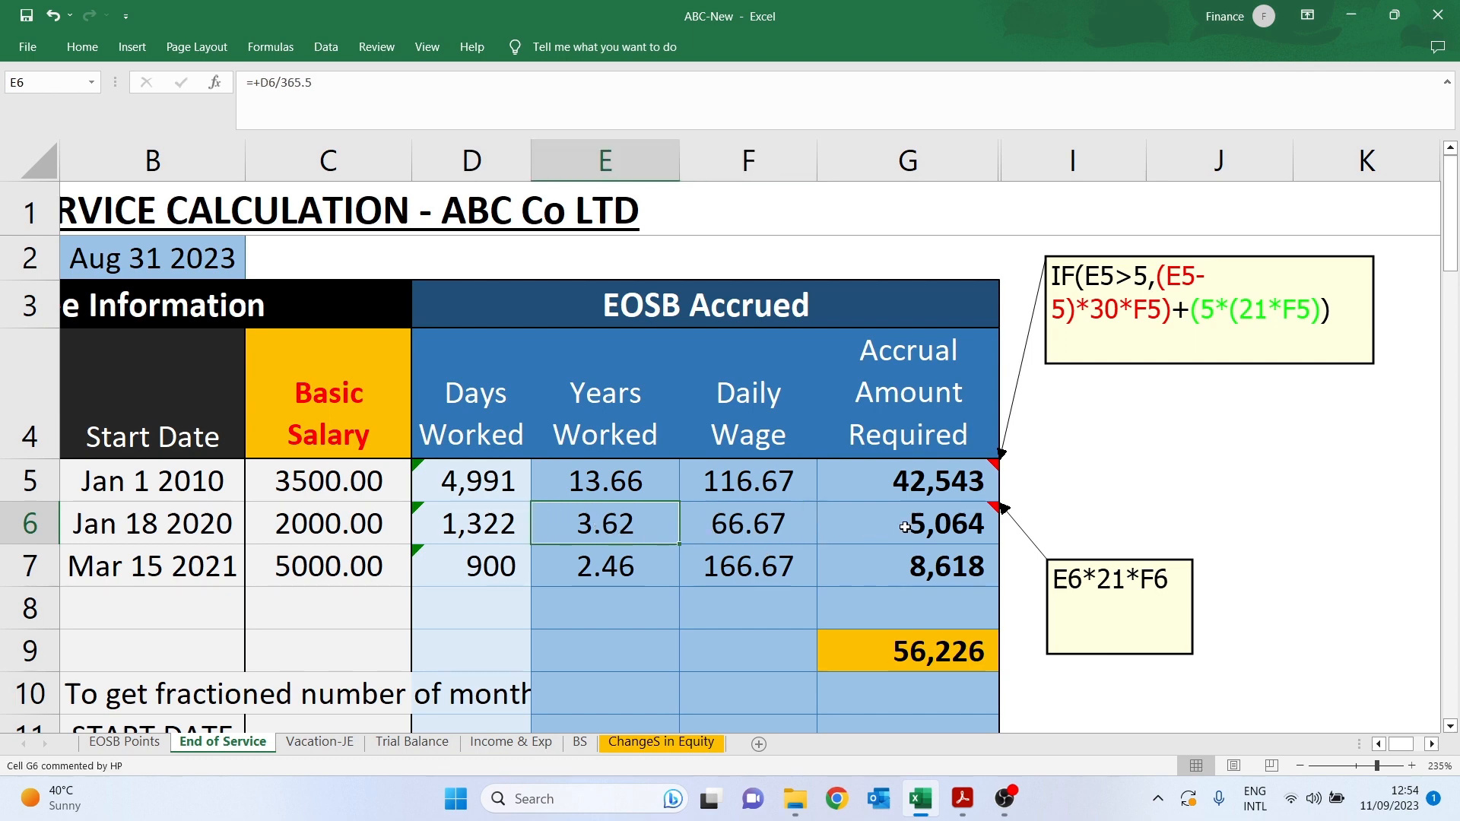
left_click(905, 525)
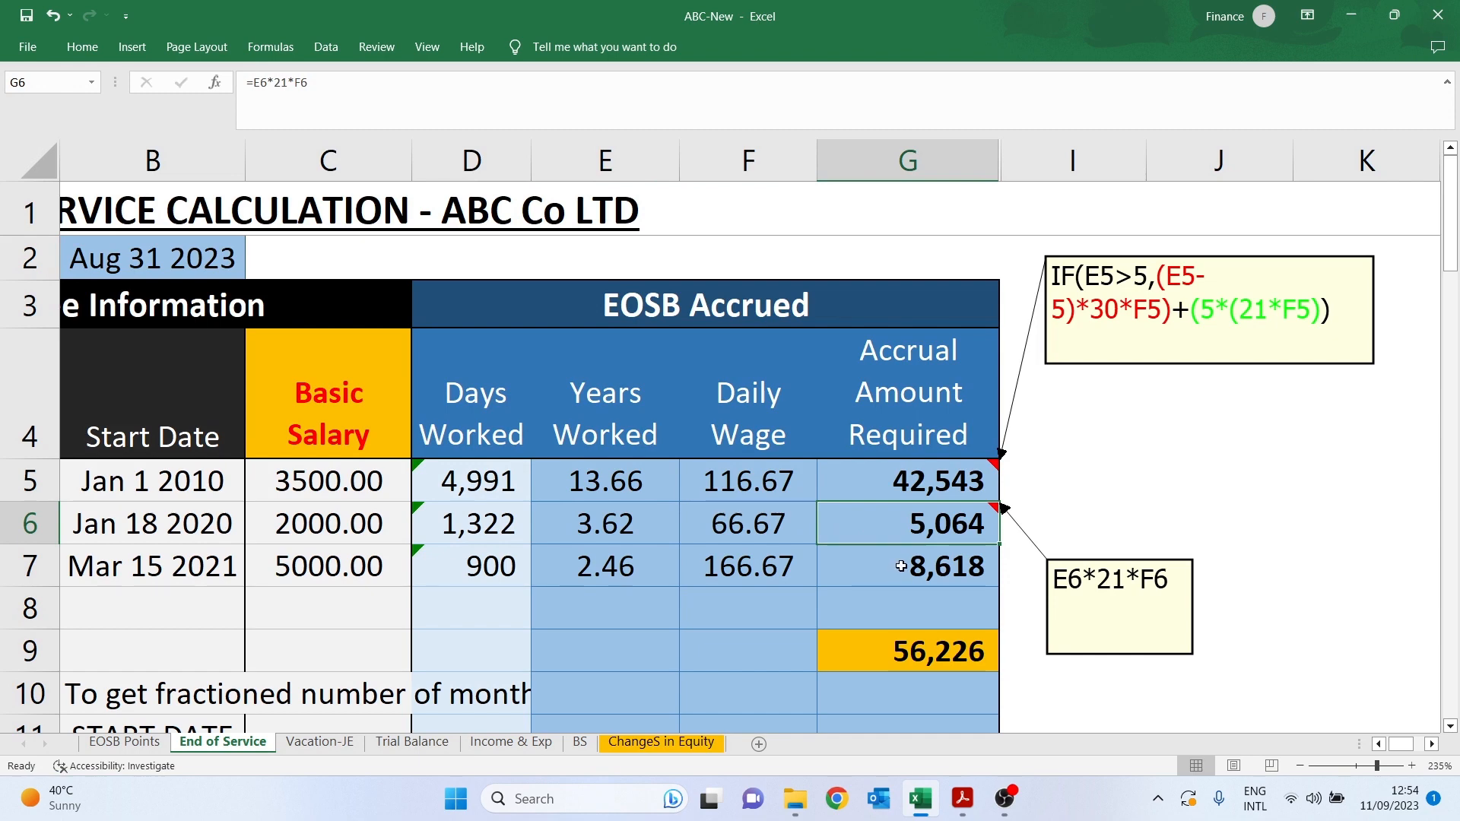
left_click(899, 567)
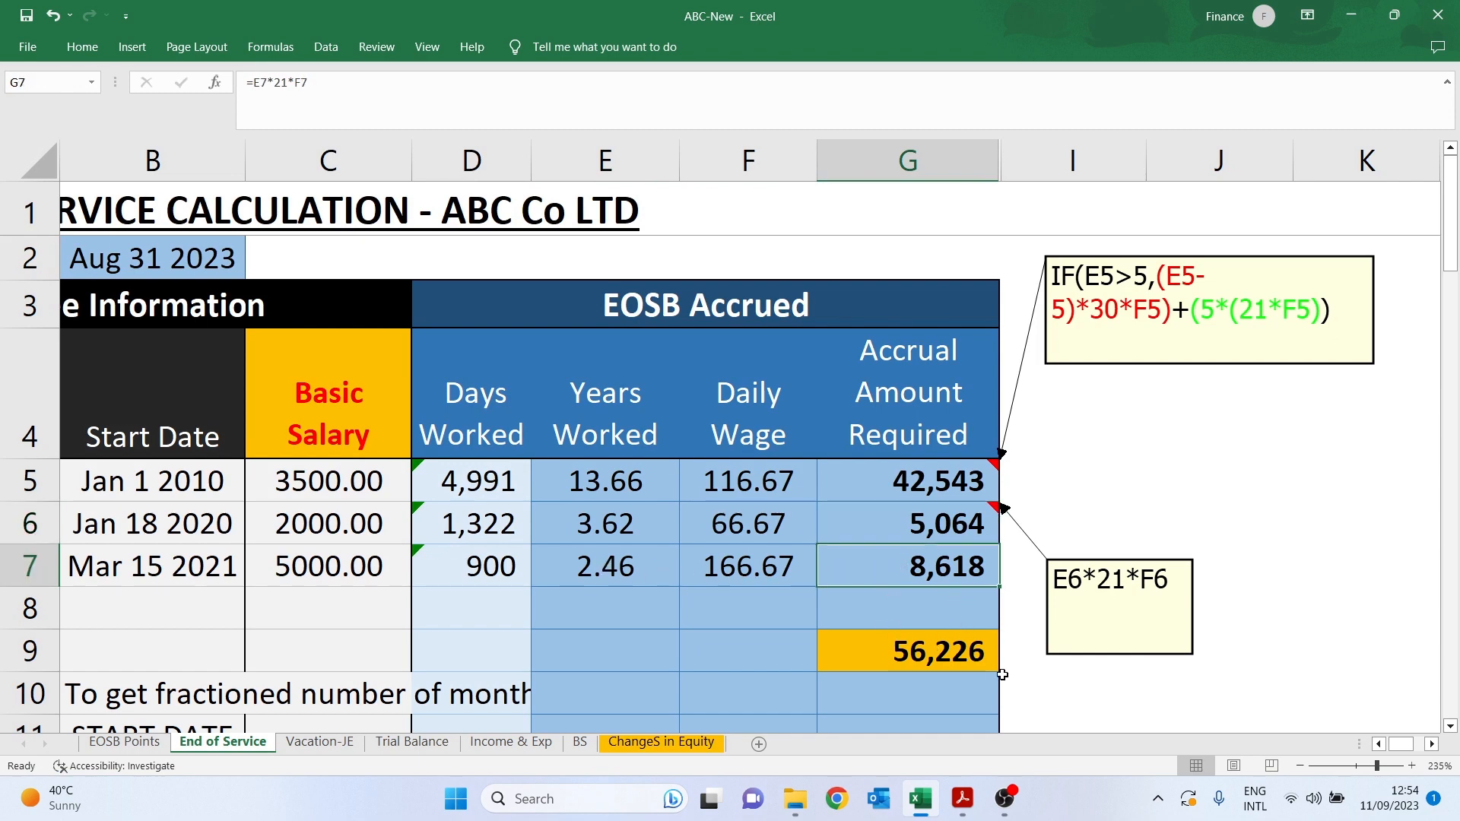
Check the total accrual formula in G9 against the individual accruals in G5:G7 and the cut-off date in B2
left_click(1378, 743)
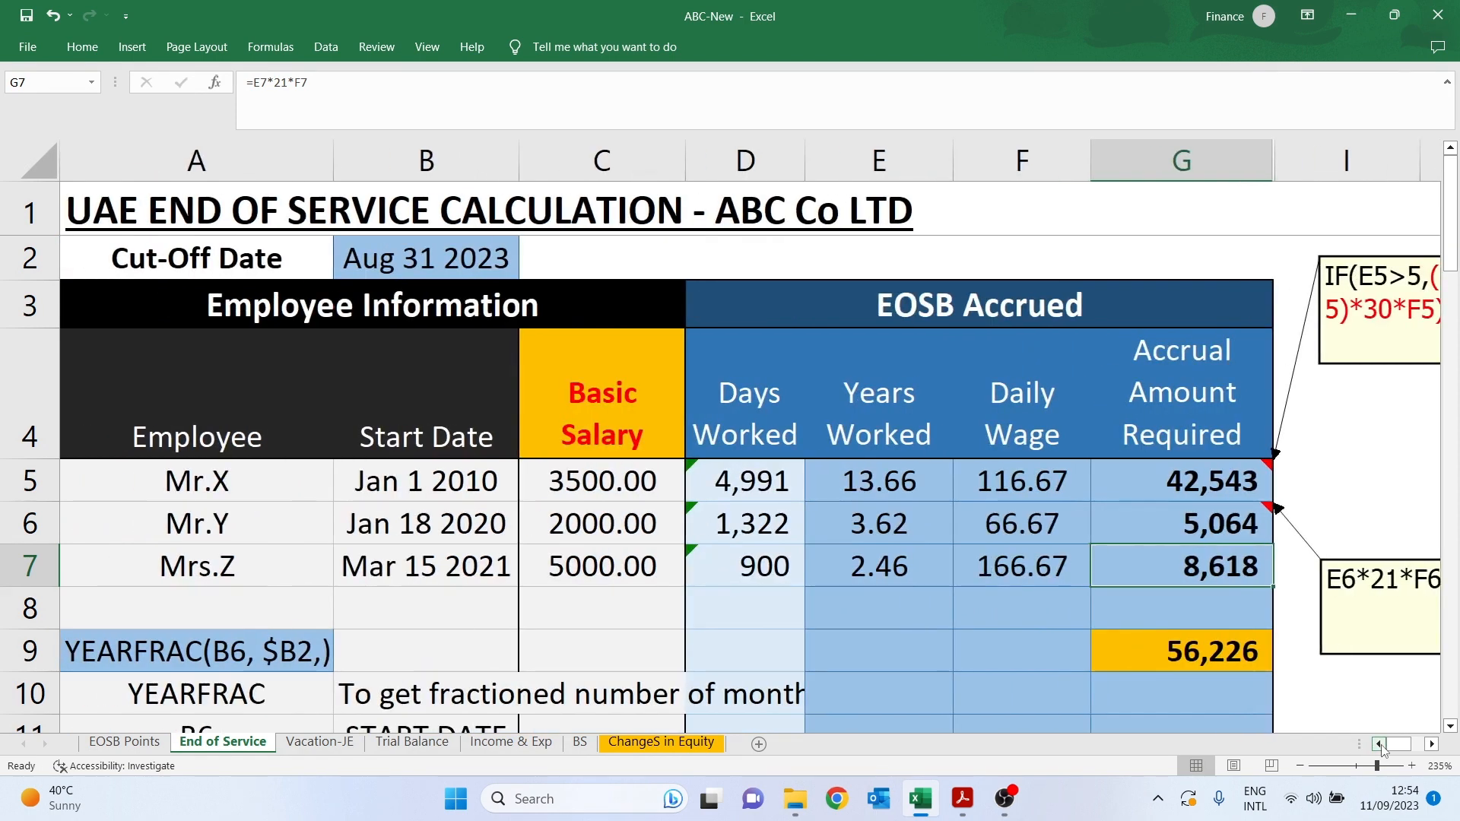
left_click(1187, 654)
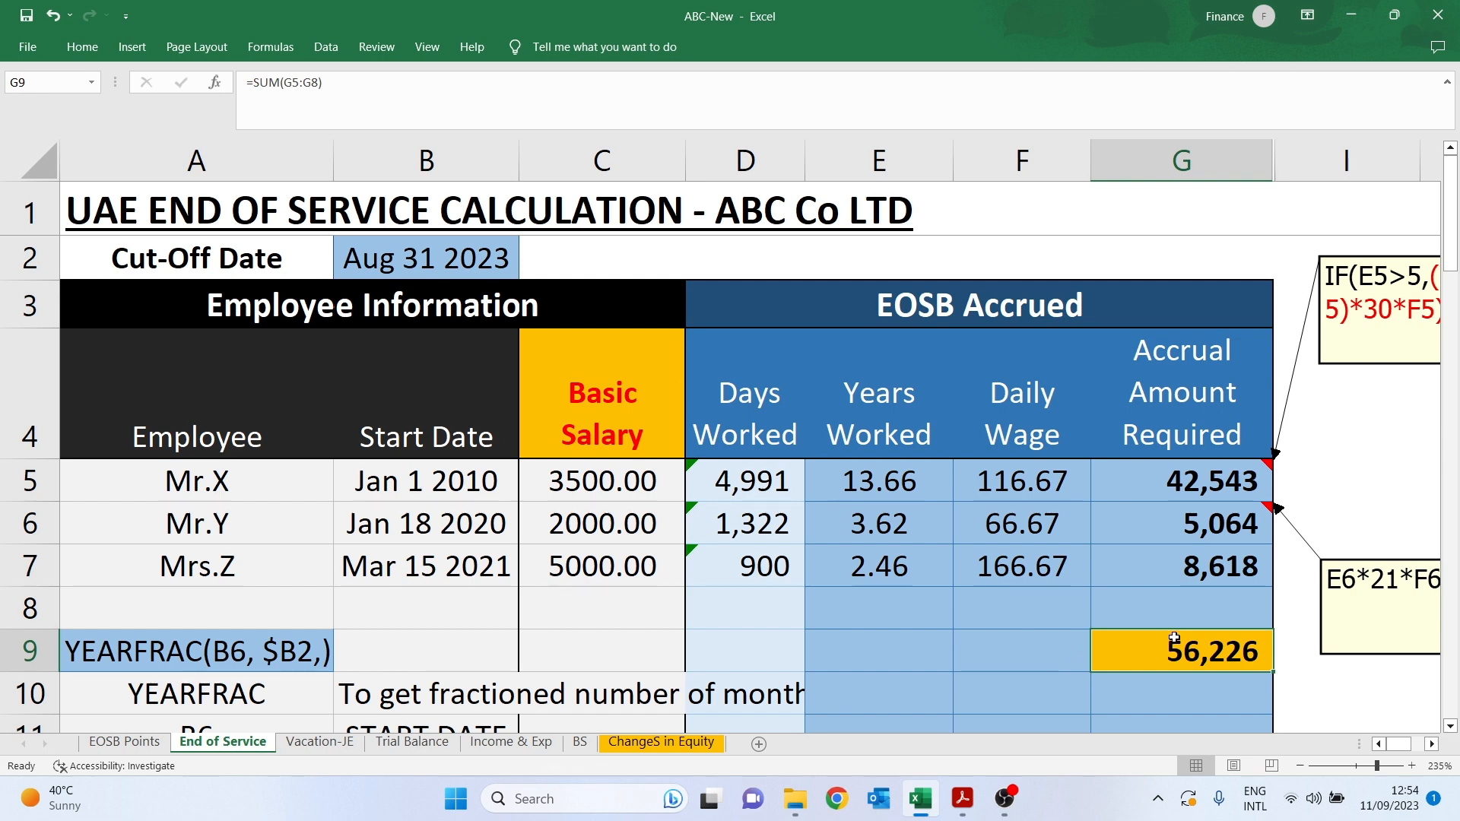
left_click(1060, 654)
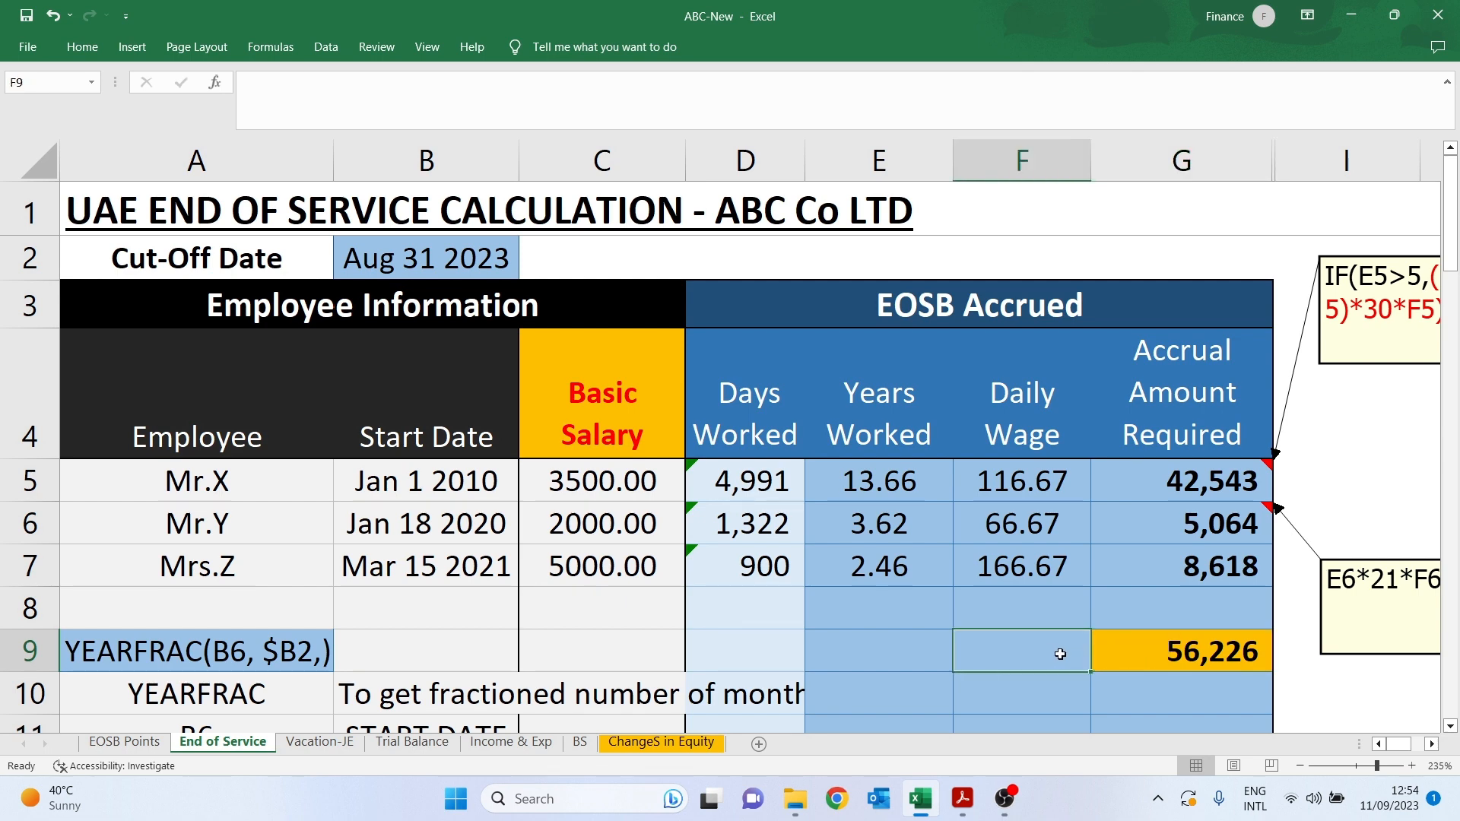
left_click(1168, 654)
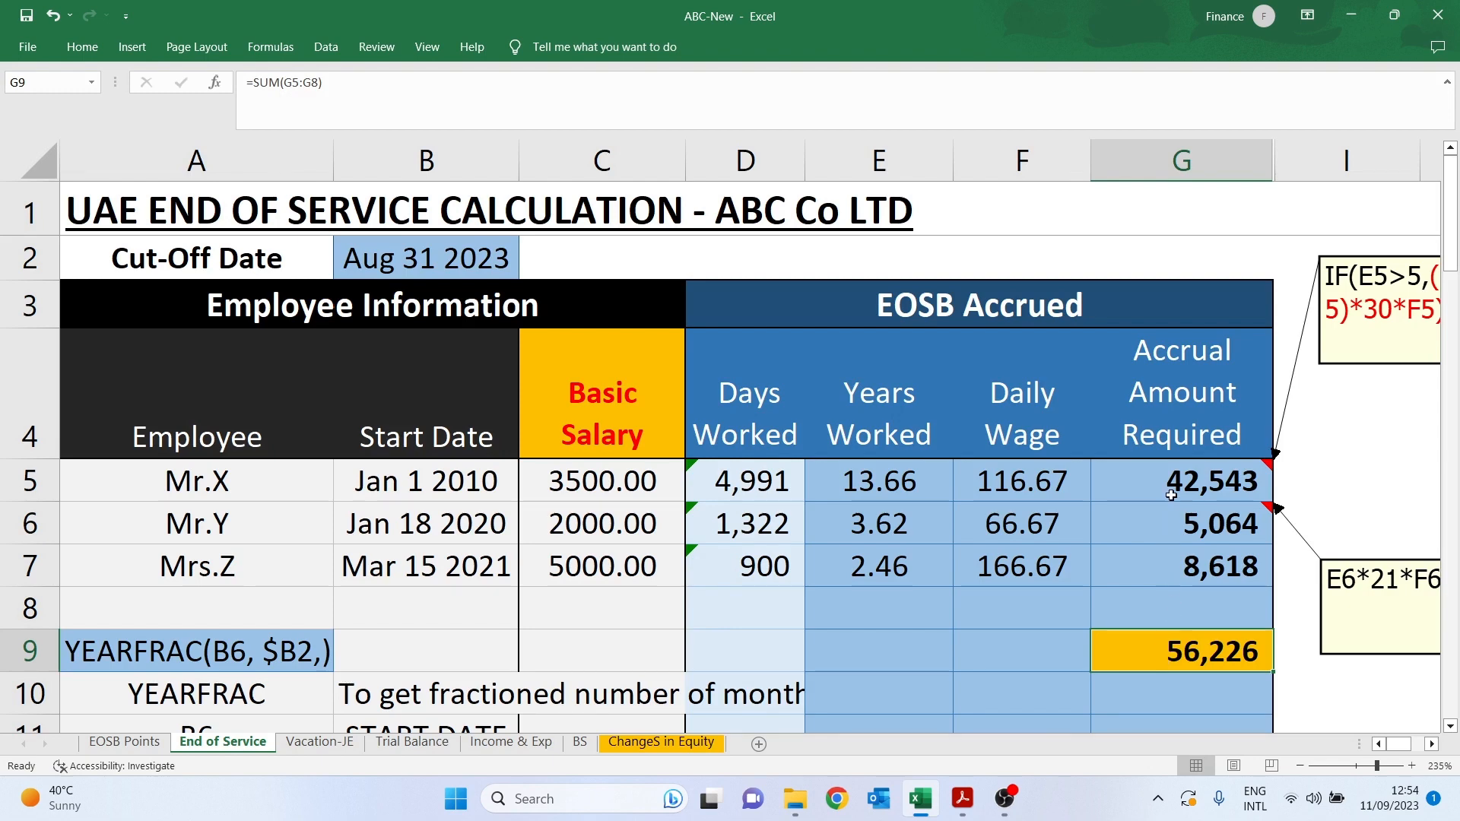
left_click_drag(1171, 484, 1173, 591)
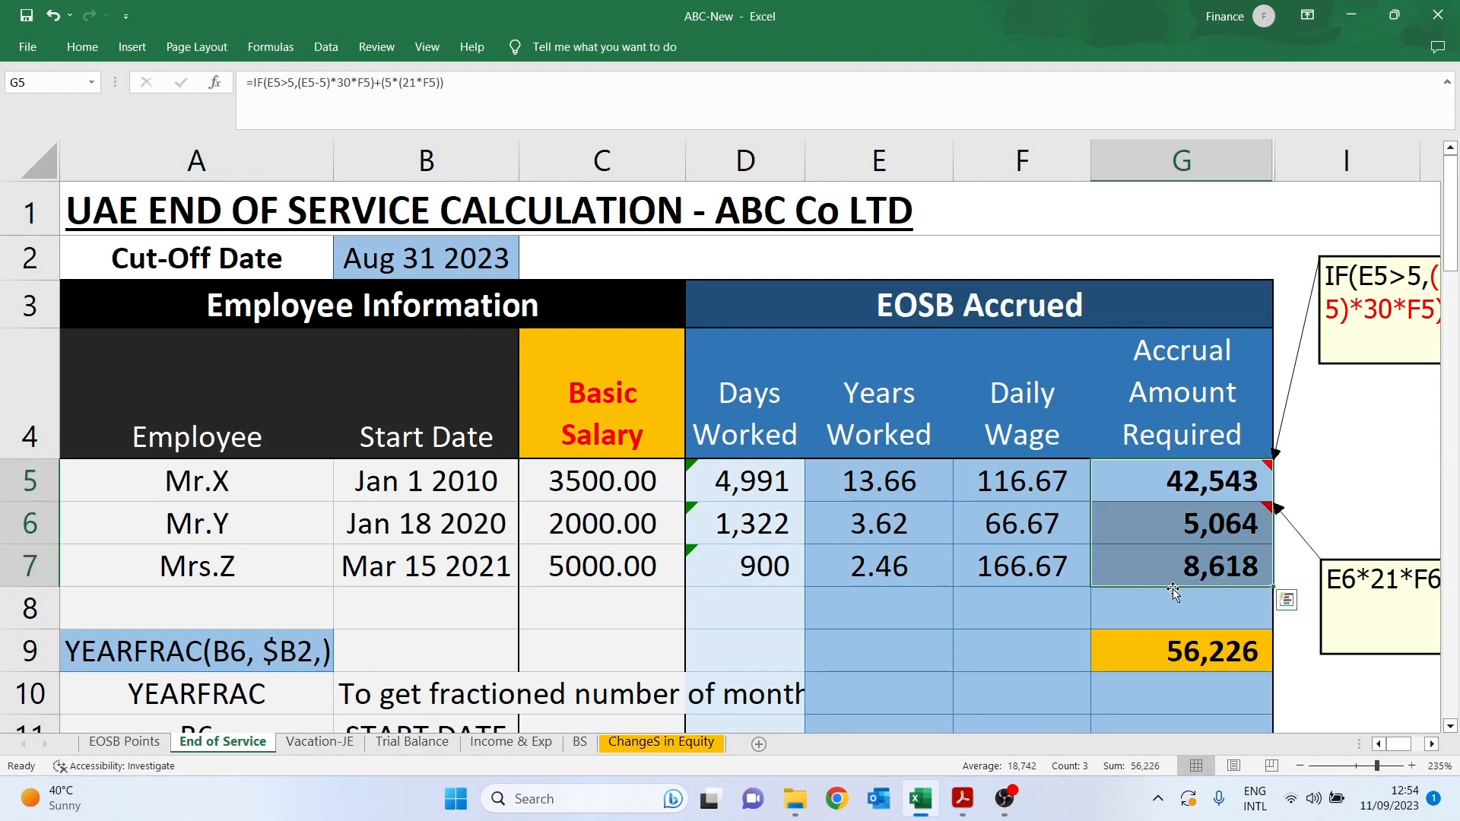
left_click(1159, 648)
left_click(434, 262)
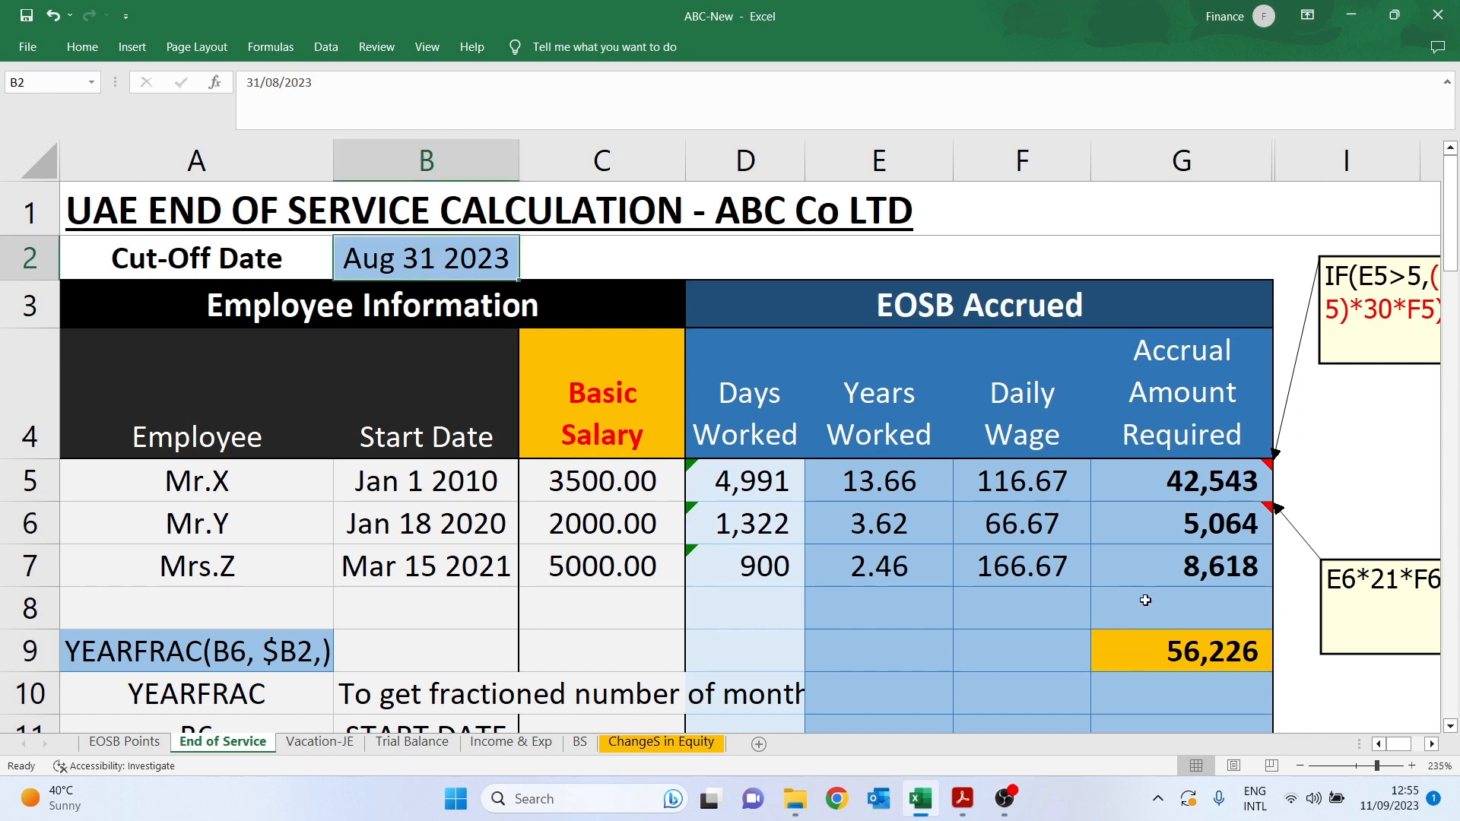
left_click(1175, 653)
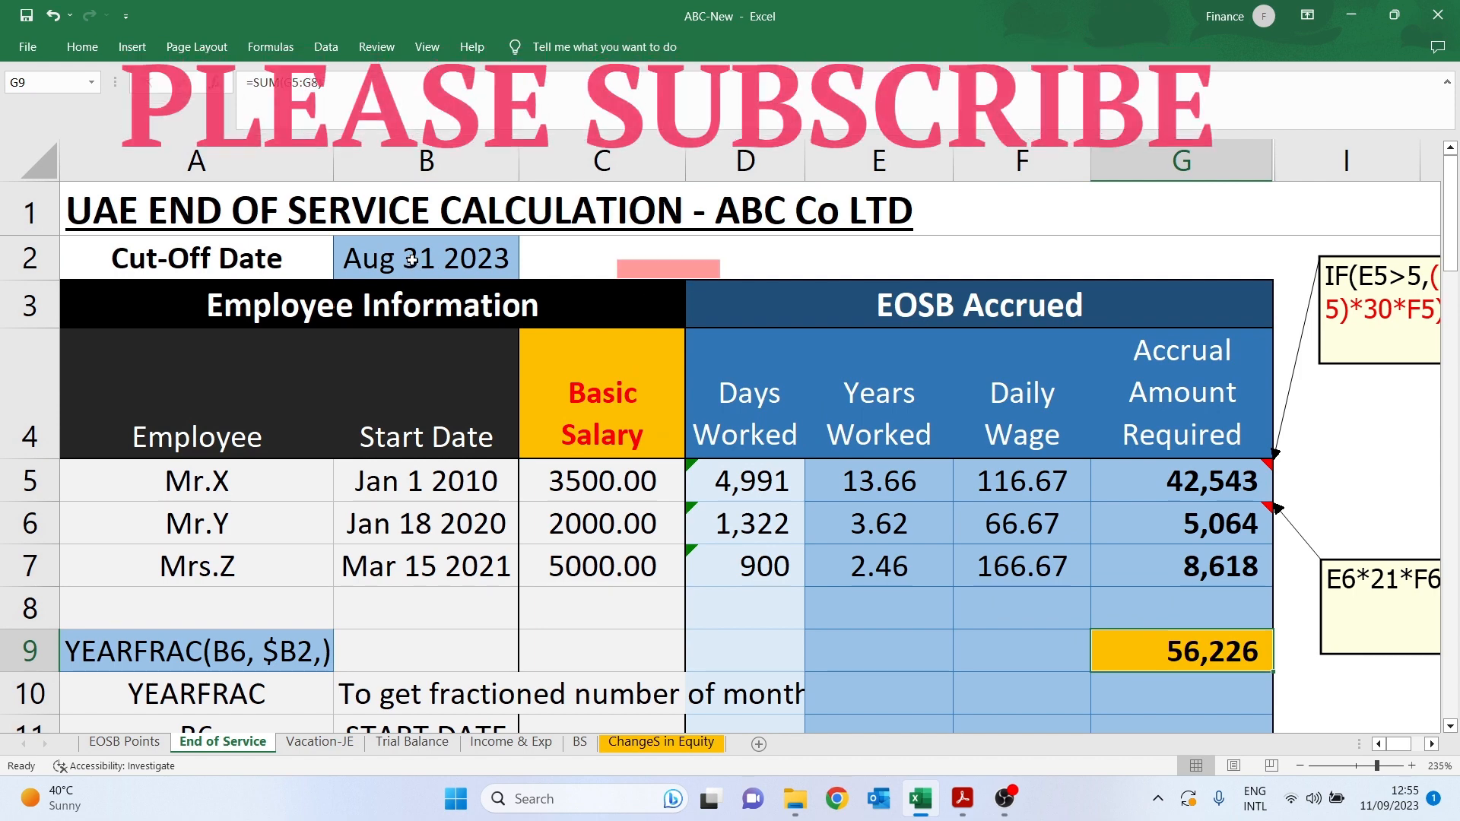
Try a cut-off date of 30/9 in B2 to check its effect on the total accrual in G9, and undo the date change
left_click(435, 267)
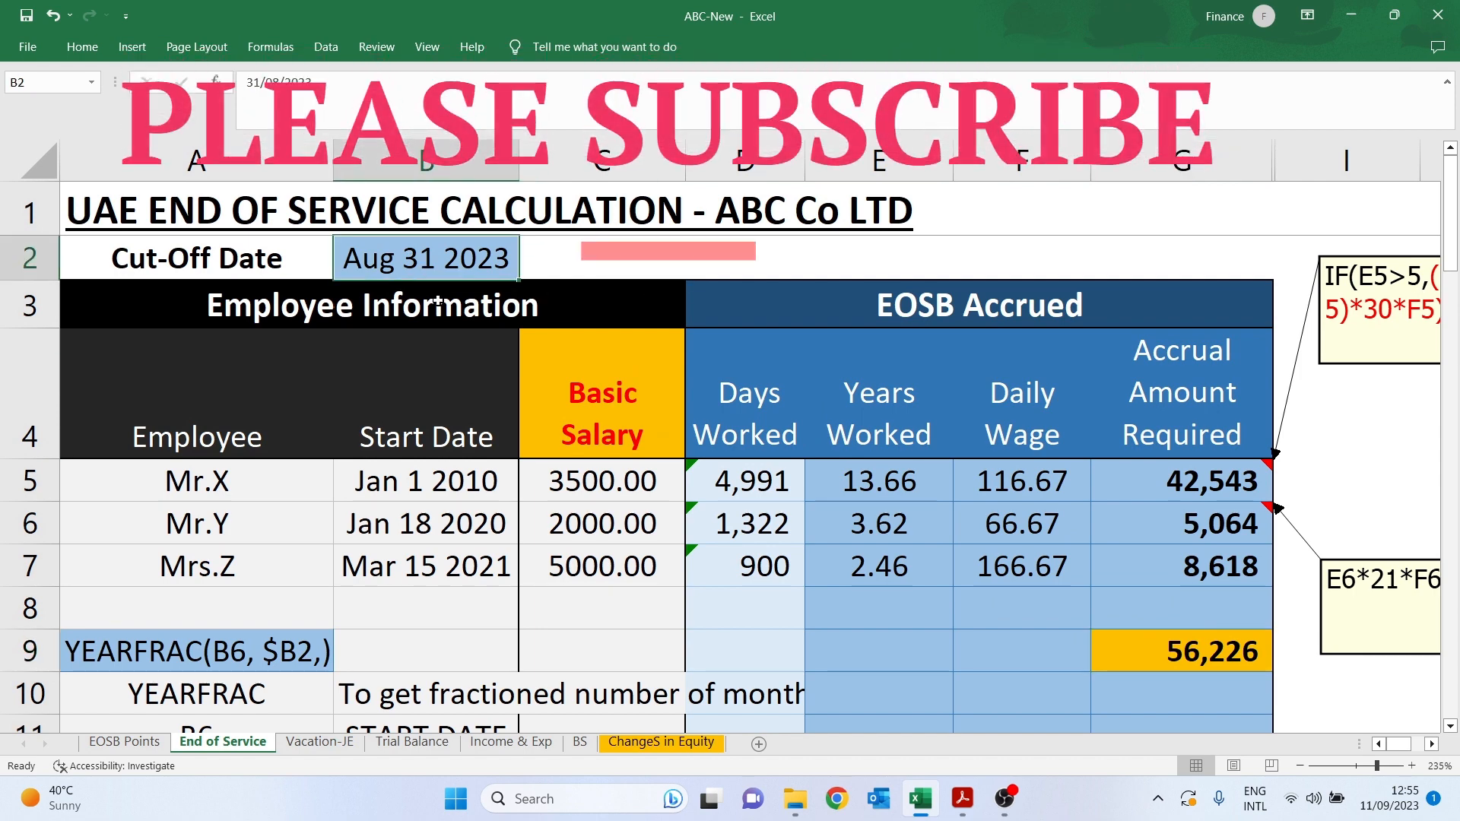
type("30/9")
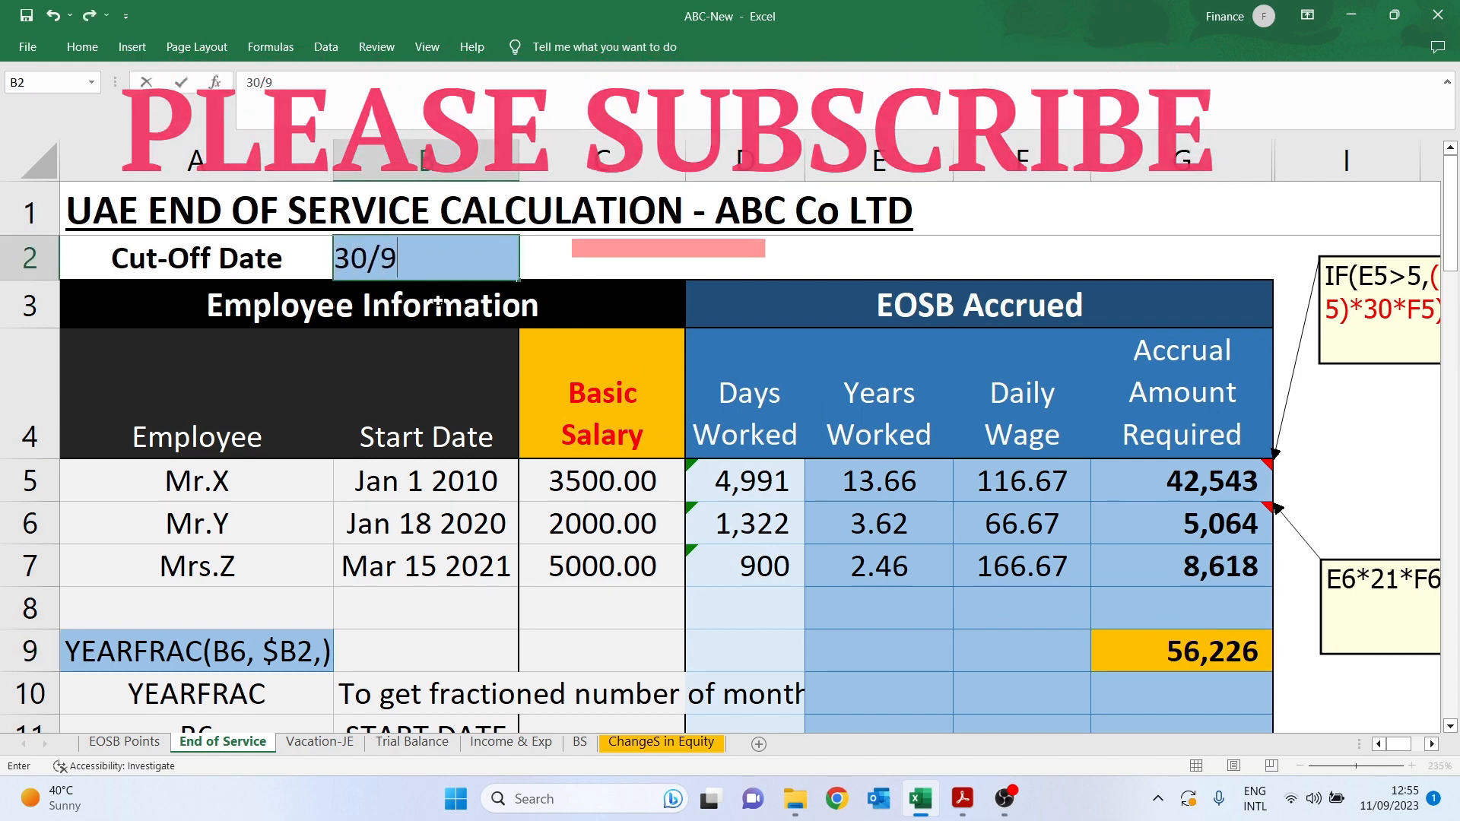
key("Return")
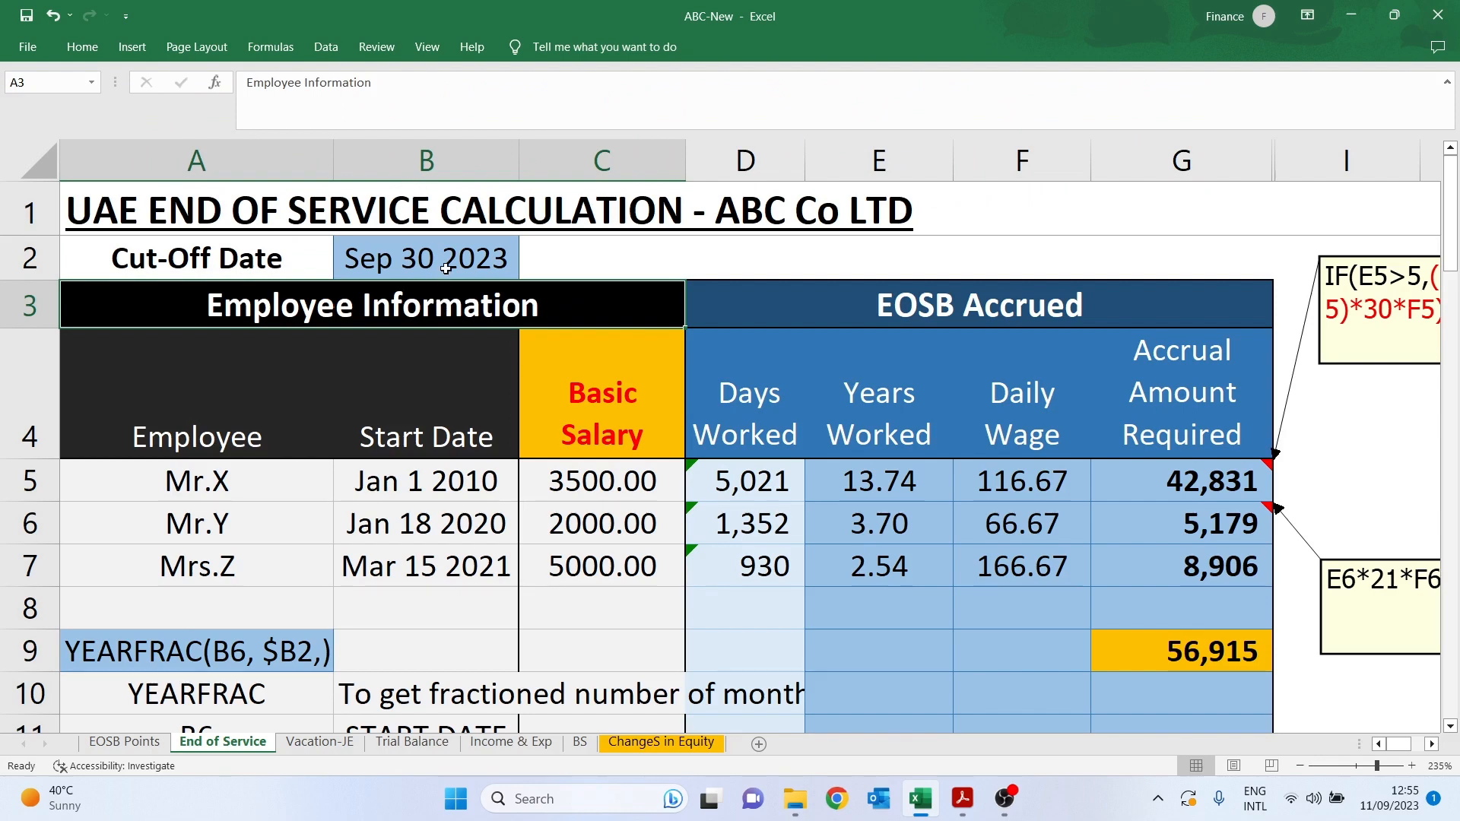
left_click(1179, 651)
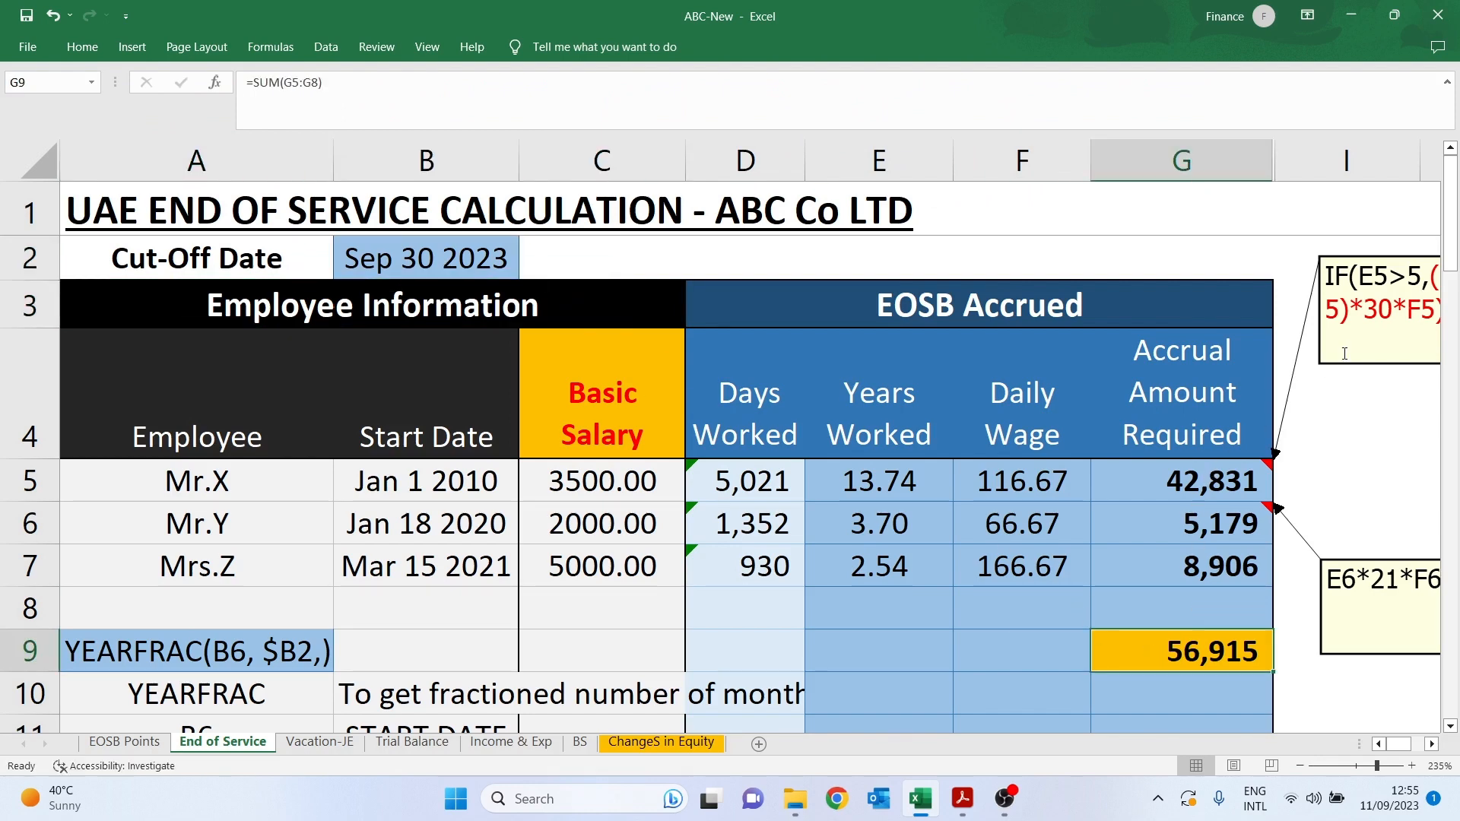
key("Return")
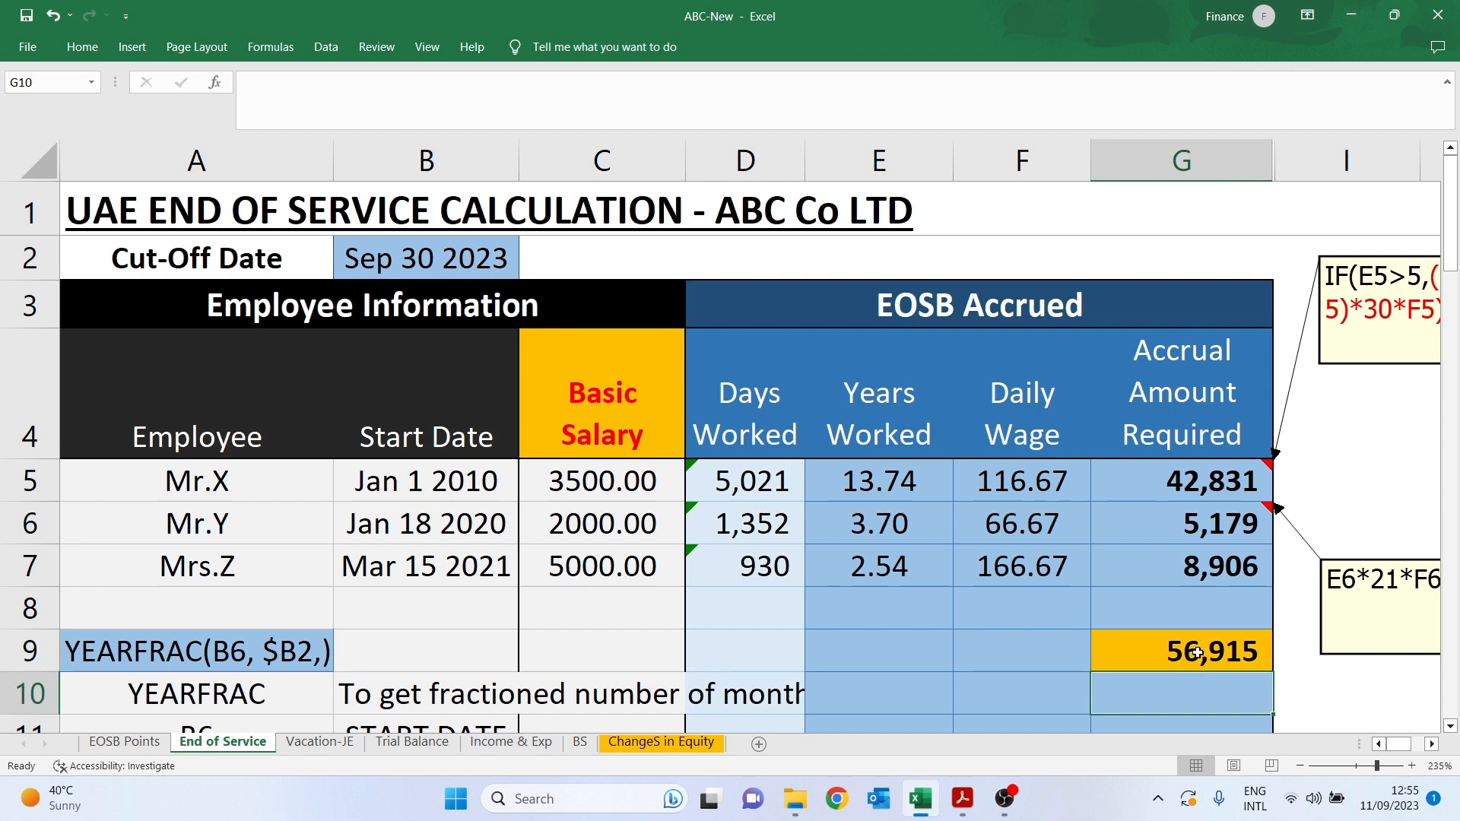
left_click(1197, 652)
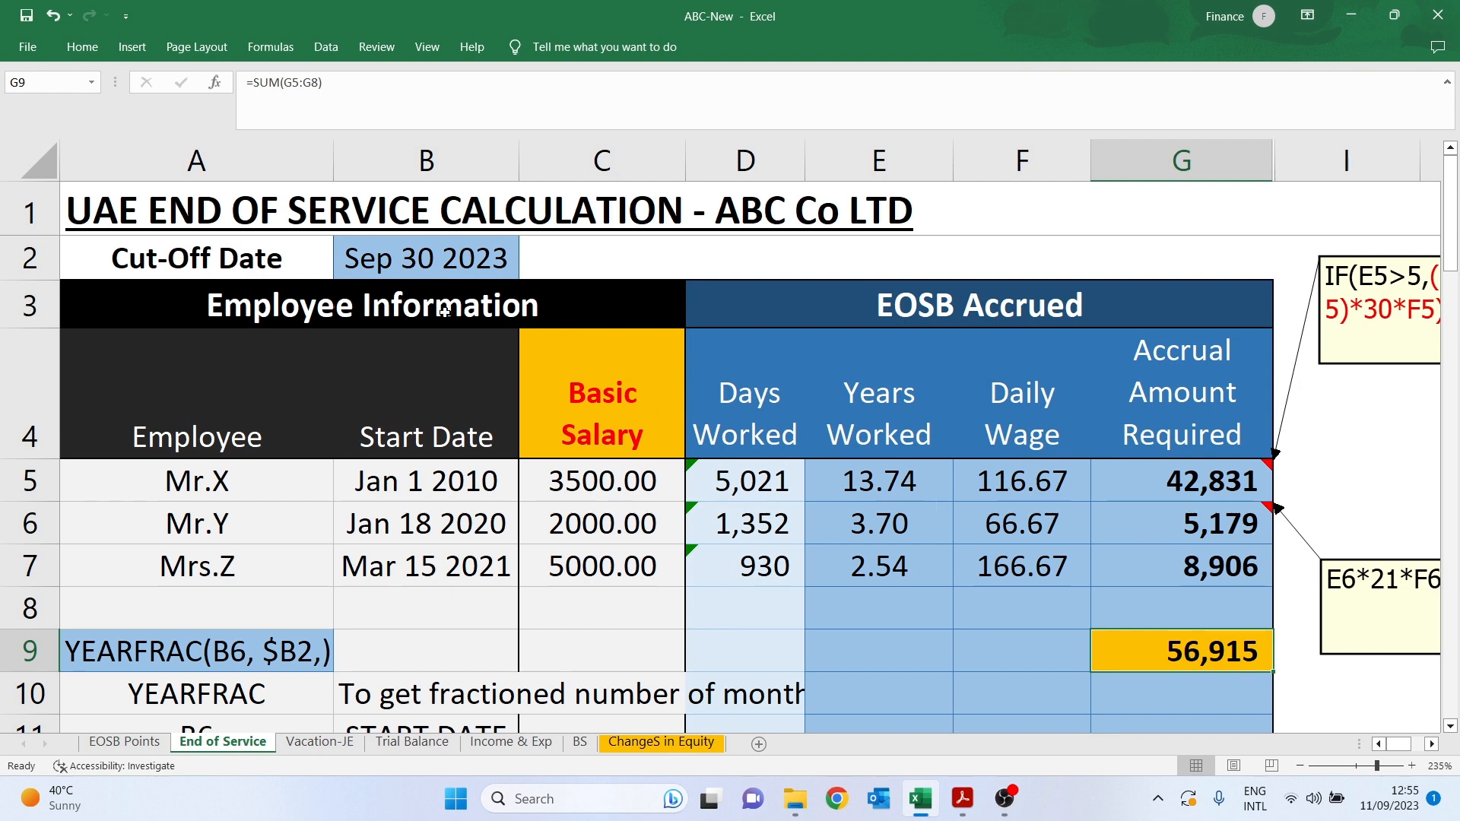
left_click(56, 22)
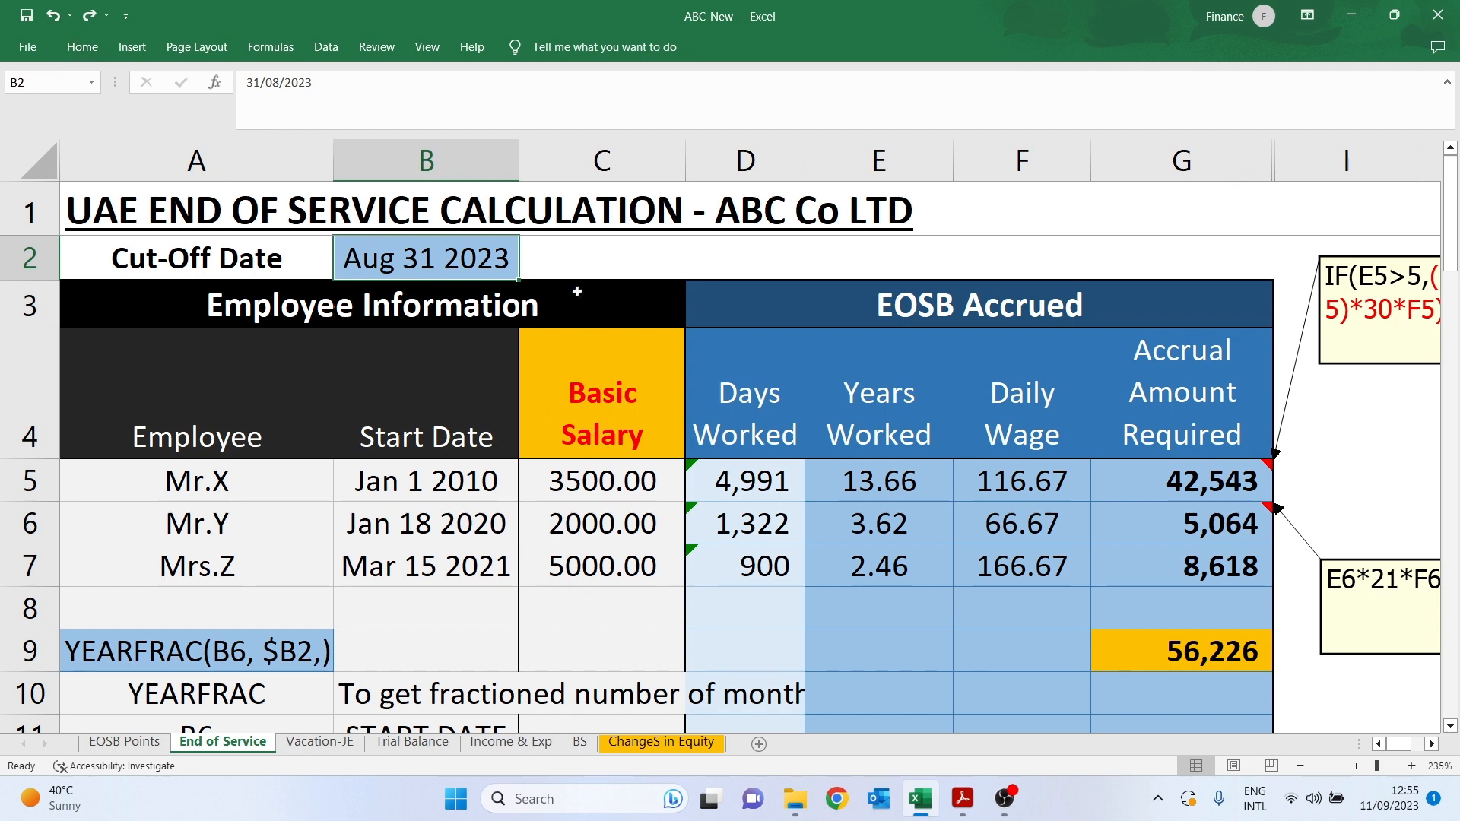
Review the total accrual in G9 and the Journal Entries discussion point in the EOSB Points sheet
left_click(1173, 664)
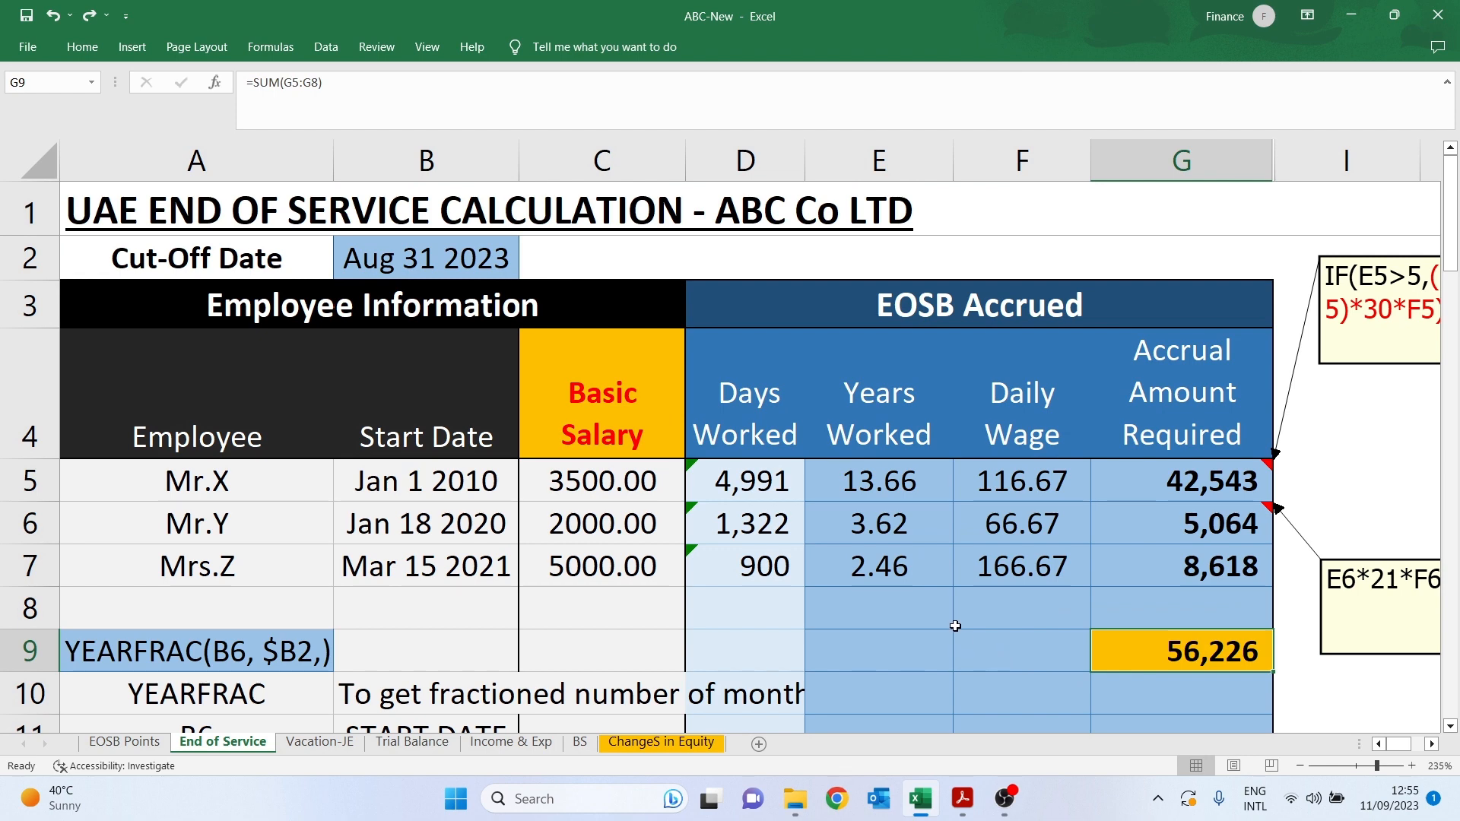
left_click(128, 745)
left_click(232, 538)
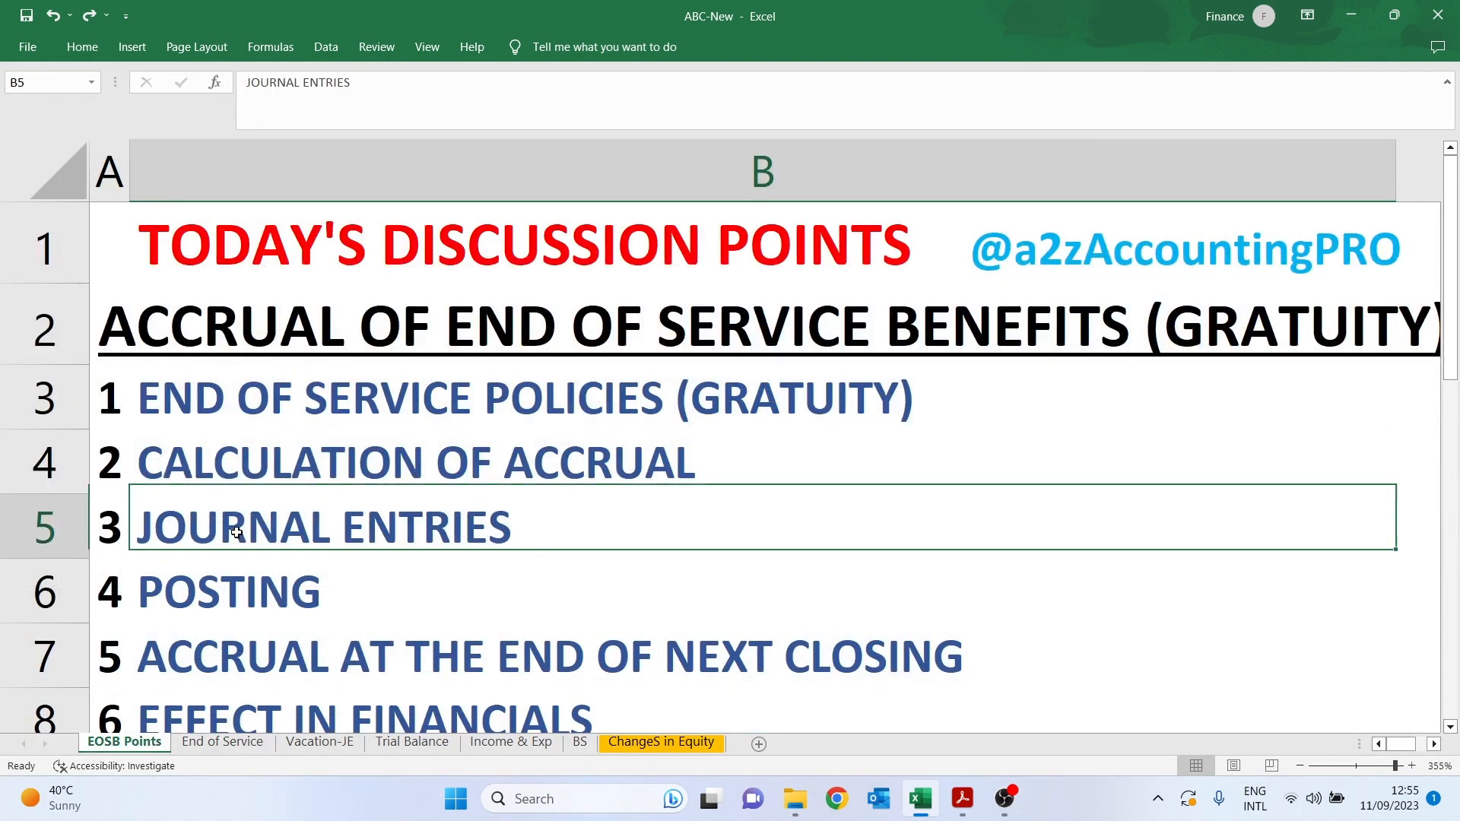
Rename the Vacation-JE sheet as eosb
left_click(320, 743)
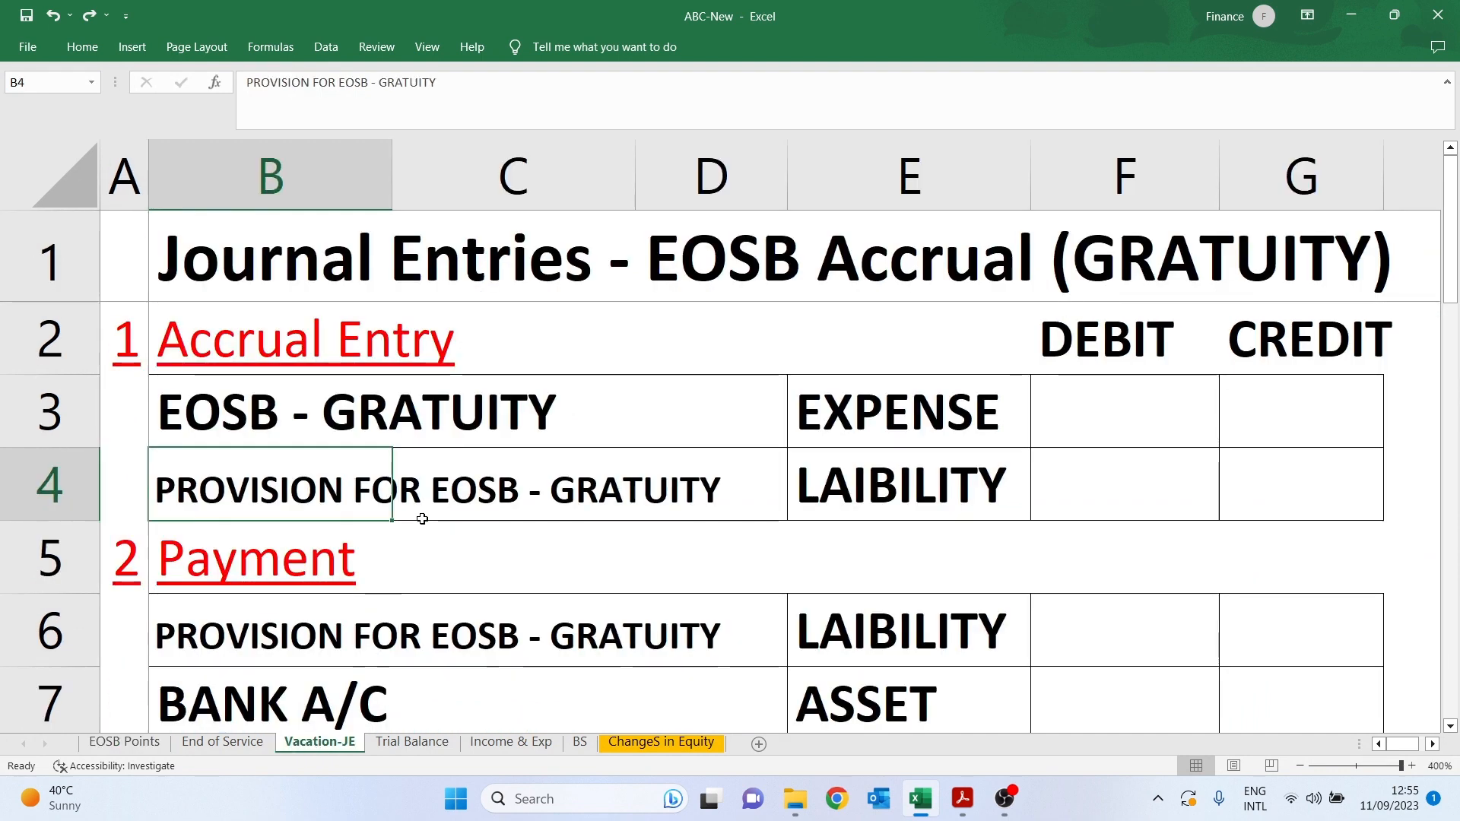
right_click(320, 743)
left_click(379, 570)
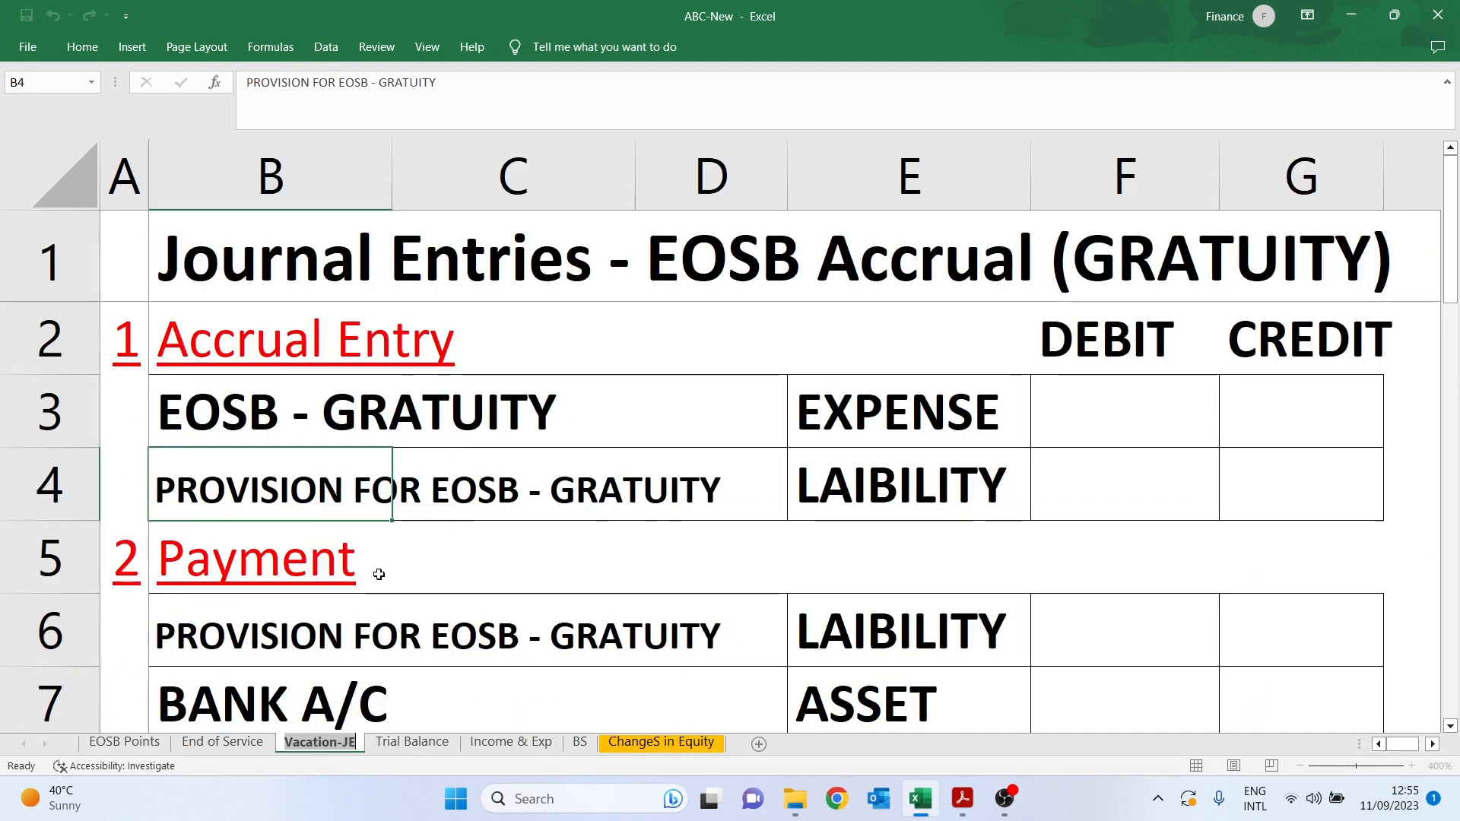
type("eo")
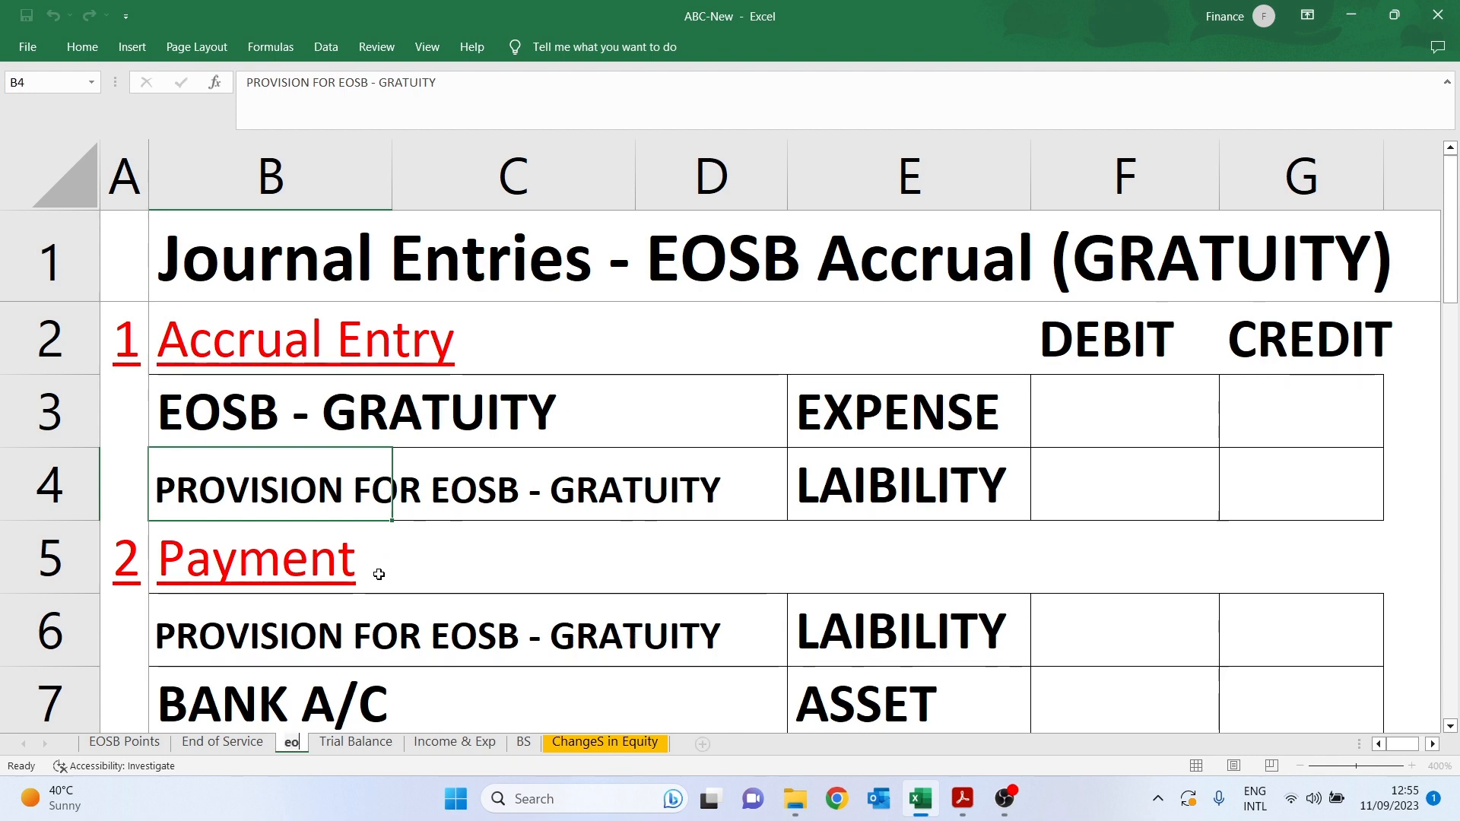
type("sb")
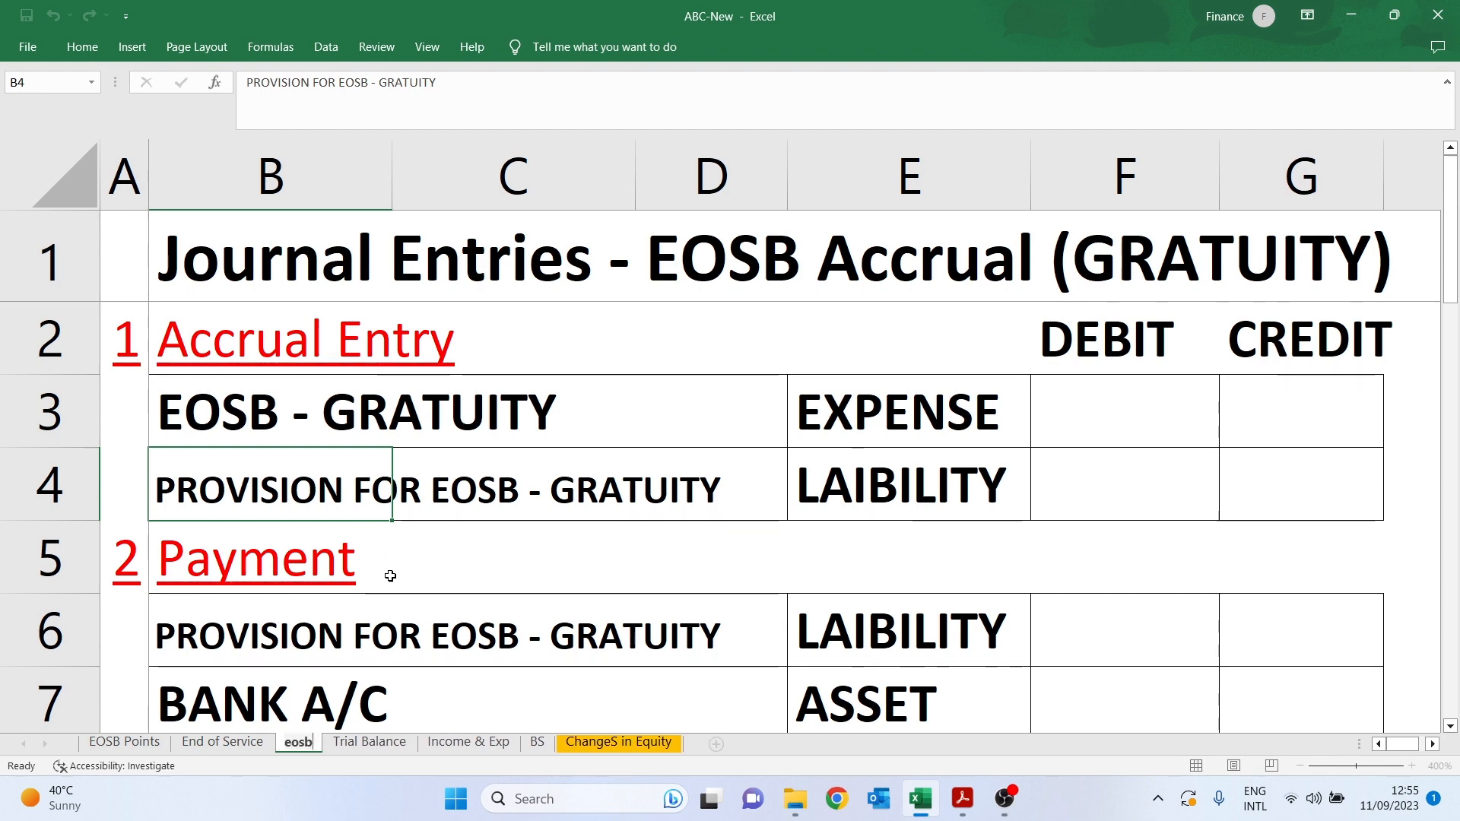
left_click(397, 577)
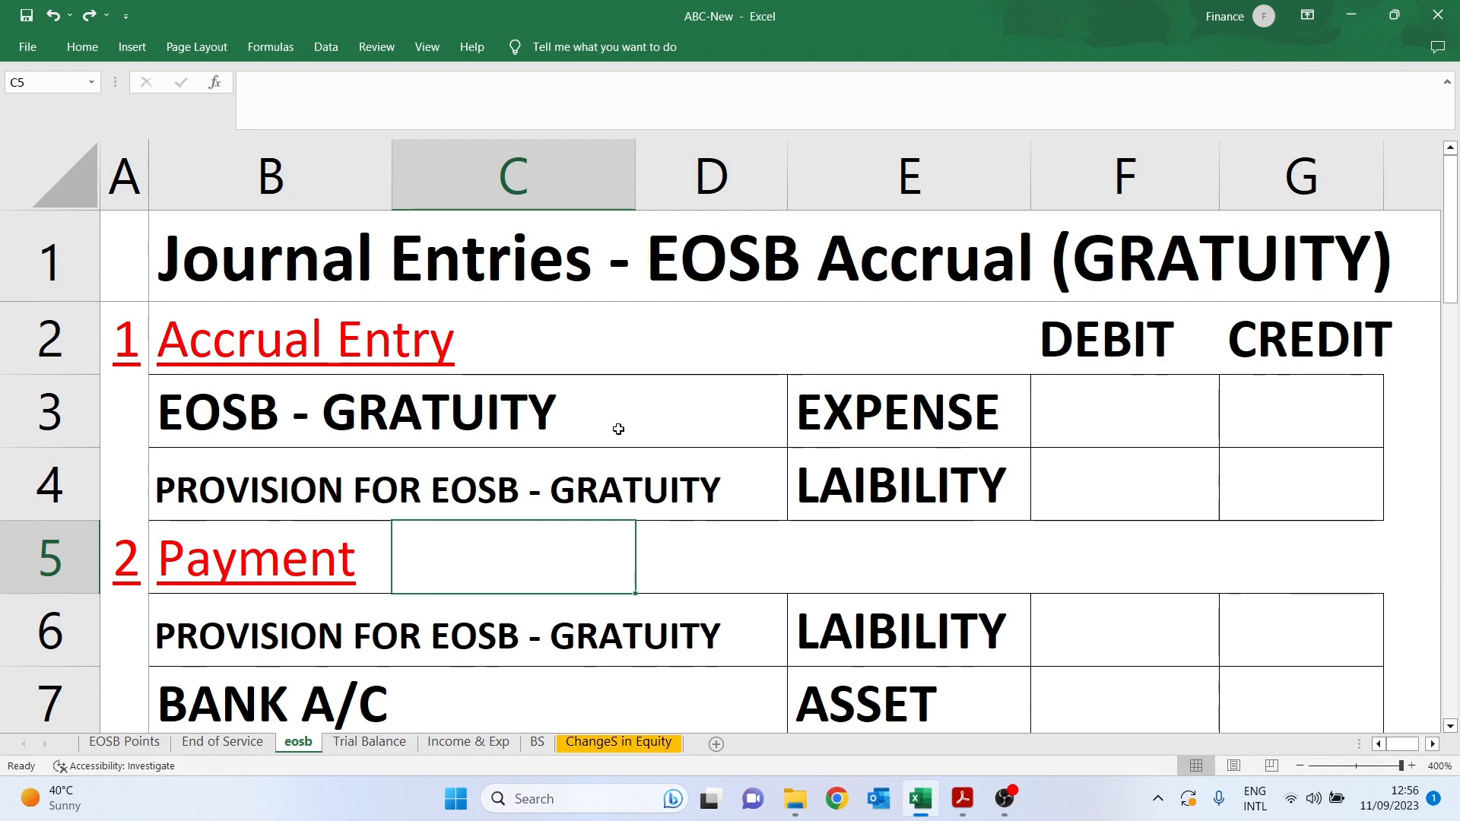
Review the End of Service total, and examine the expense and liability lines of the accrual entry with their debit and credit cells in eosb
left_click(245, 743)
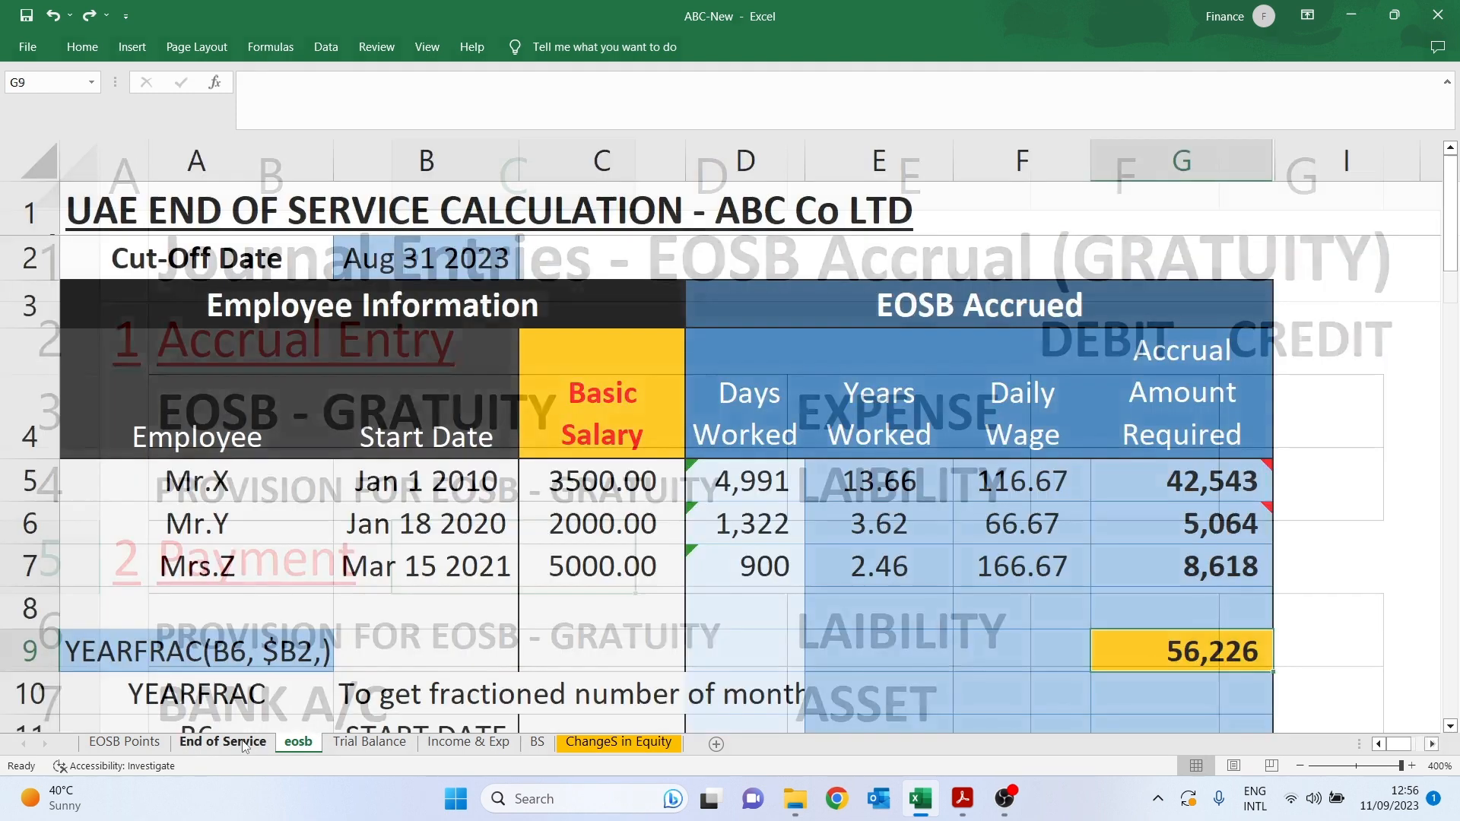
left_click(298, 743)
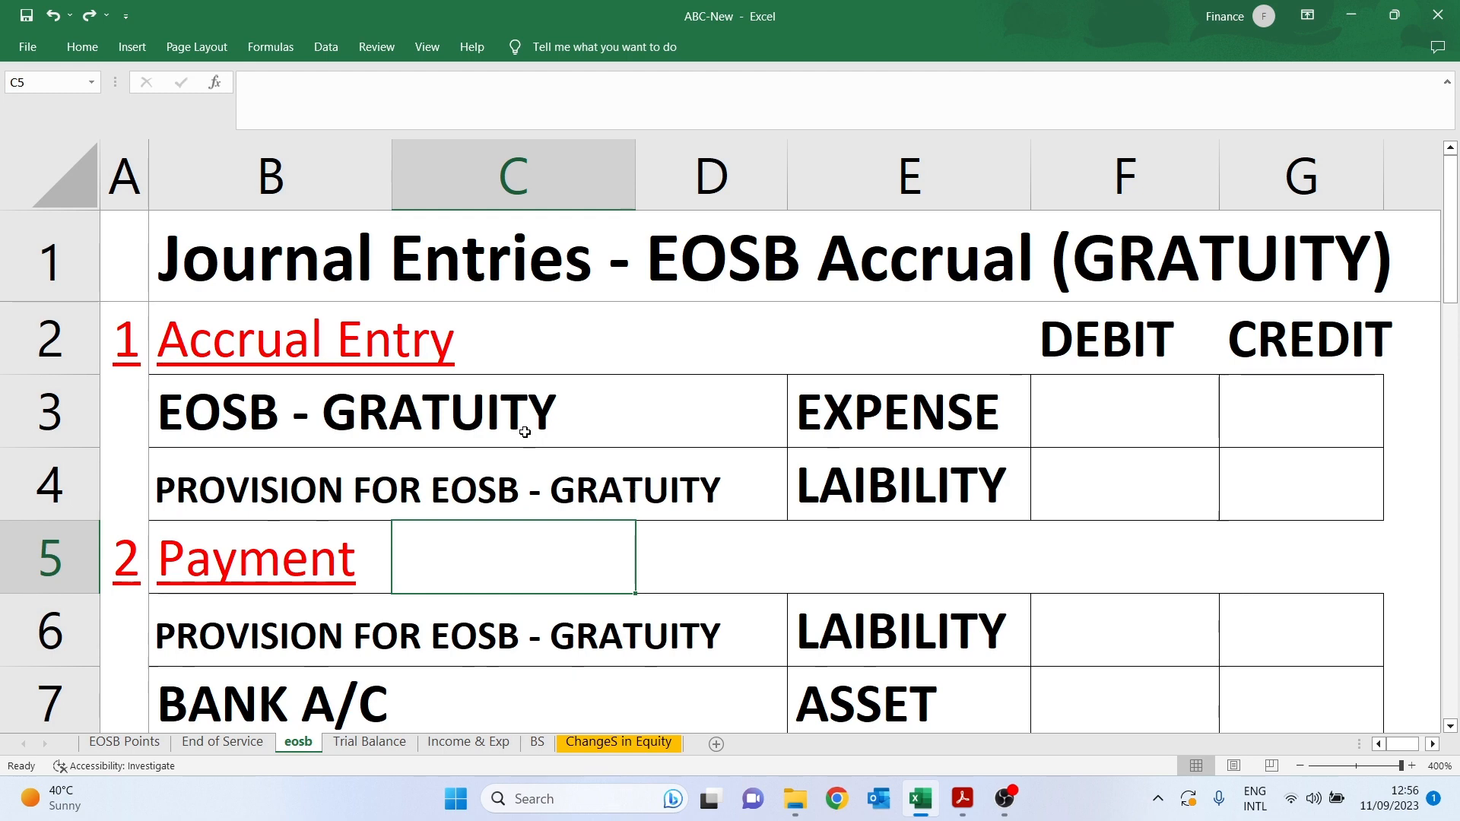
left_click(828, 426)
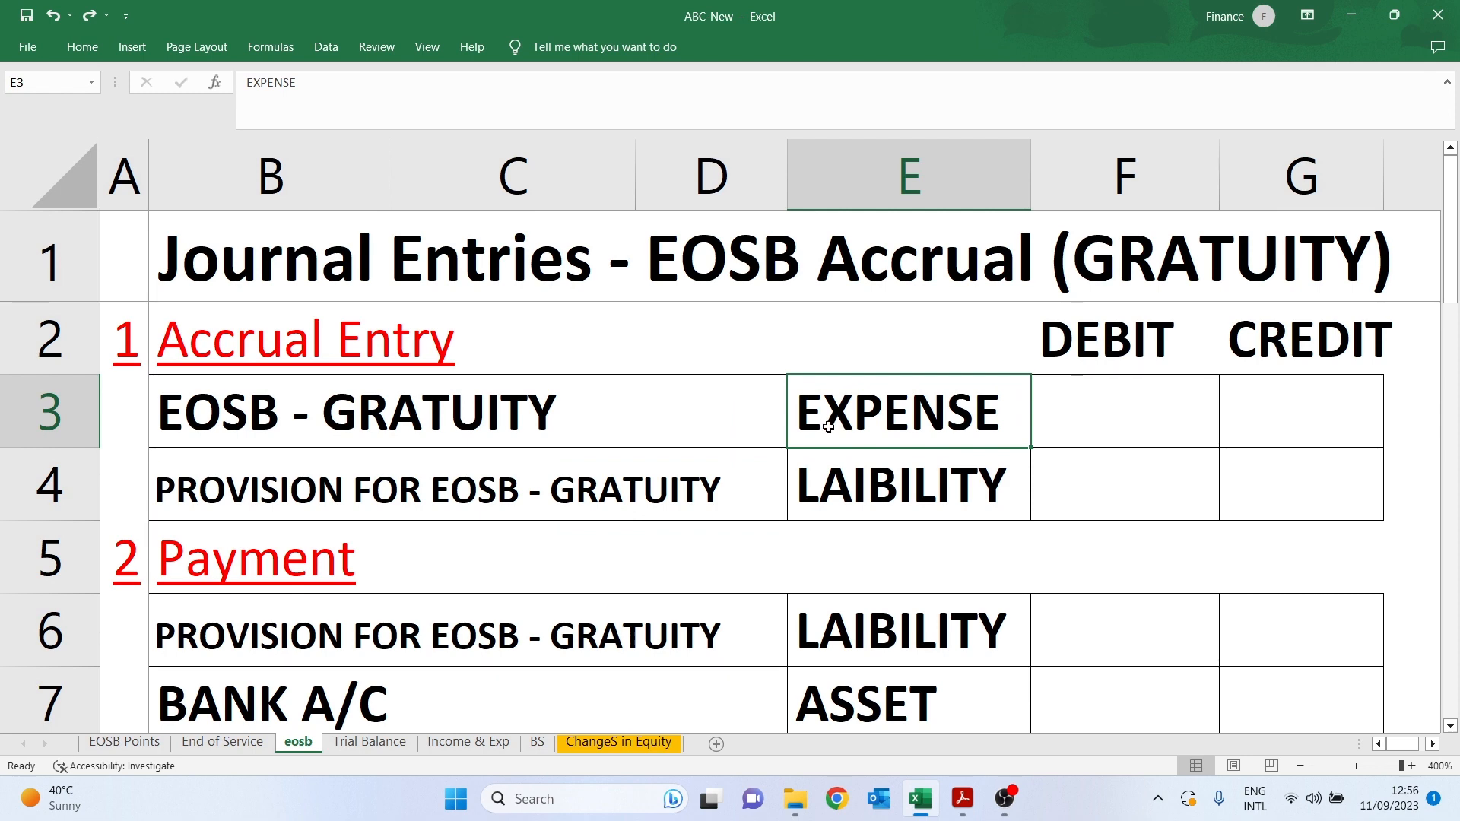
left_click(1106, 412)
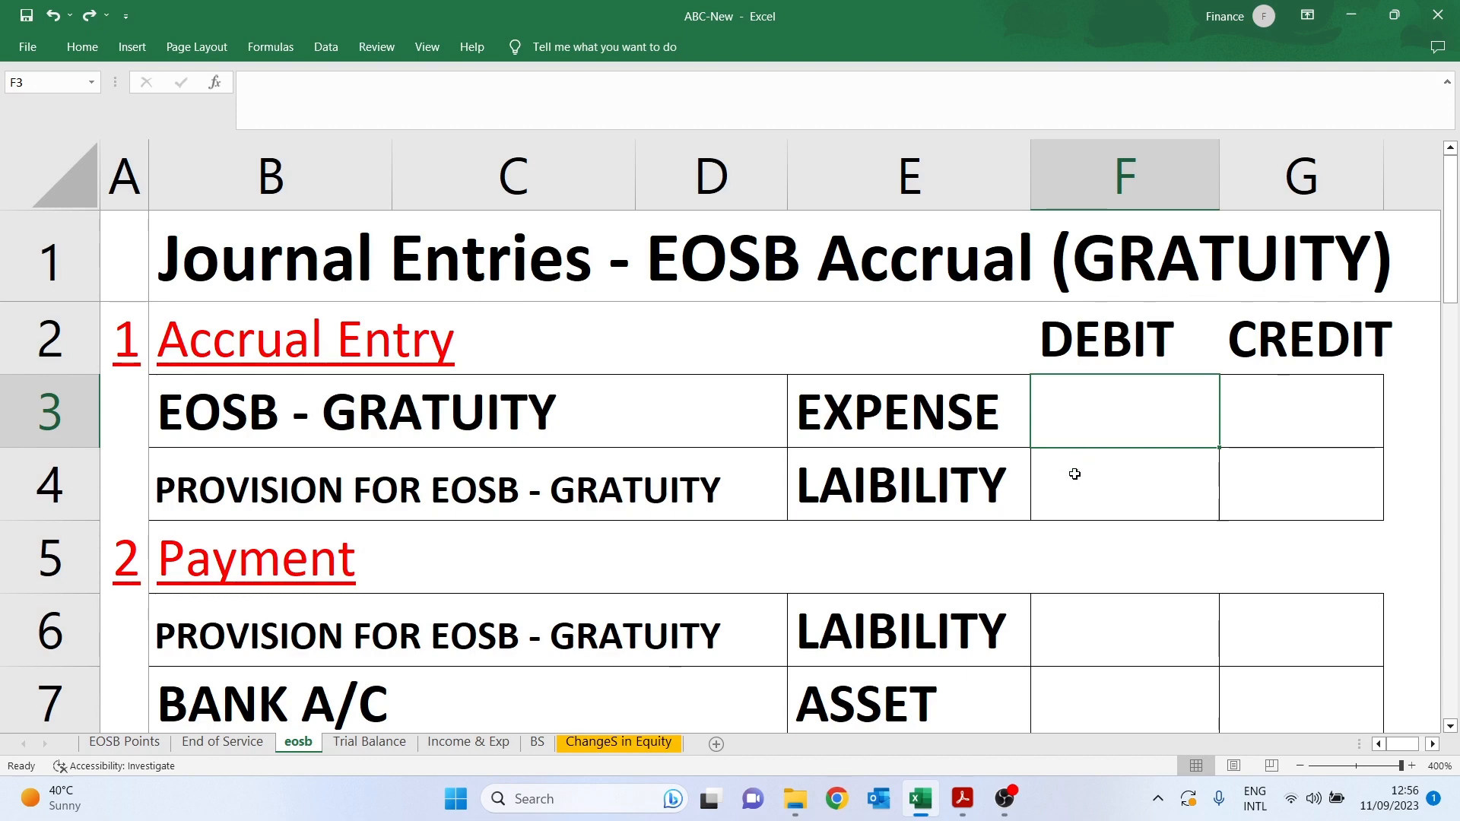
left_click(1270, 484)
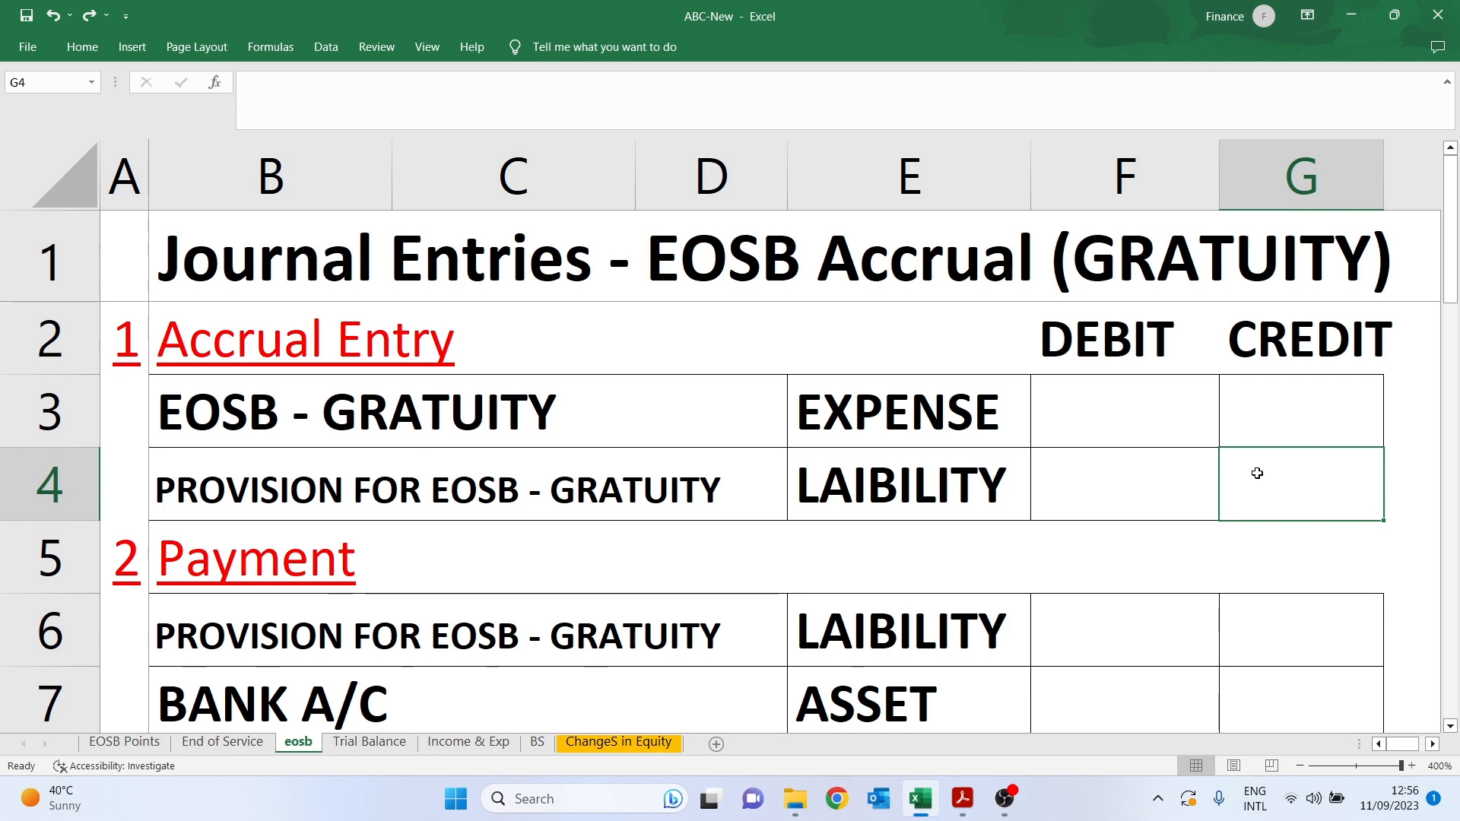
left_click(855, 488)
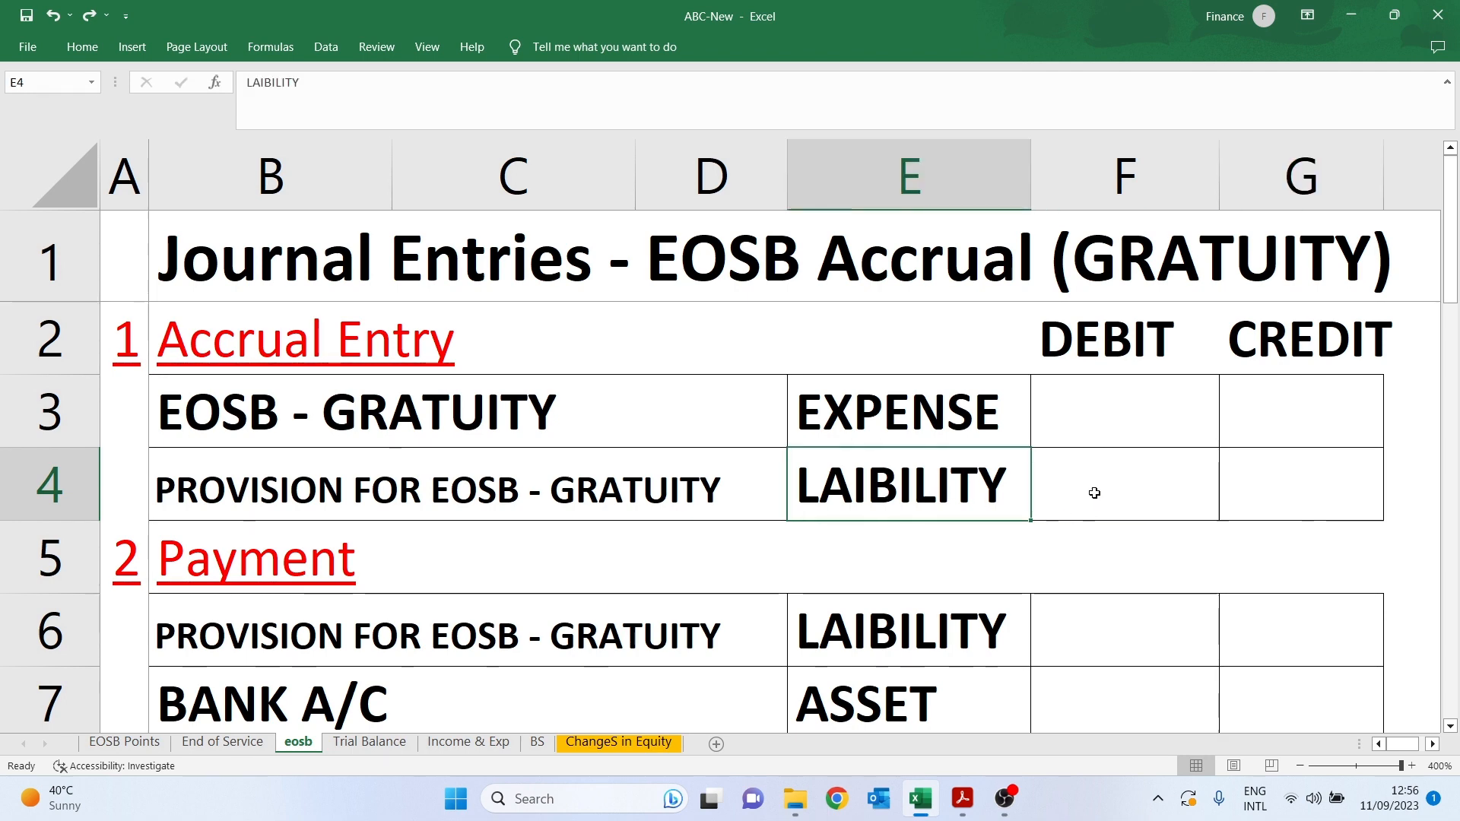
left_click(1102, 420)
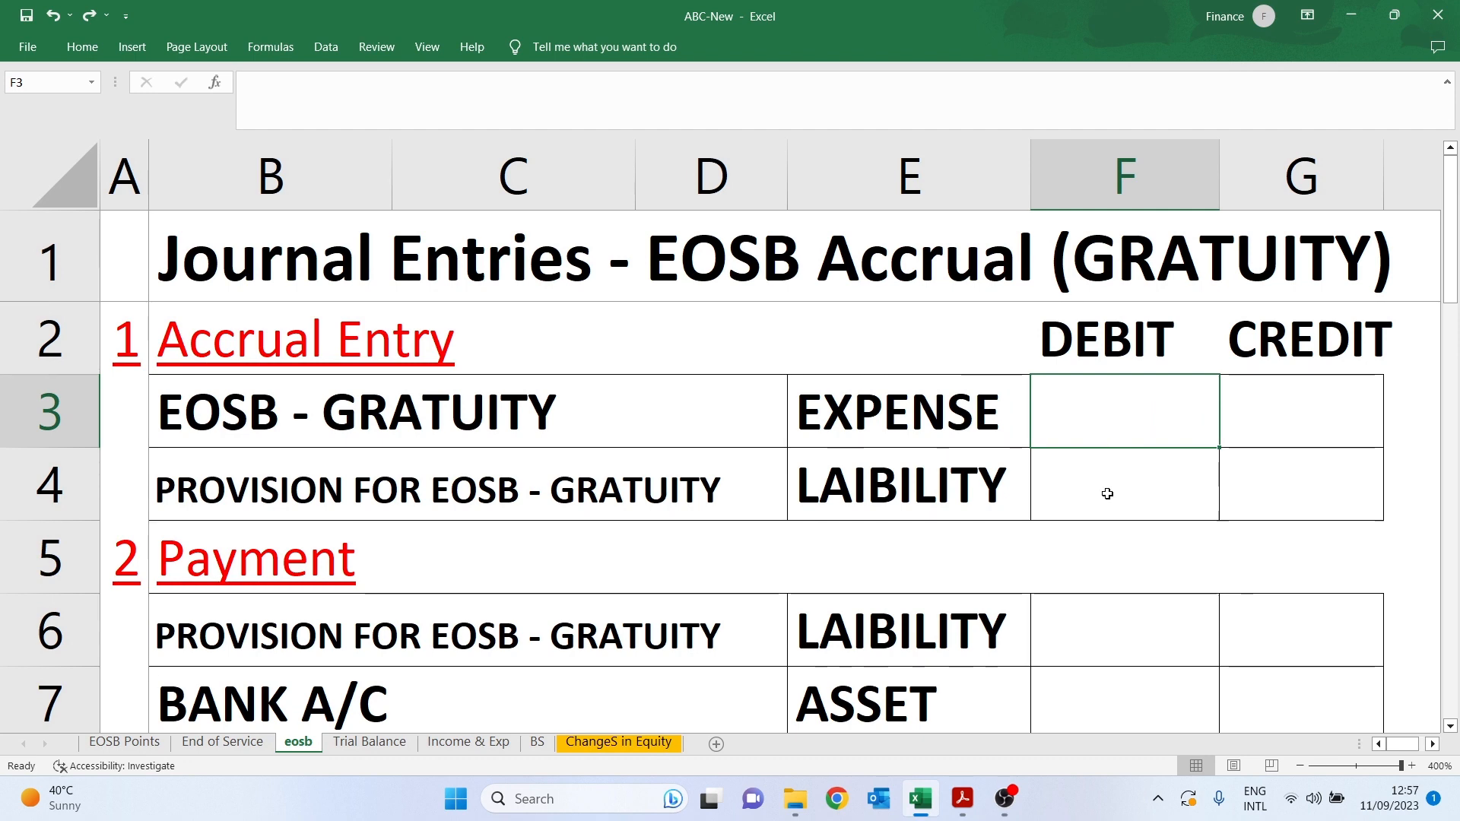
Link the EOSB gratuity expense debit in F3 of eosb to the total accrual in G9 of End of Service
type("+")
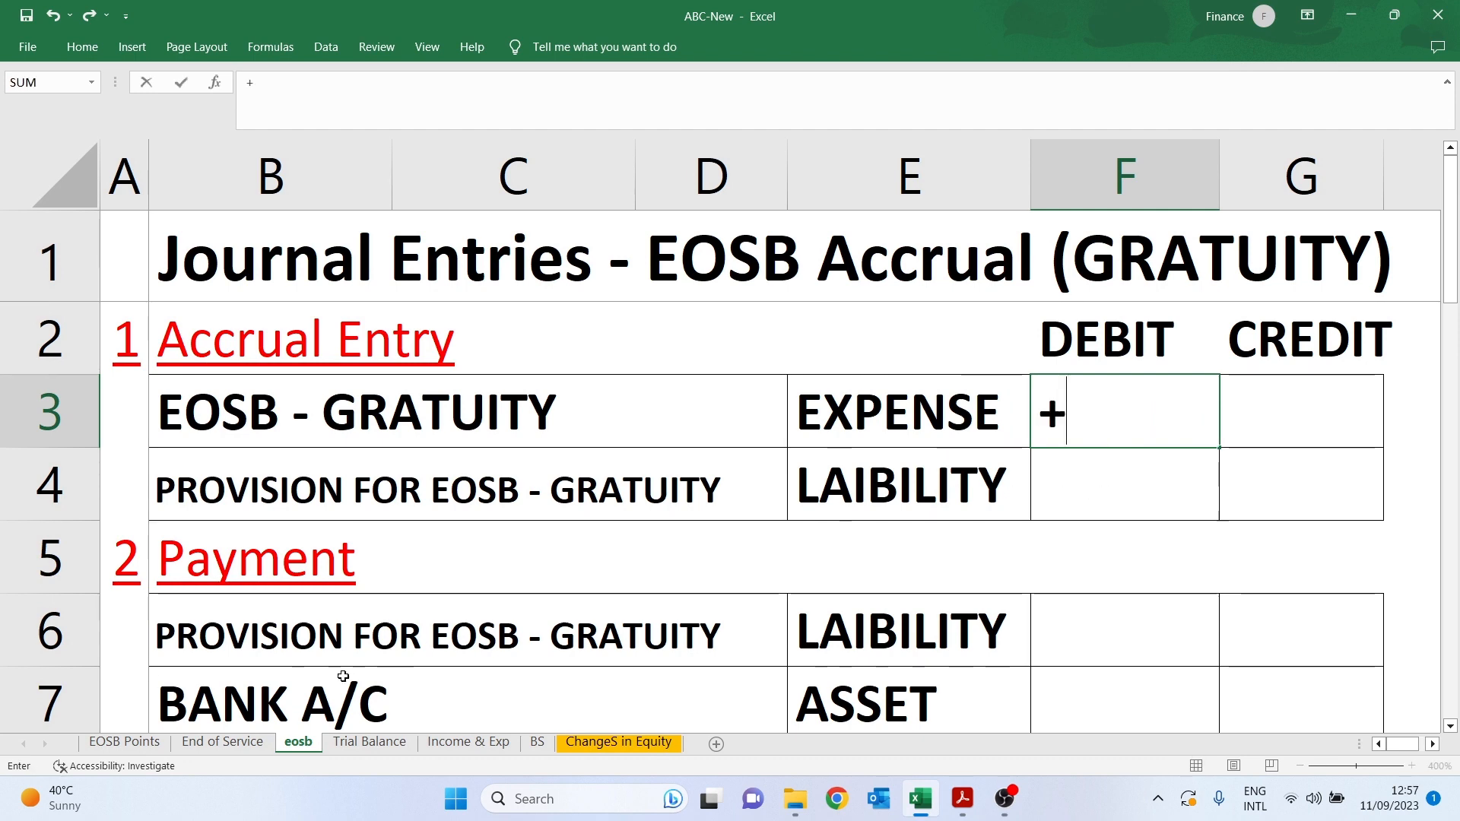
left_click(243, 749)
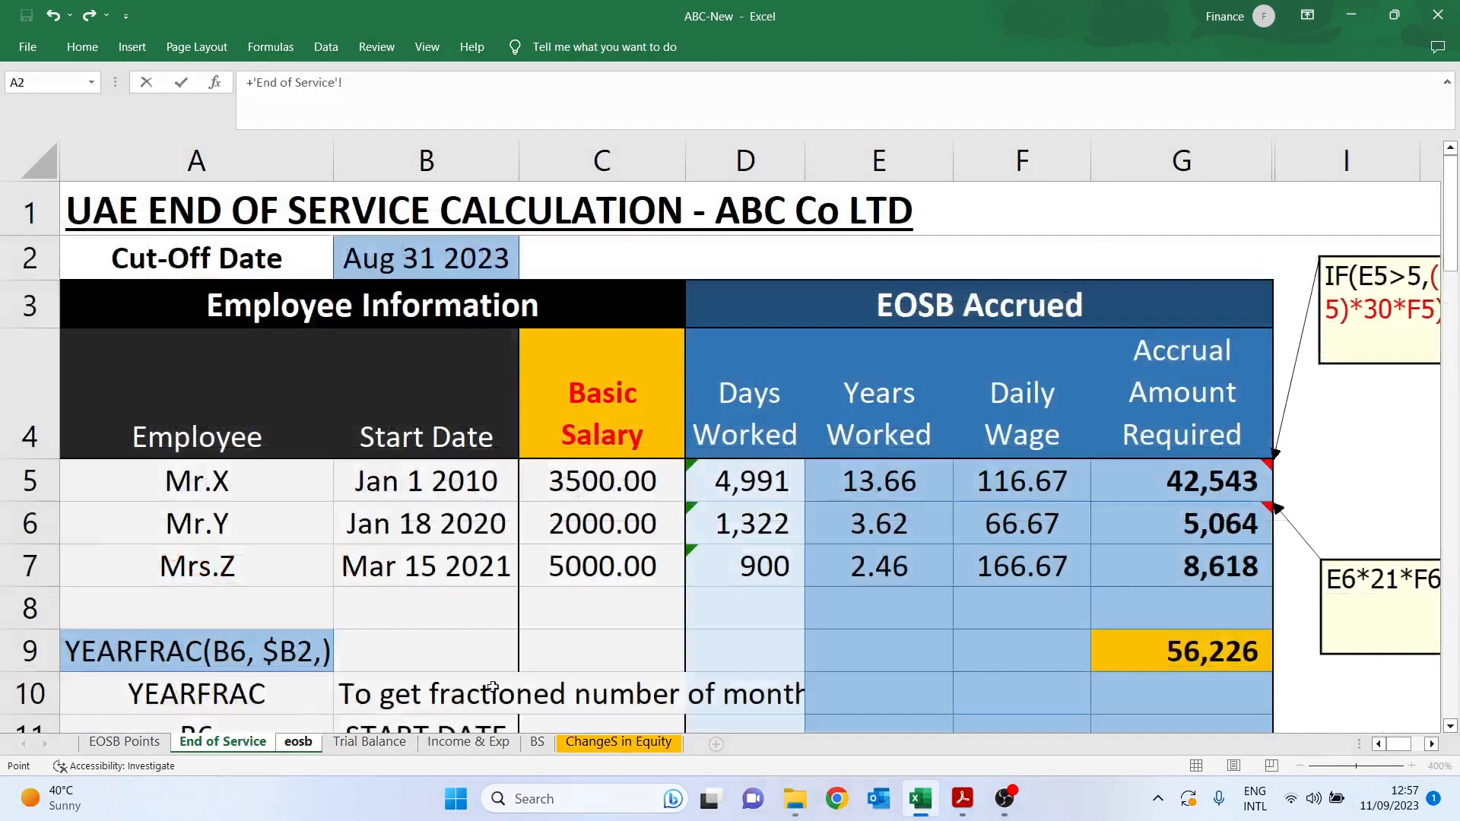
left_click(1170, 654)
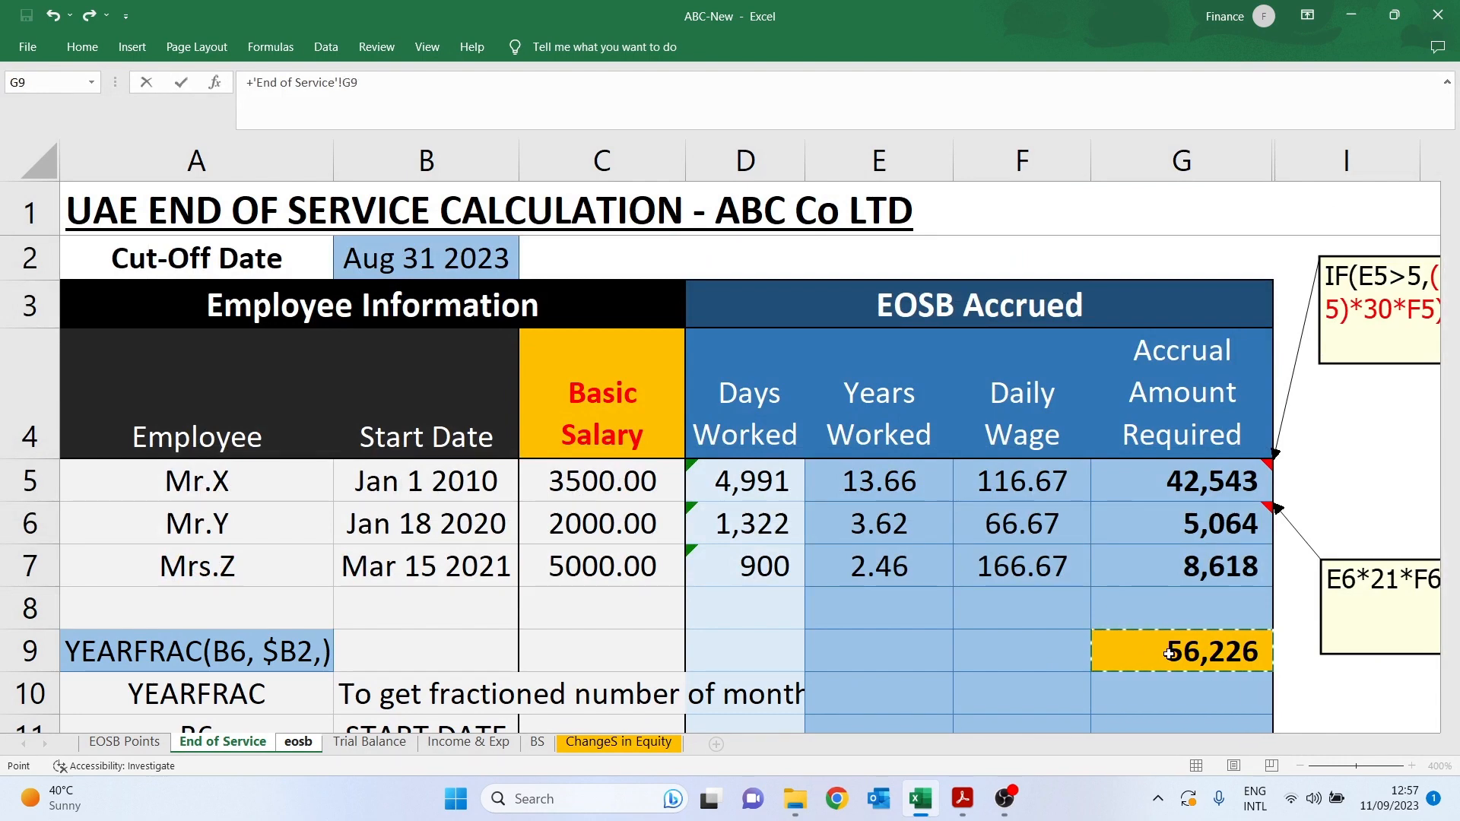
key("Return")
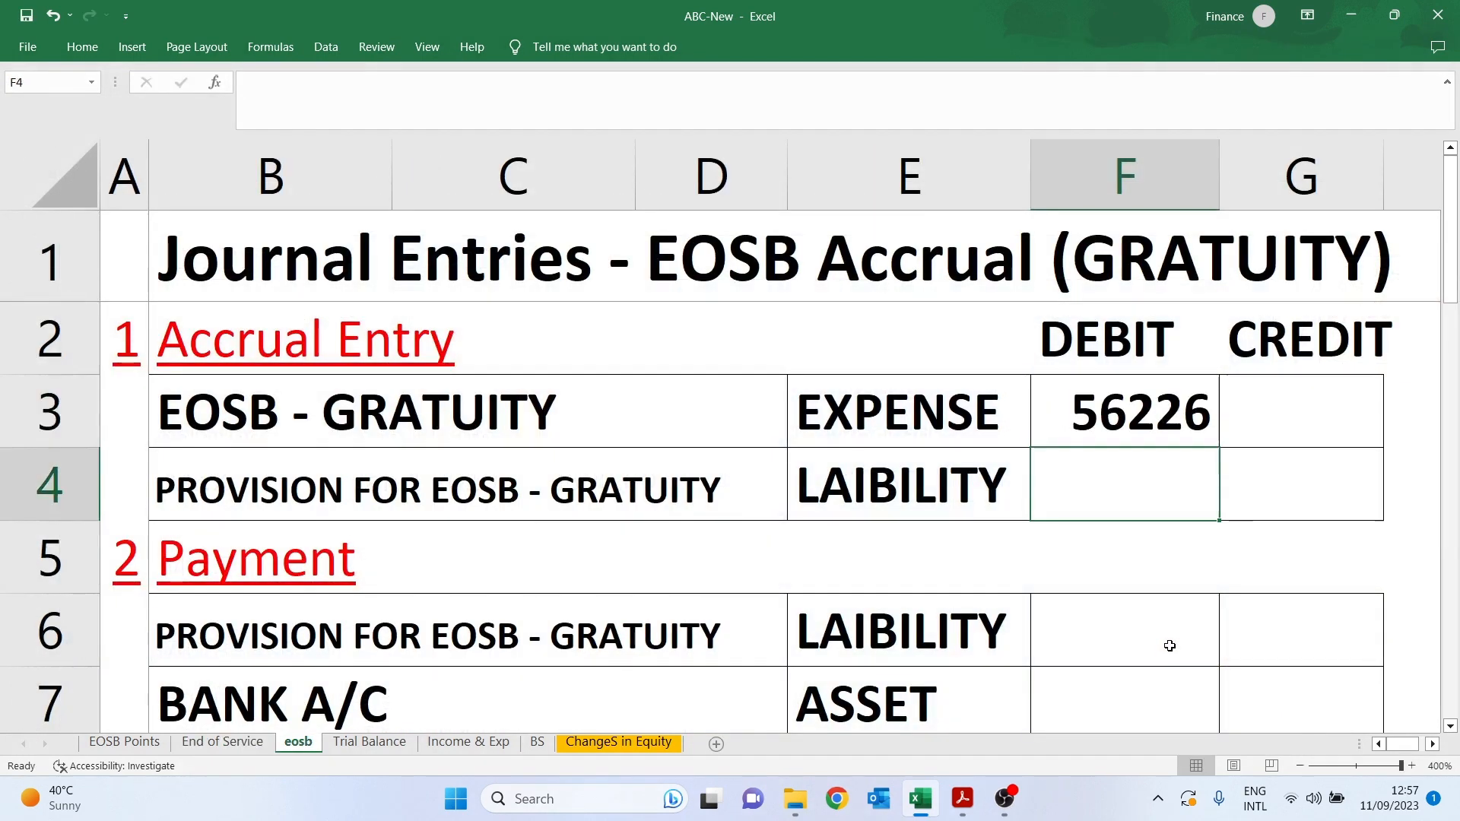
Link the provision liability credit in G4 to the End of Service total in G9, and compare it with the expense debit
left_click(1280, 486)
type("+")
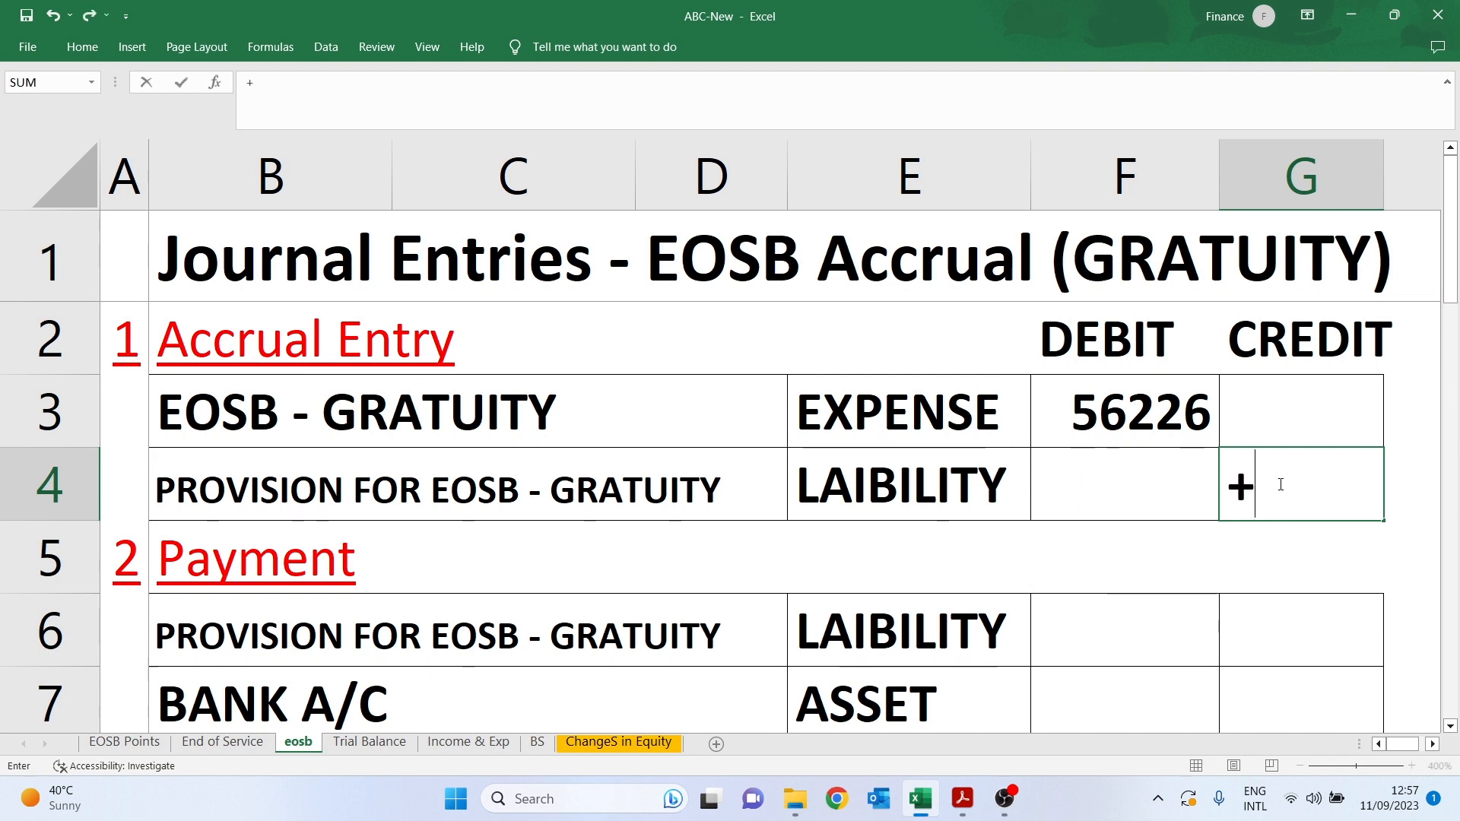
left_click(223, 742)
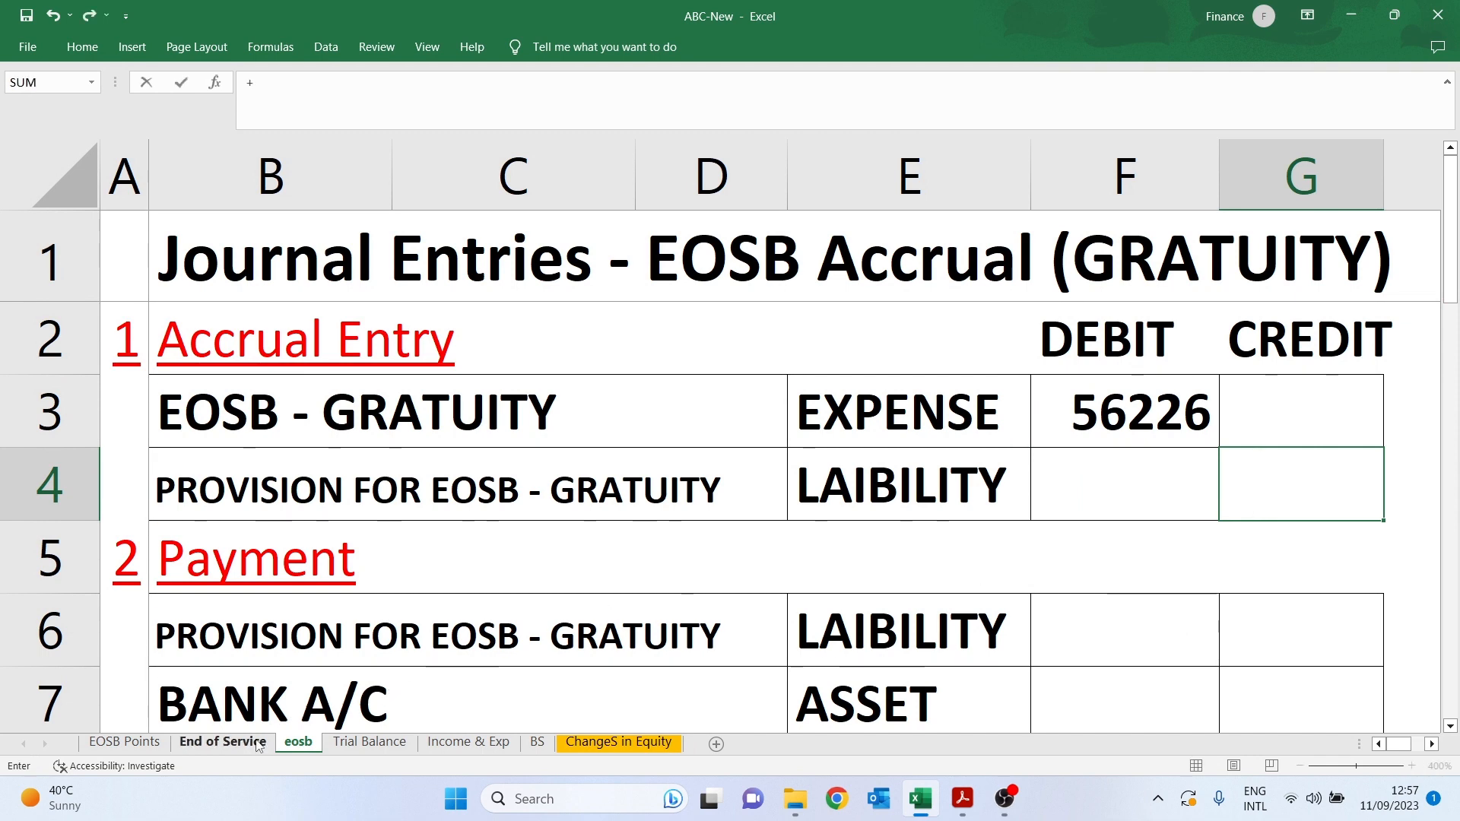
left_click(1206, 654)
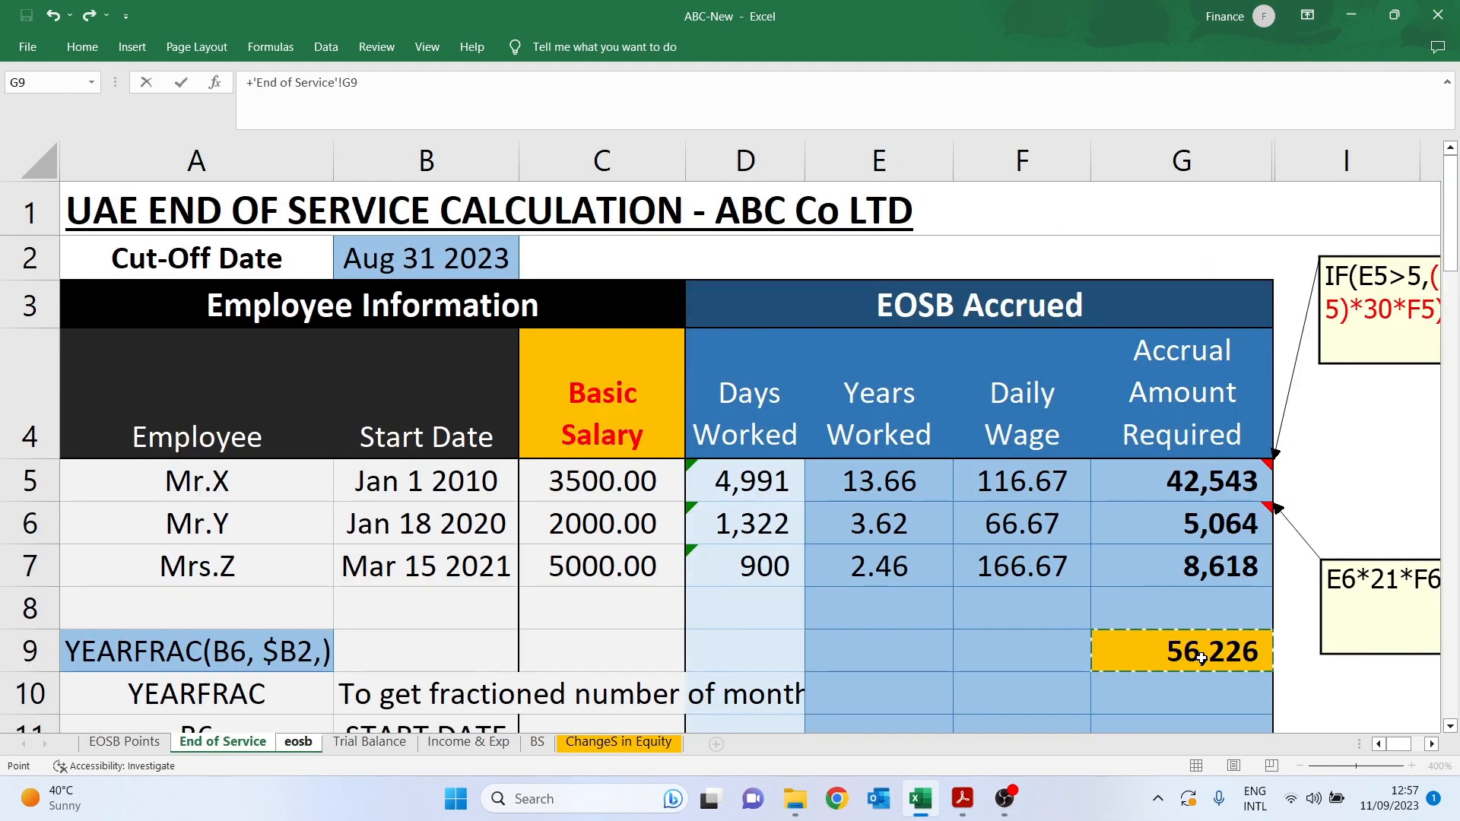
key("Return")
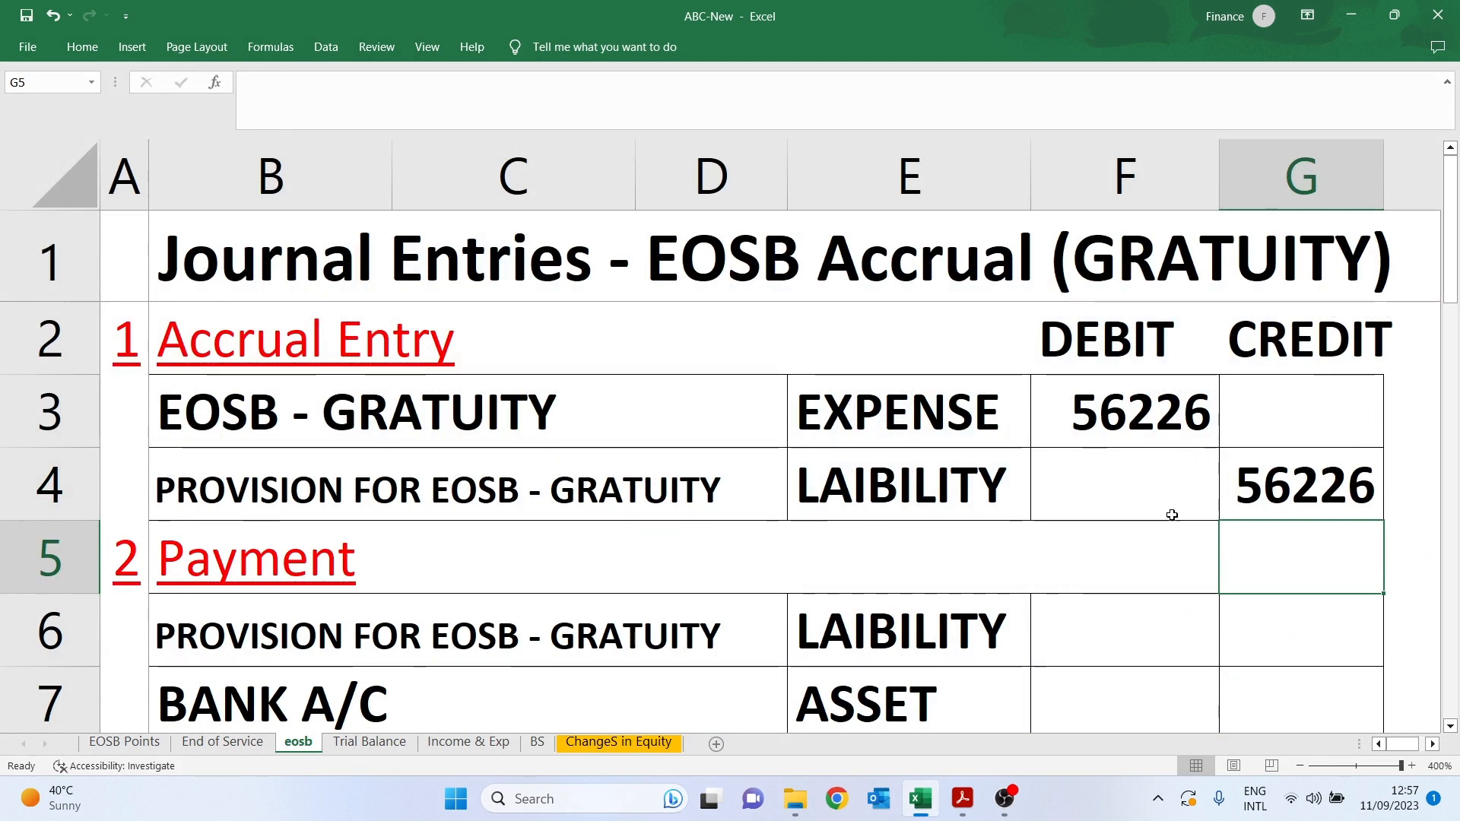
left_click(1104, 417)
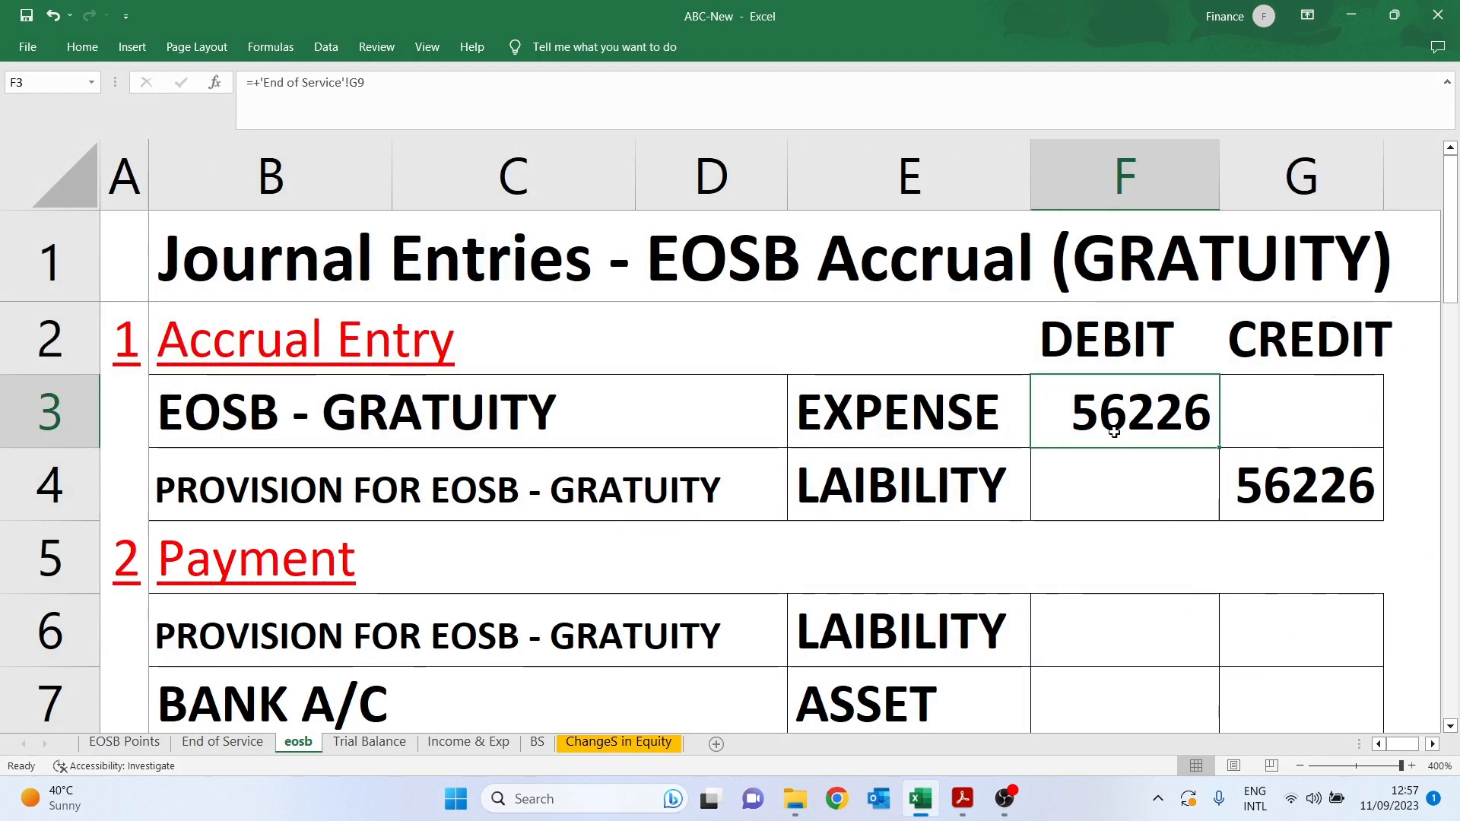
left_click(1283, 486)
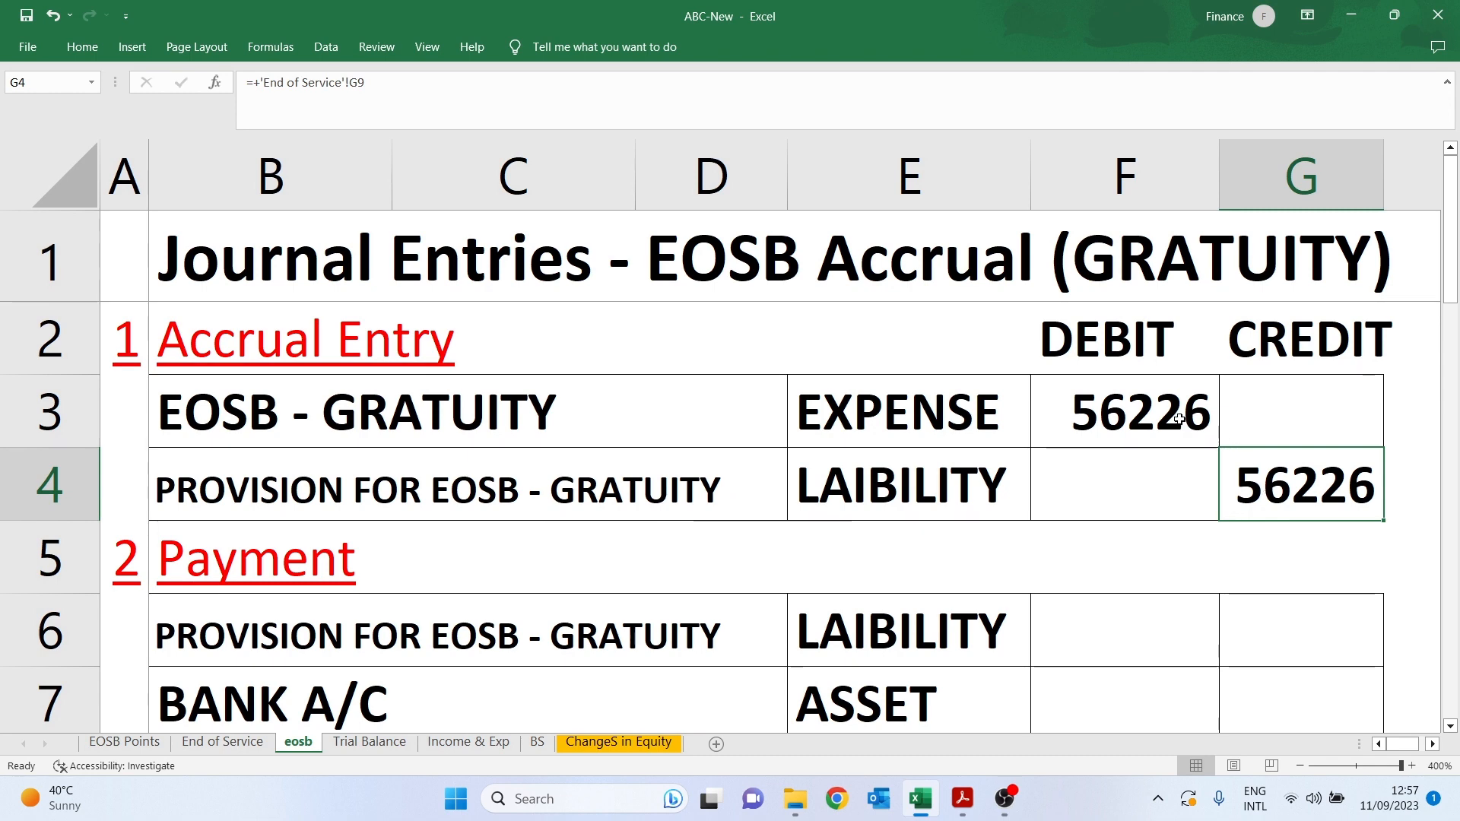
left_click(1217, 446)
left_click(1293, 483)
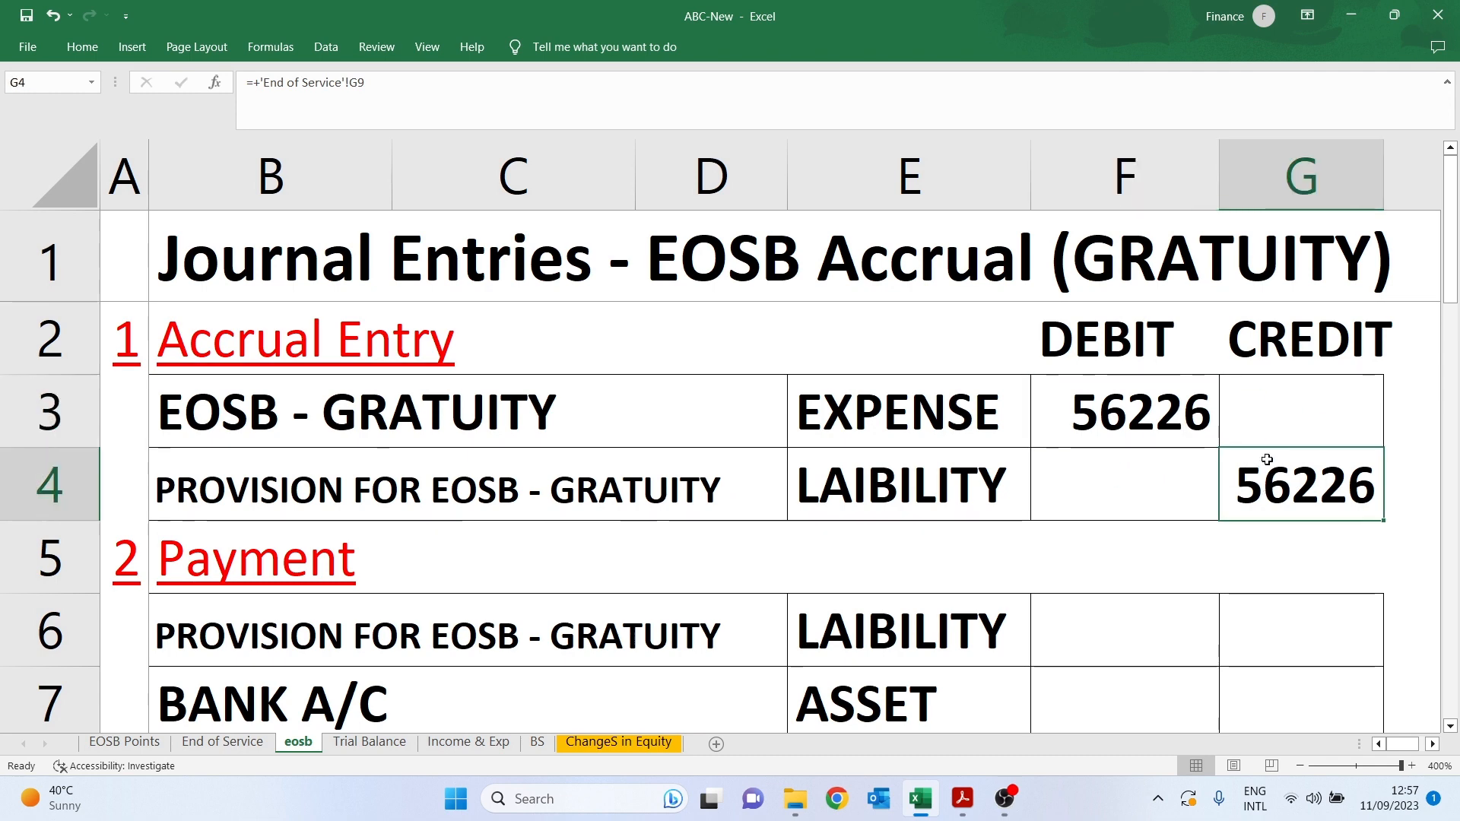
left_click(1127, 411)
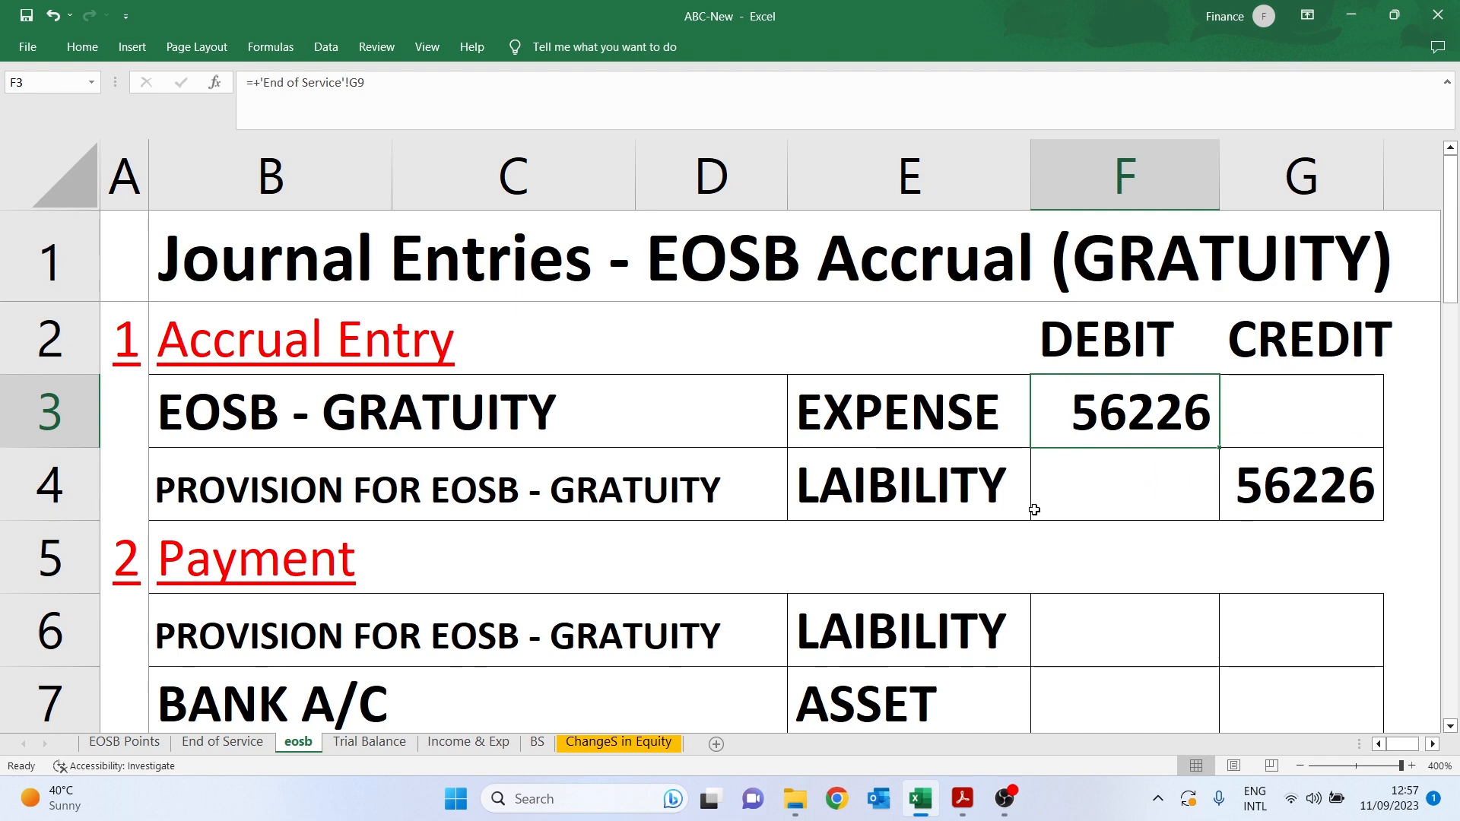
Create a copy of the End of Service sheet, placed before the EOSB Points sheet
left_click(240, 749)
right_click(242, 745)
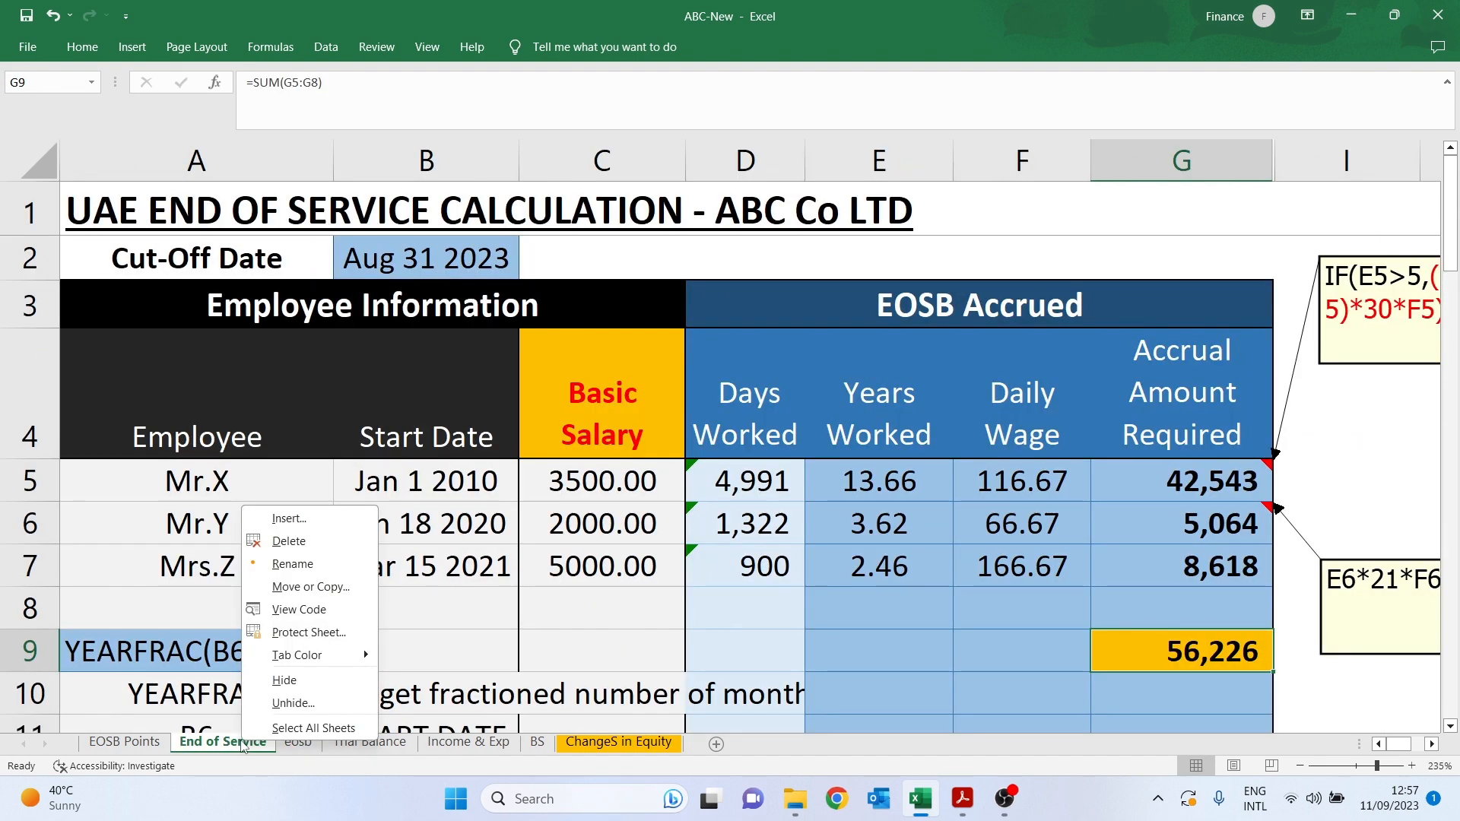
left_click(310, 587)
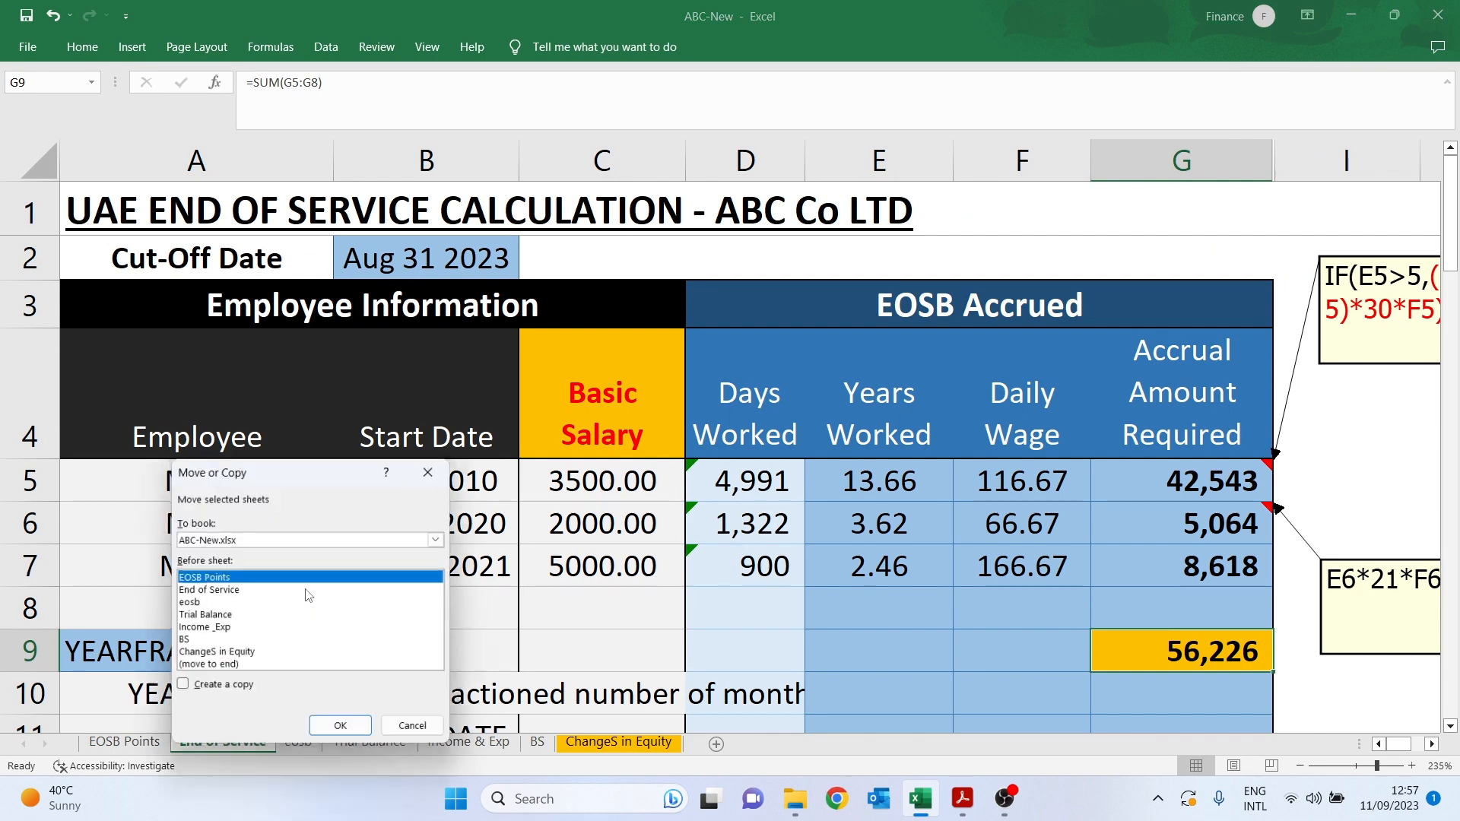
left_click(181, 690)
left_click(343, 733)
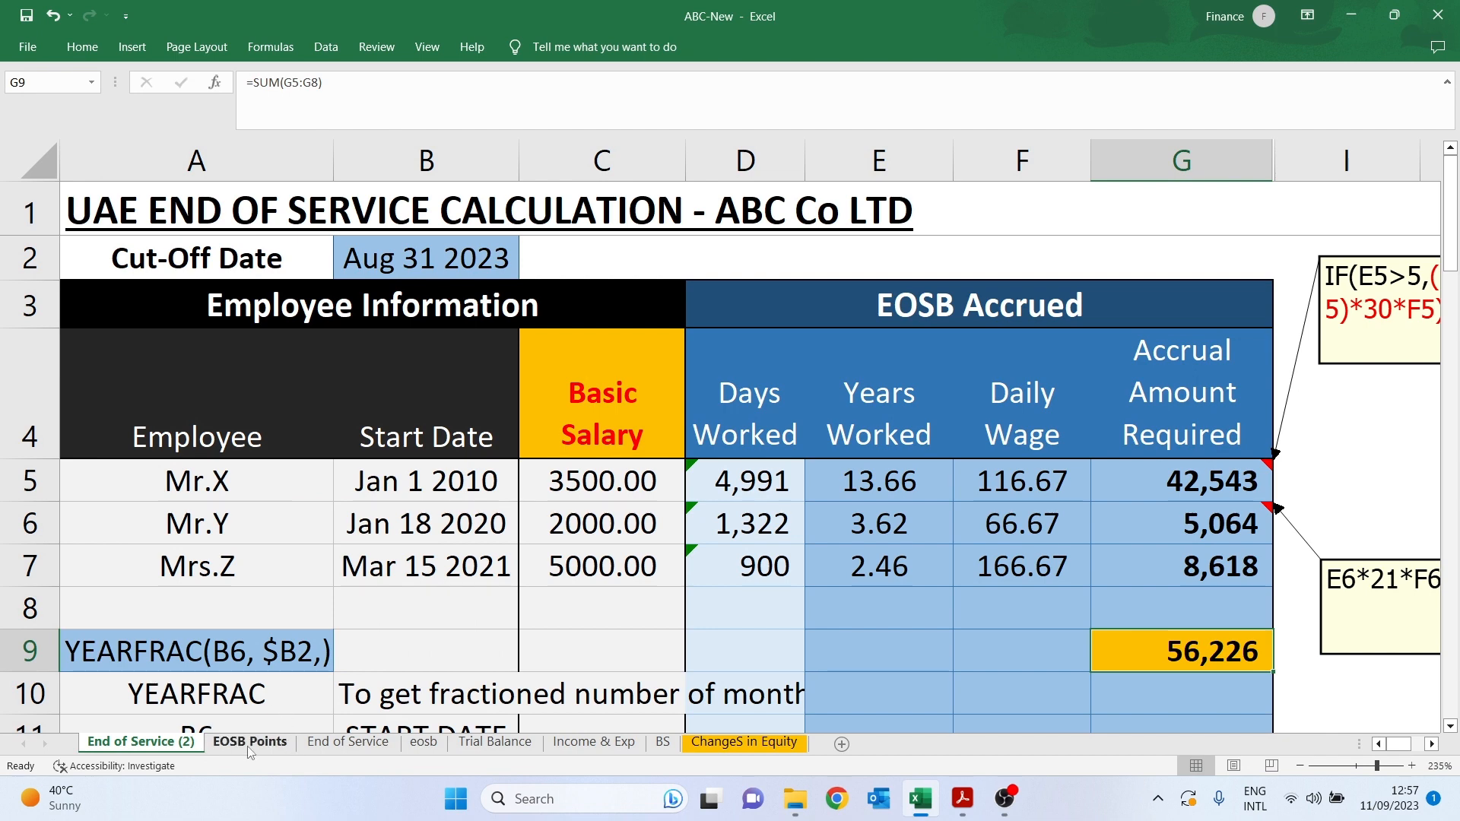
right_click(165, 748)
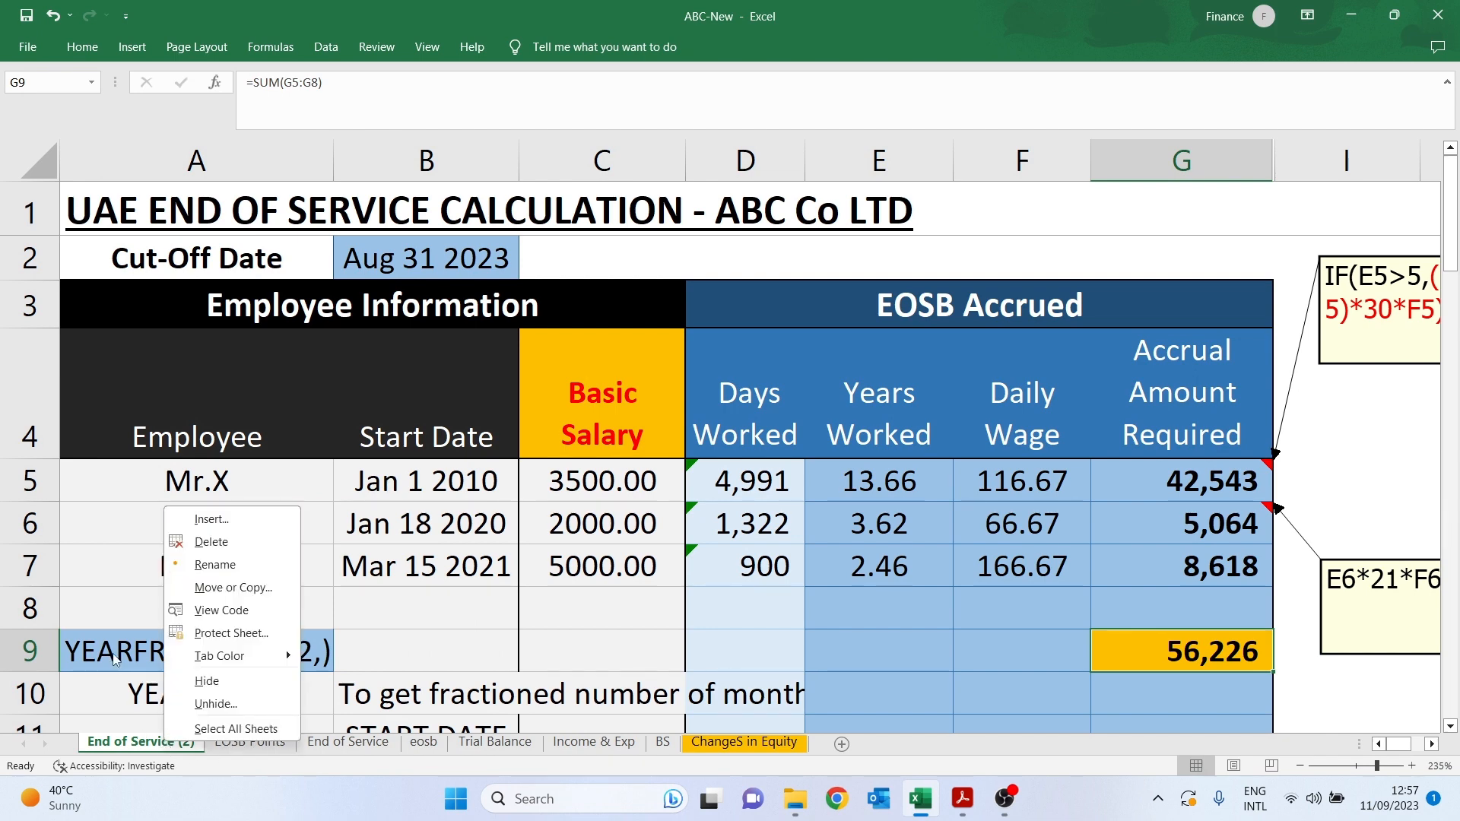
key("Escape")
Set the cut-off date in B2 of the copied End of Service (2) sheet to 30/9
left_click(407, 261)
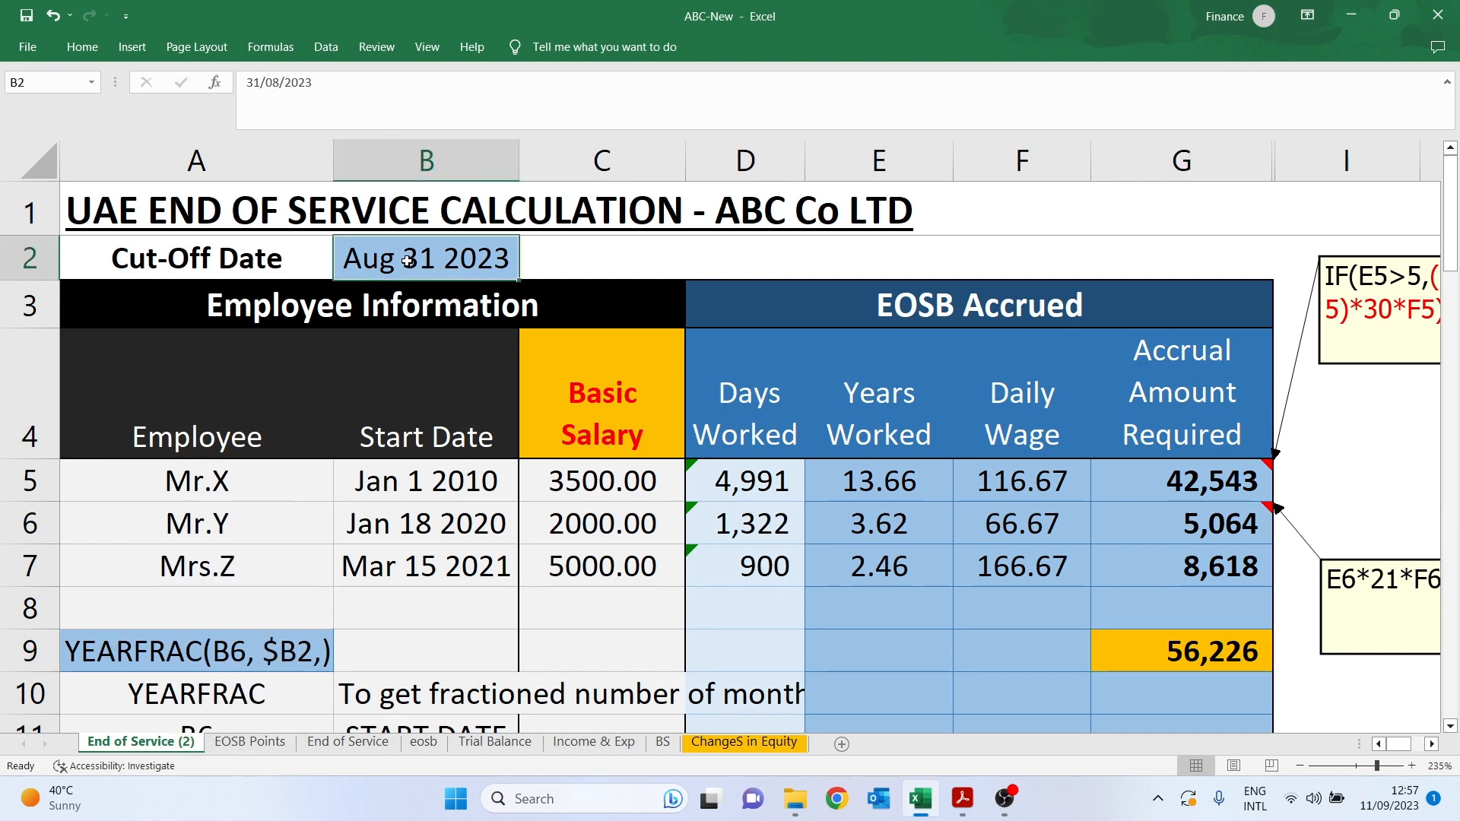
type("30/9")
key("Return")
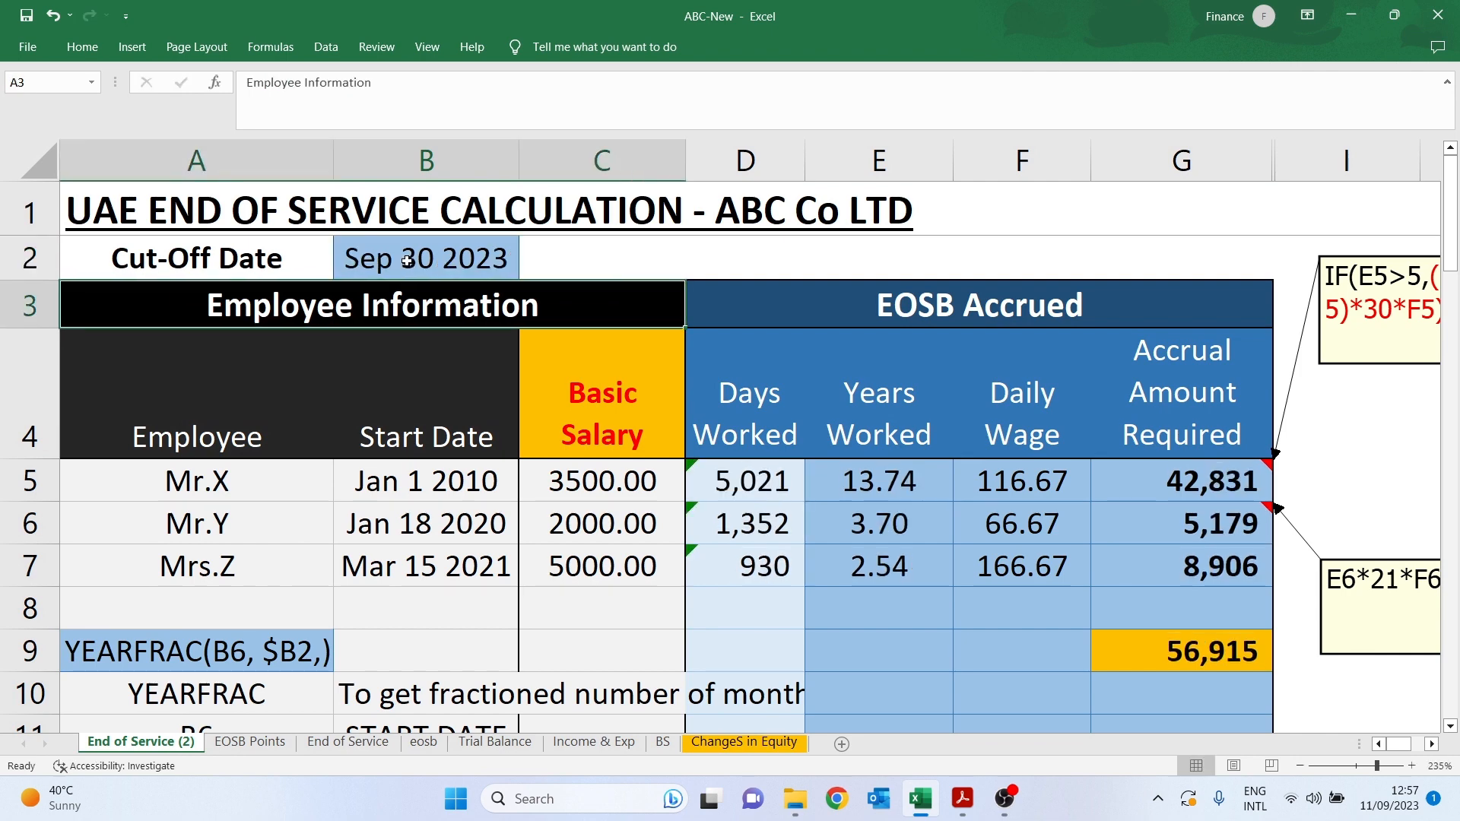
left_click(420, 273)
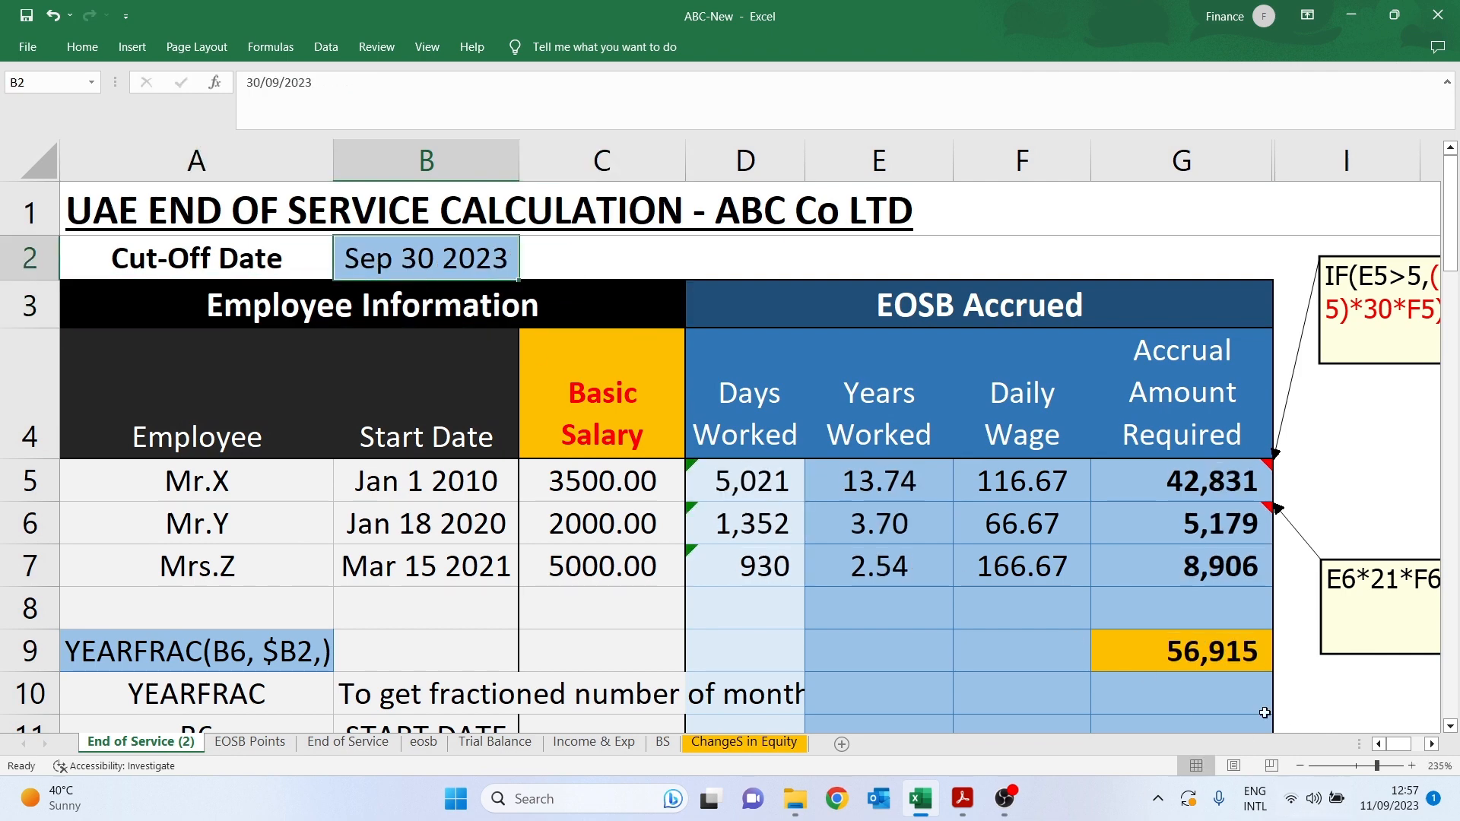
Compare the G9 accrual totals of End of Service (2) and End of Service, checking the discussion points and the eosb accrual entry
left_click(1192, 652)
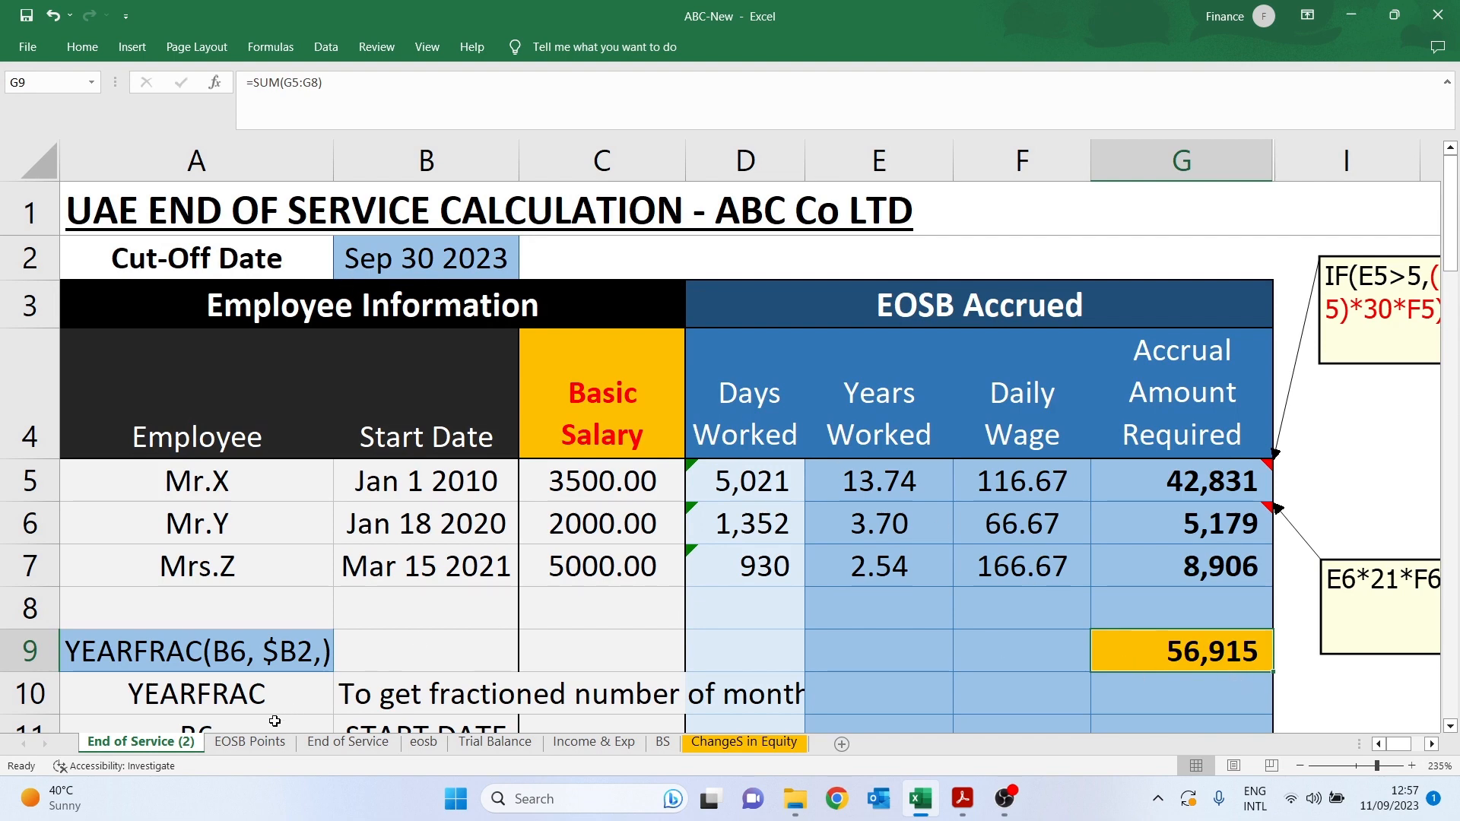
left_click(262, 742)
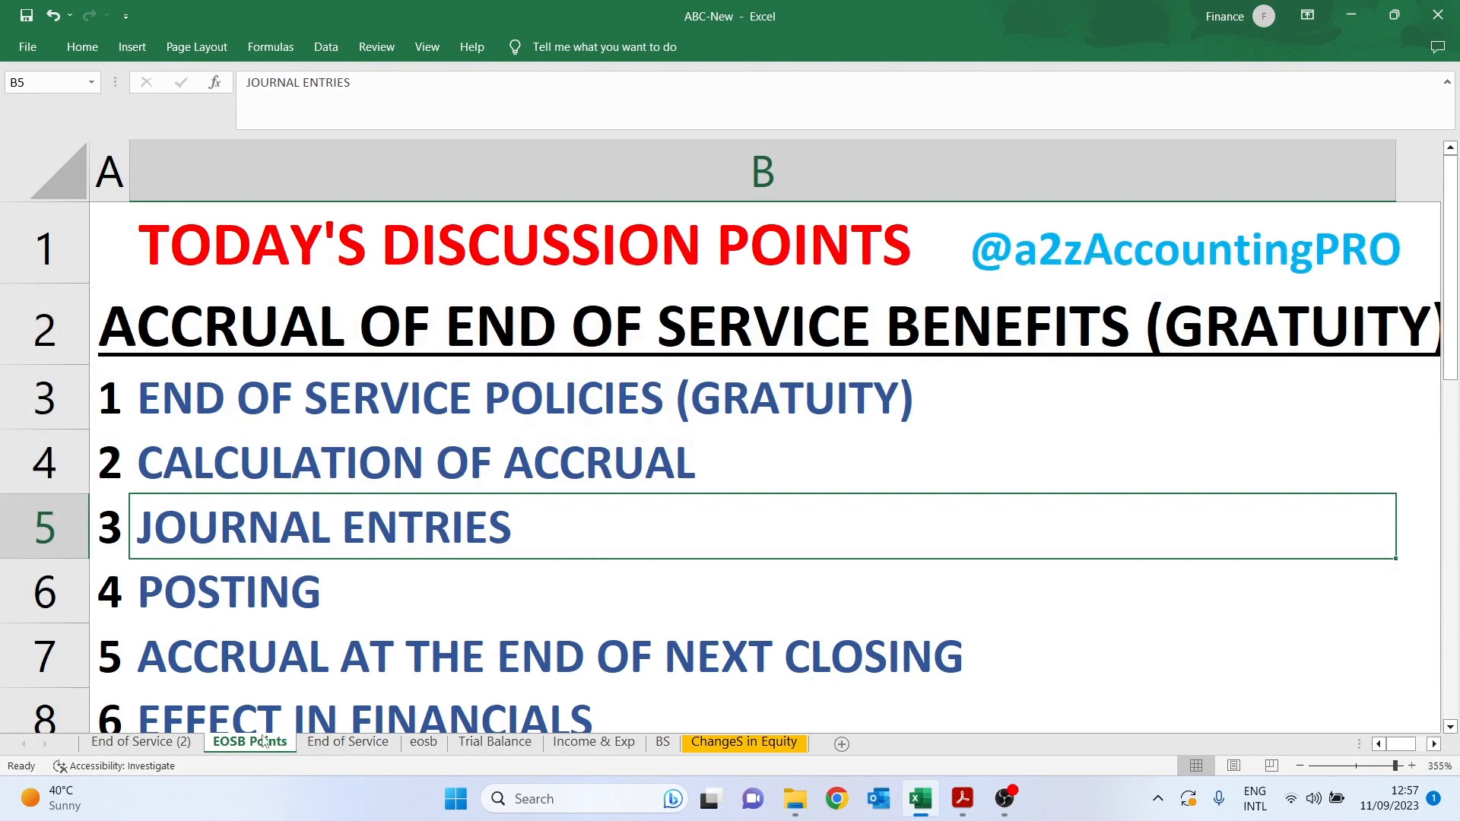
left_click(417, 744)
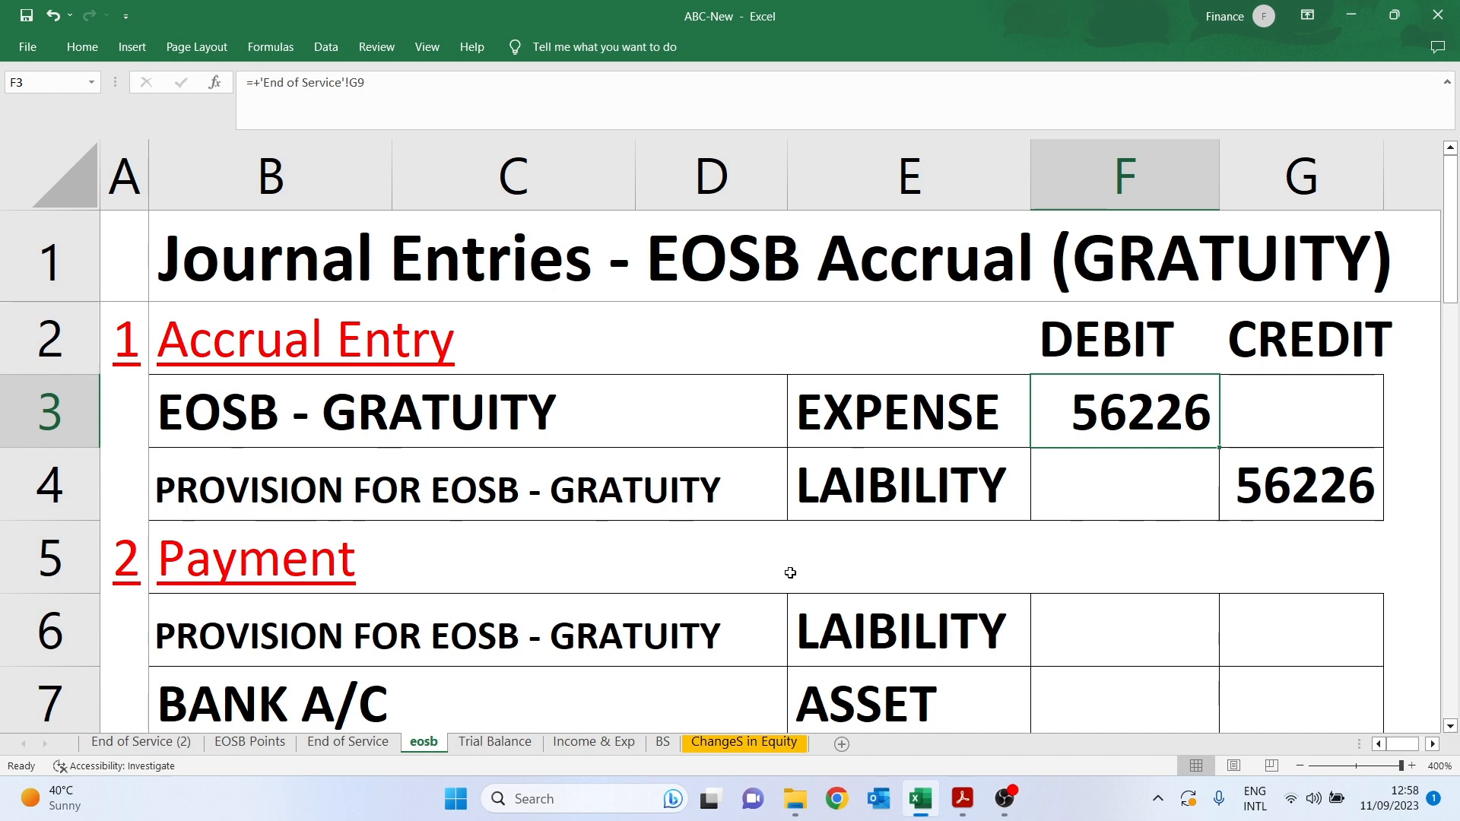
key("ctrl+Page_Up")
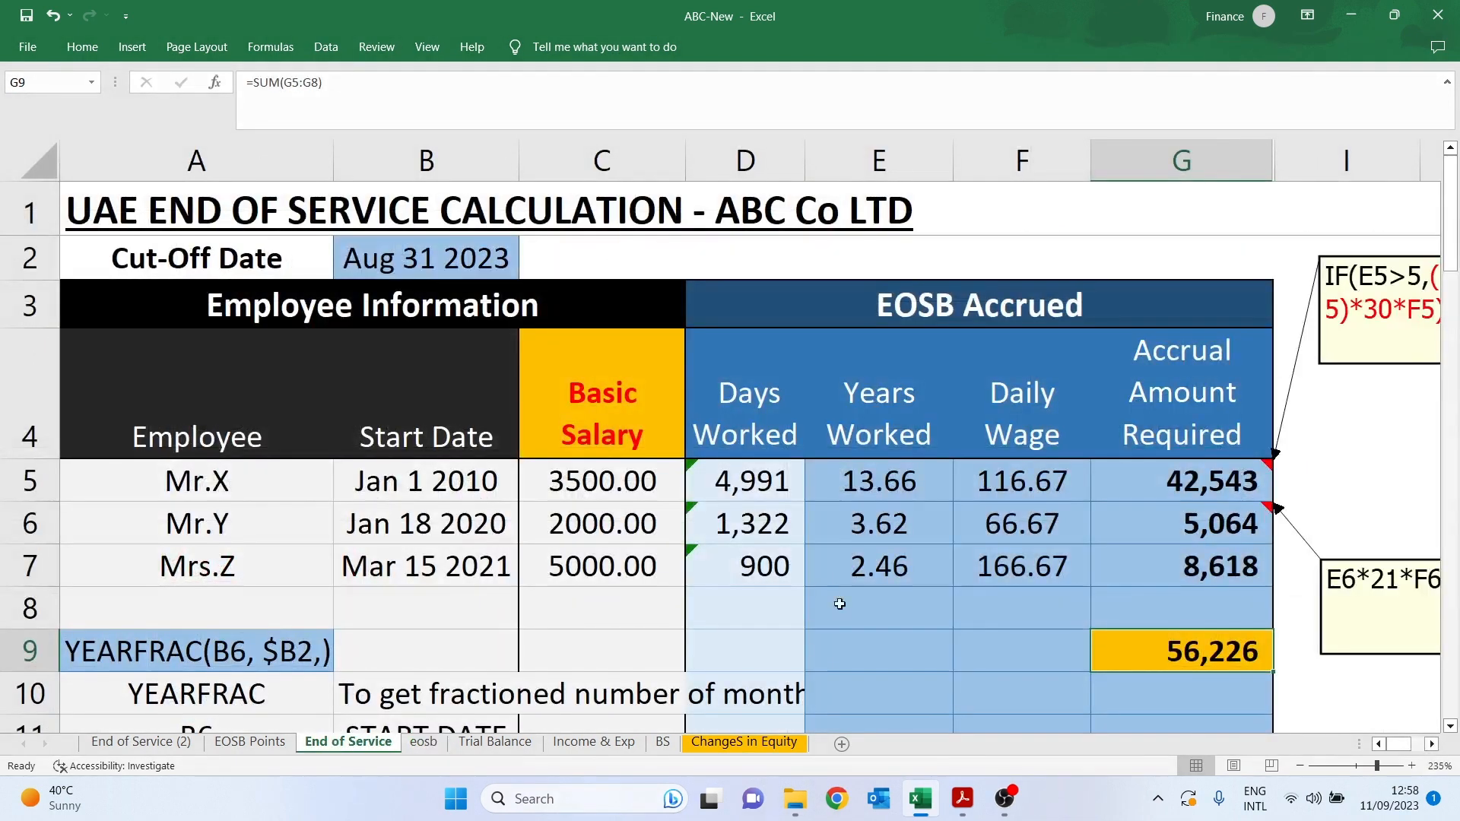
left_click(144, 743)
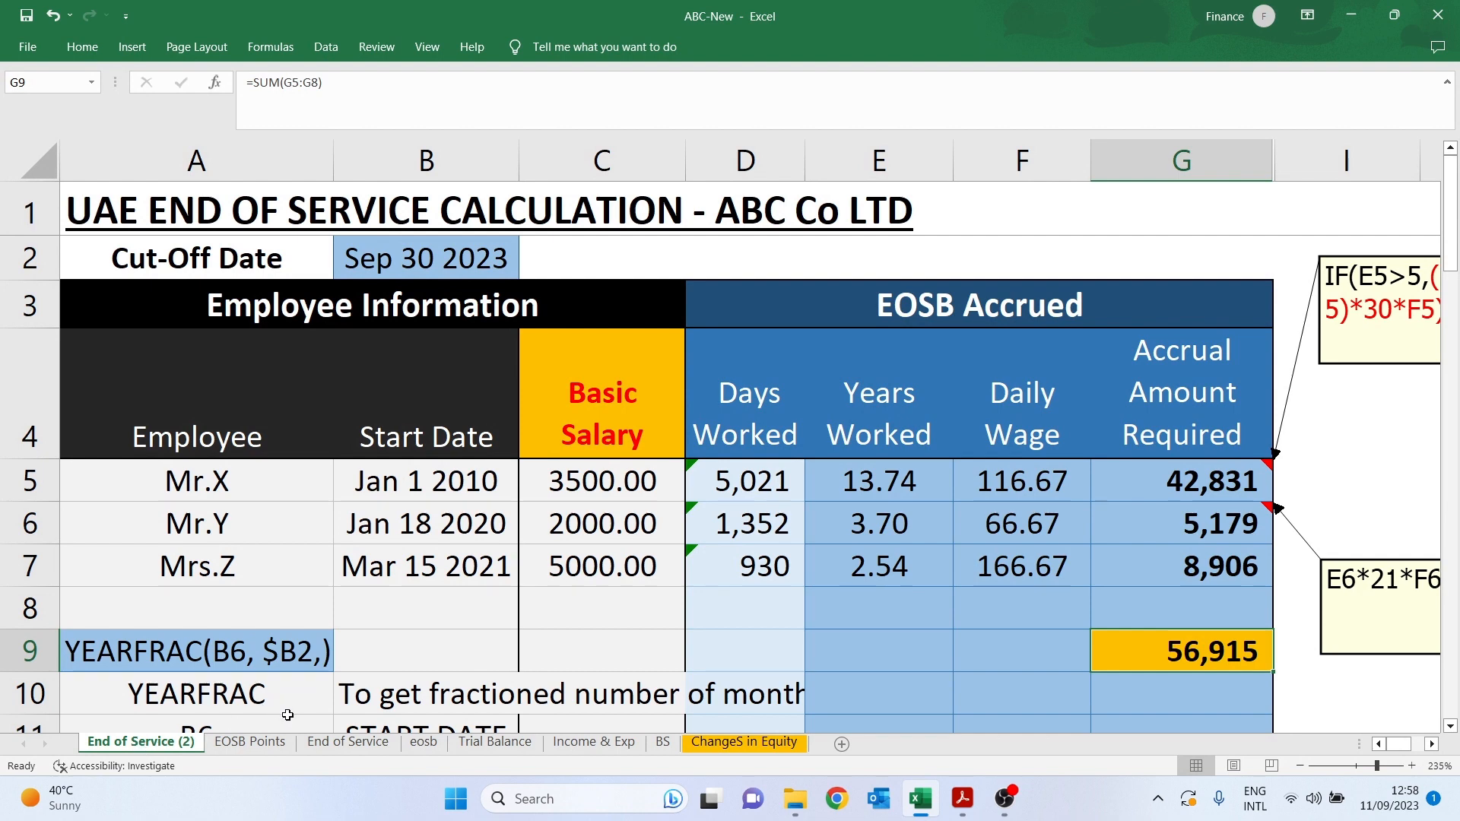
left_click(349, 743)
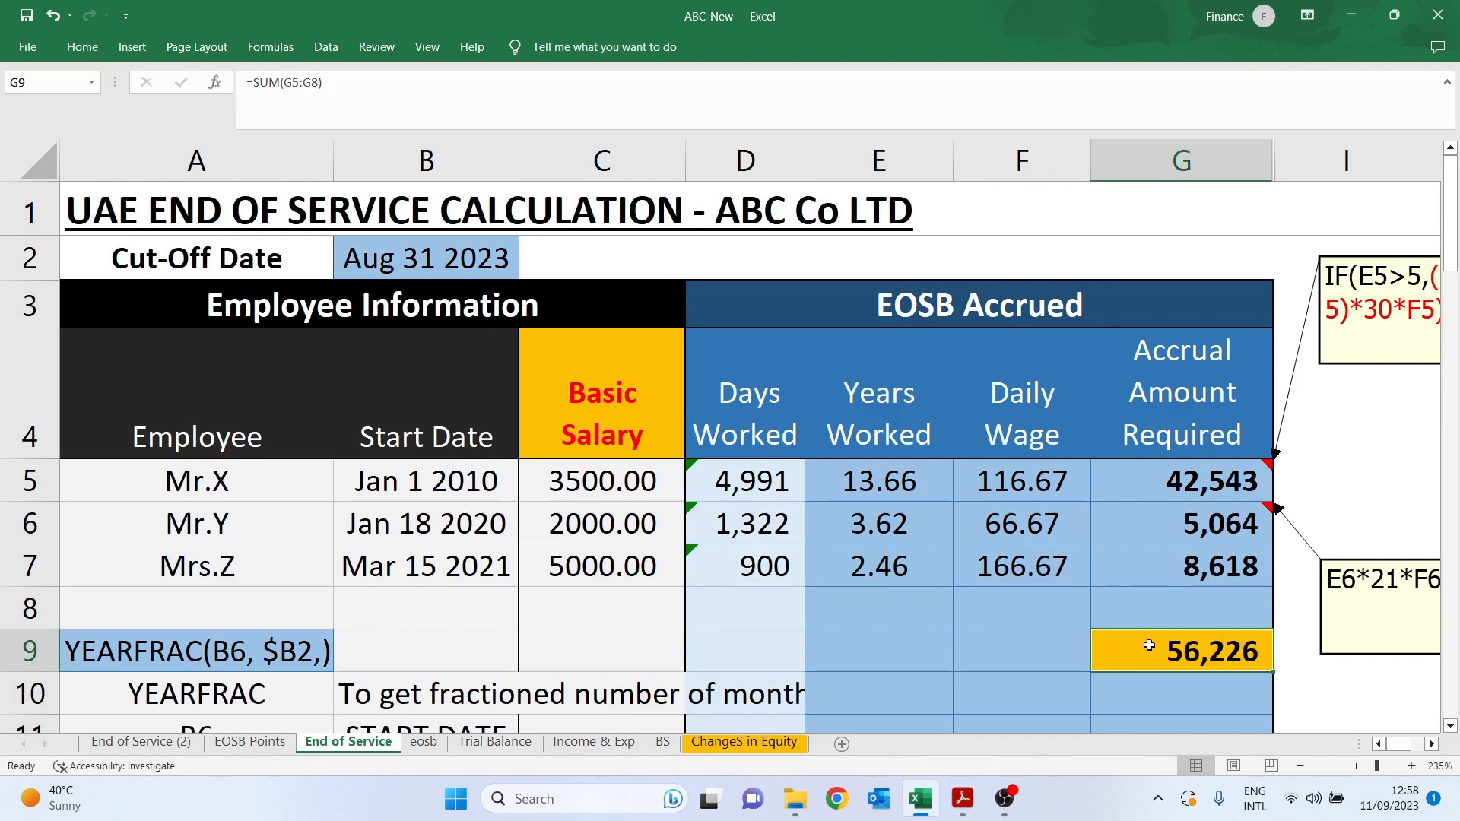
left_click(156, 742)
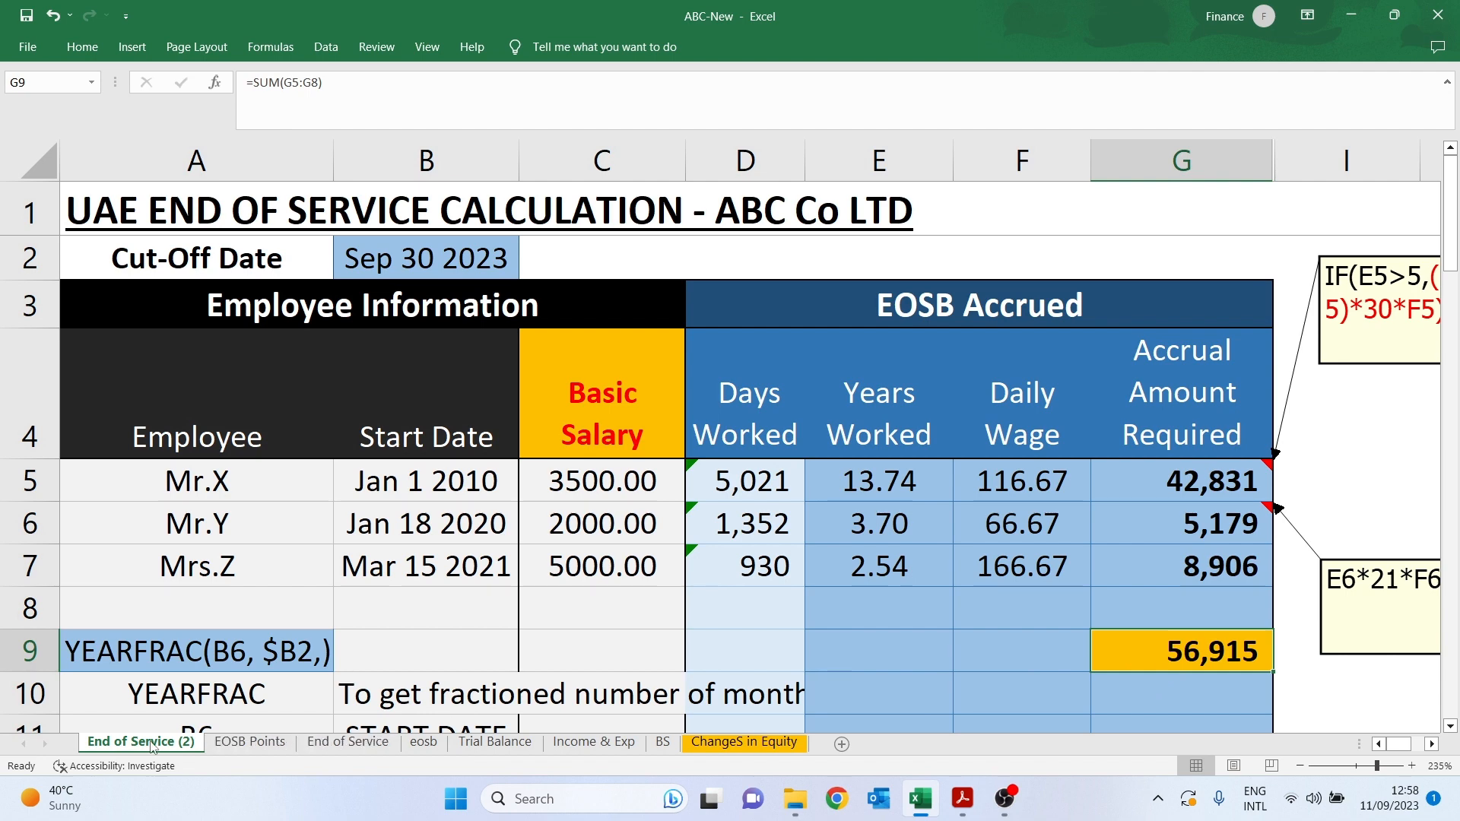
Bring the August total into G10 of End of Service (2) by linking it to G9 of End of Service
scroll(1035, 643, "down", 1)
left_click(1174, 464)
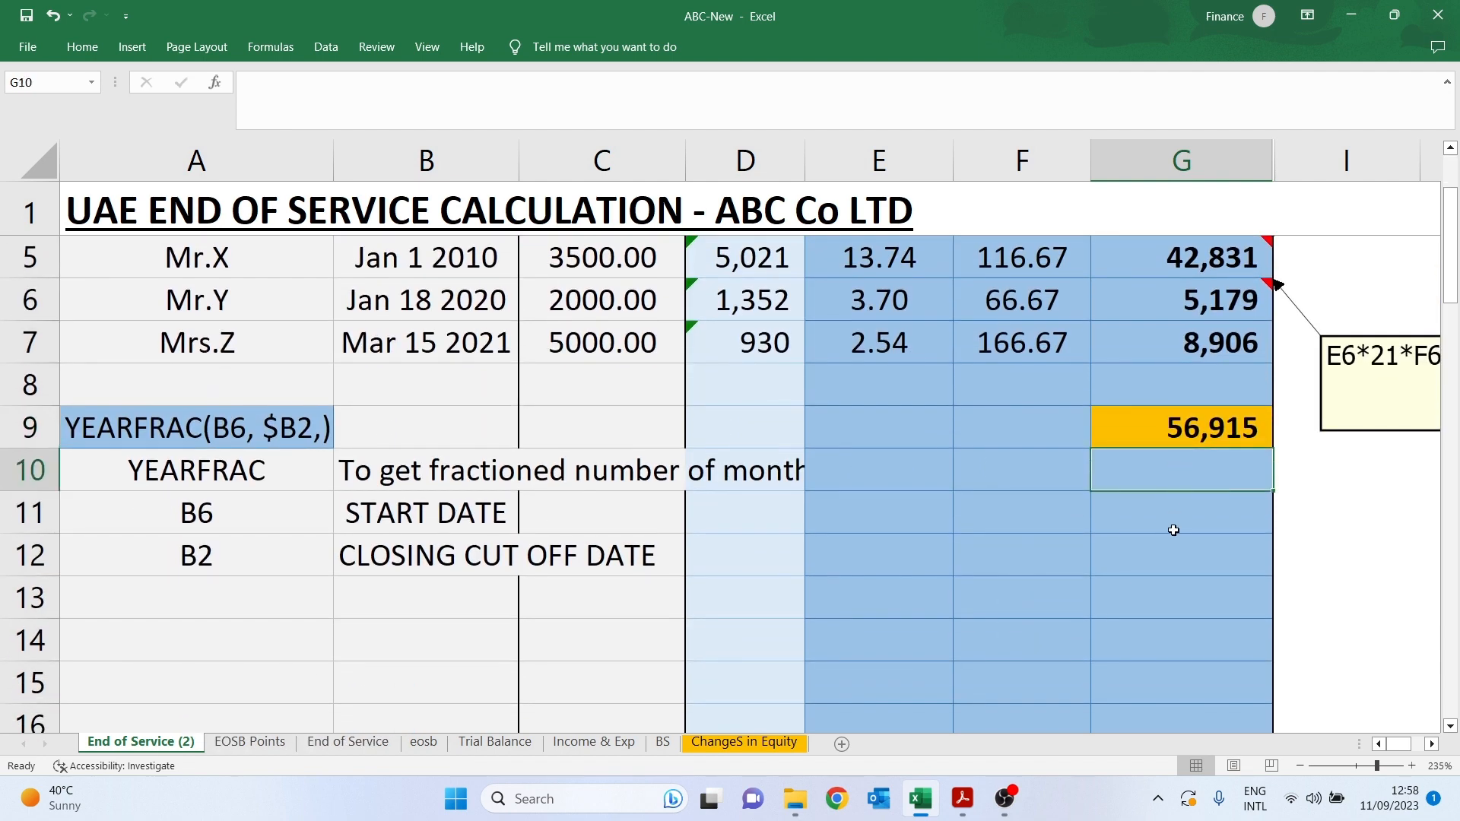
type("+")
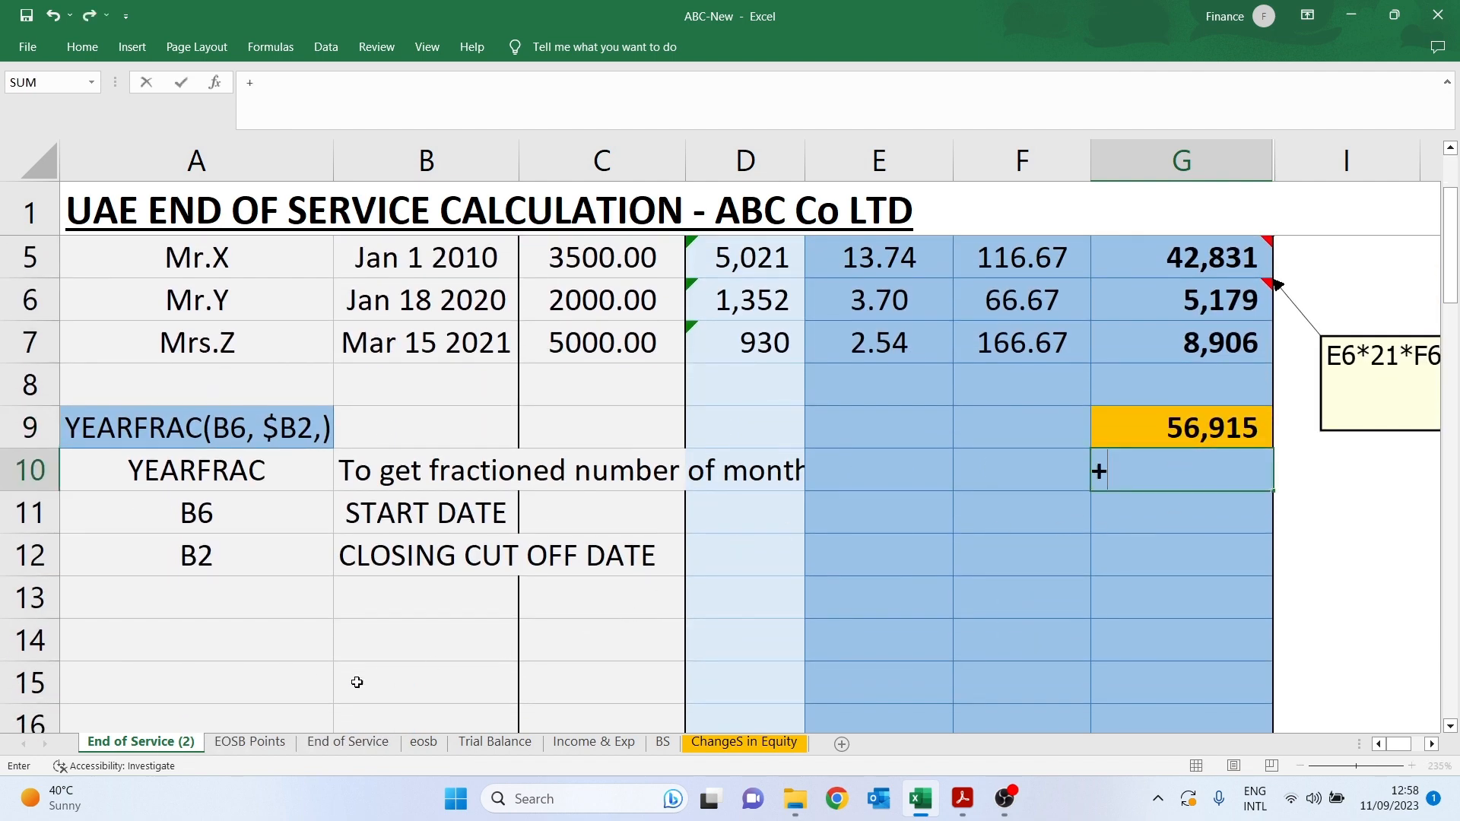
left_click(348, 741)
left_click(1186, 645)
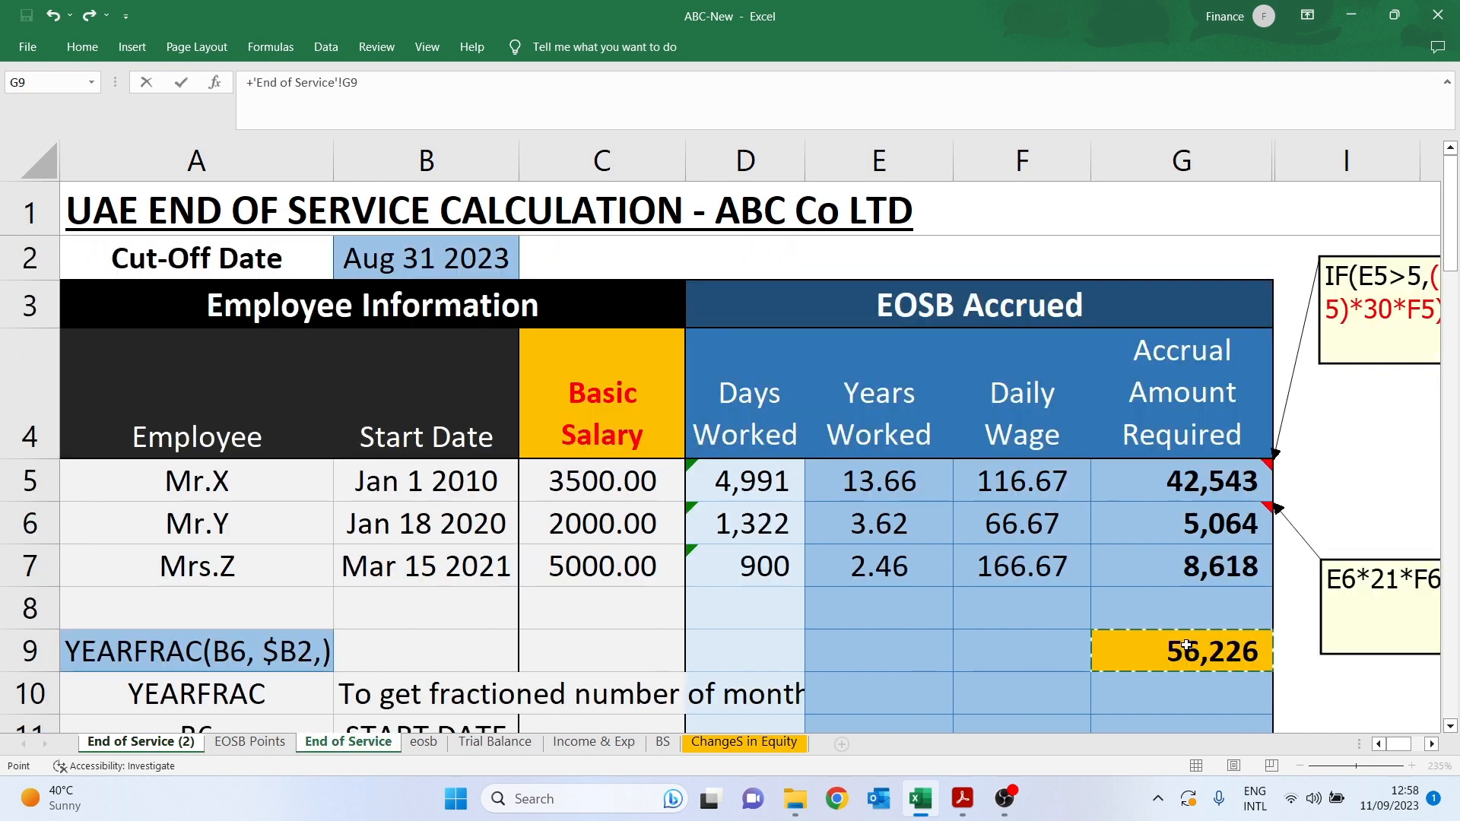
key("Return")
Calculate the additional September accrual in G12 of End of Service (2) as G9 minus G10
left_click(1192, 548)
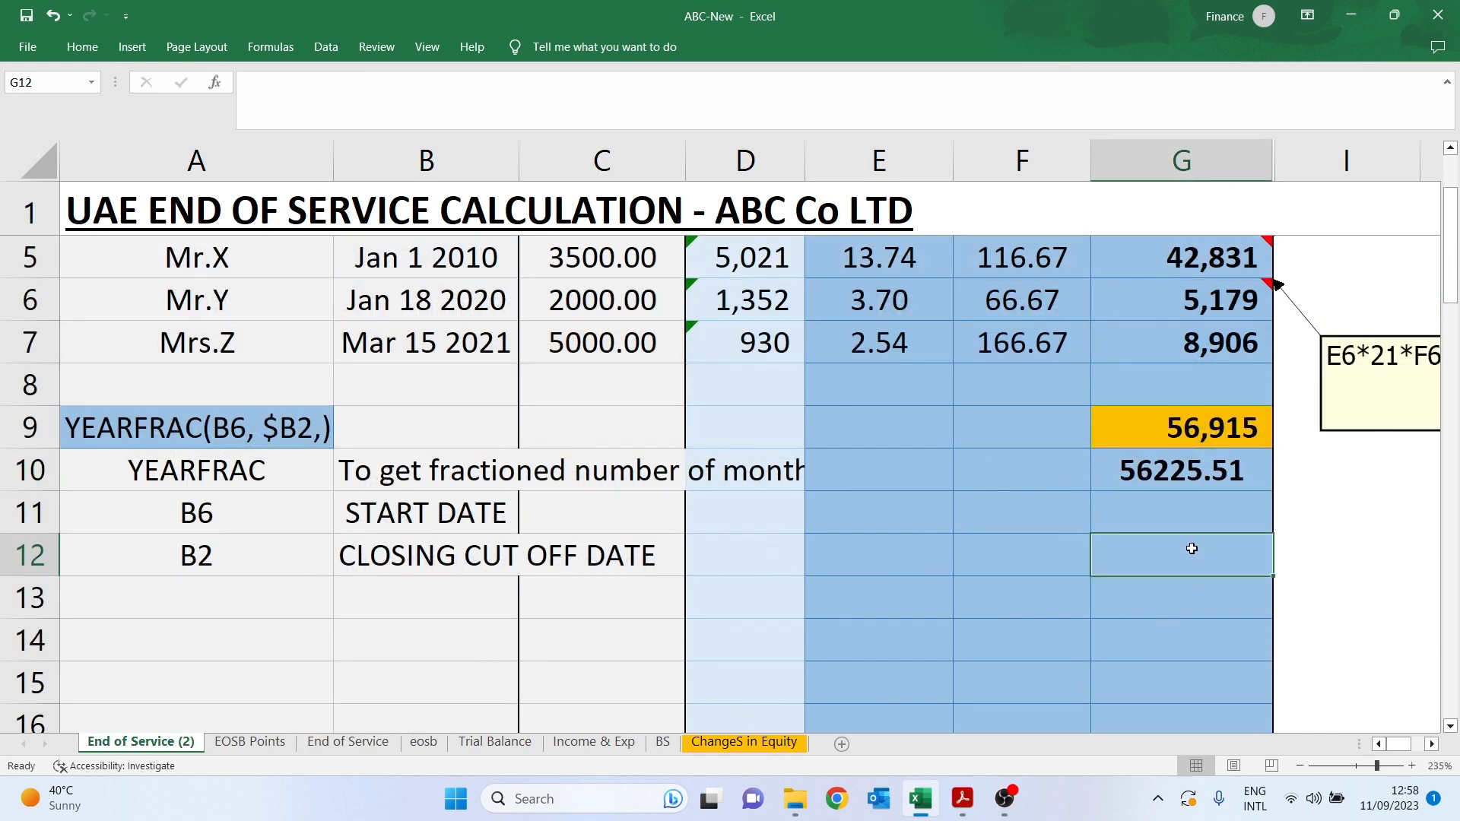
type("+")
left_click(1206, 427)
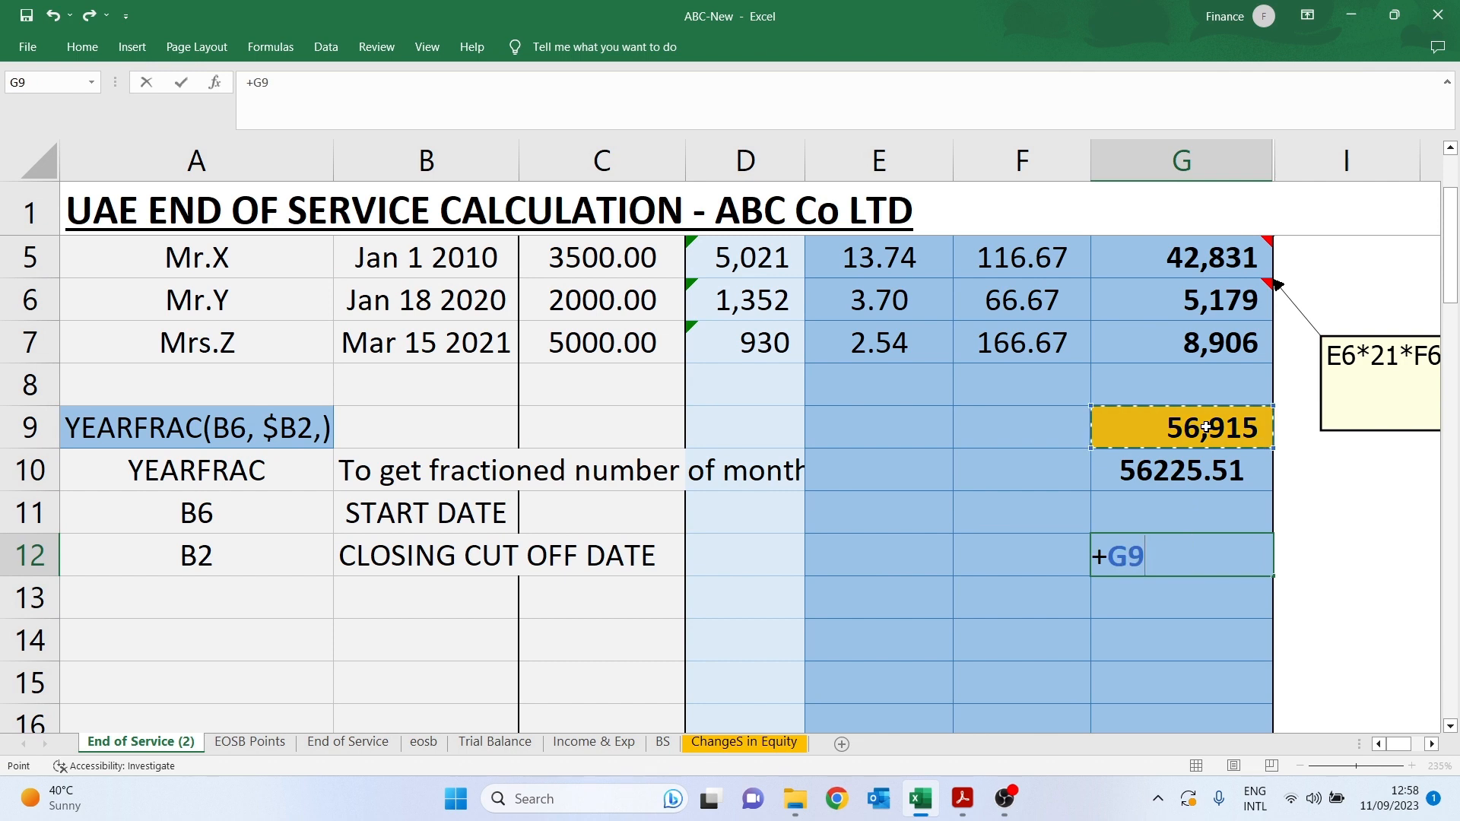
type("-")
left_click(1206, 475)
key("Return")
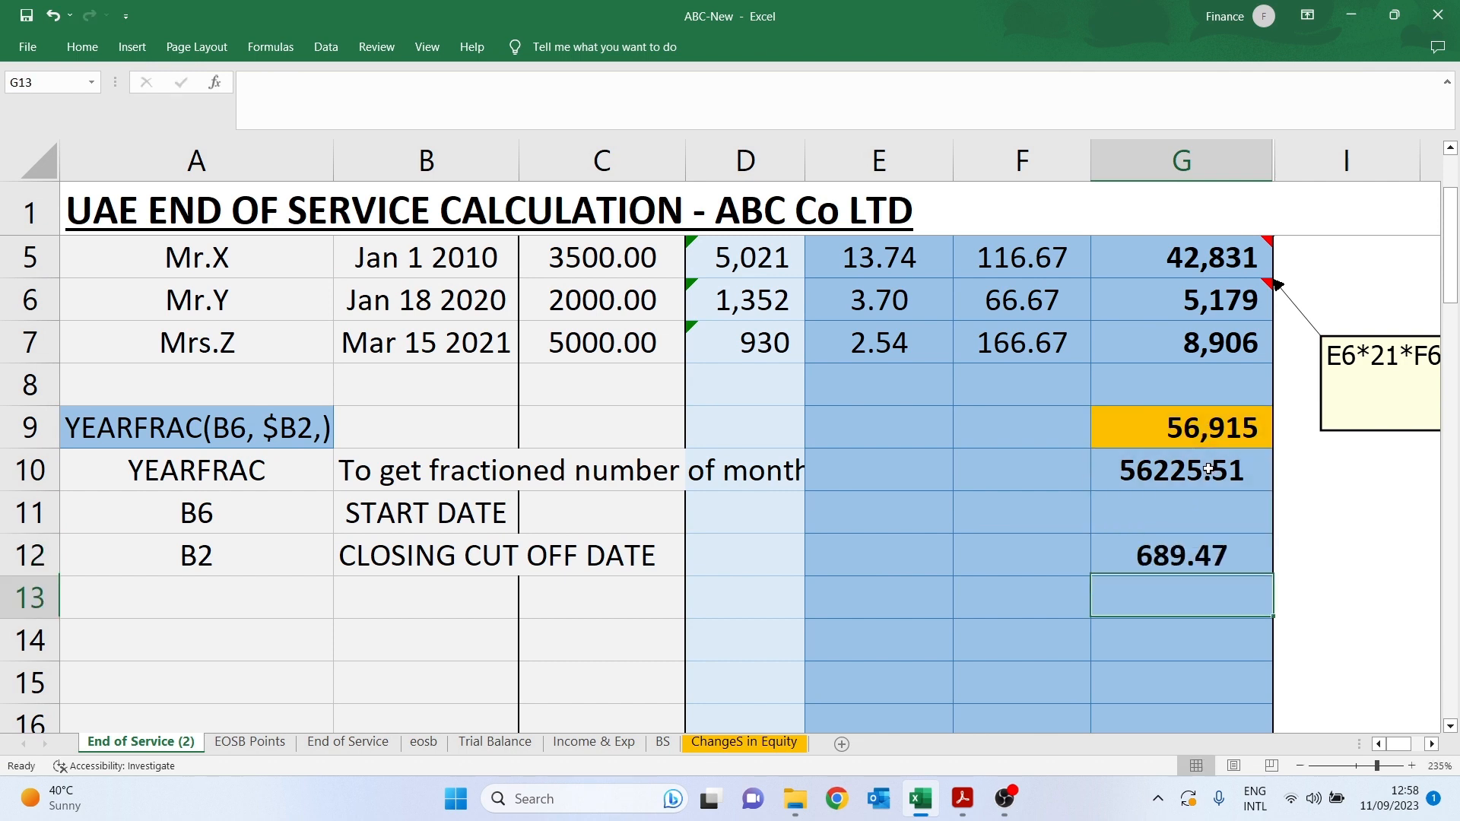
Review the accrual difference in G12 against the End of Service total and the accrual entry in eosb
left_click(1182, 563)
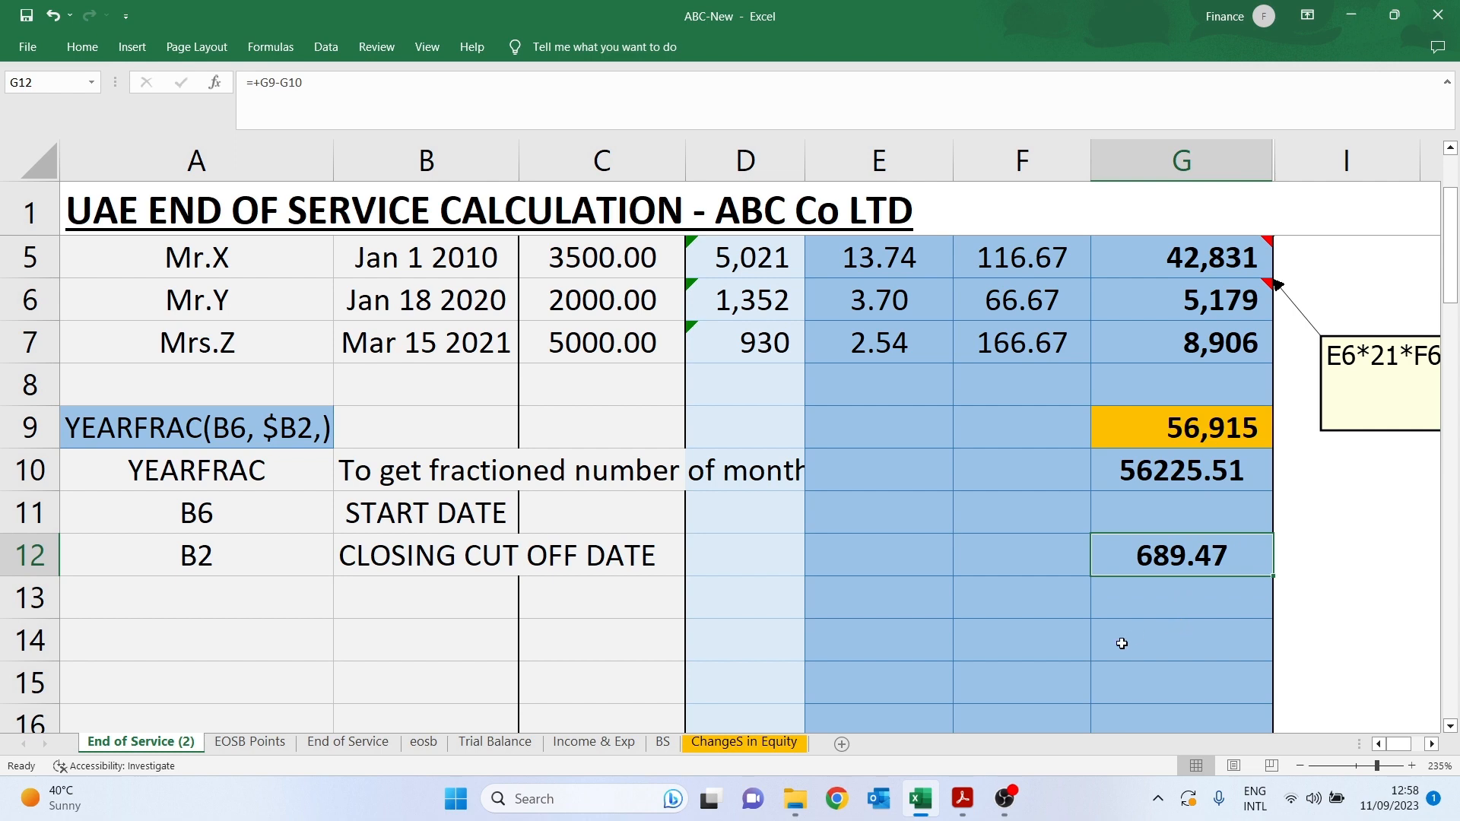
scroll(1121, 643, "up", 1)
scroll(1122, 643, "down", 1)
left_click(358, 742)
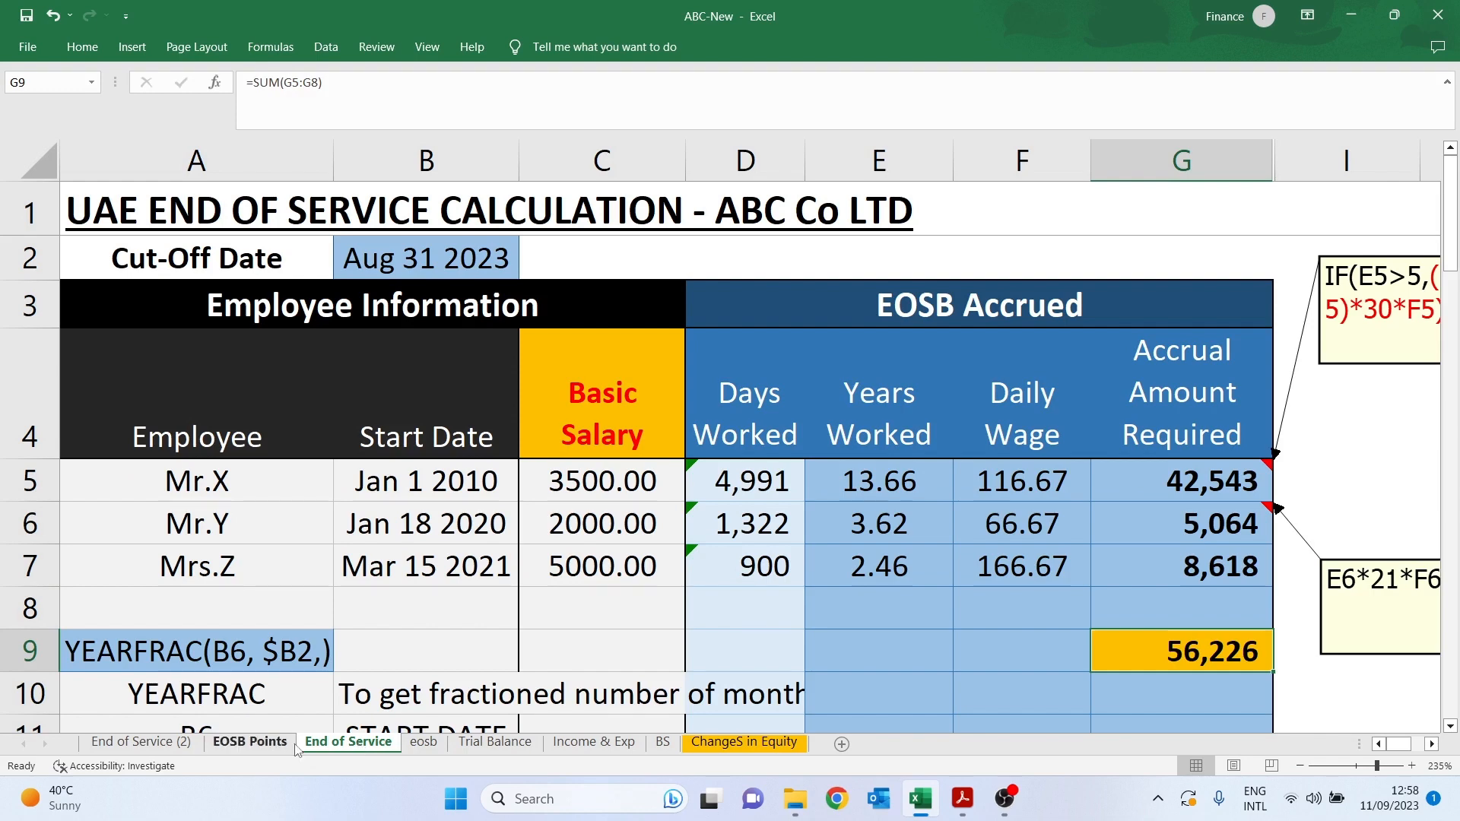
left_click(440, 744)
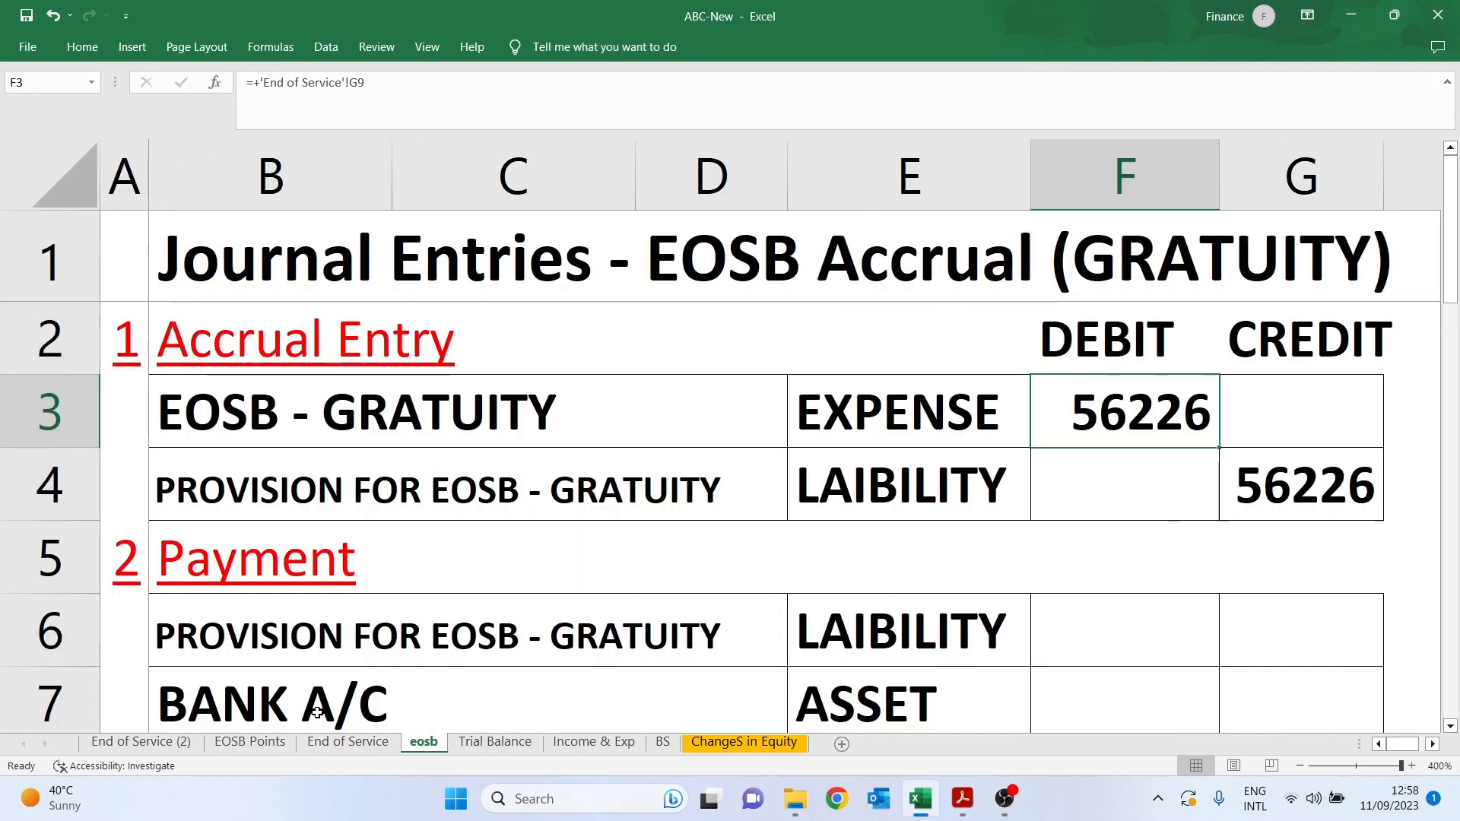
Review the debit in F3 and credit in G4 of the eosb accrual entry alongside End of Service (2) and the discussion points
left_click(188, 748)
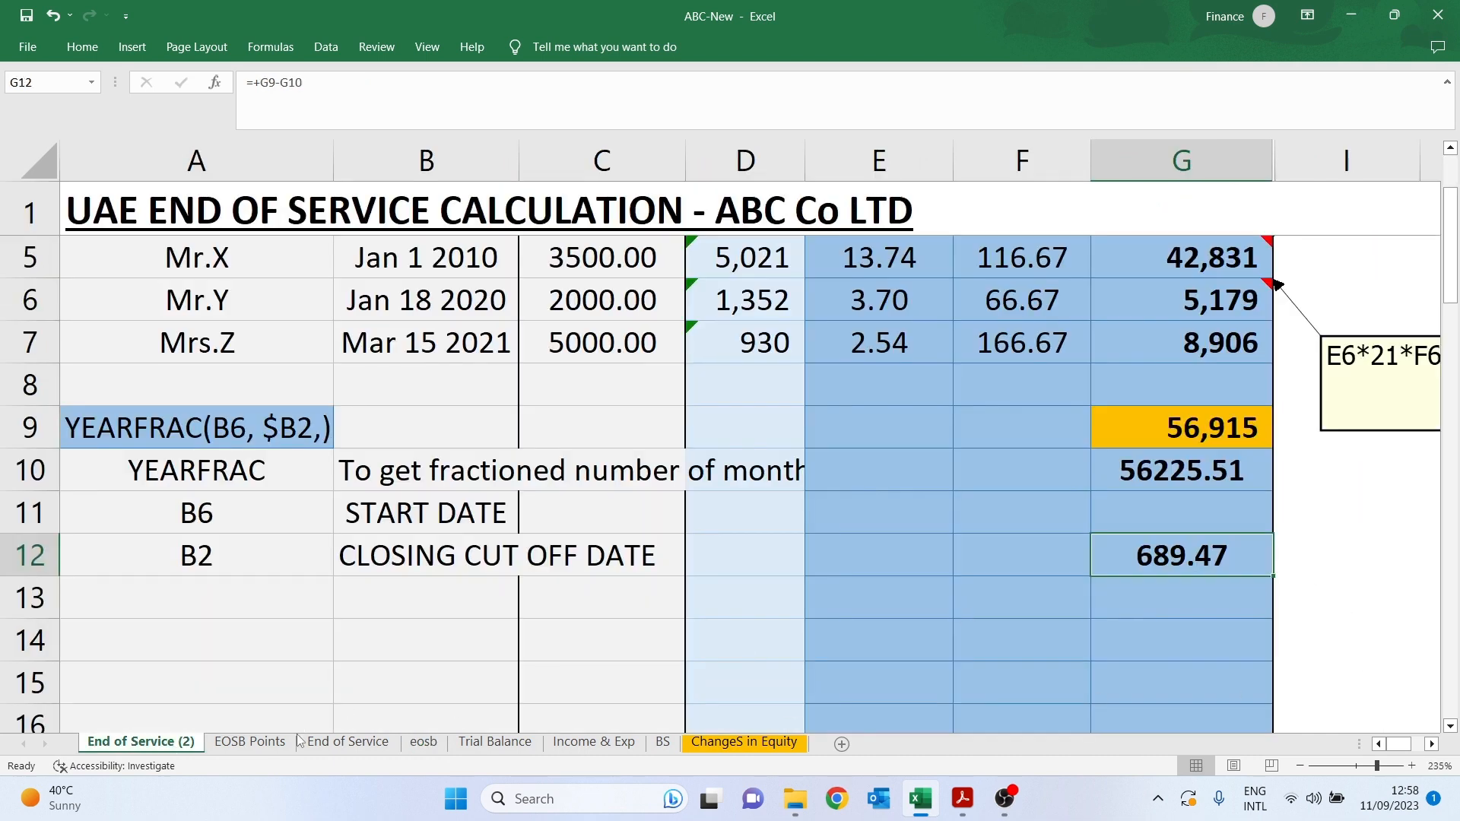
left_click(347, 741)
left_click(424, 741)
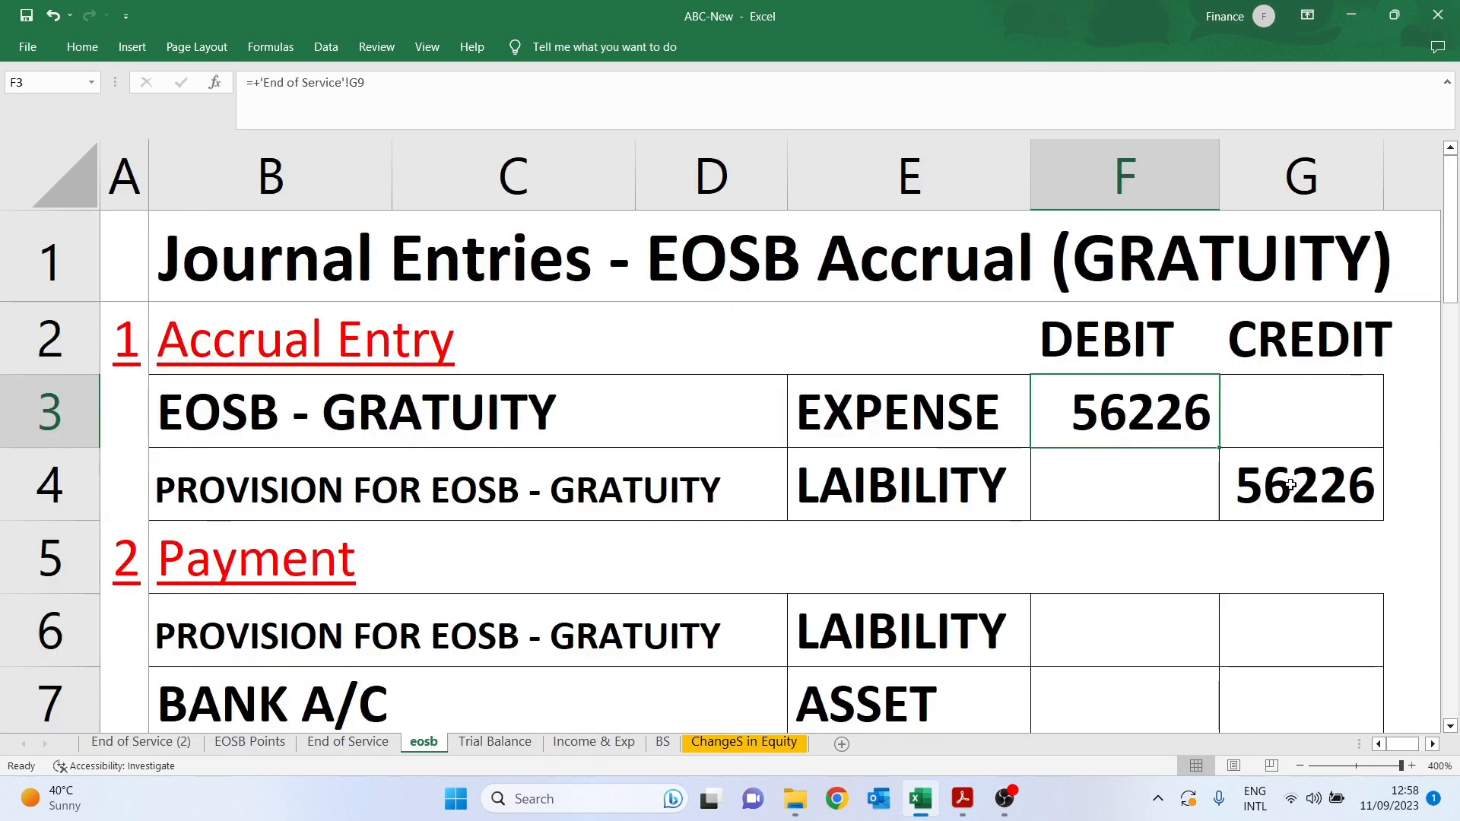
left_click(1290, 484)
left_click(1125, 410)
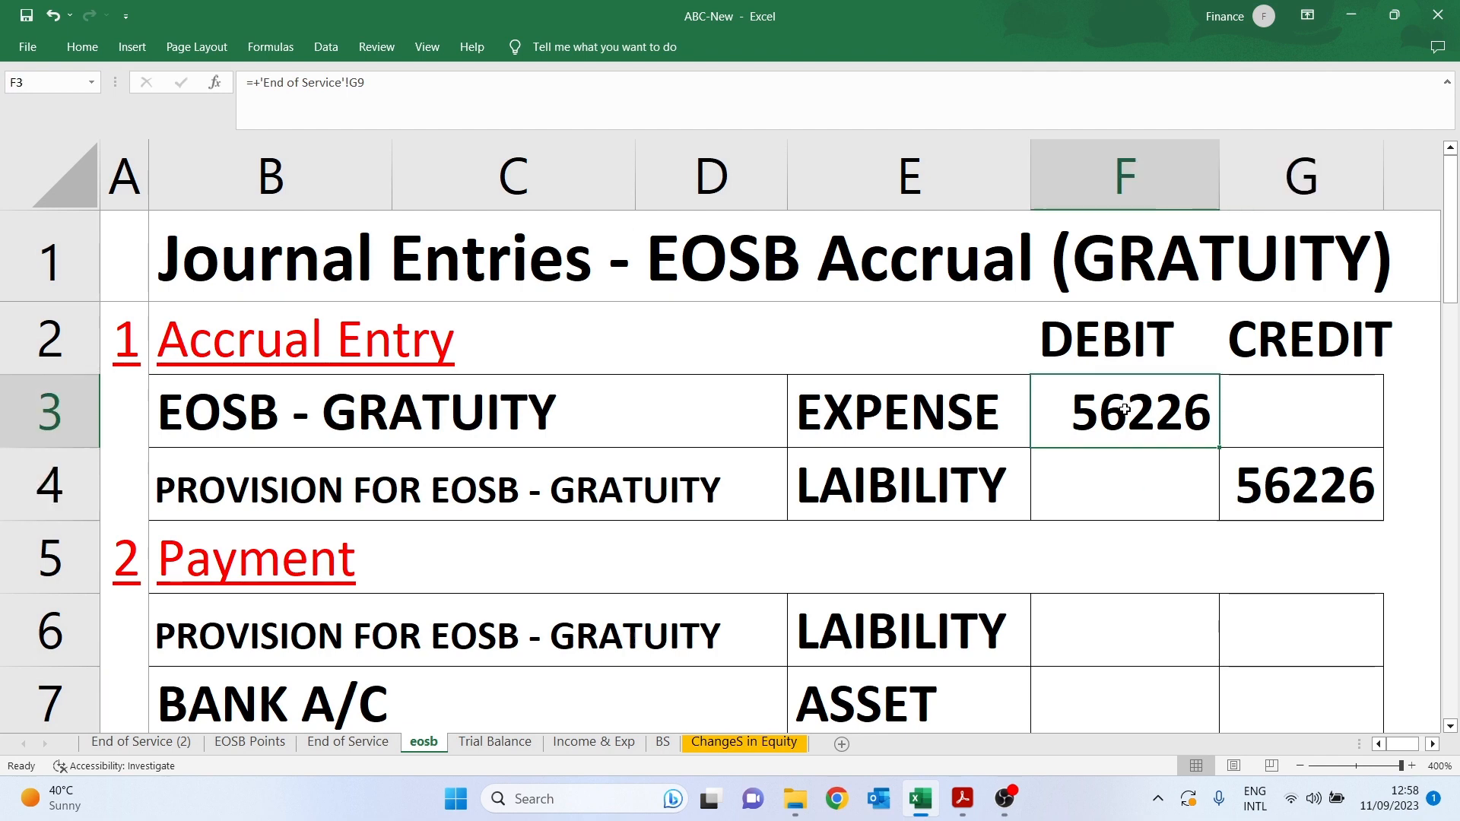
left_click(1297, 485)
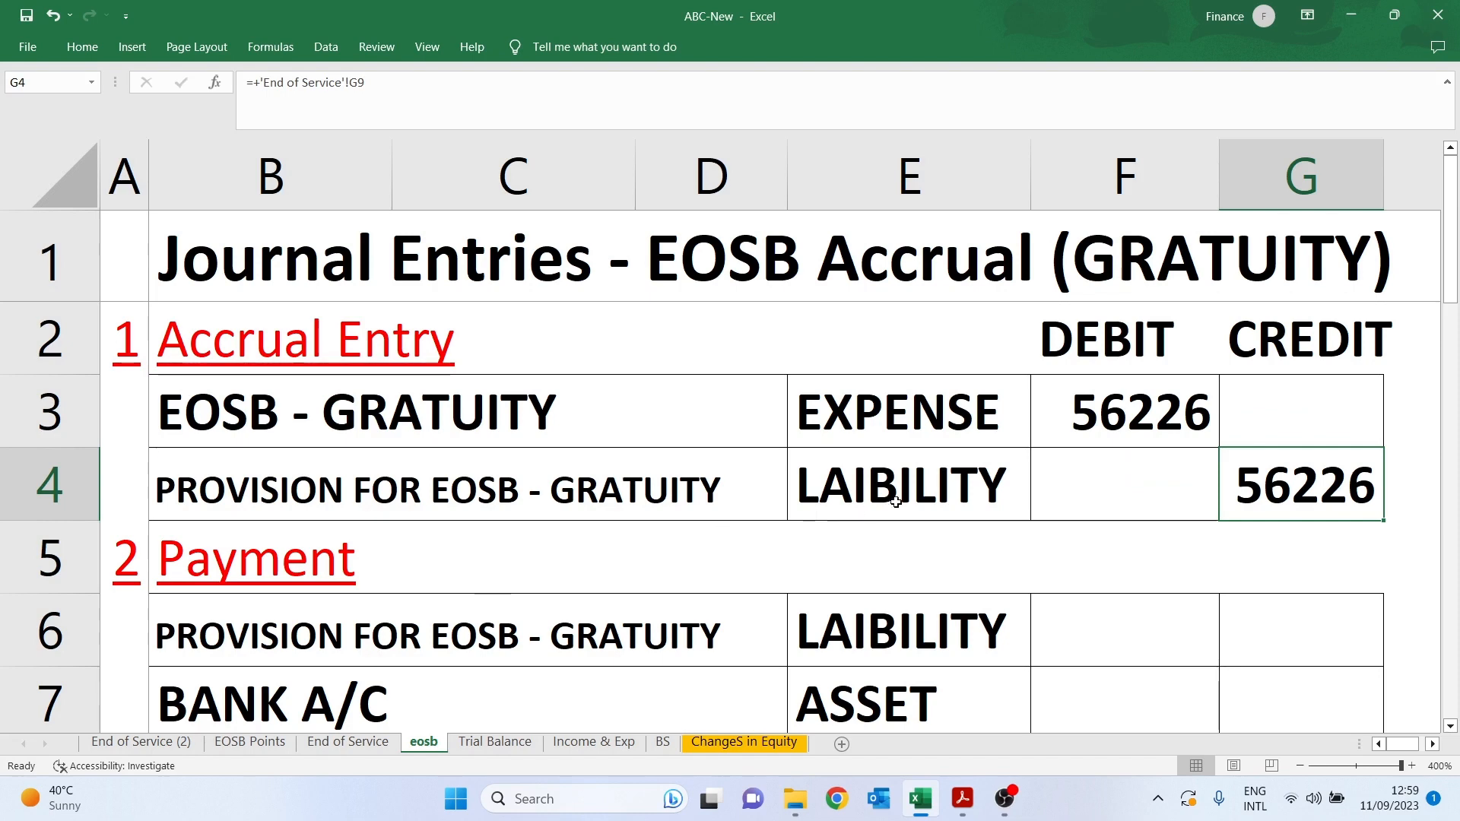
left_click(1128, 415)
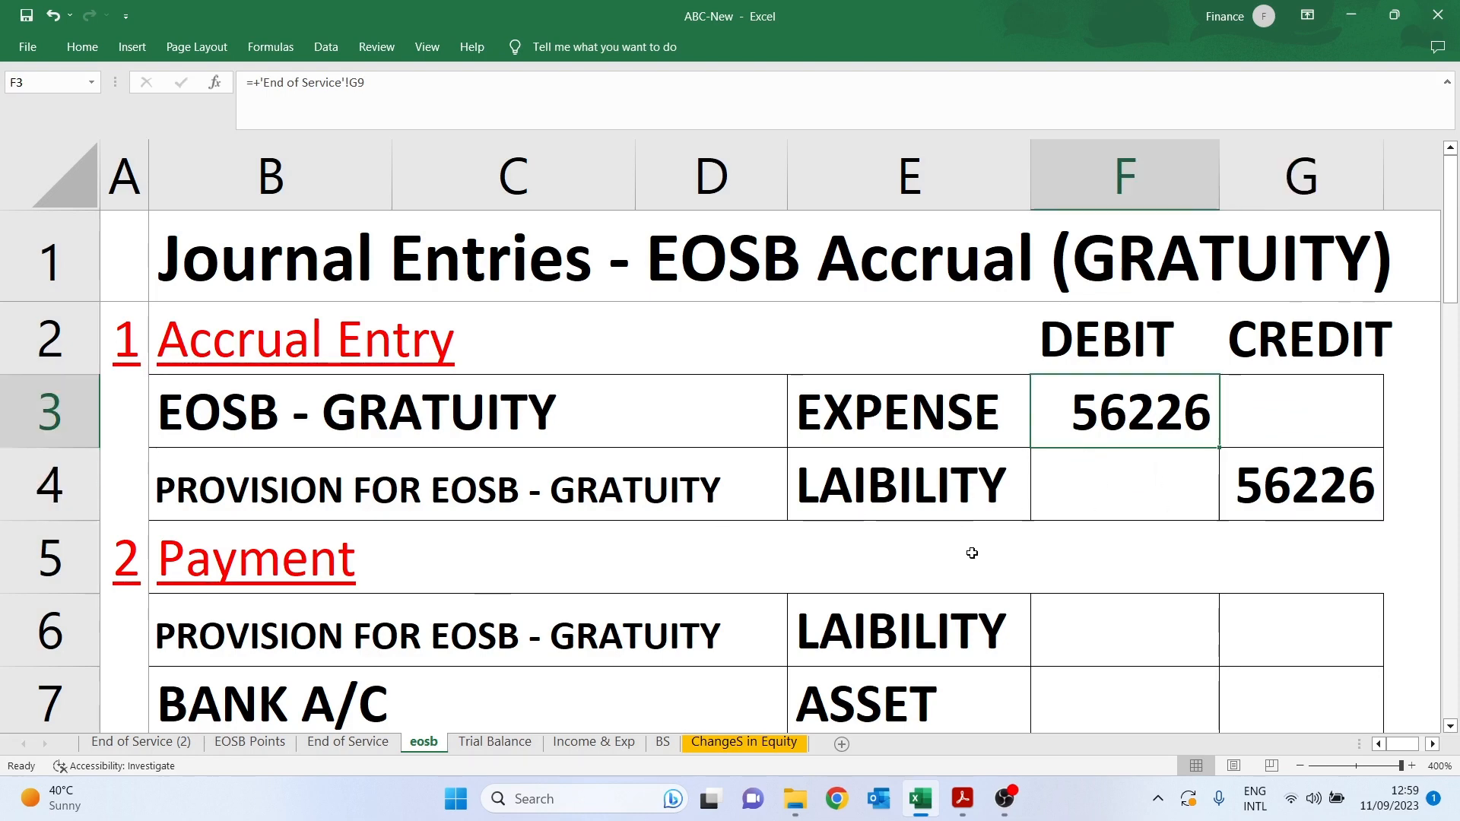
left_click(1088, 553)
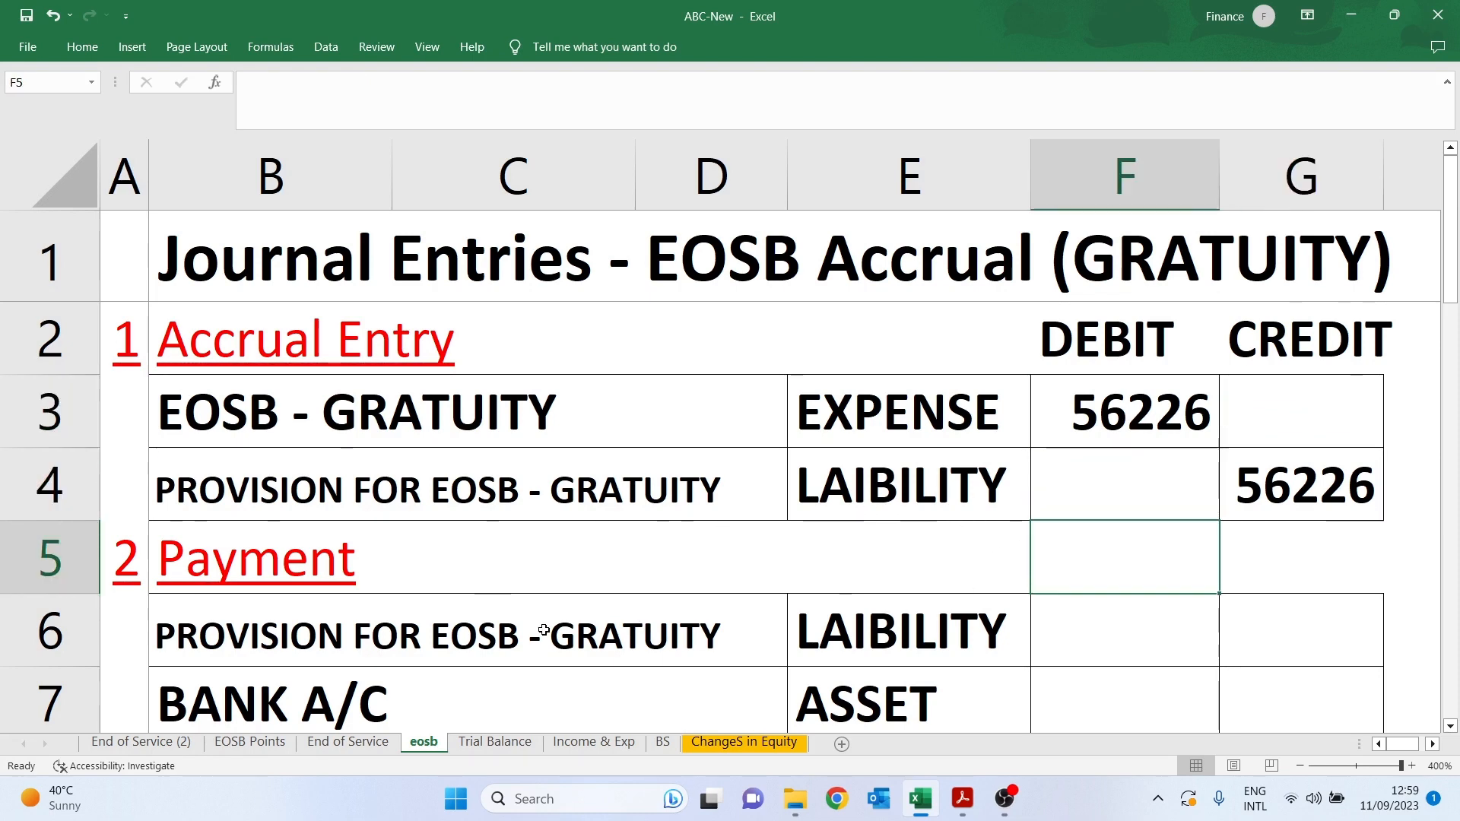
left_click(260, 749)
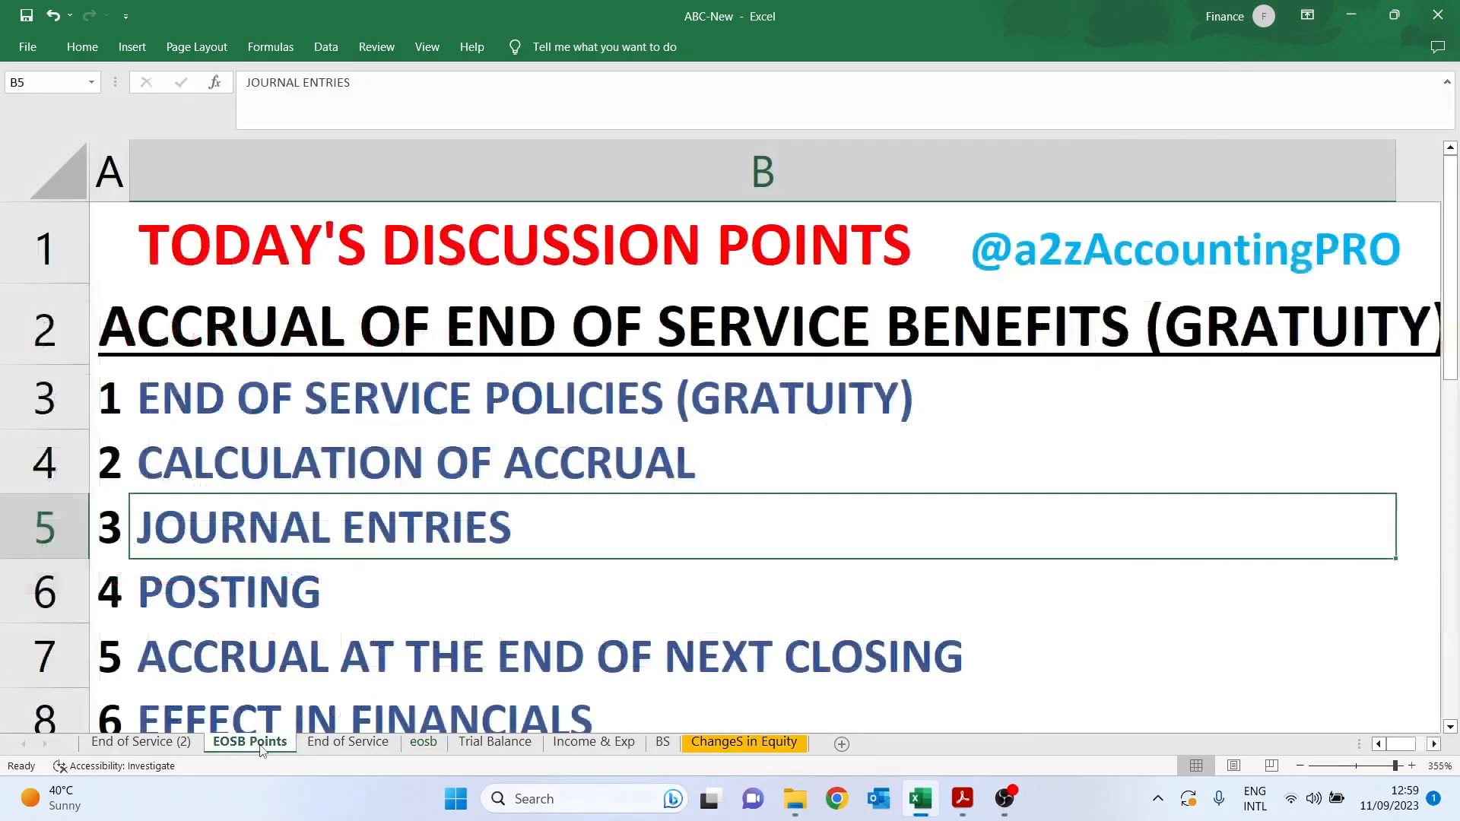
Highlight the second employee's row, A6:G6 of End of Service, with a yellow fill
left_click(338, 746)
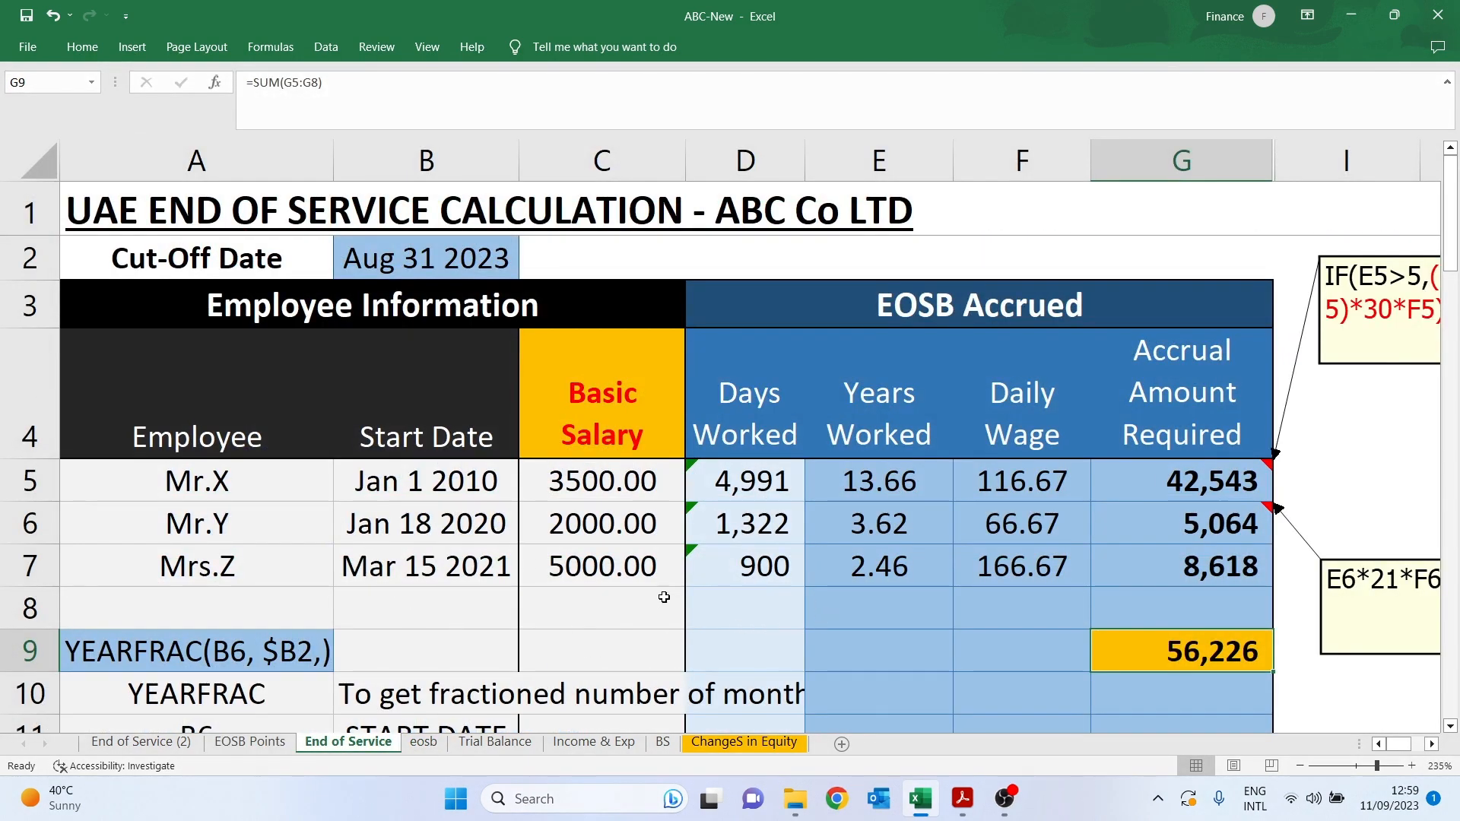
left_click_drag(247, 525, 1186, 525)
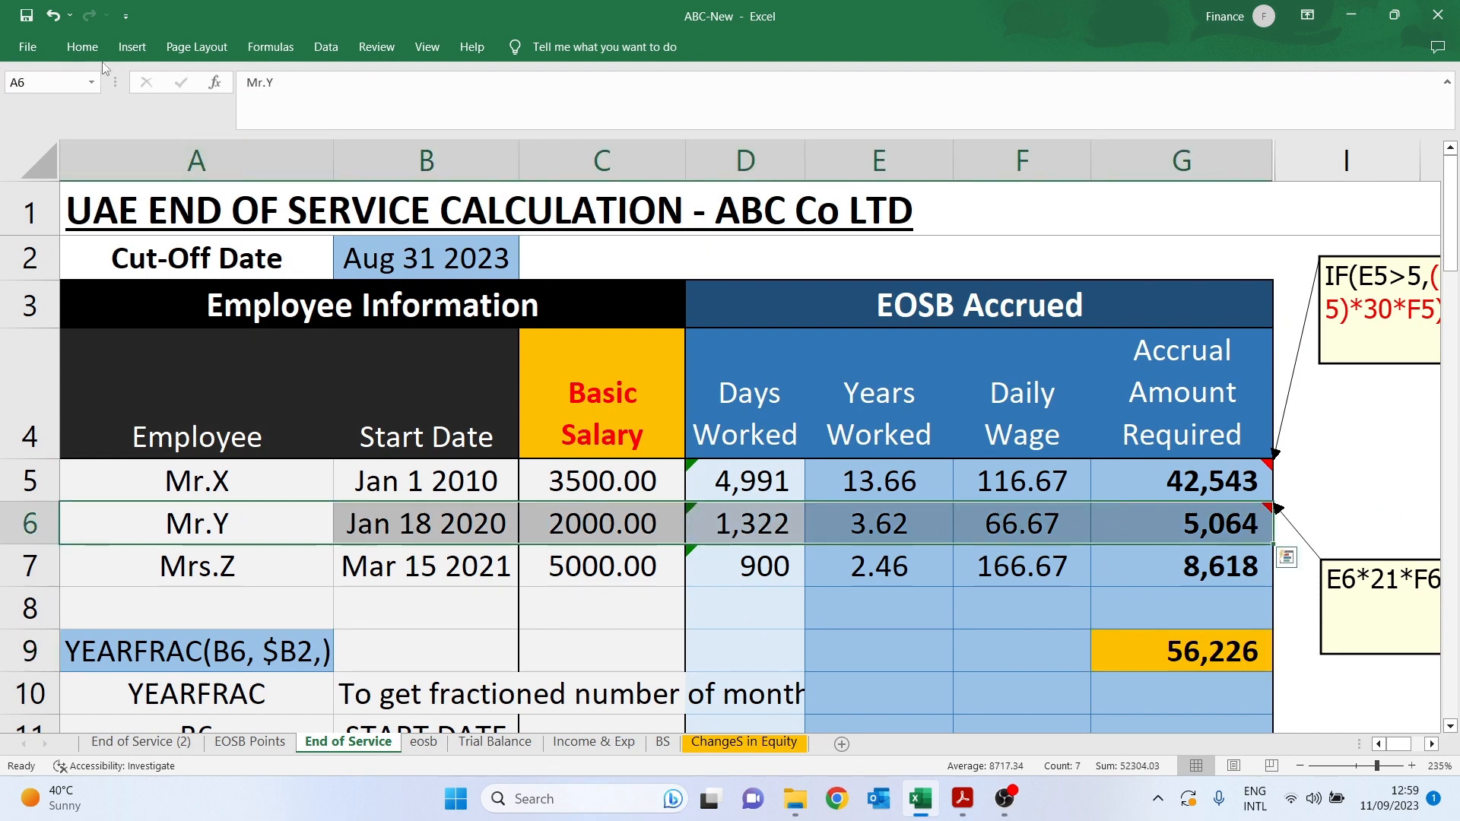
left_click(82, 46)
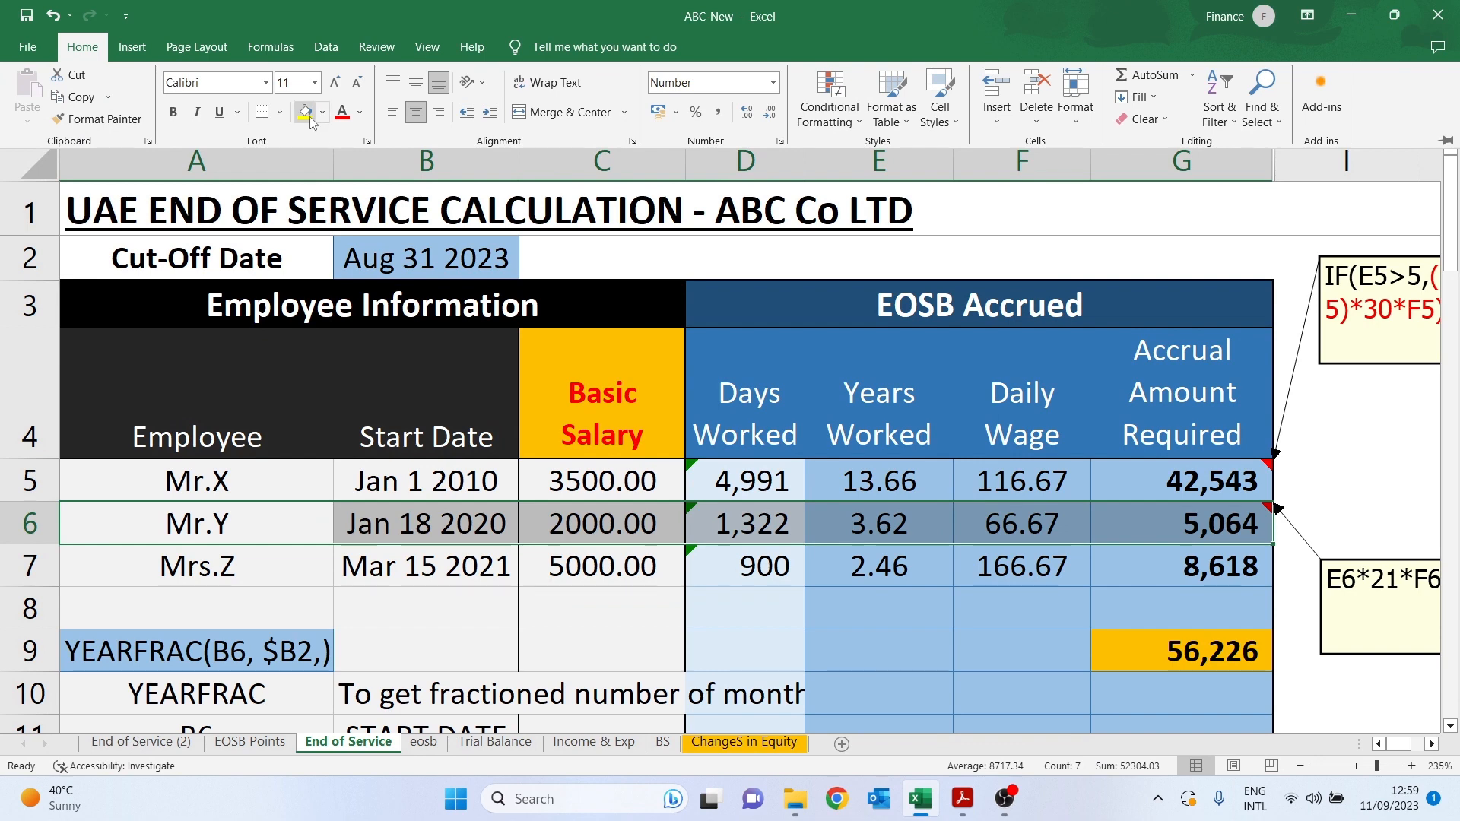
left_click(305, 112)
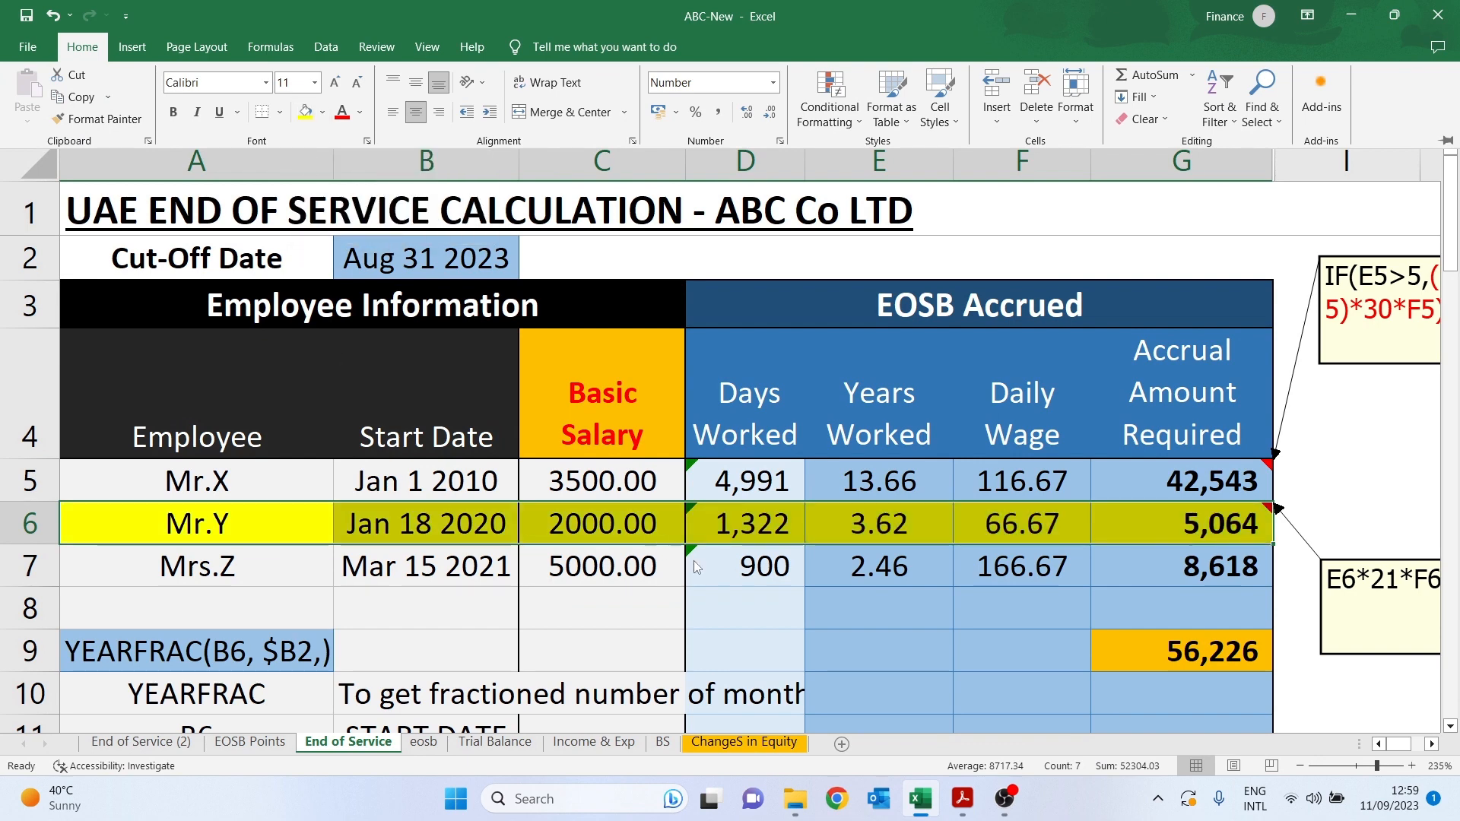
left_click(777, 606)
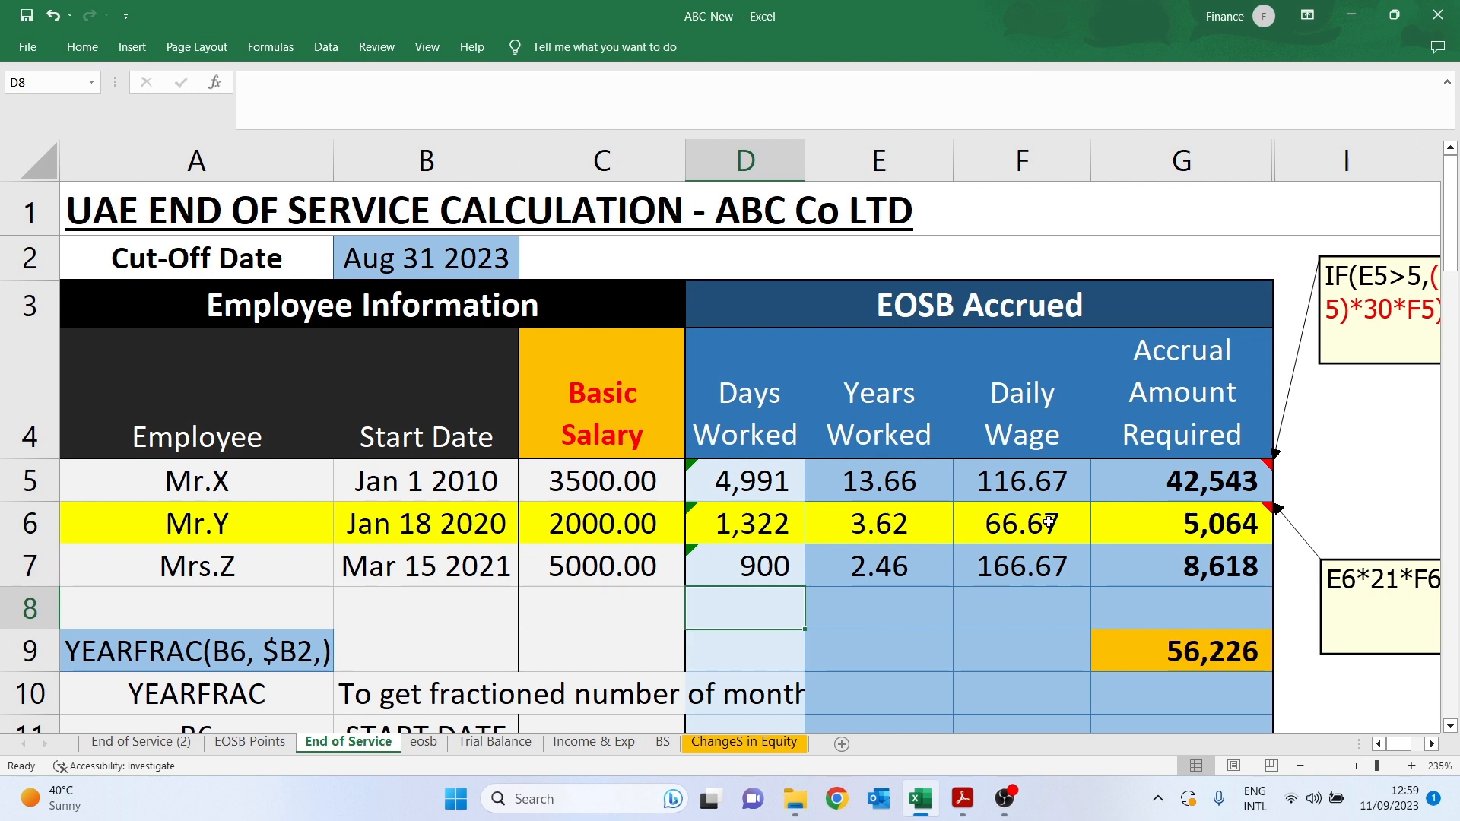
left_click(1188, 525)
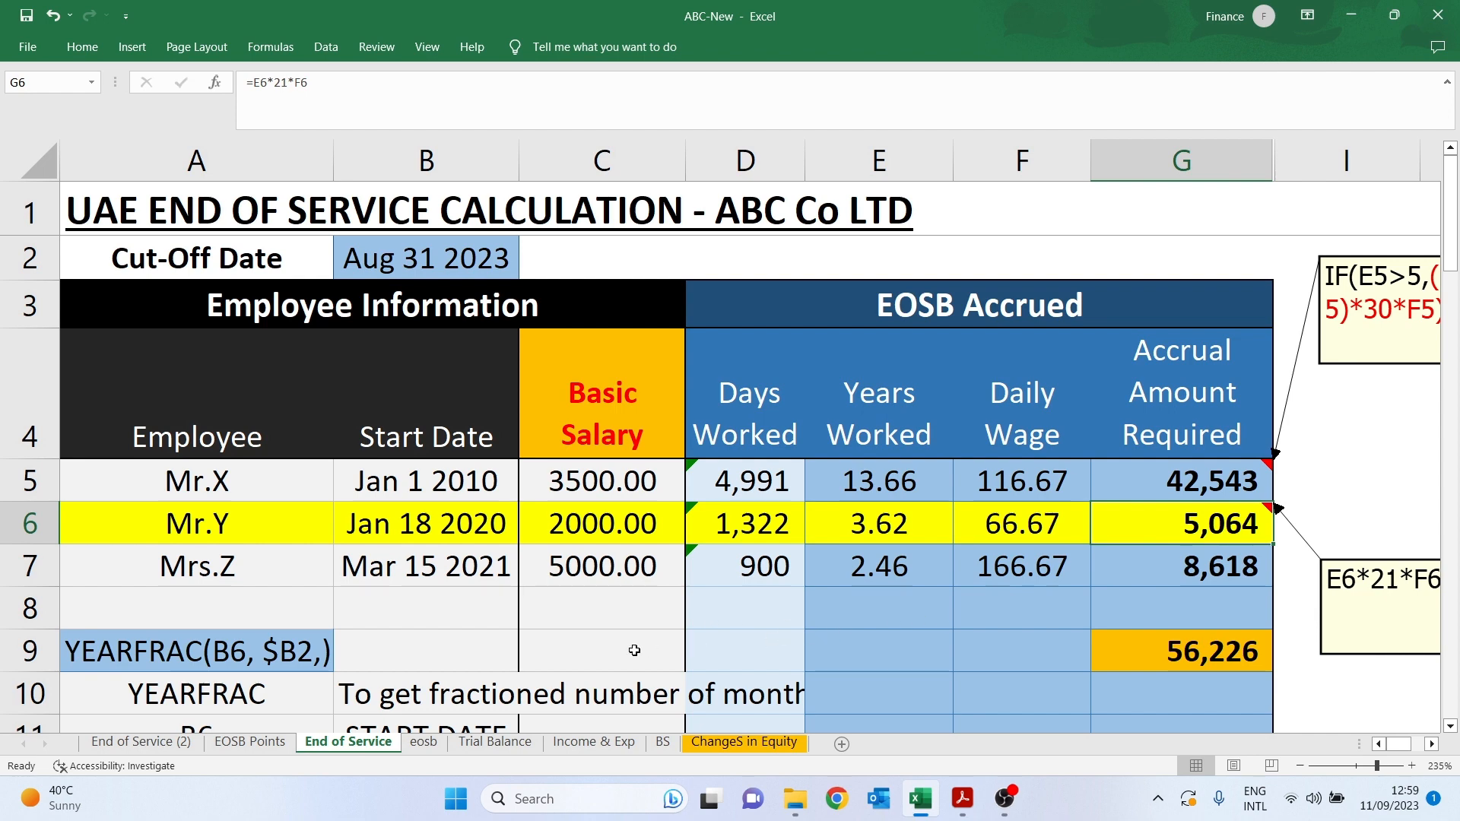
Debit the gratuity provision in F6 of the eosb Payment entry by linking it to G6 of End of Service
left_click(438, 749)
scroll(596, 646, "down", 1)
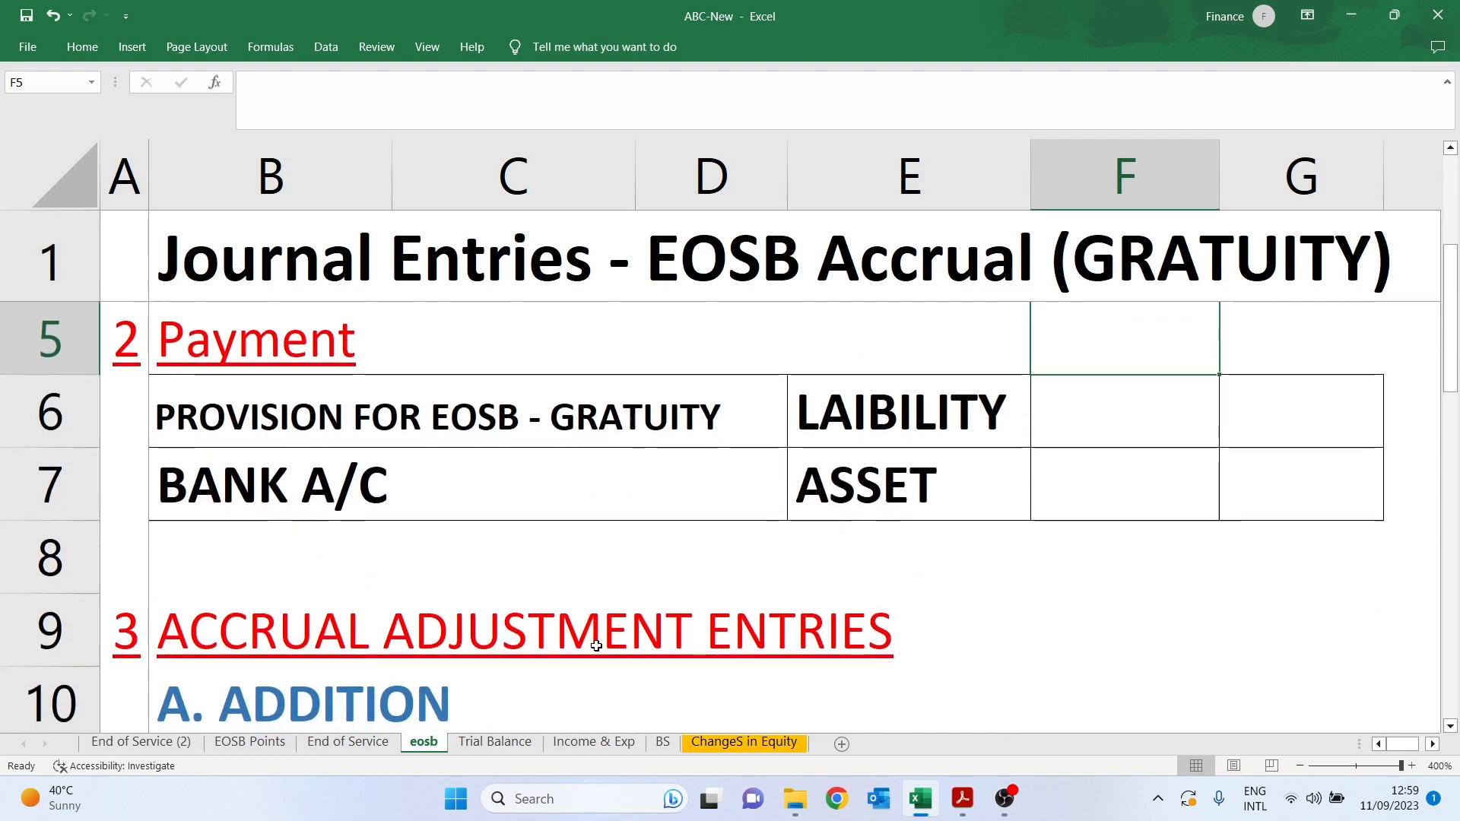
scroll(597, 646, "up", 1)
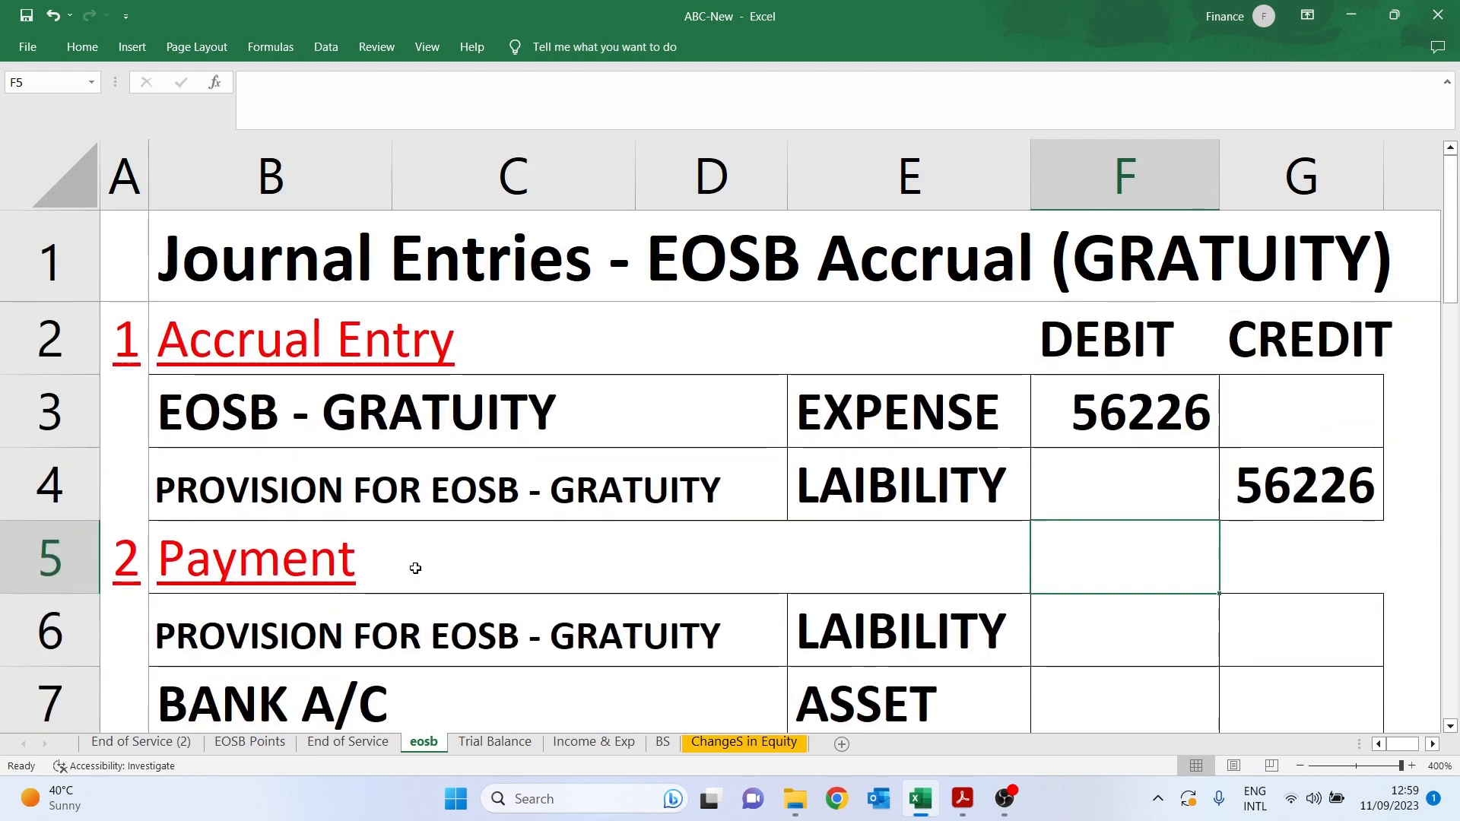
left_click_drag(988, 496, 1278, 492)
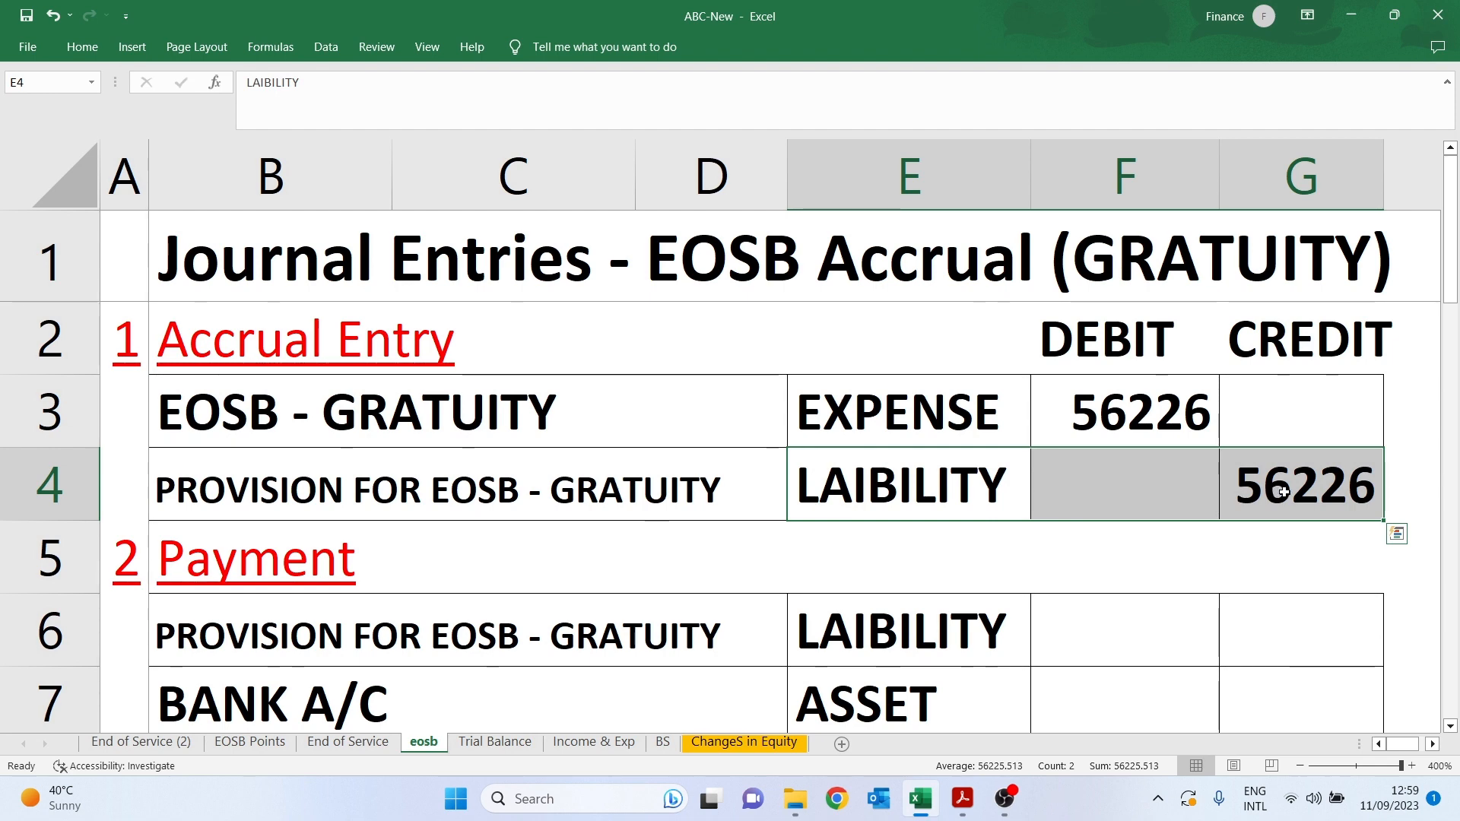
left_click(1100, 635)
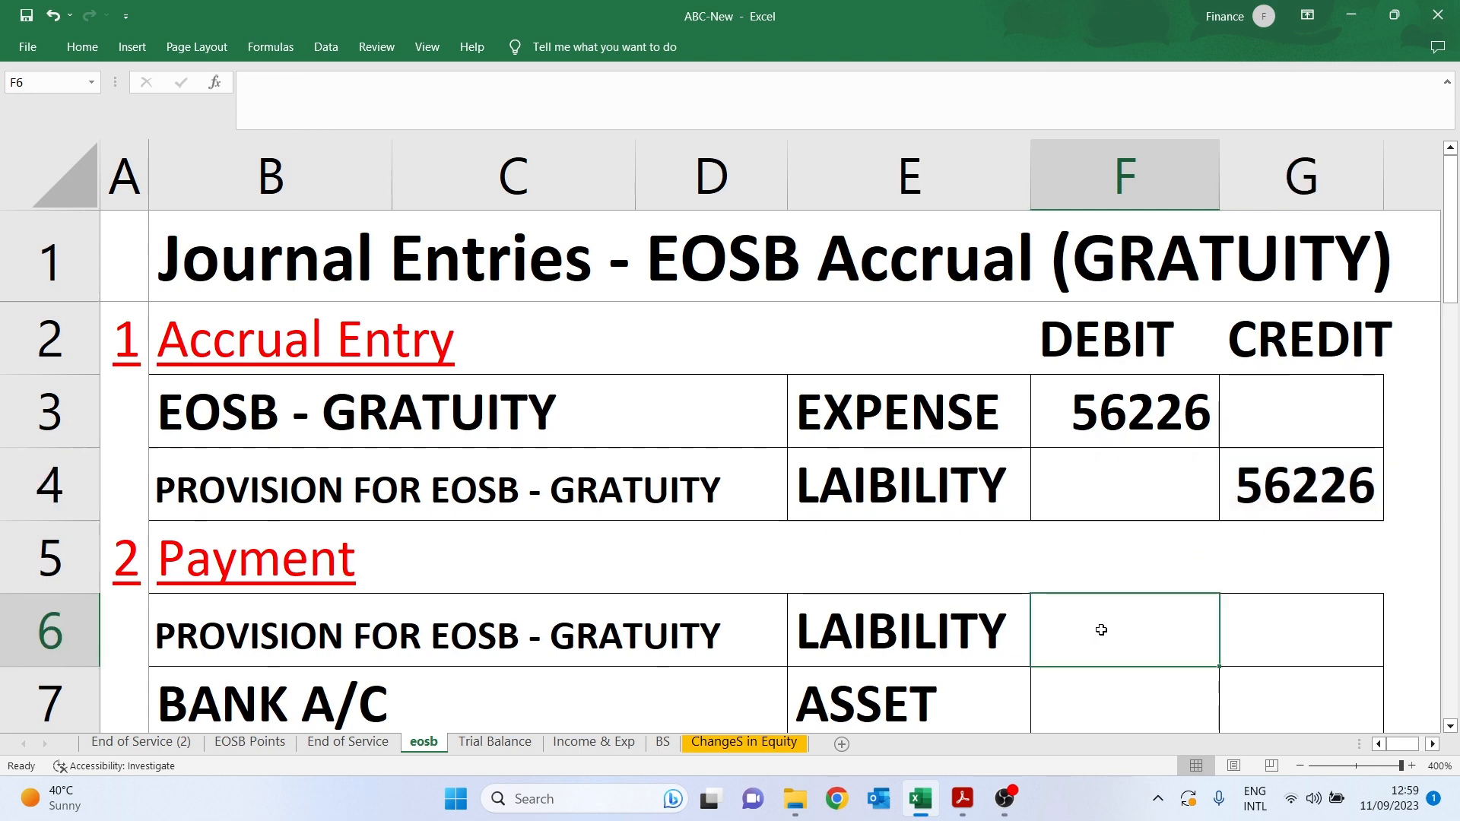
scroll(1092, 677, "down", 1)
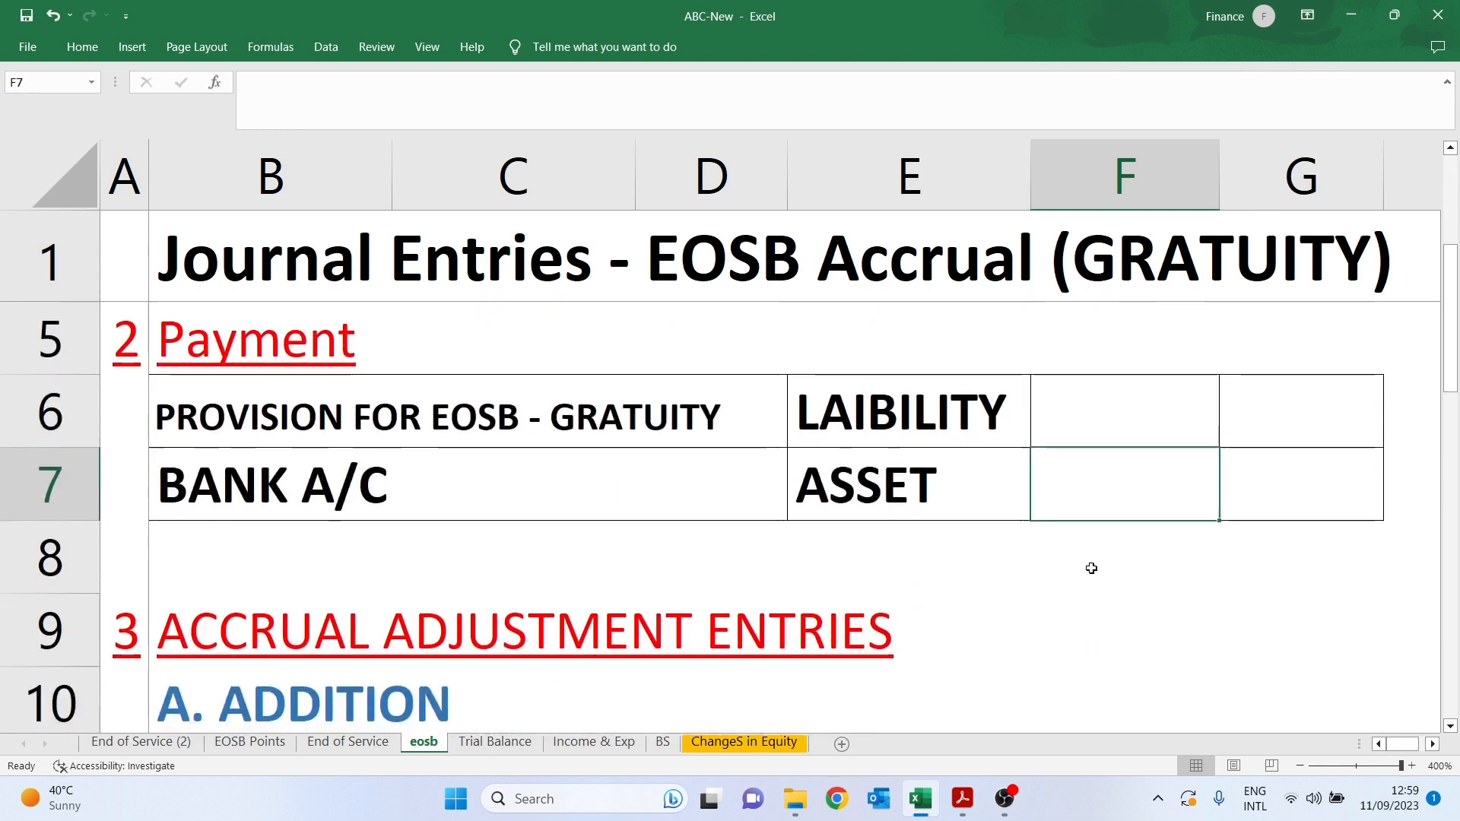
type("+")
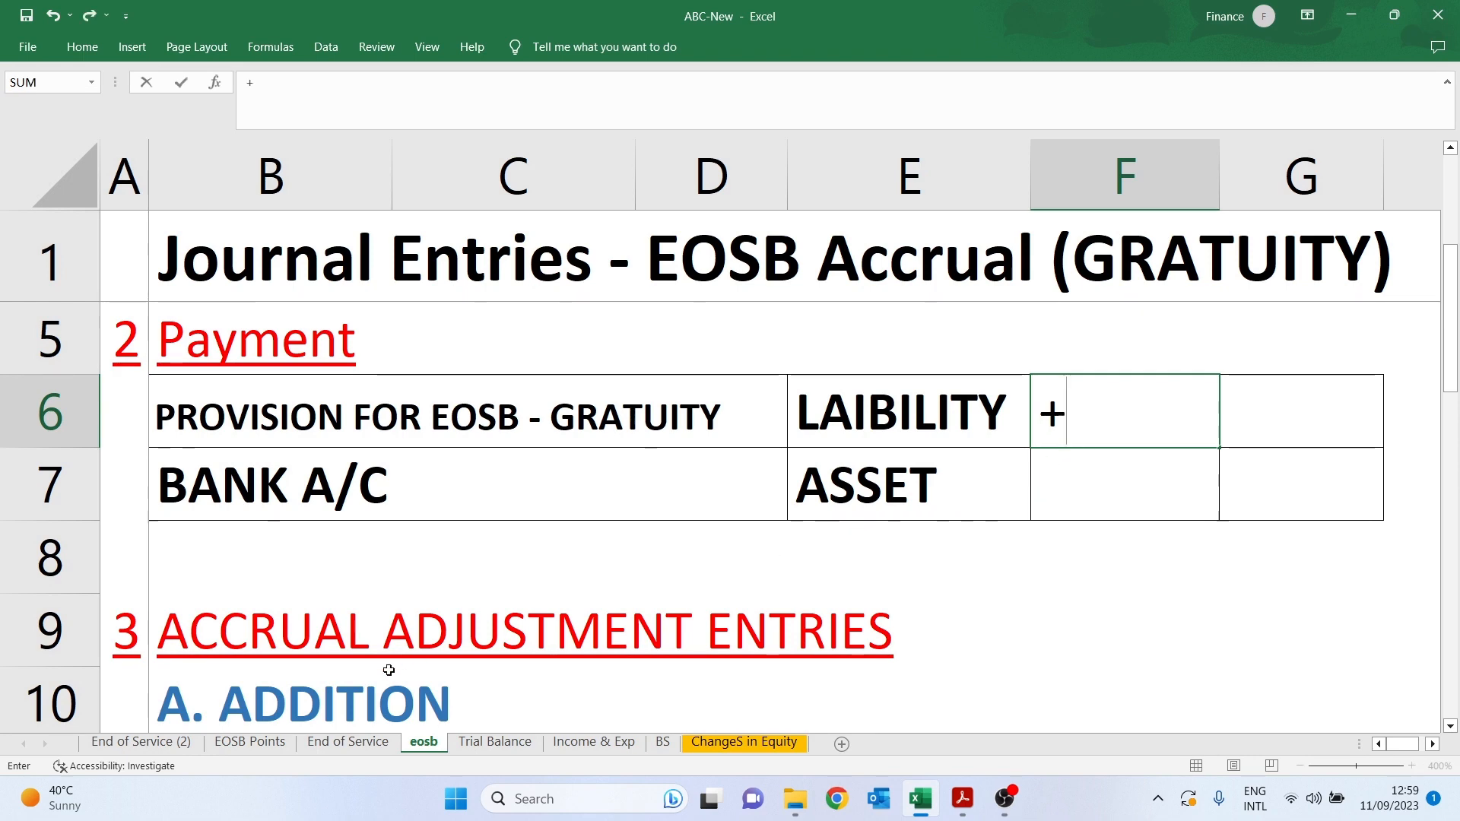
left_click(344, 743)
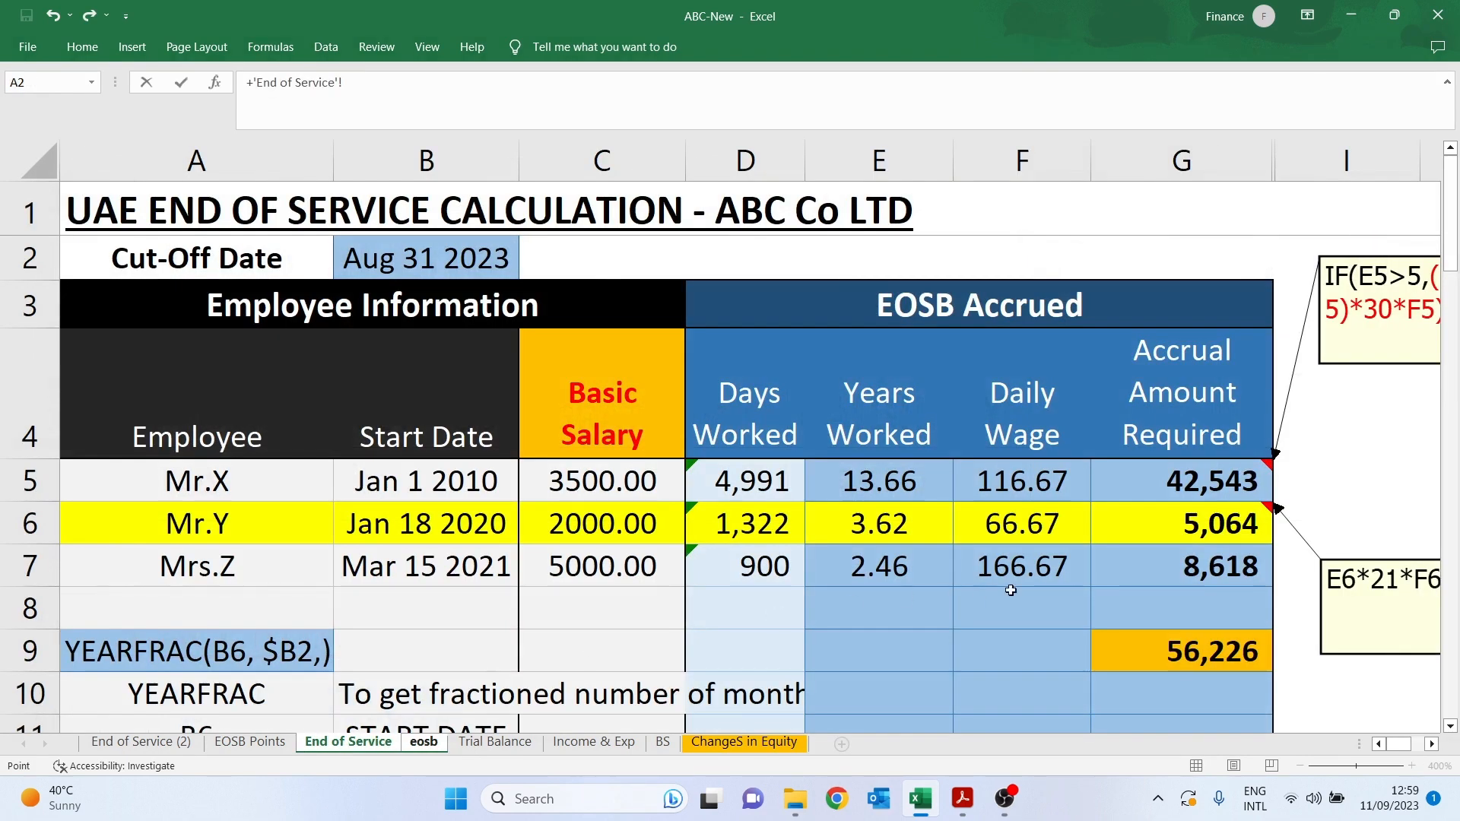
left_click(1192, 523)
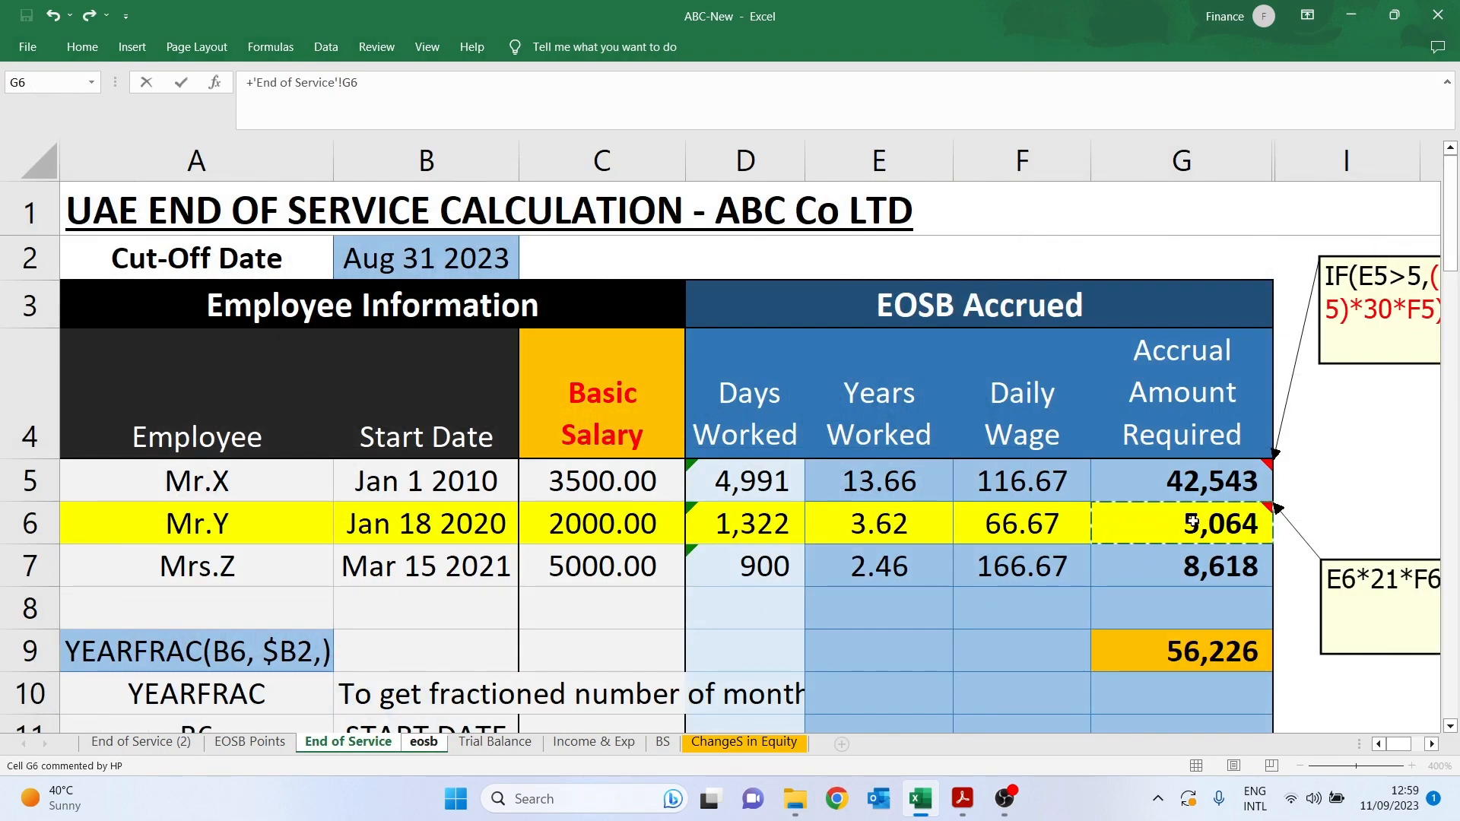
key("Return")
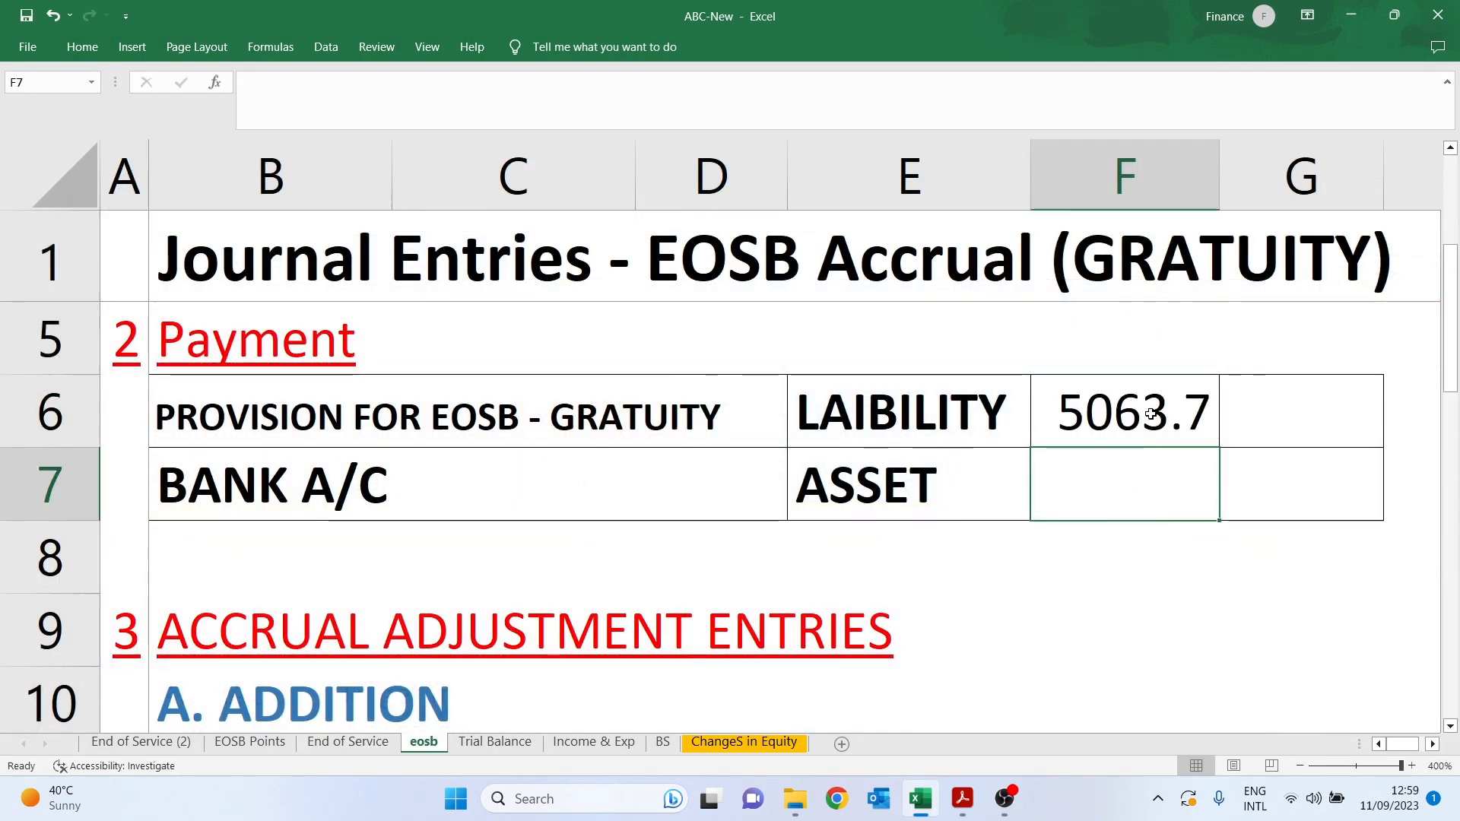
Credit the bank account in G7 of the Payment entry by linking it to the provision debit in F6
scroll(1149, 551, "up", 1)
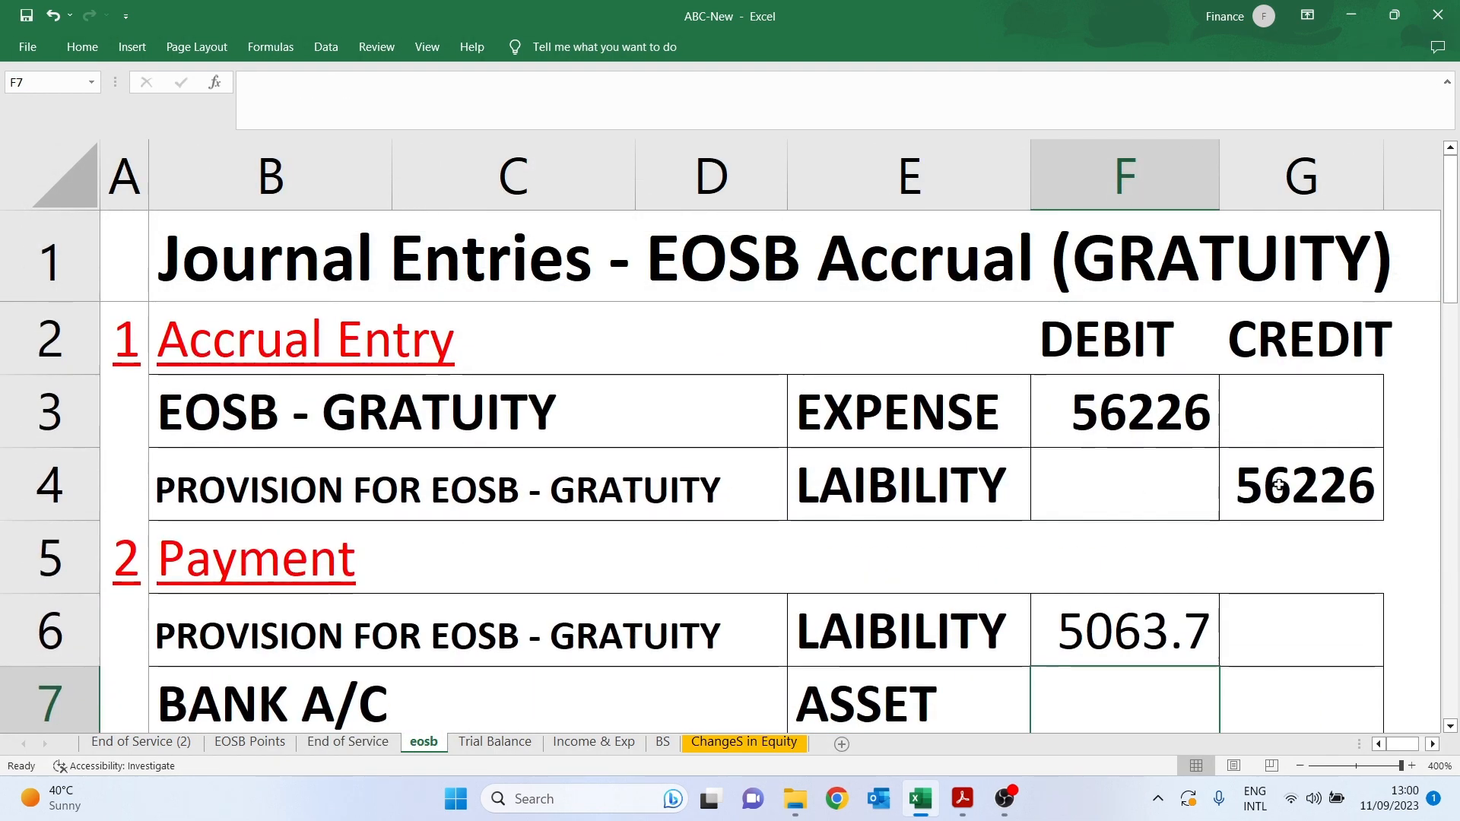
left_click(1280, 484)
left_click(1140, 629)
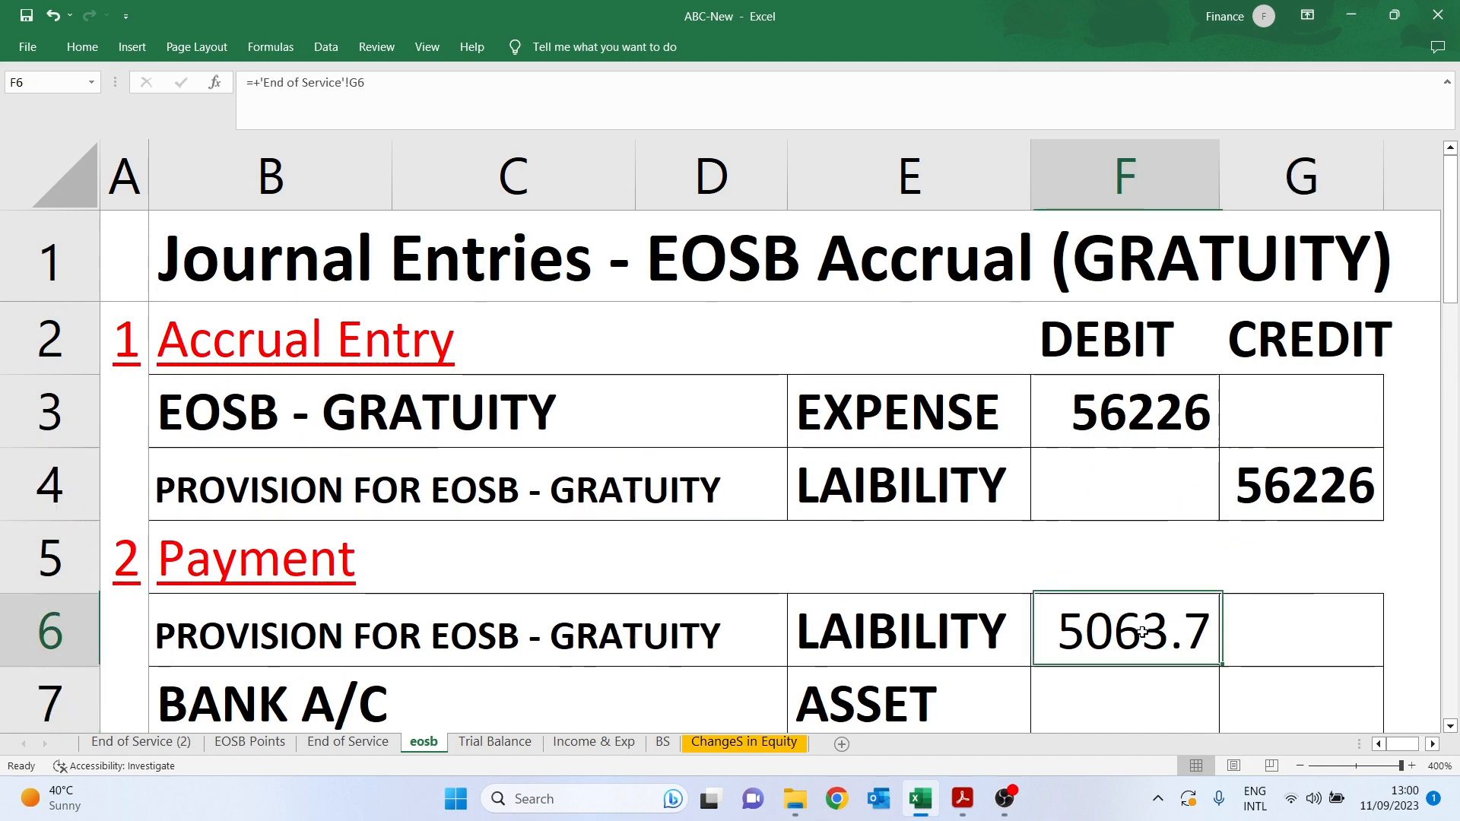
scroll(1134, 673, "down", 1)
scroll(1121, 643, "up", 1)
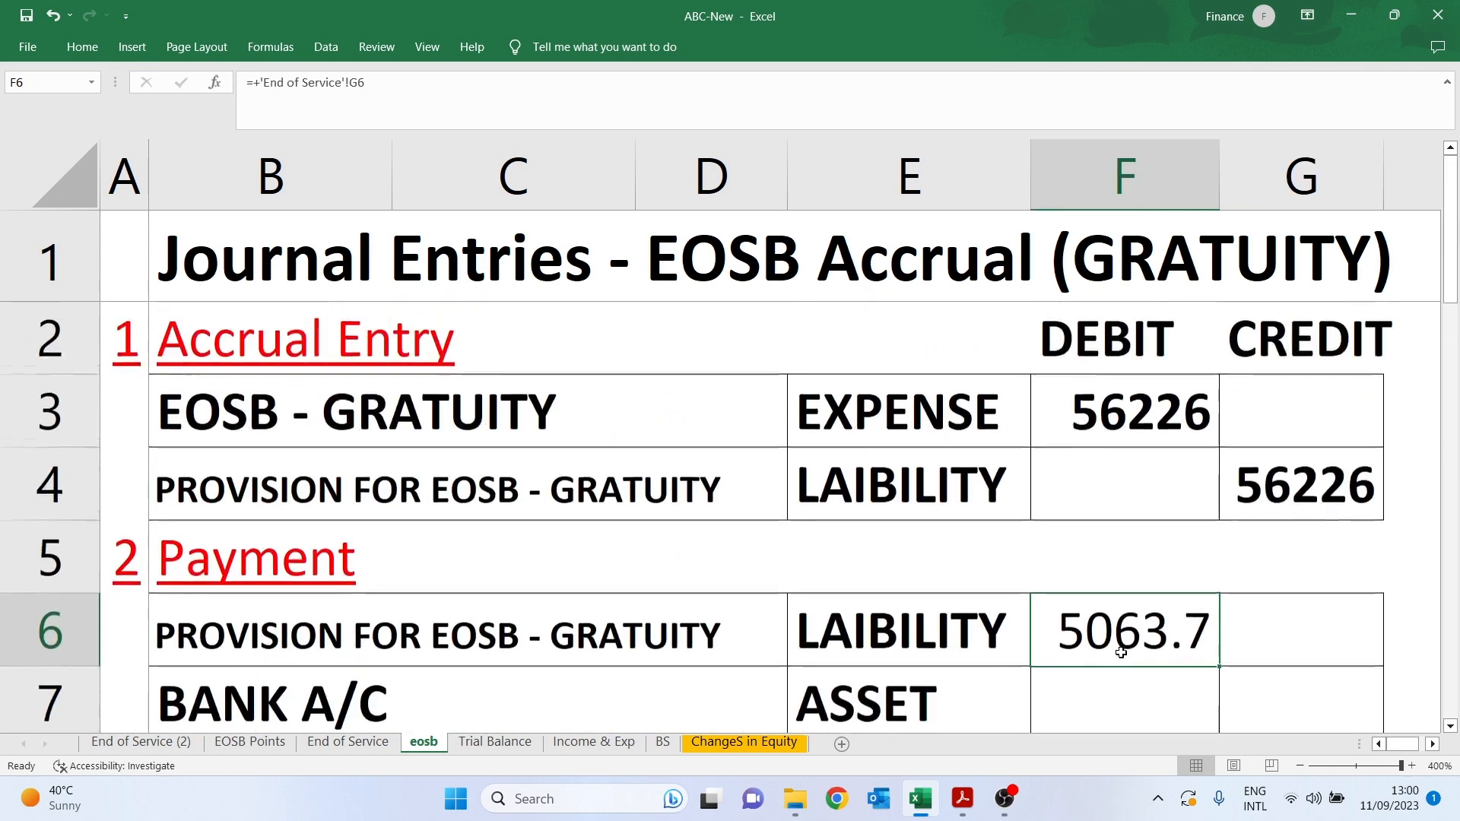
left_click(1261, 674)
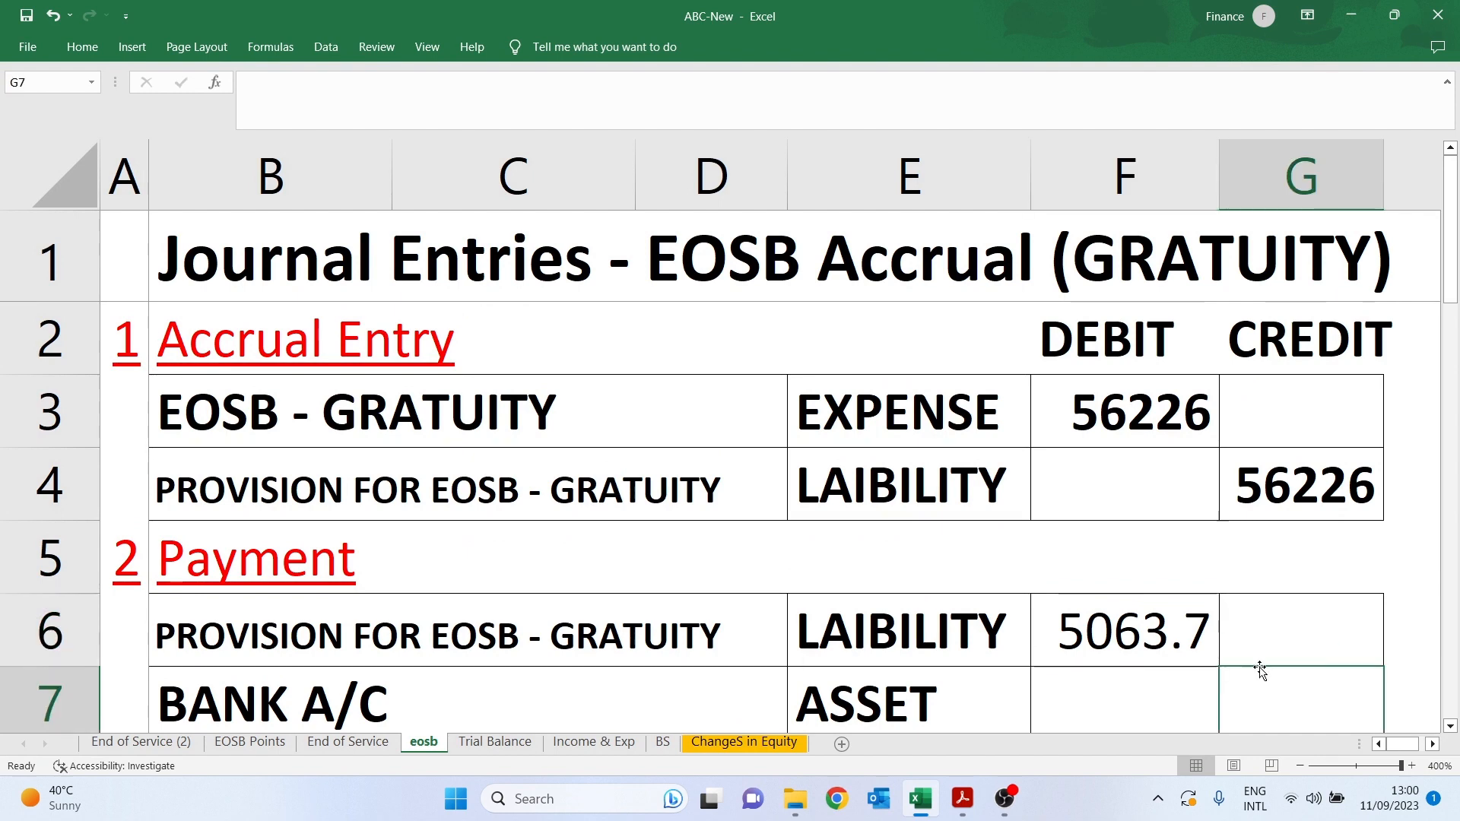
scroll(1258, 669, "down", 1)
type("+")
left_click(1118, 415)
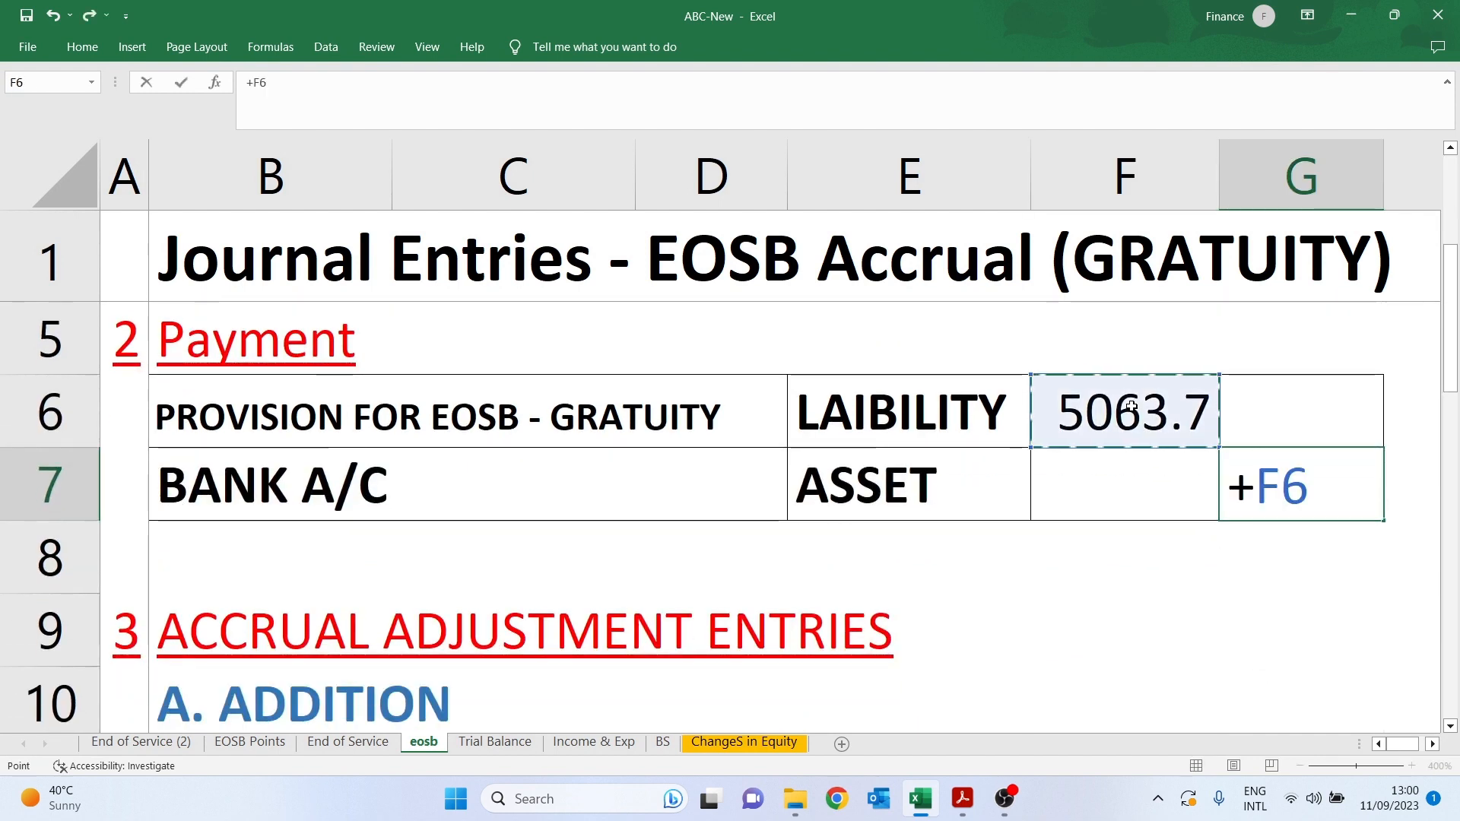
key("Return")
left_click(1090, 595)
key("Up")
key("Up")
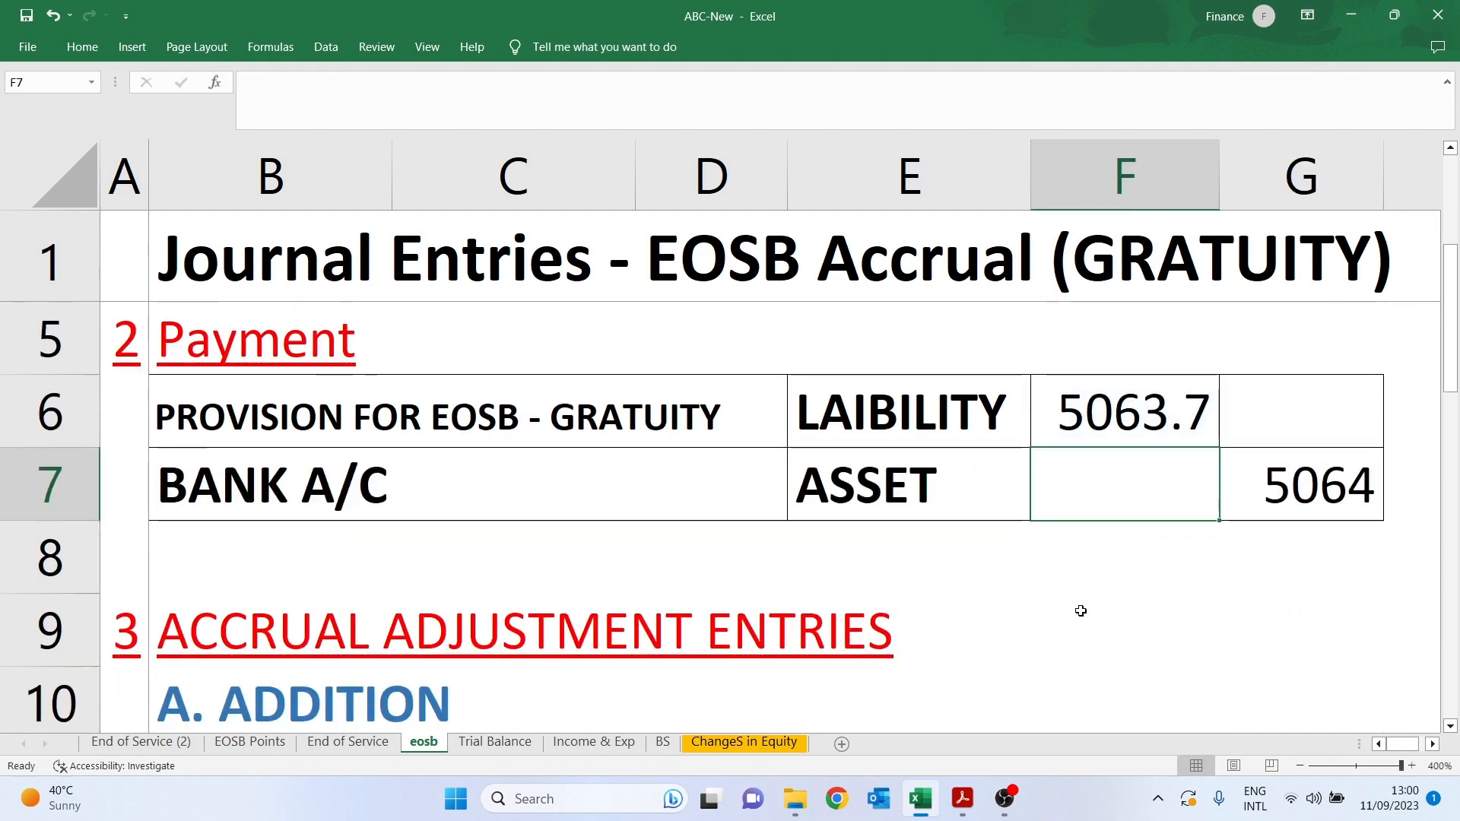
Compare the accrual and payment entries in eosb, checking their accounts against Trial Balance and the End of Service calculation
scroll(1085, 606, "up", 1)
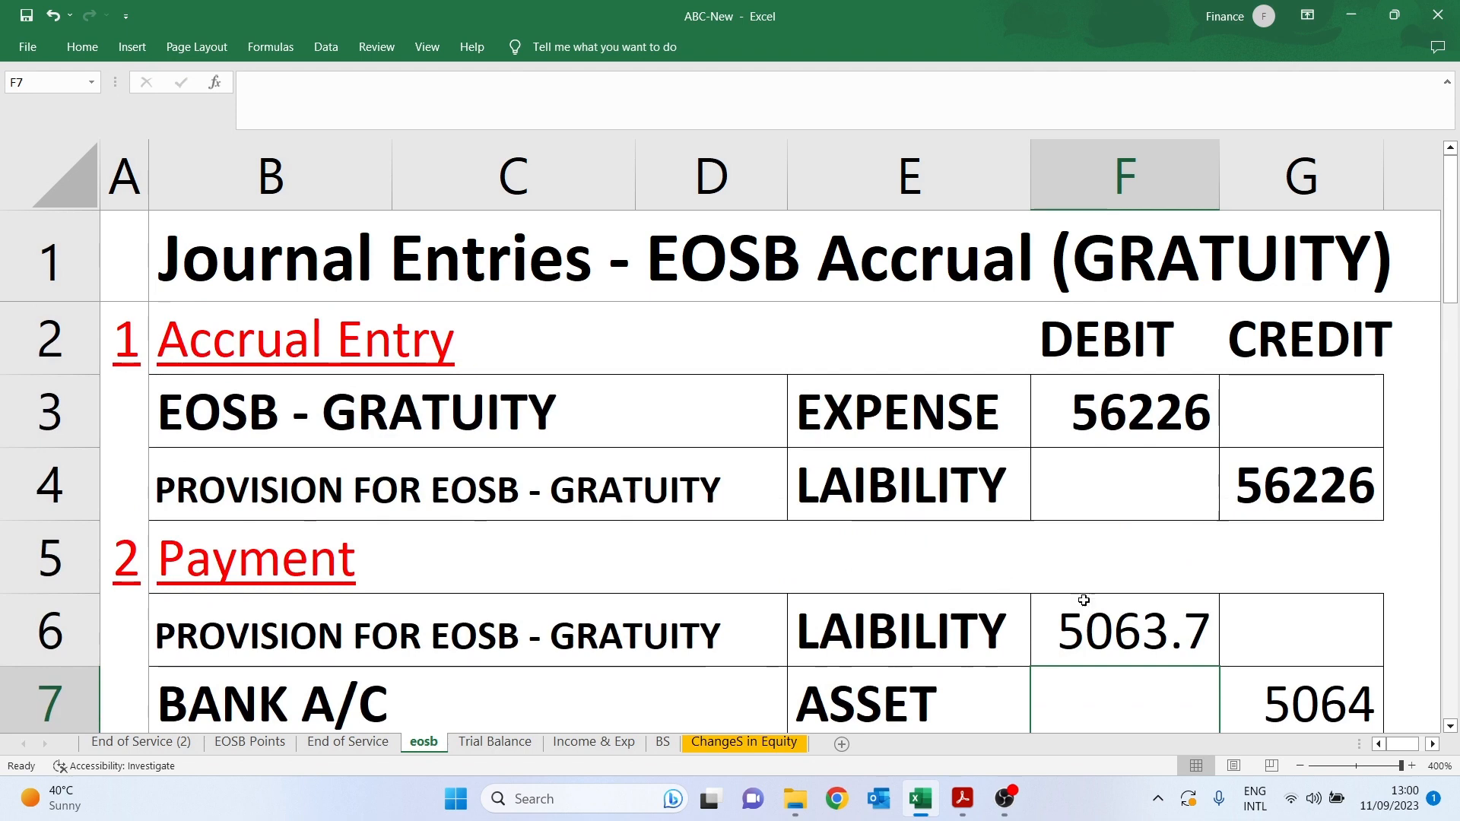
left_click(319, 357)
left_click(301, 579)
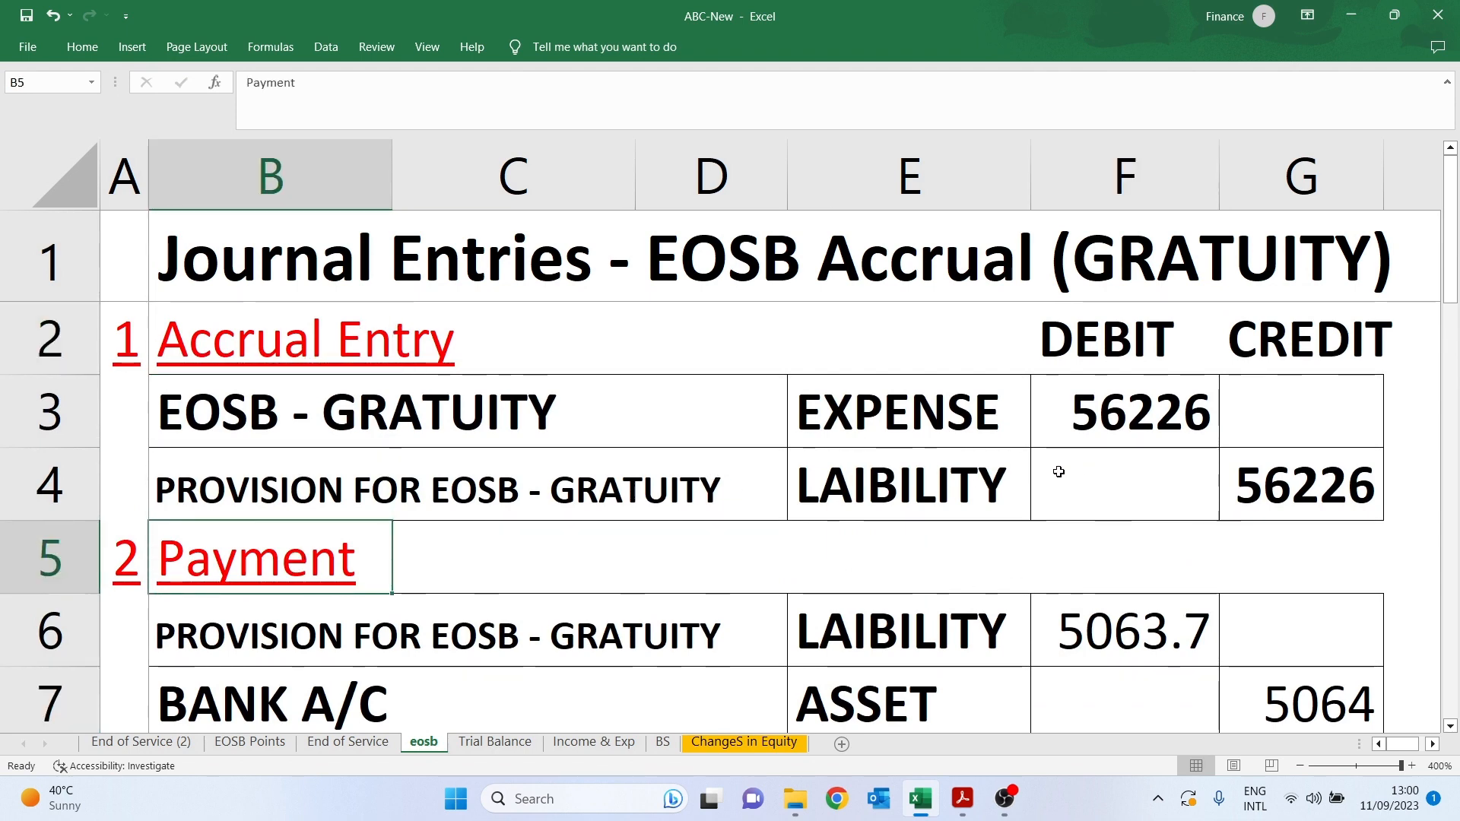
left_click(483, 742)
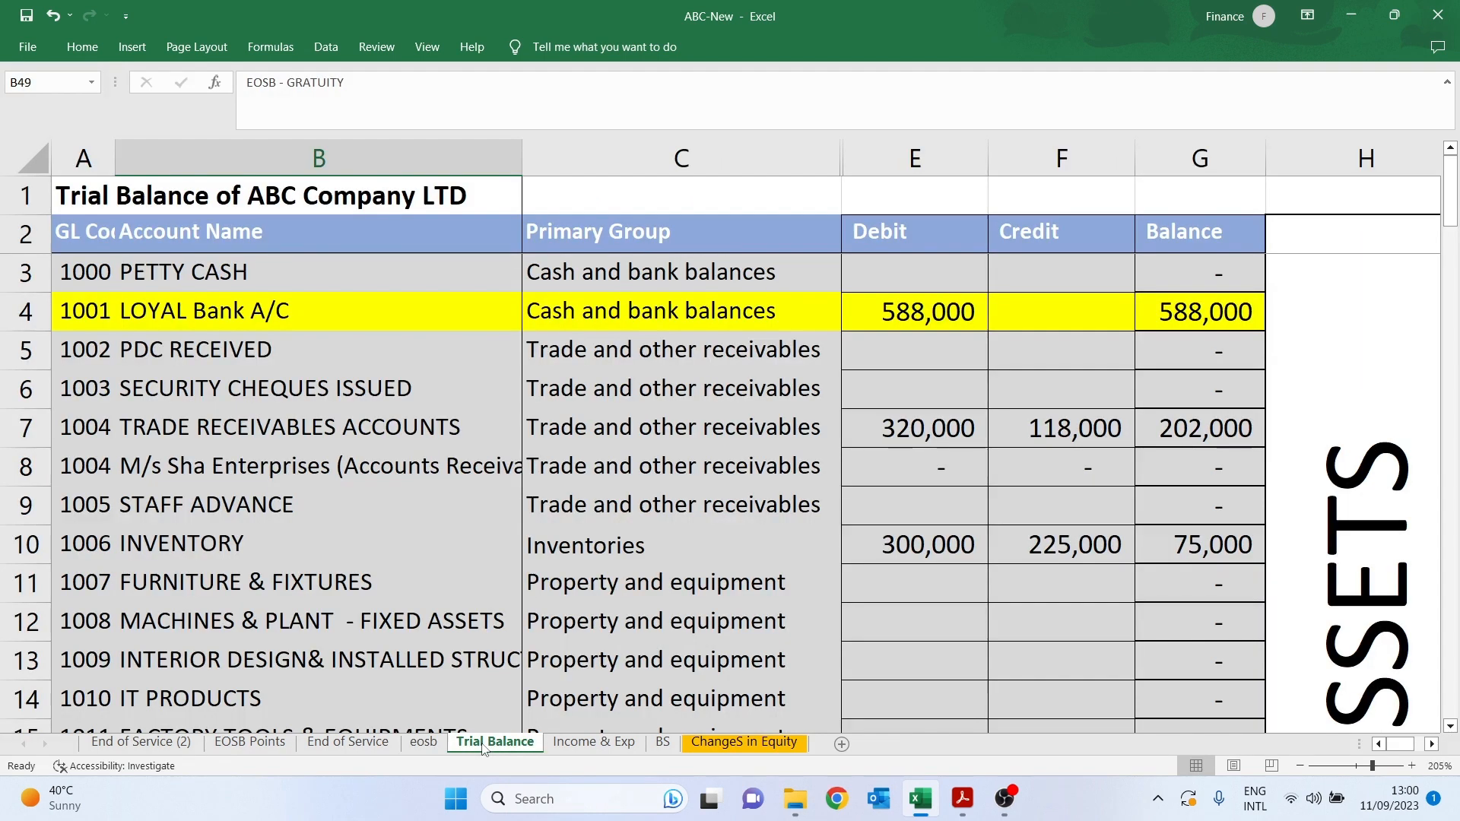
scroll(641, 582, "down", 5)
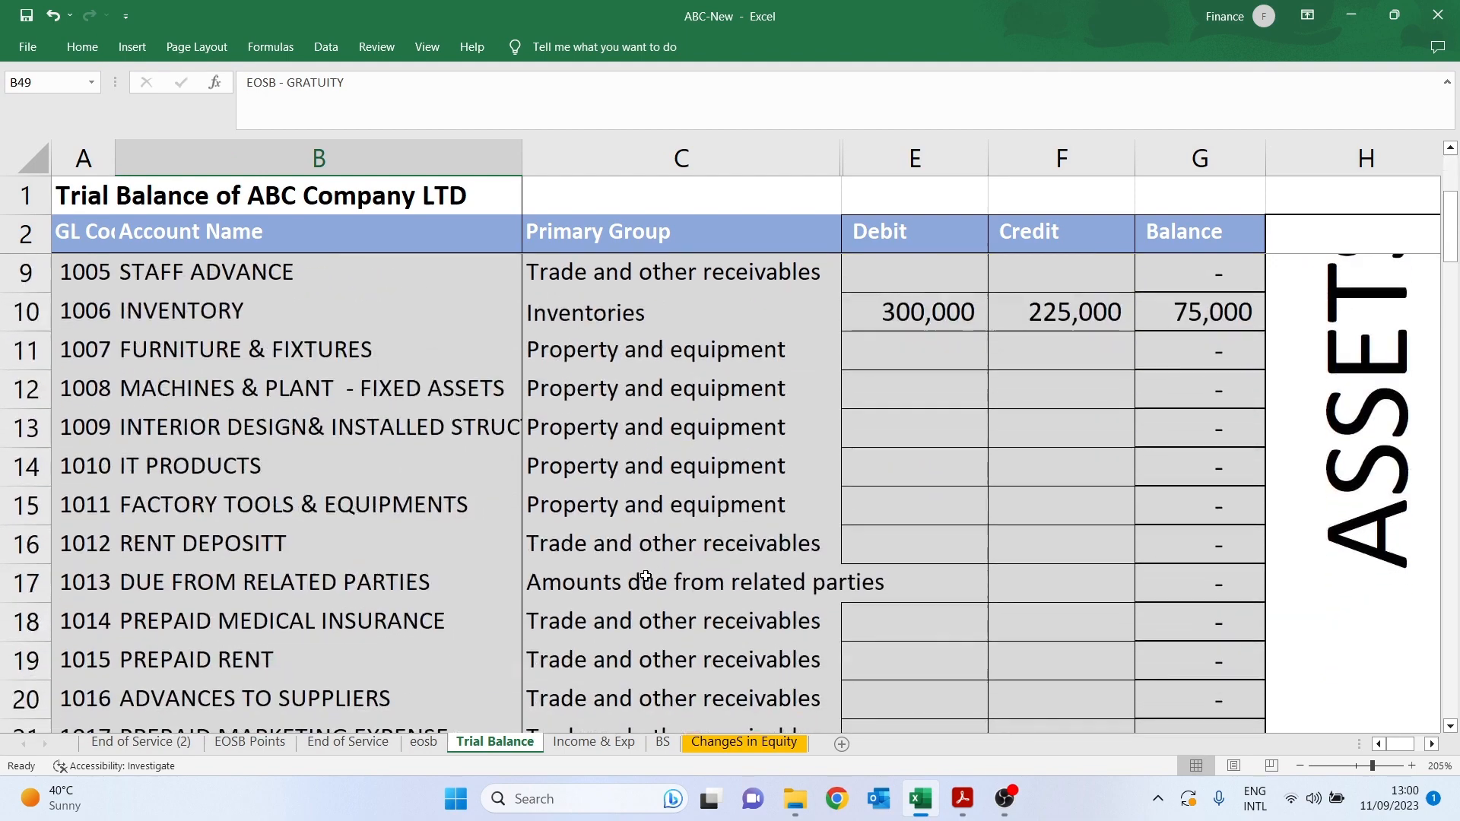
left_click(424, 742)
left_click(288, 410)
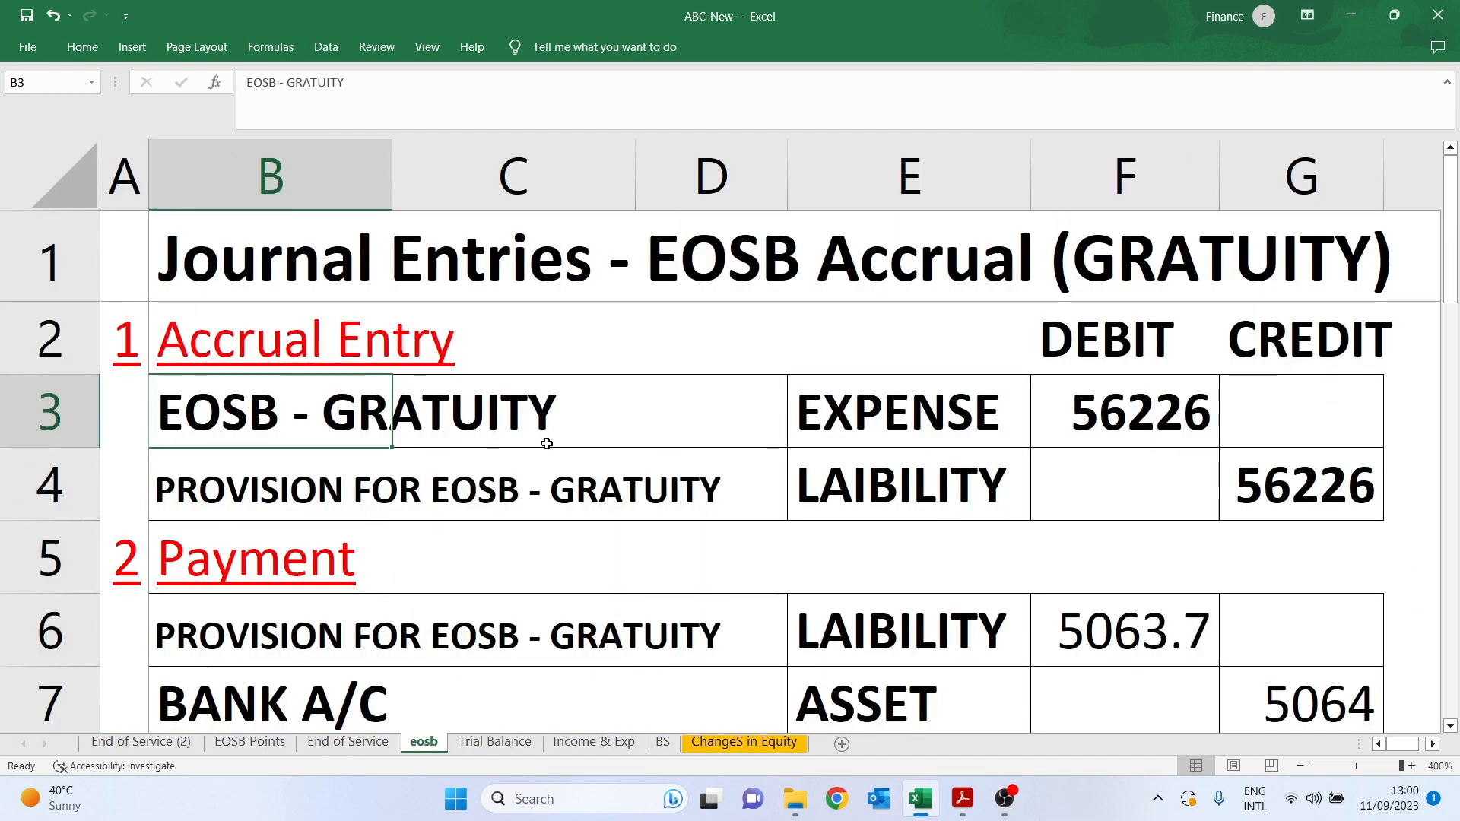
left_click(909, 420)
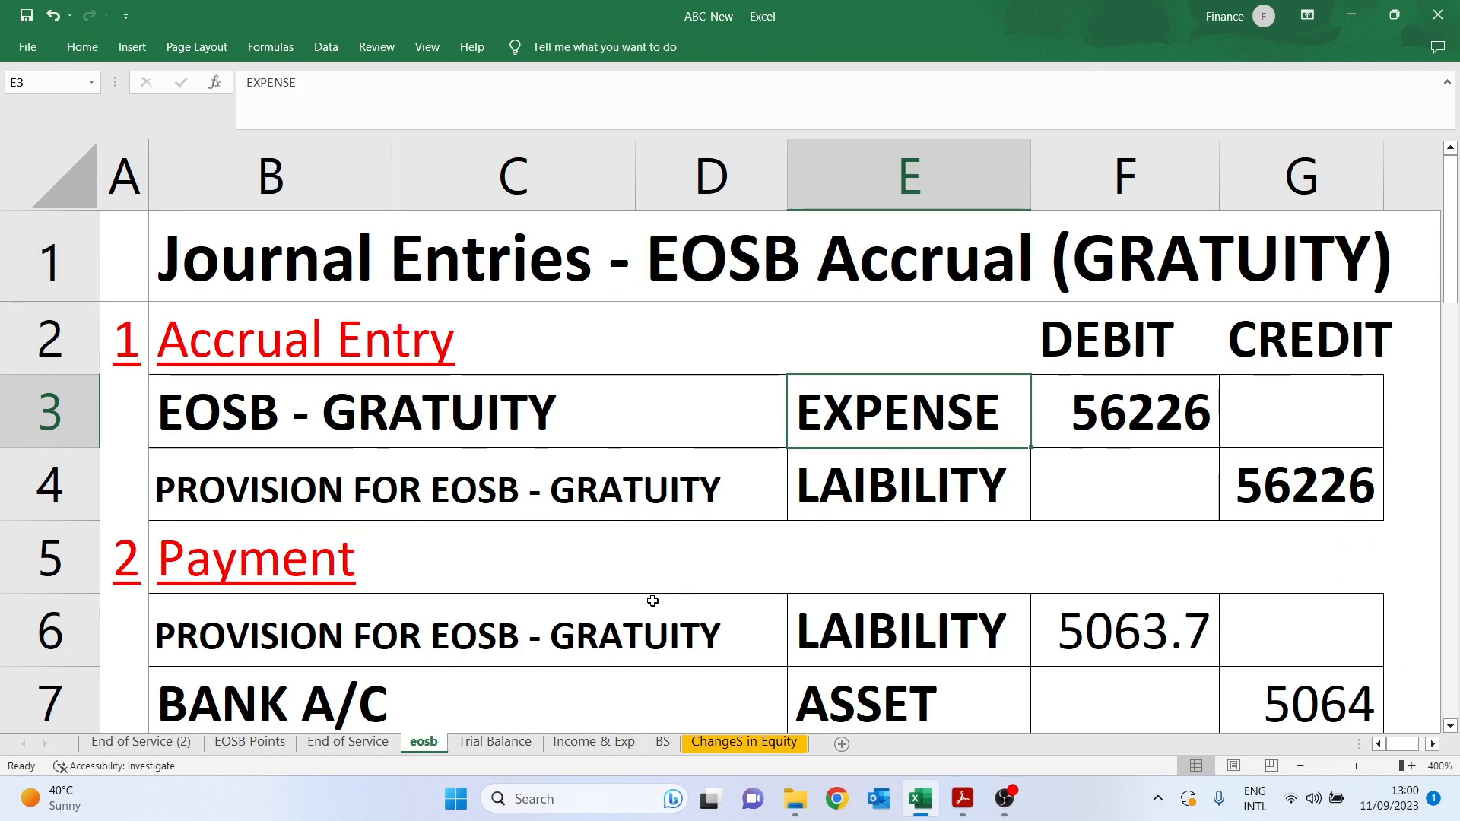
left_click(371, 746)
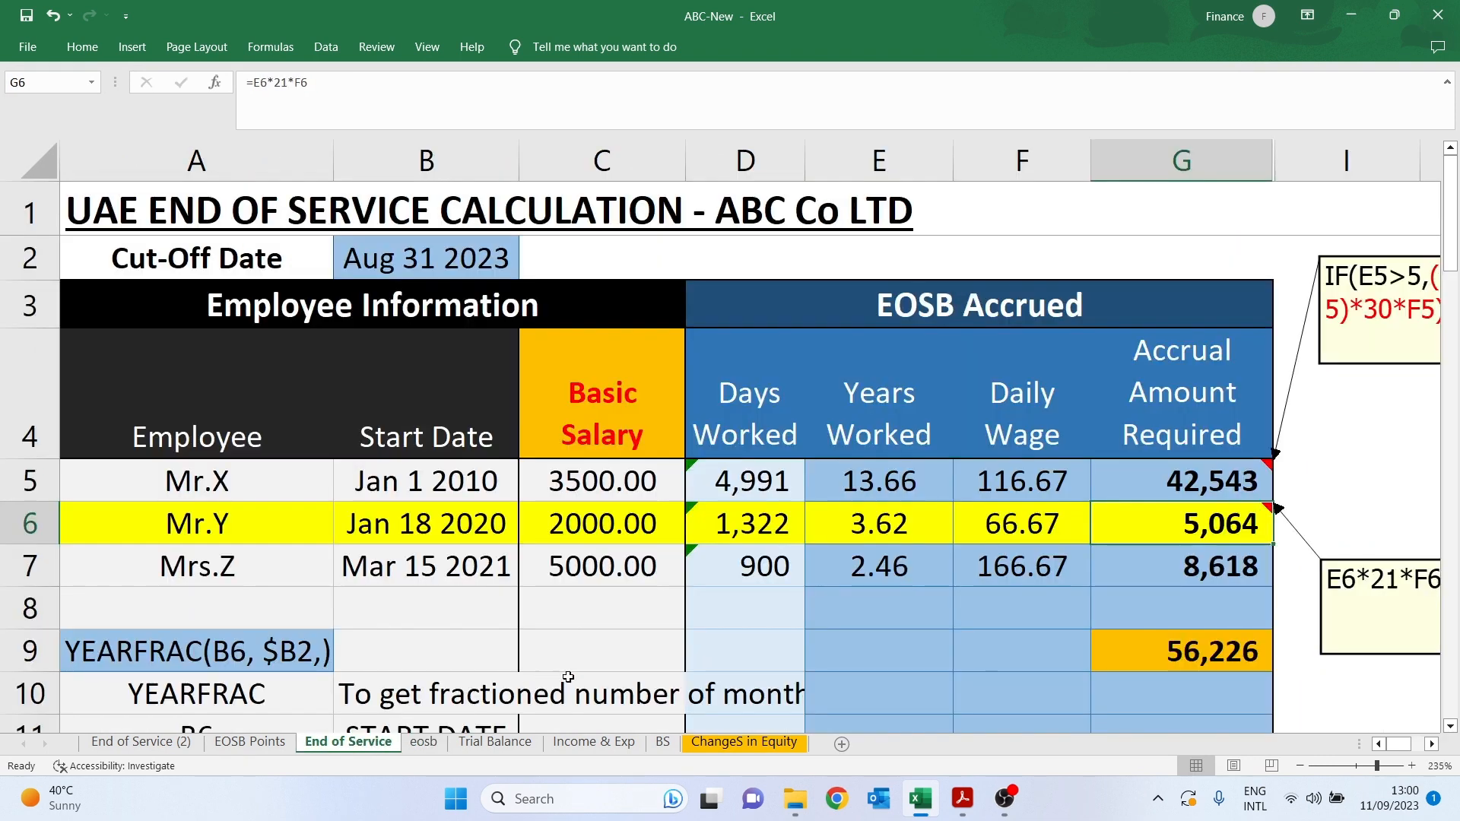
Debit the EOSB - GRATUITY expense in E49 of Trial Balance by linking it to F3 of the eosb Accrual Entry
left_click(495, 741)
scroll(627, 635, "down", 3)
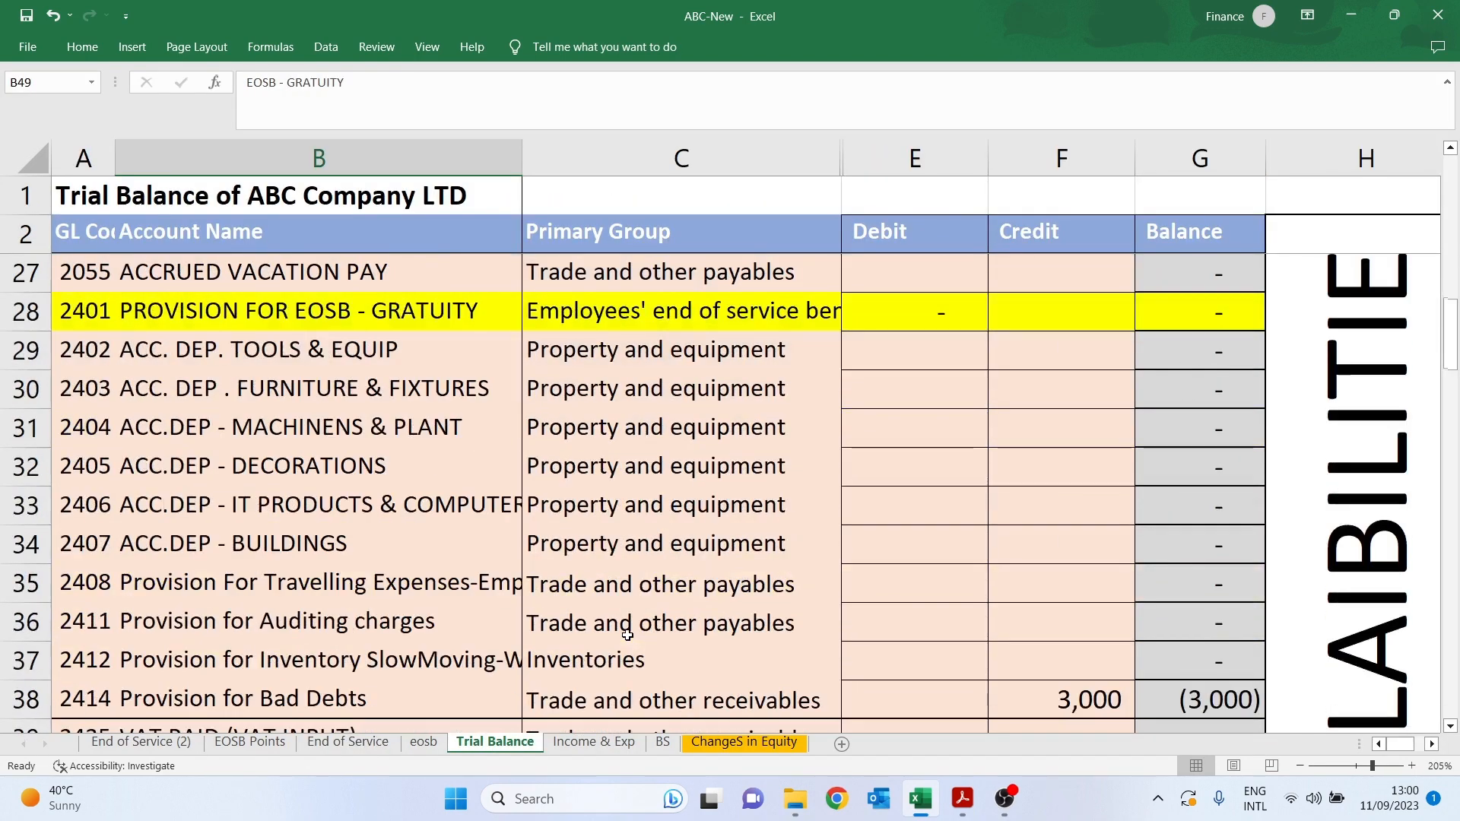
scroll(627, 635, "down", 6)
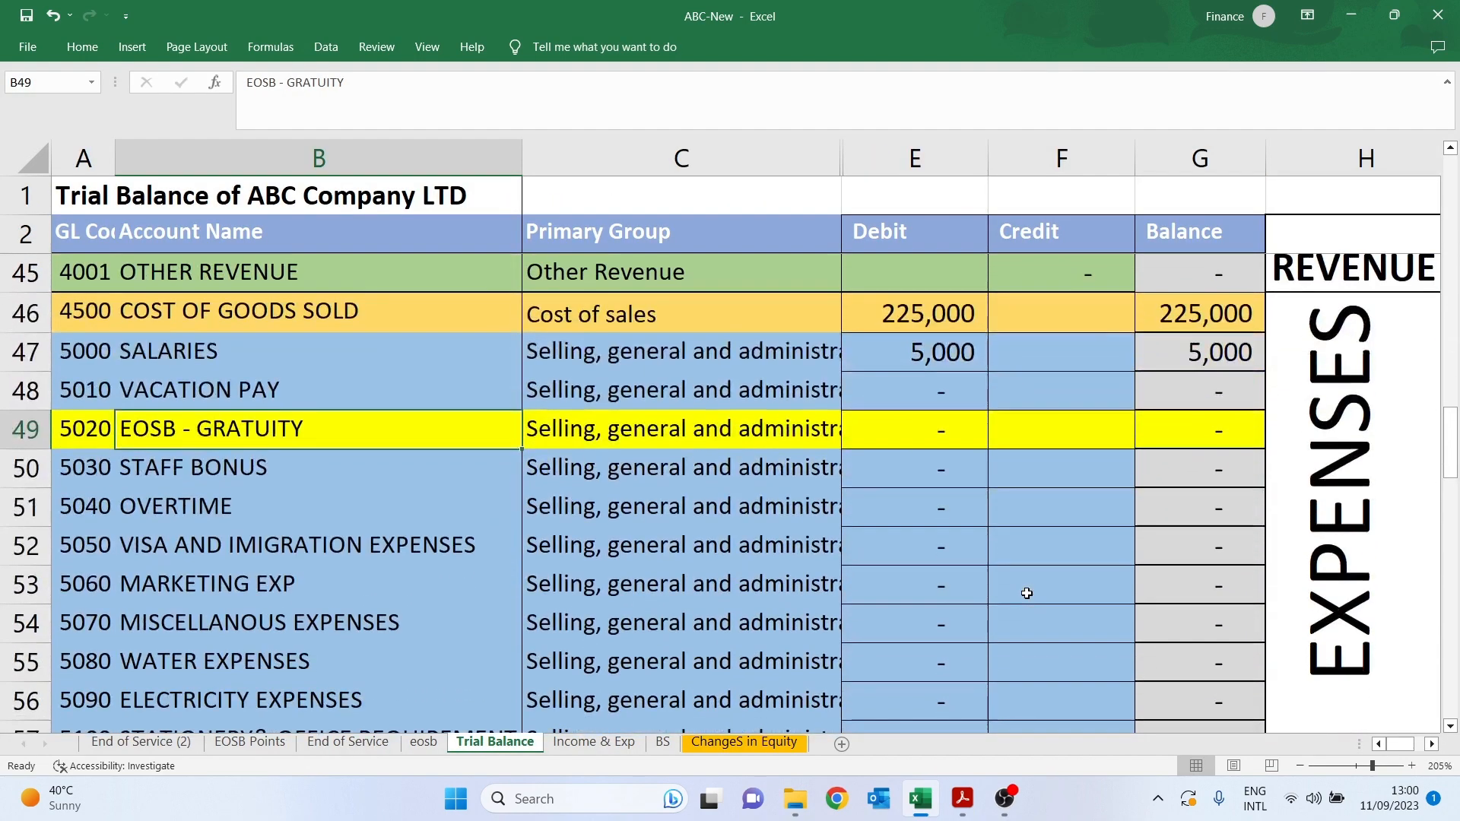
scroll(1023, 593, "up", 2)
scroll(1030, 590, "down", 2)
left_click(99, 433)
left_click(195, 437)
left_click(580, 432)
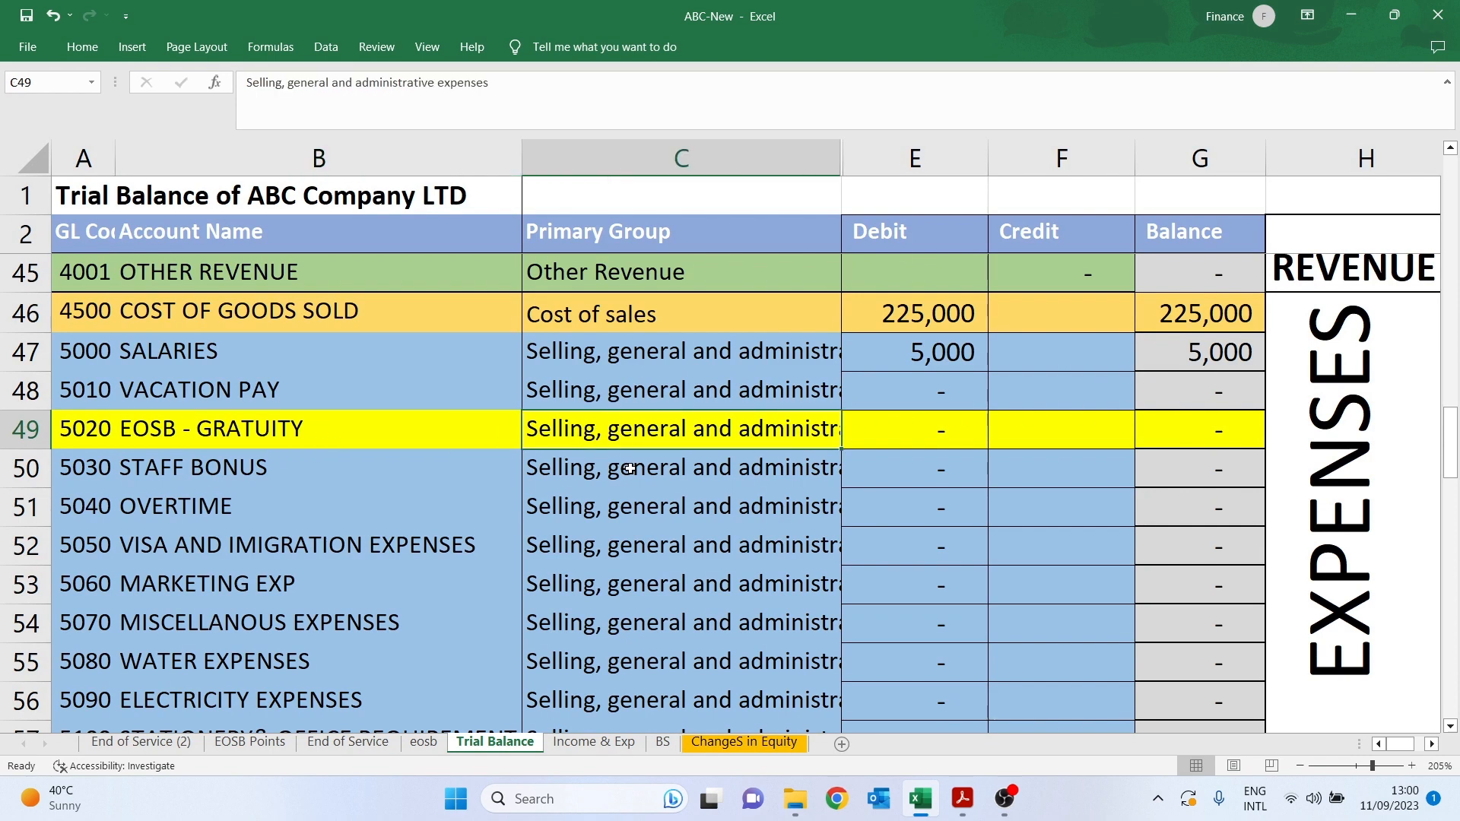
left_click(935, 423)
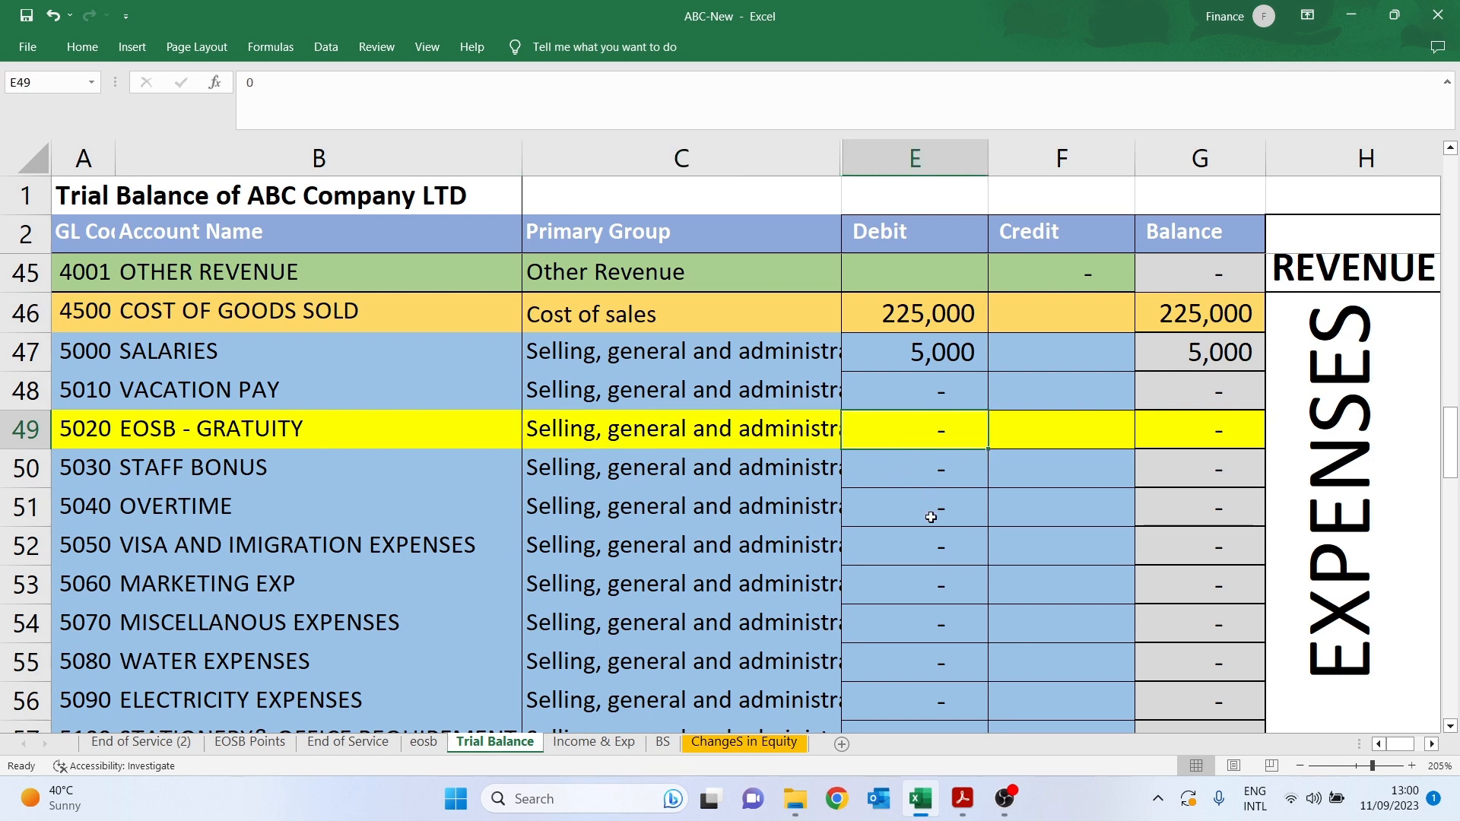
type("+eosb!")
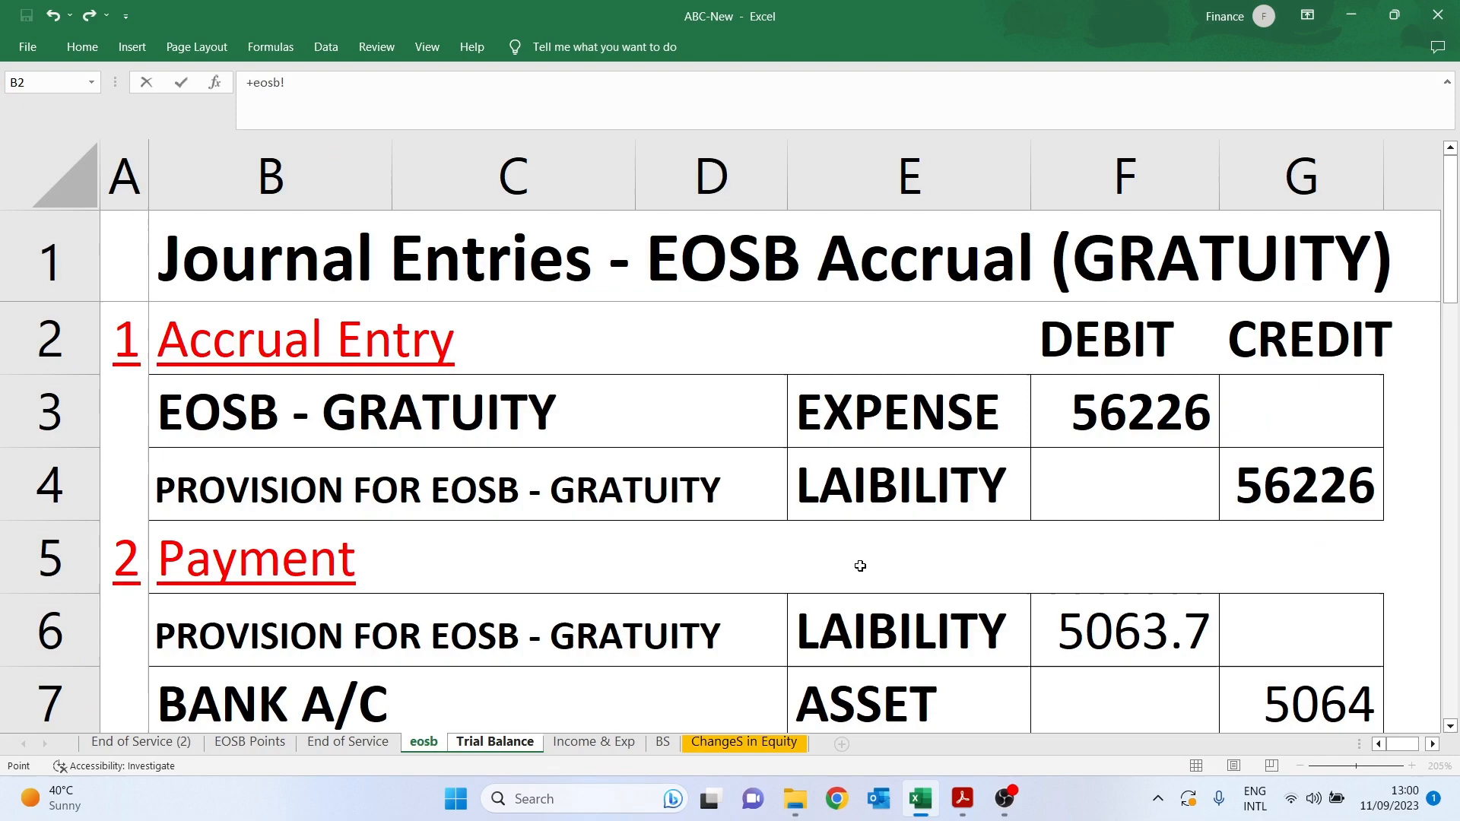
left_click(1131, 428)
key("Return")
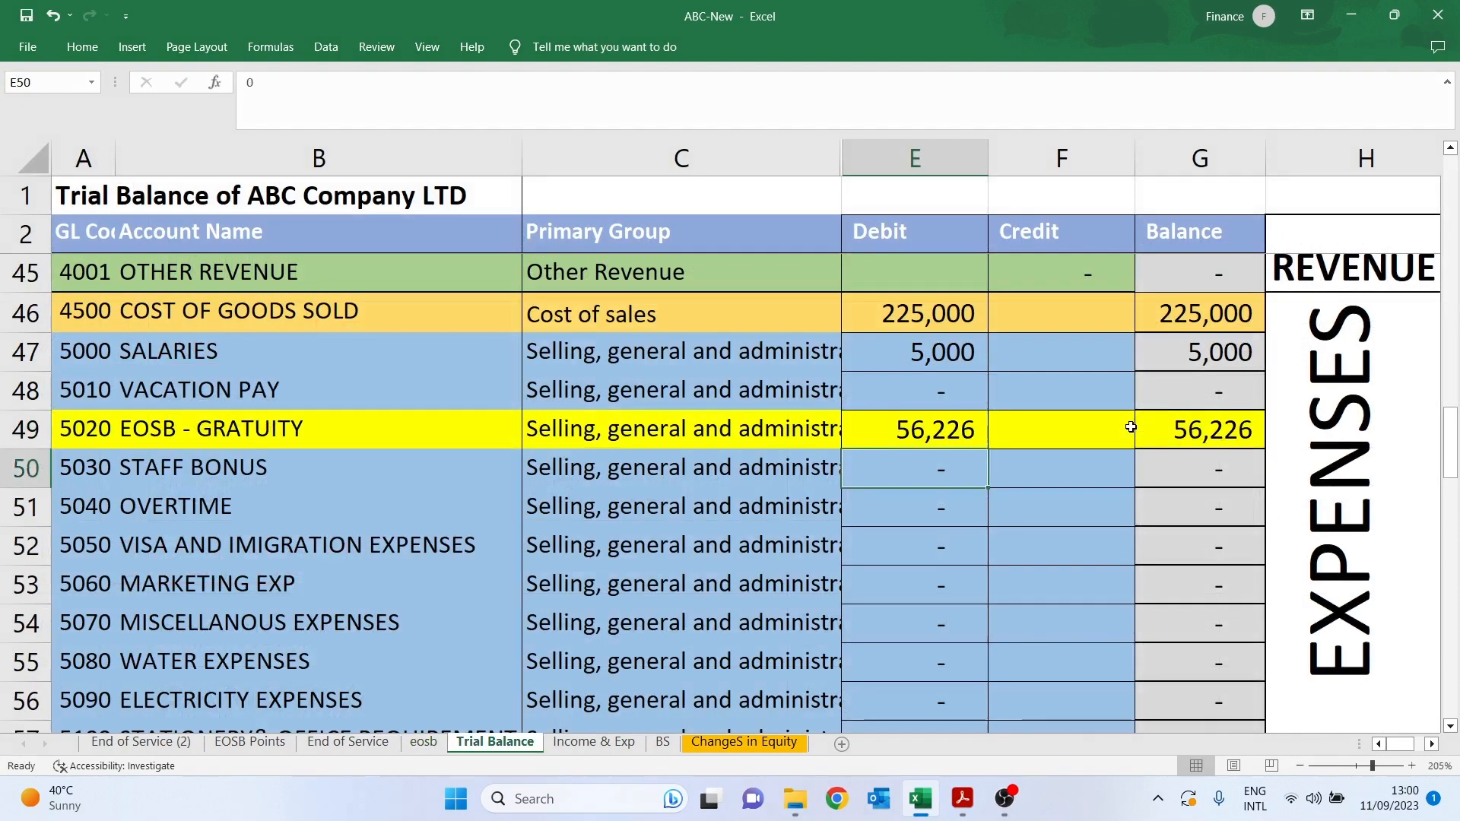
Credit PROVISION FOR EOSB - GRATUITY in F28 of Trial Balance by linking it to G4 of the eosb Accrual Entry
scroll(850, 555, "up", 1)
scroll(850, 555, "up", 6)
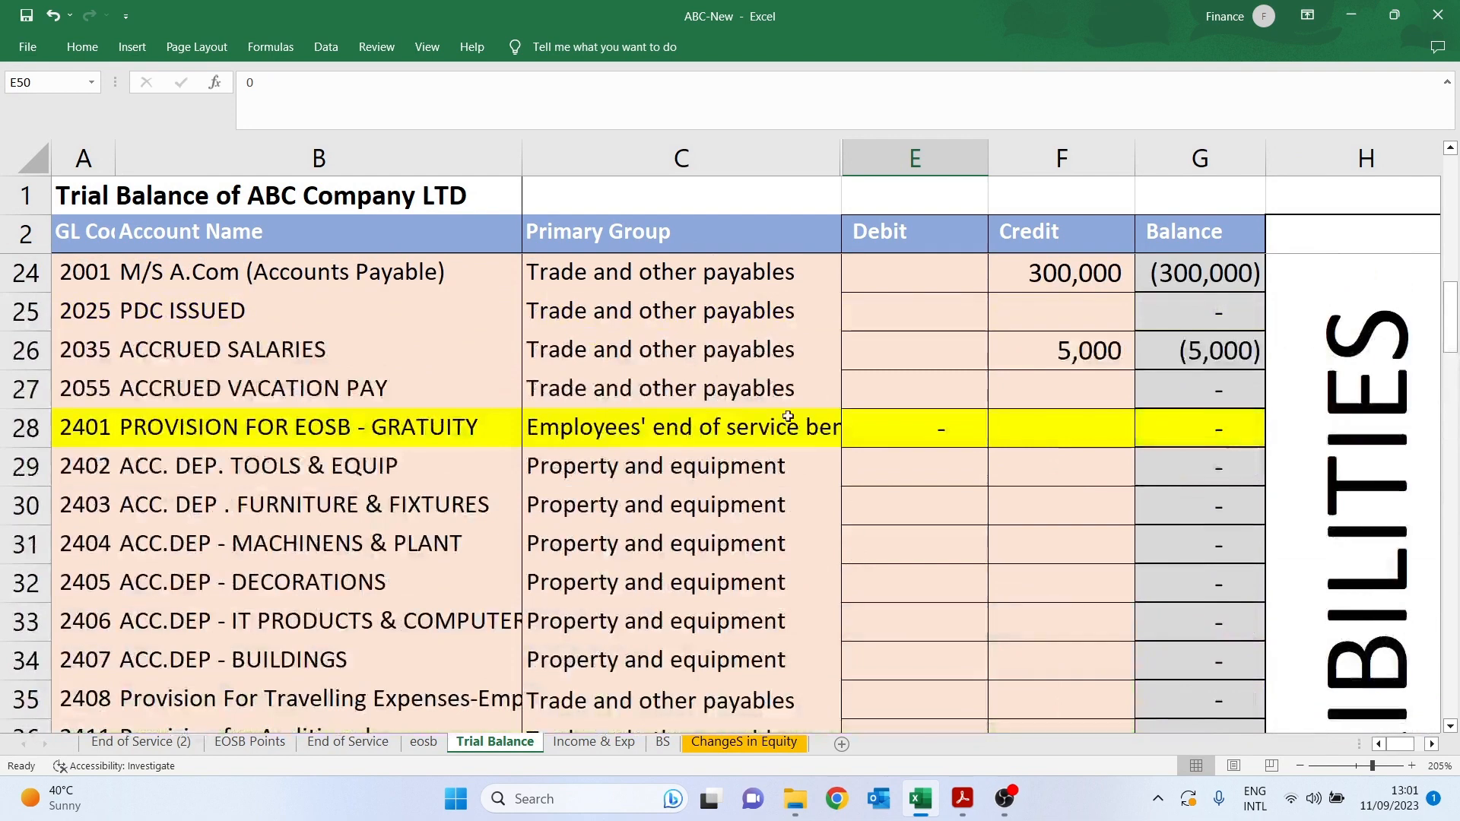
left_click(291, 430)
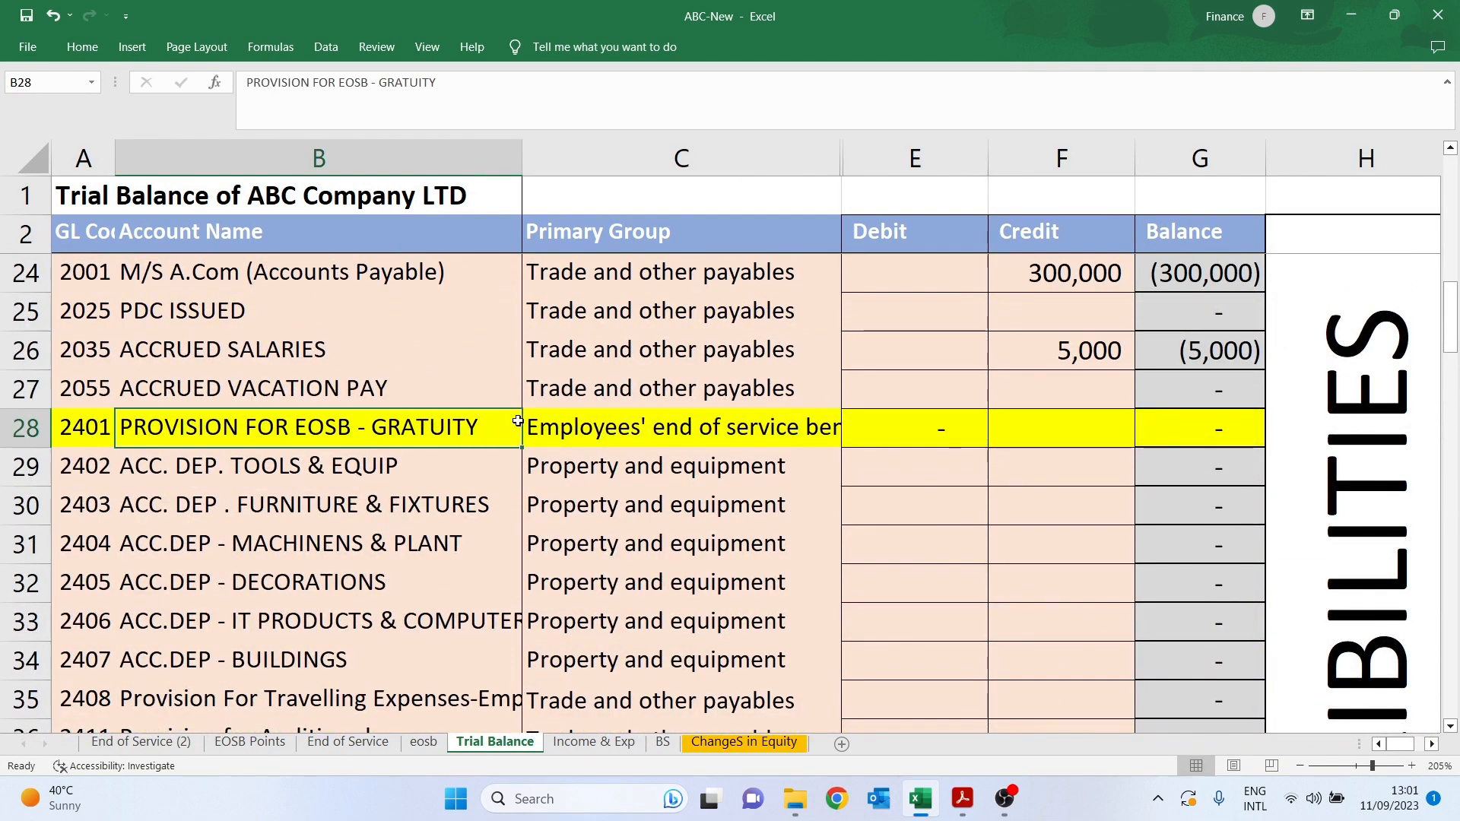
left_click(571, 428)
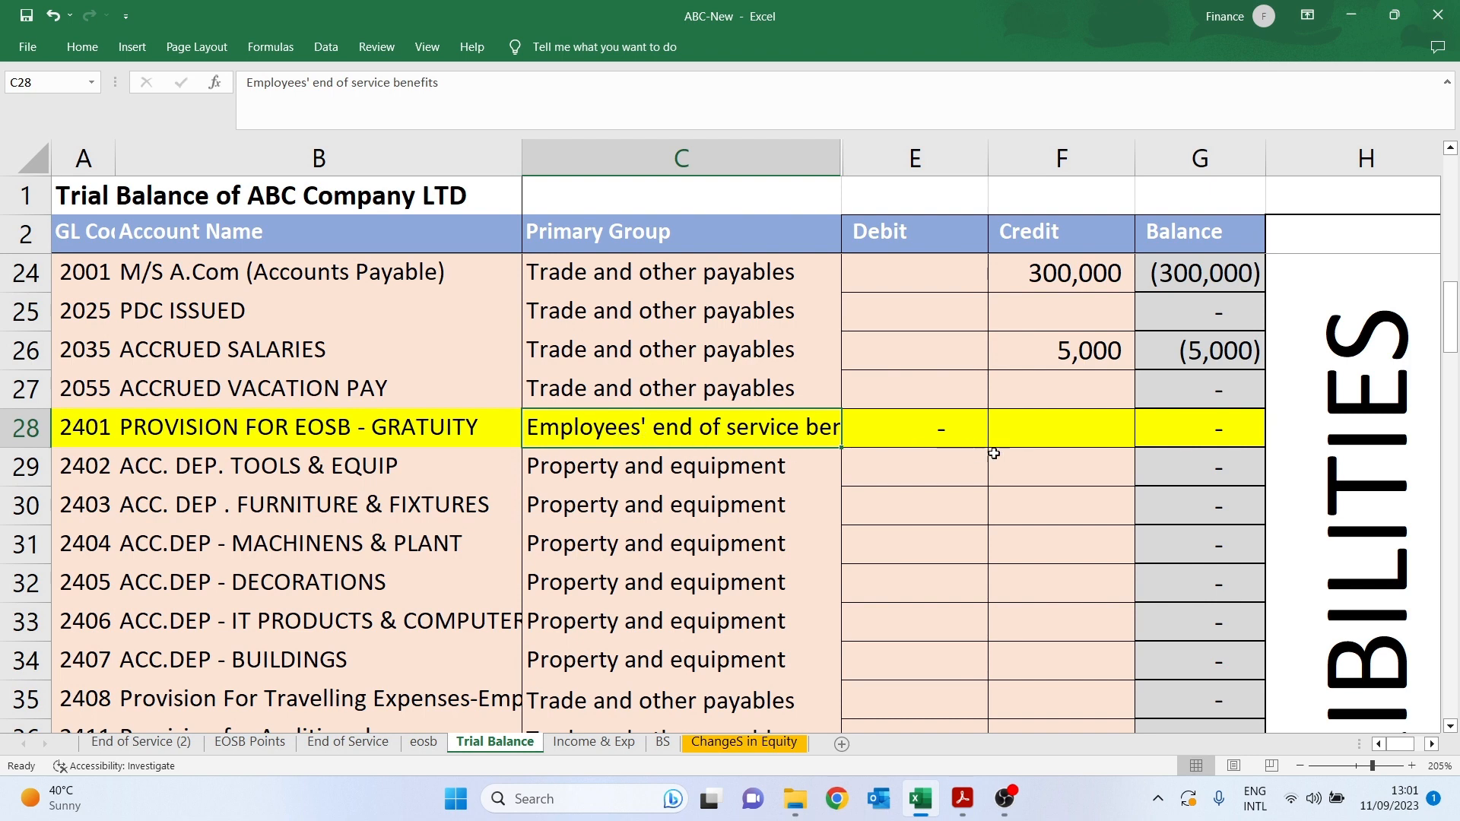
left_click(1037, 436)
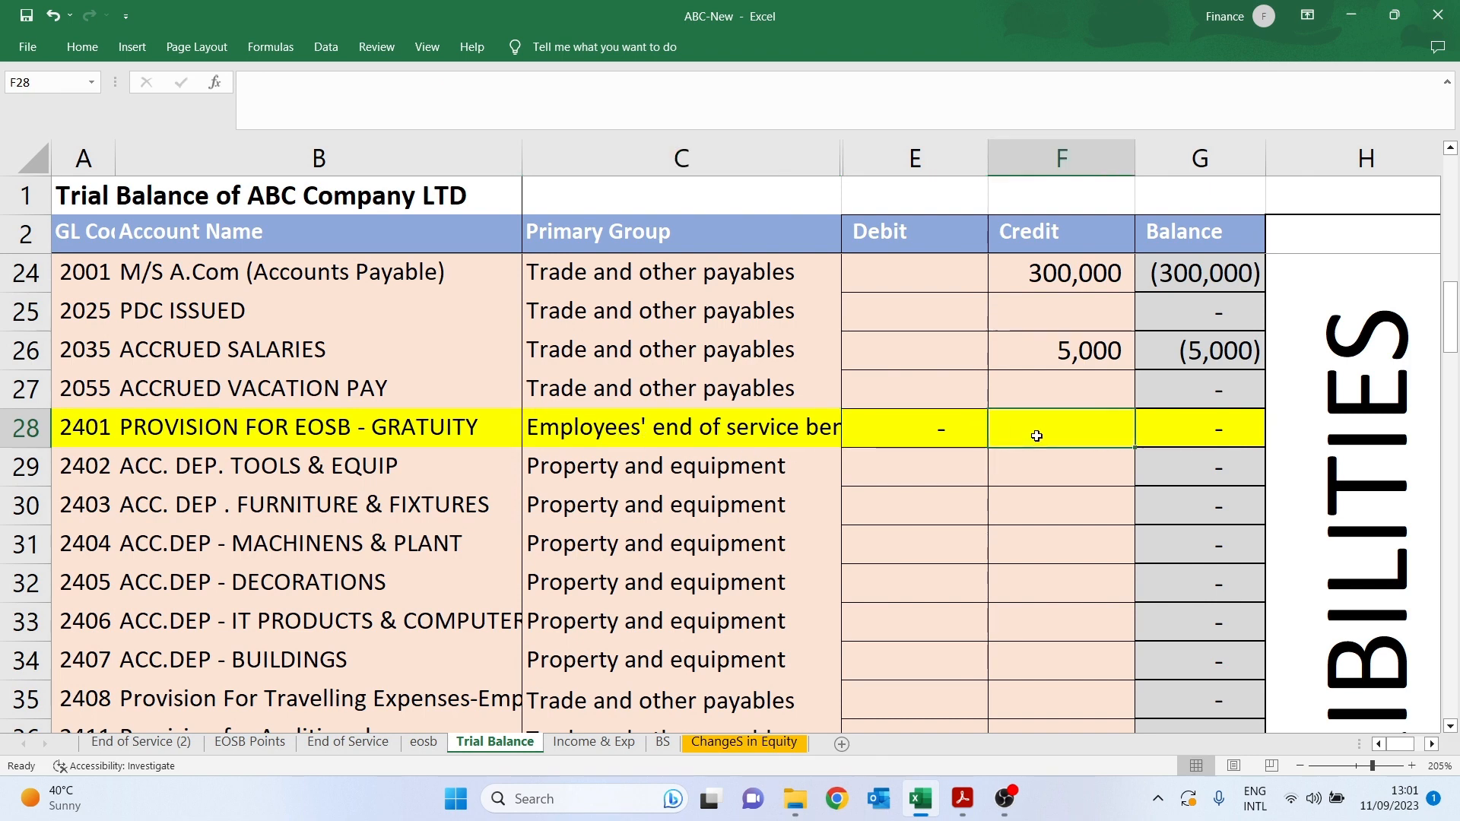
type("+")
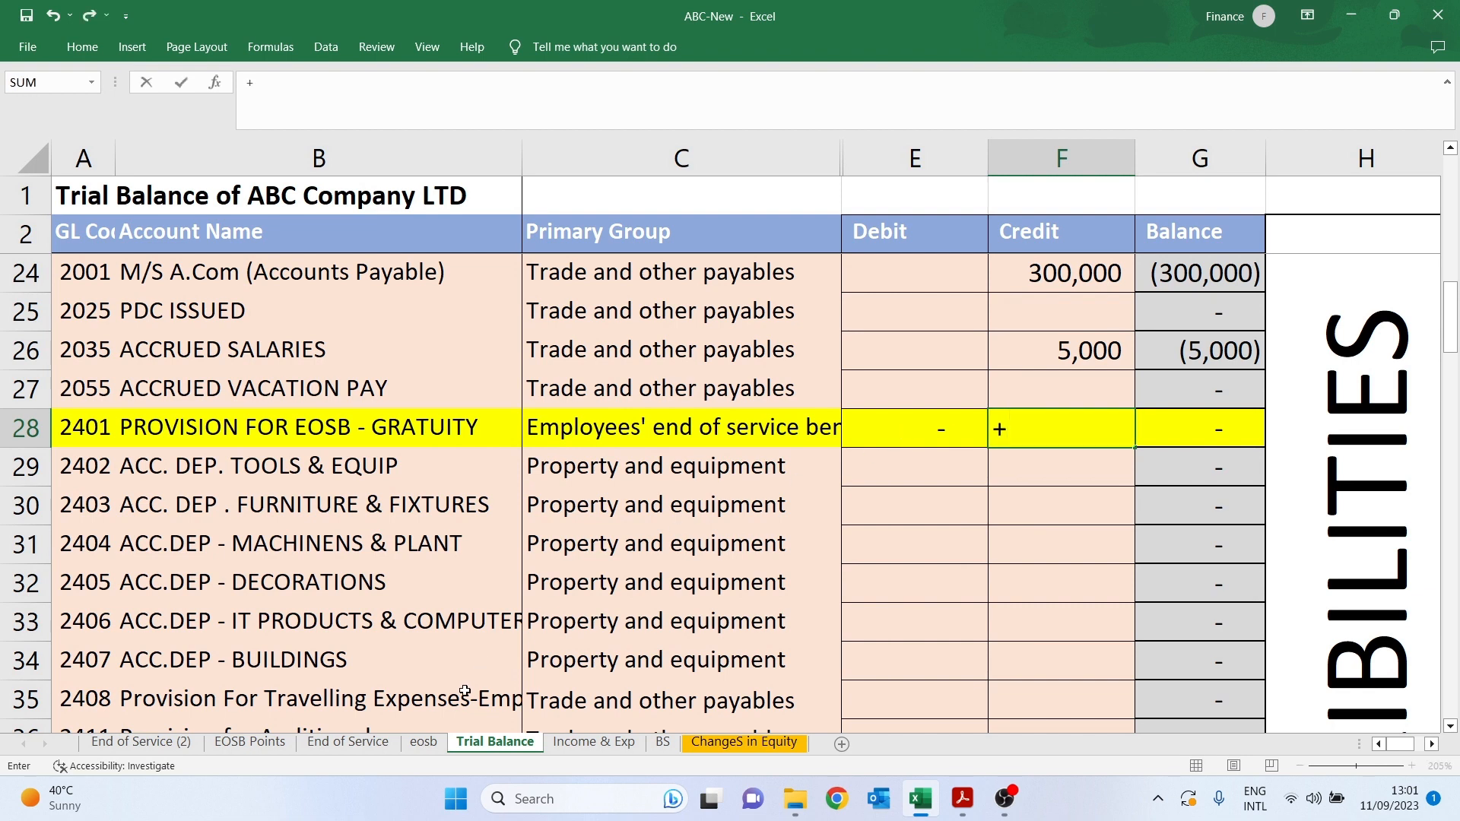
left_click(424, 743)
left_click(1316, 478)
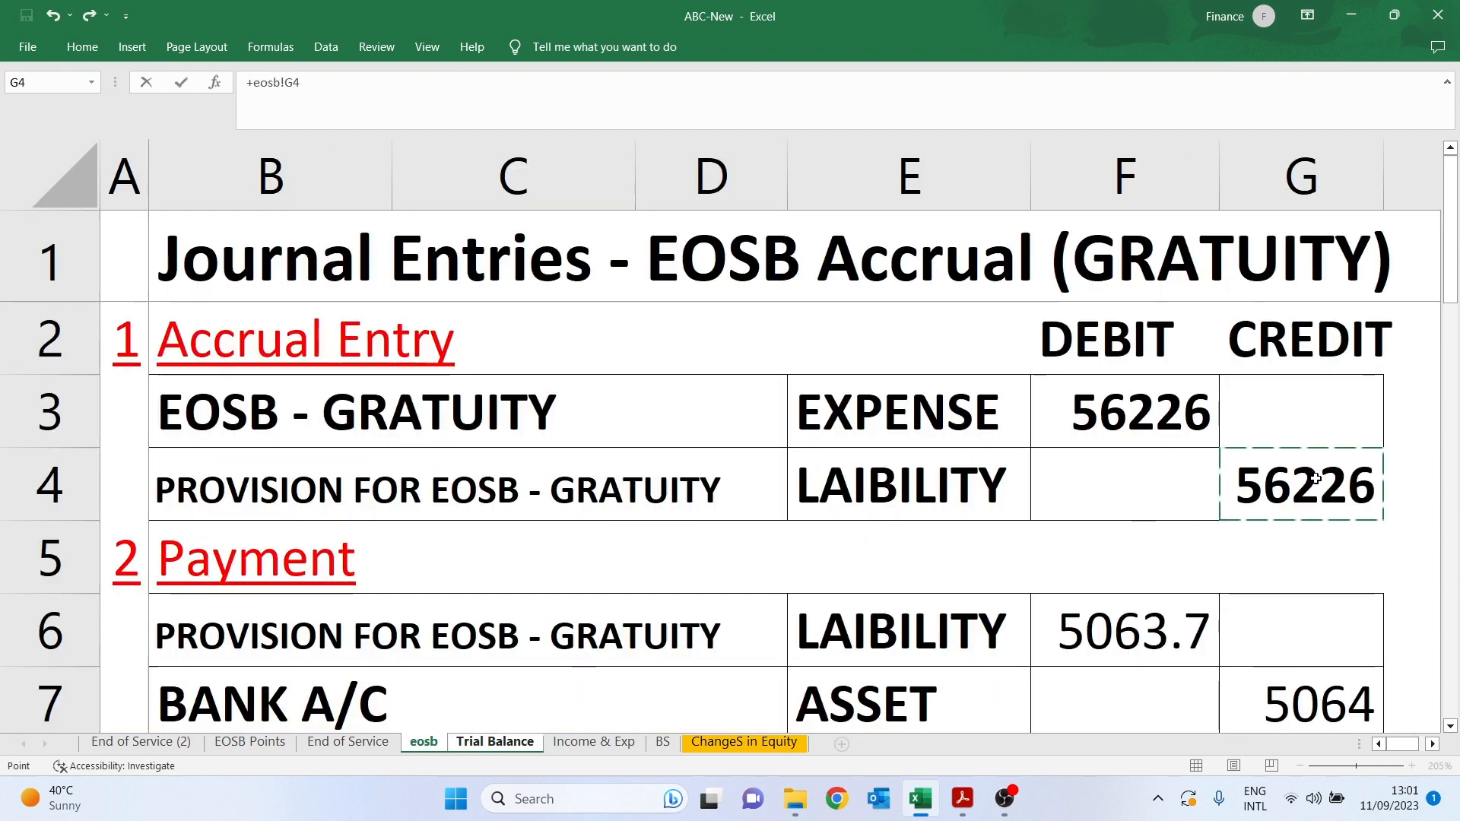
key("Return")
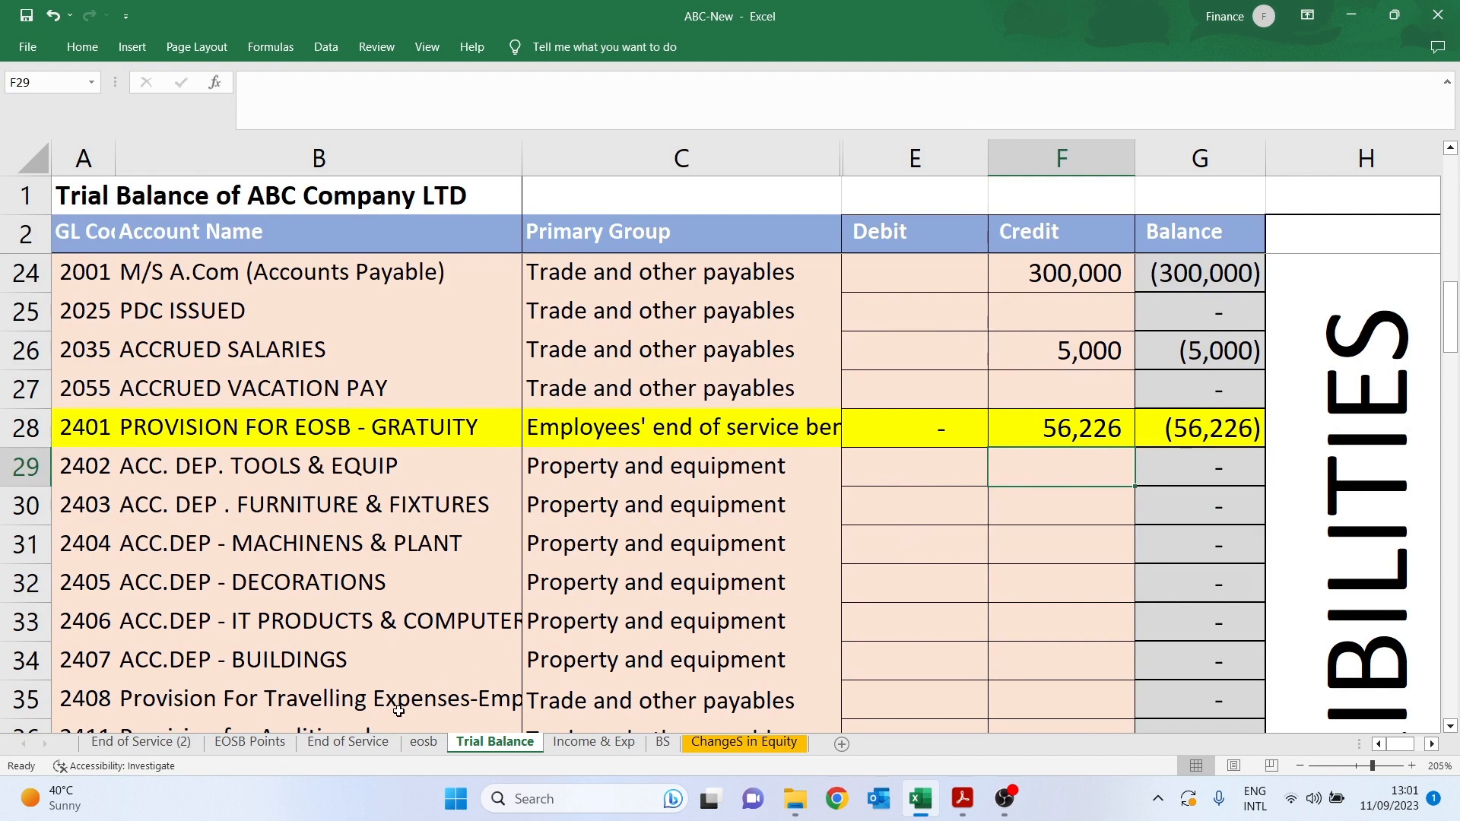
Debit PROVISION FOR EOSB - GRATUITY in E28 of Trial Balance by linking it to F6 of the eosb Payment entry
left_click(423, 742)
left_click(846, 641)
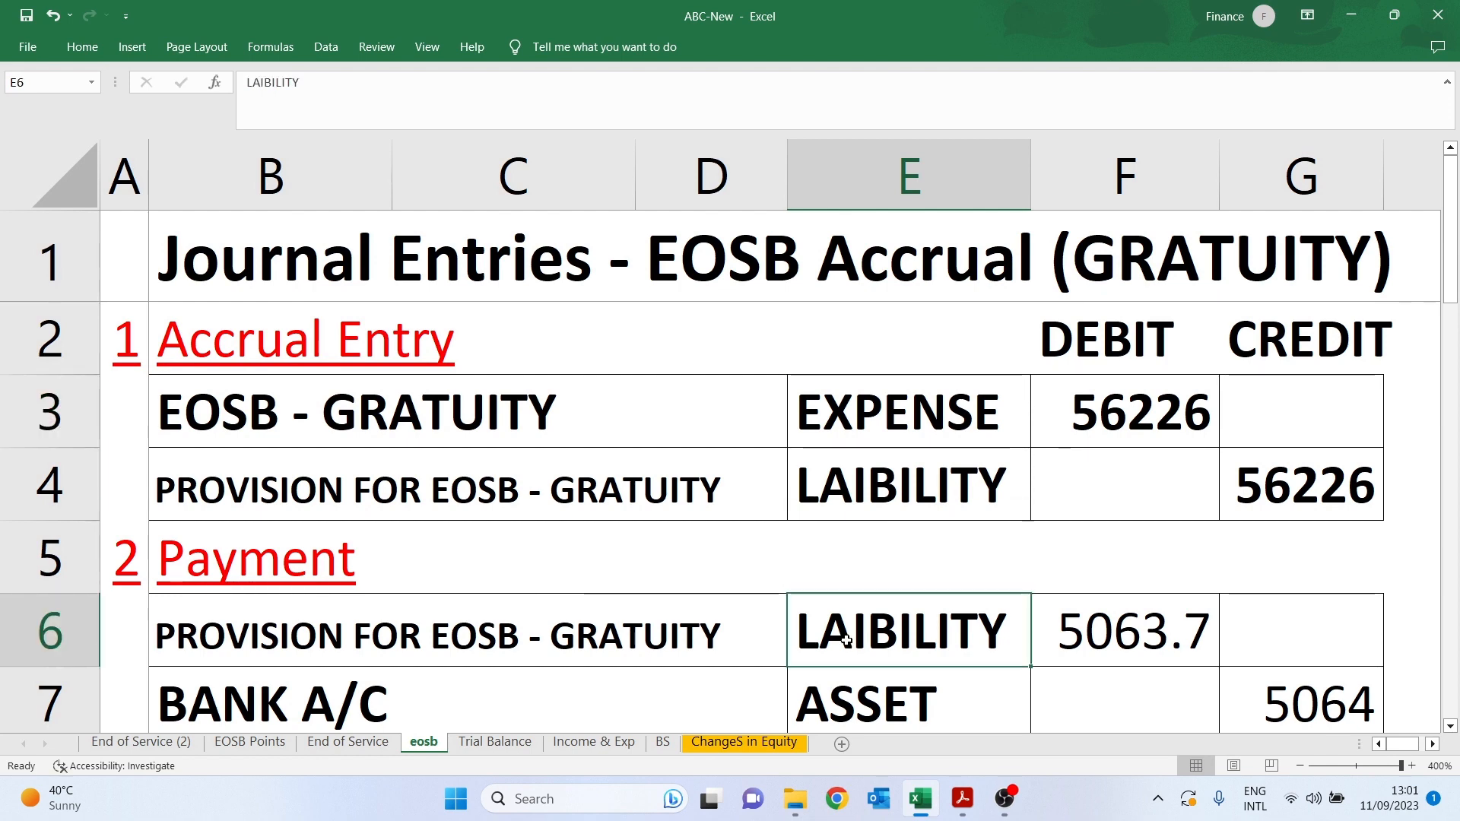
scroll(886, 623, "down", 1)
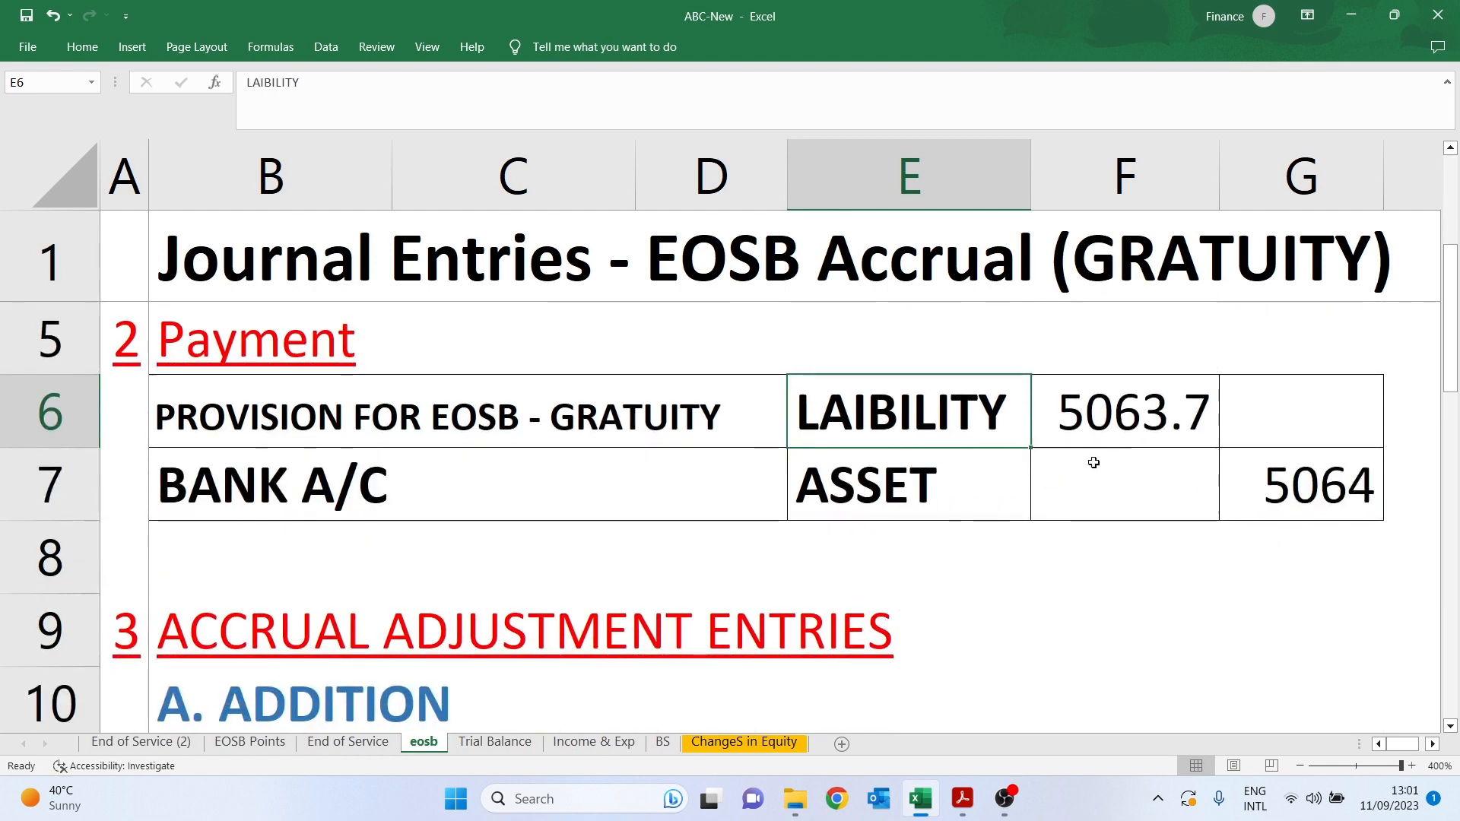
left_click(1118, 416)
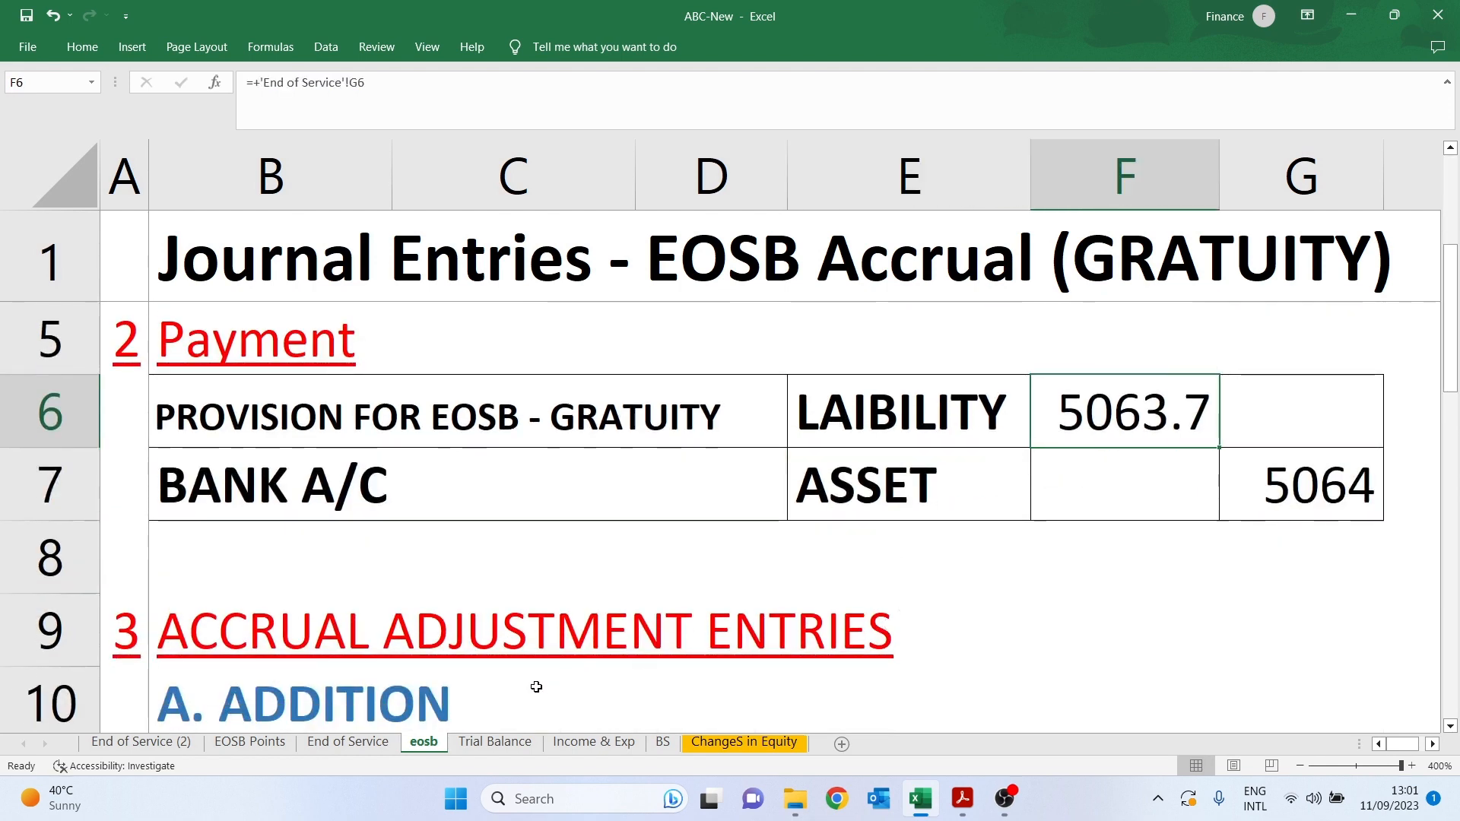
left_click(495, 742)
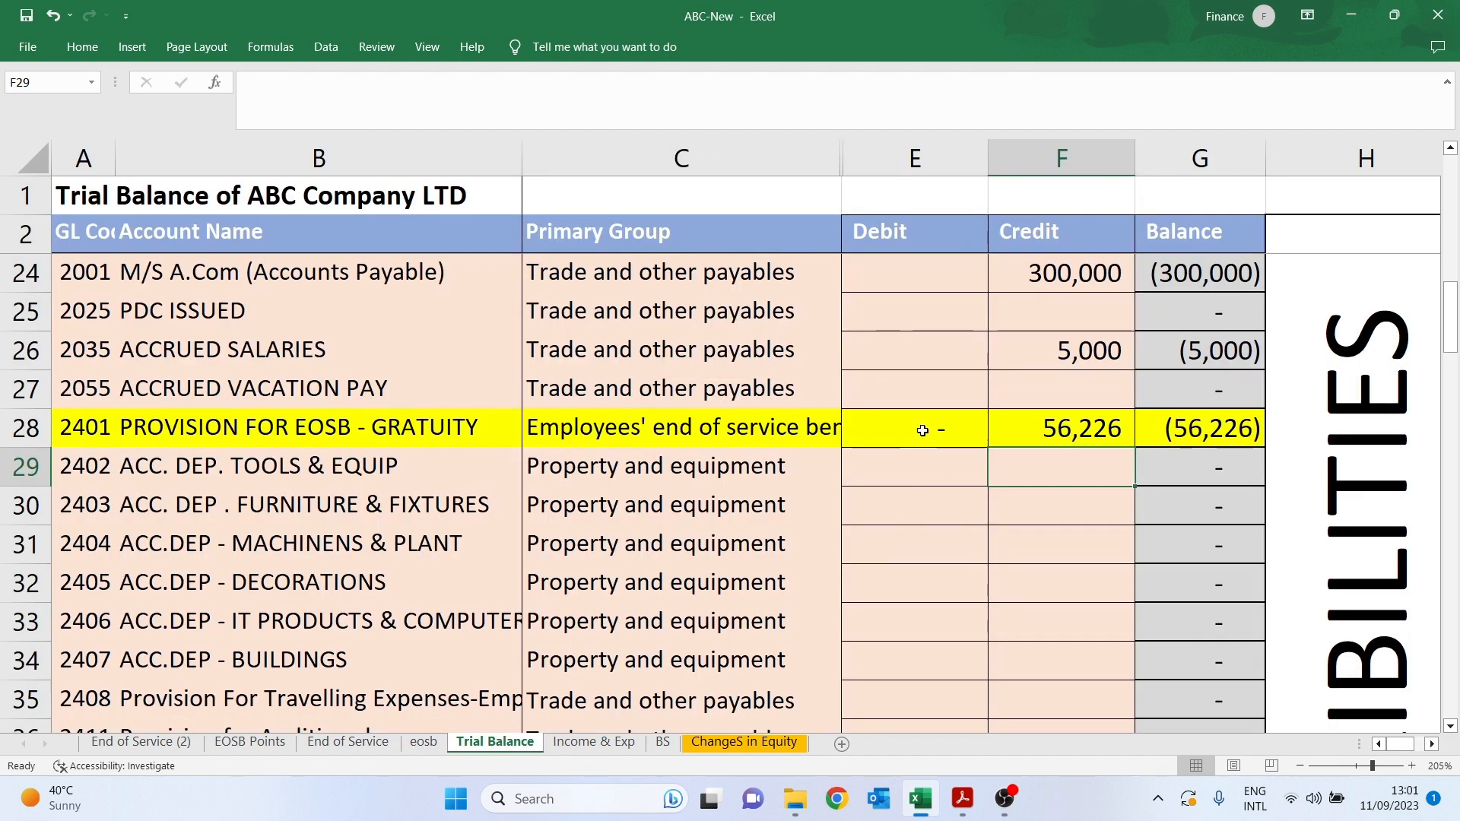
left_click(423, 742)
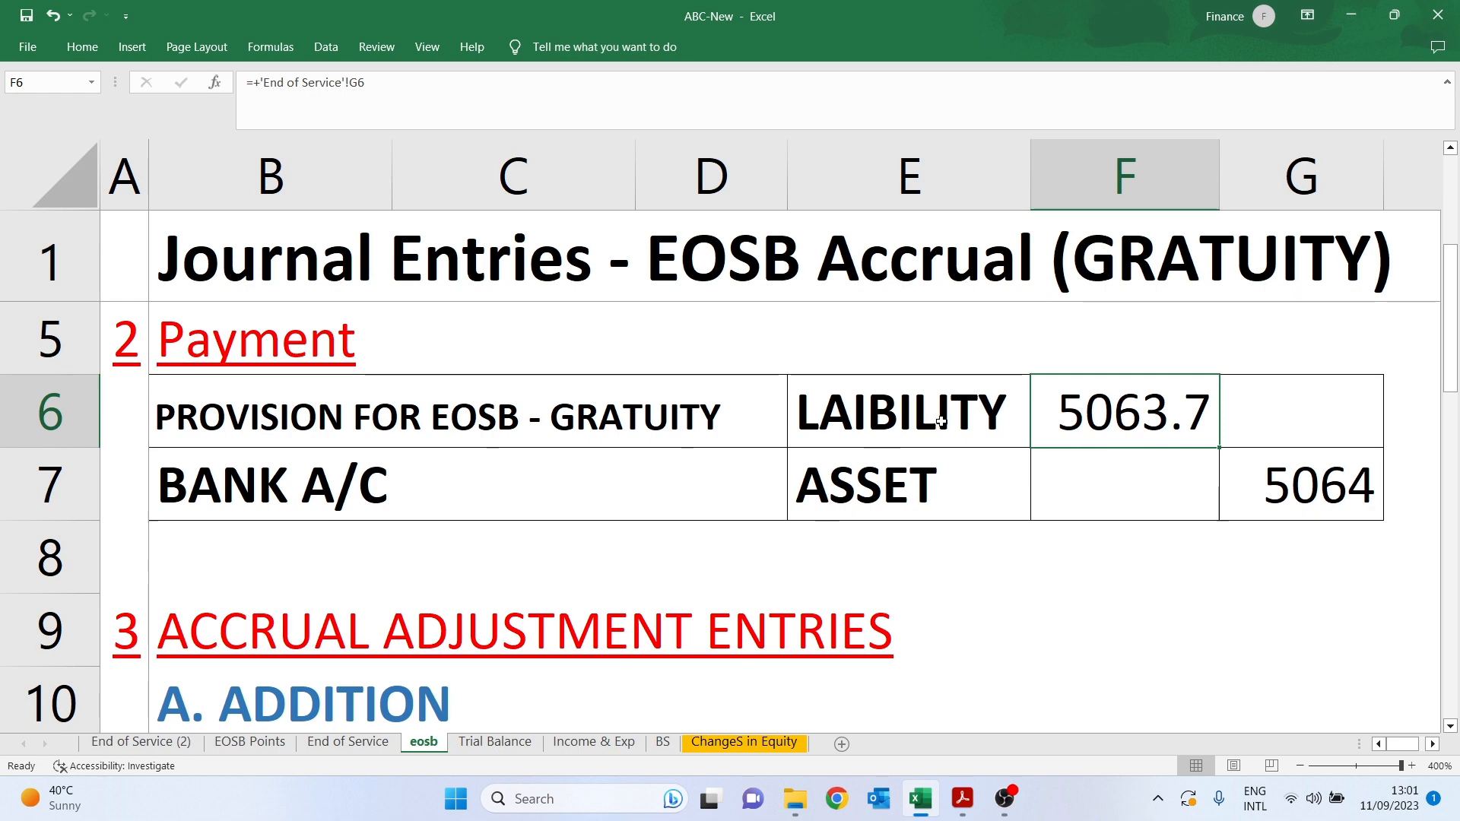
left_click(497, 745)
left_click(906, 432)
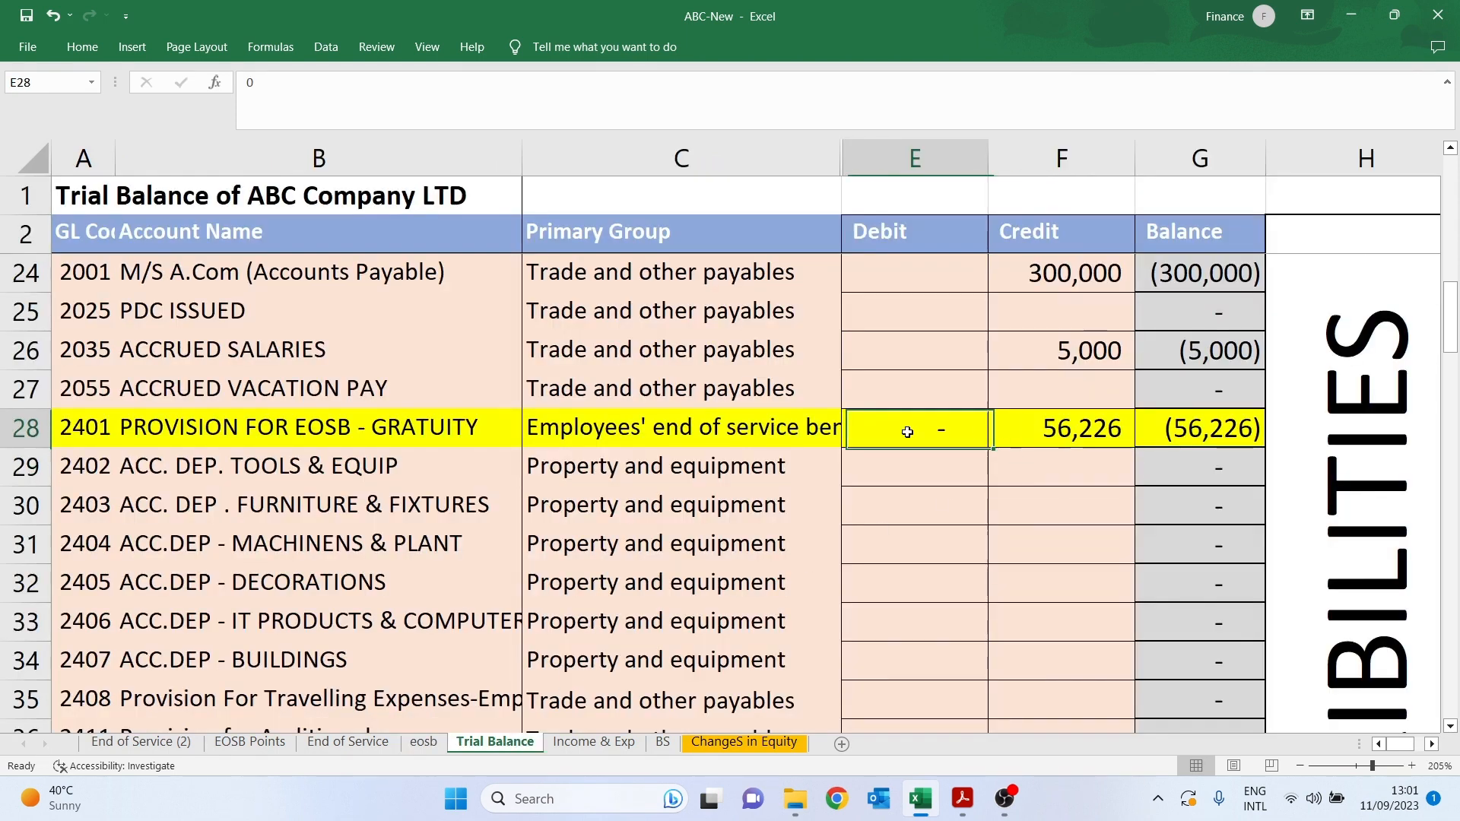
type("+")
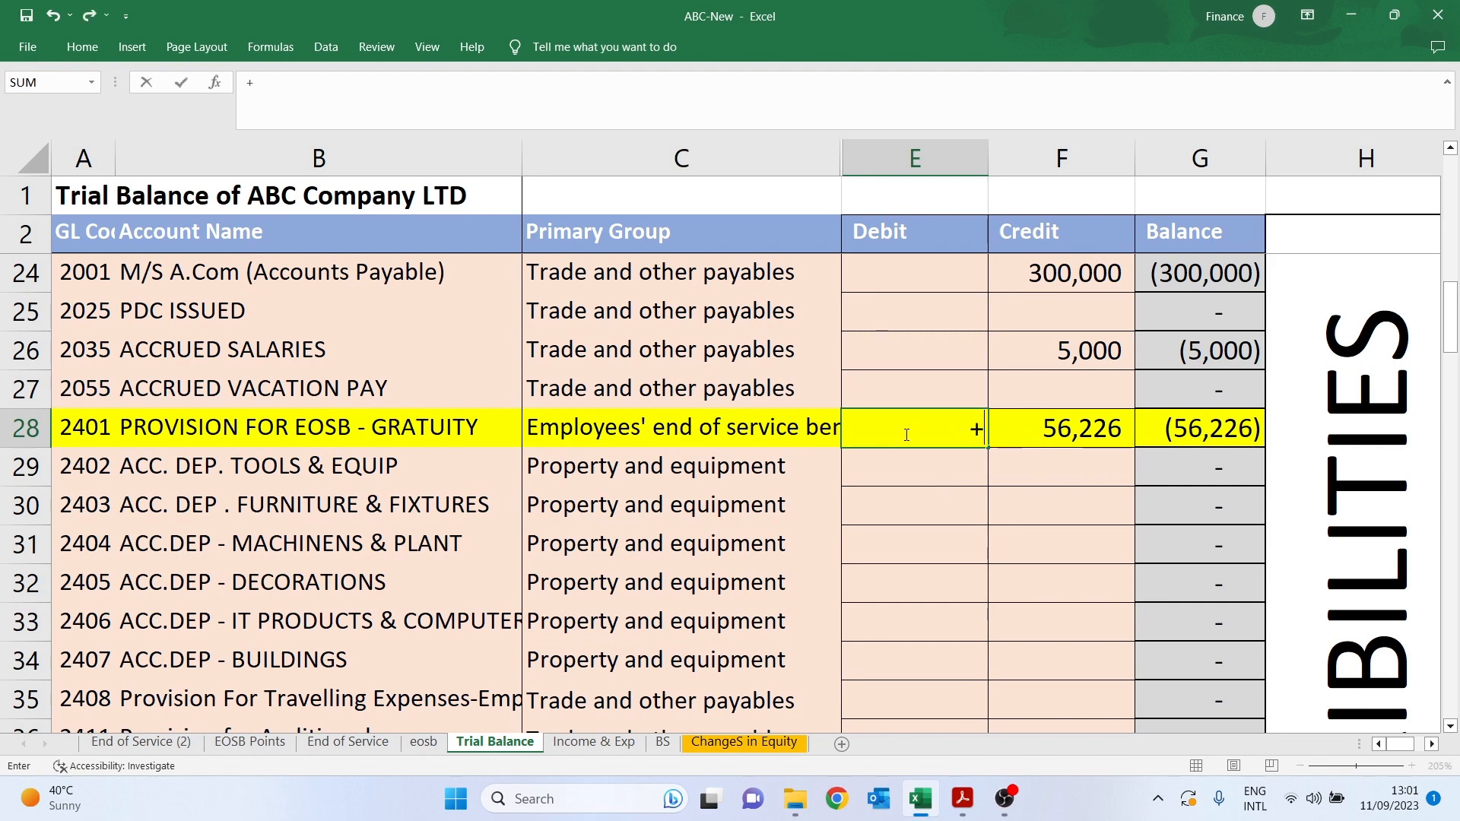
left_click(423, 744)
left_click(1102, 414)
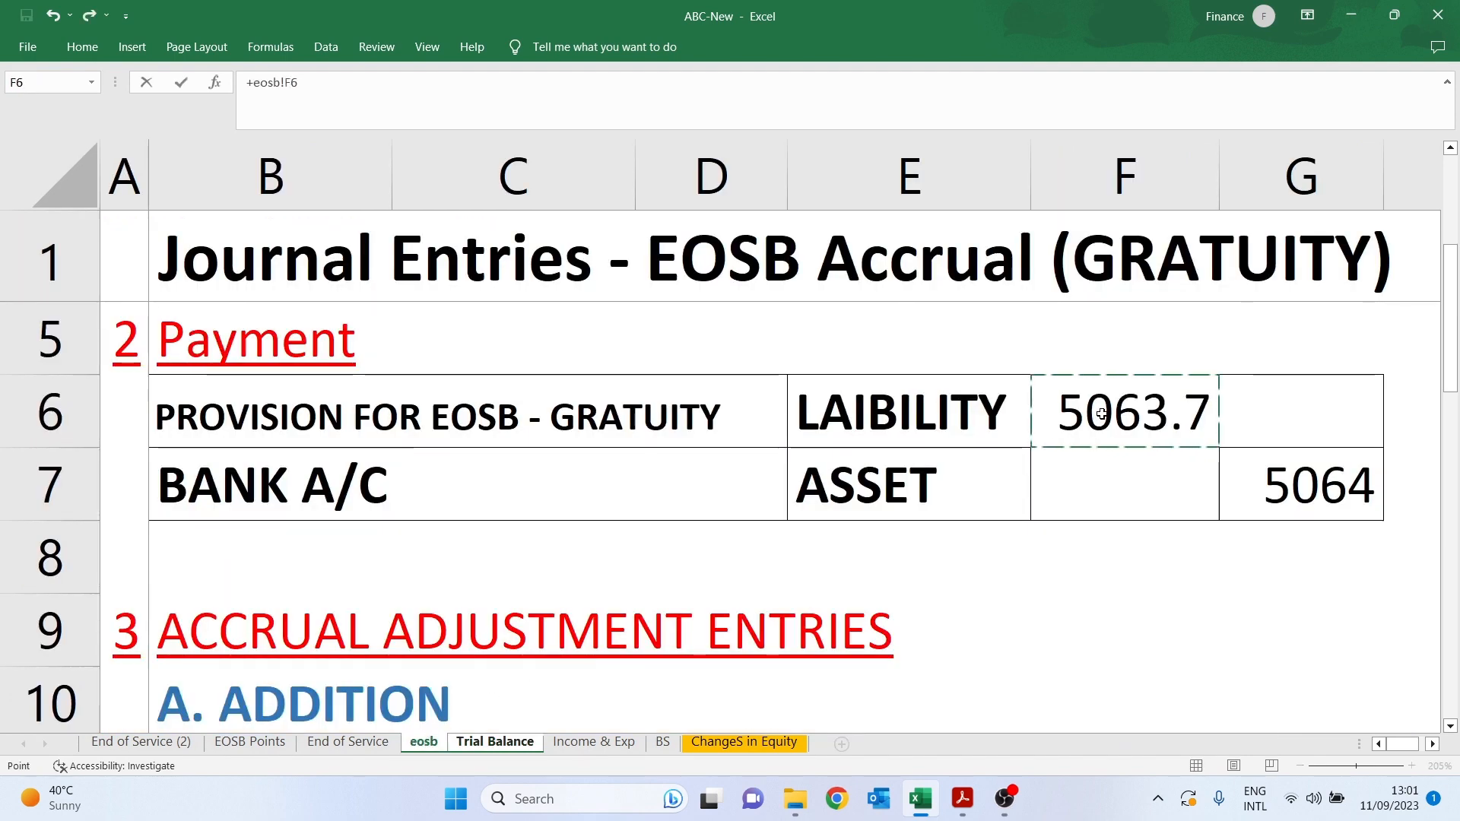
key("Return")
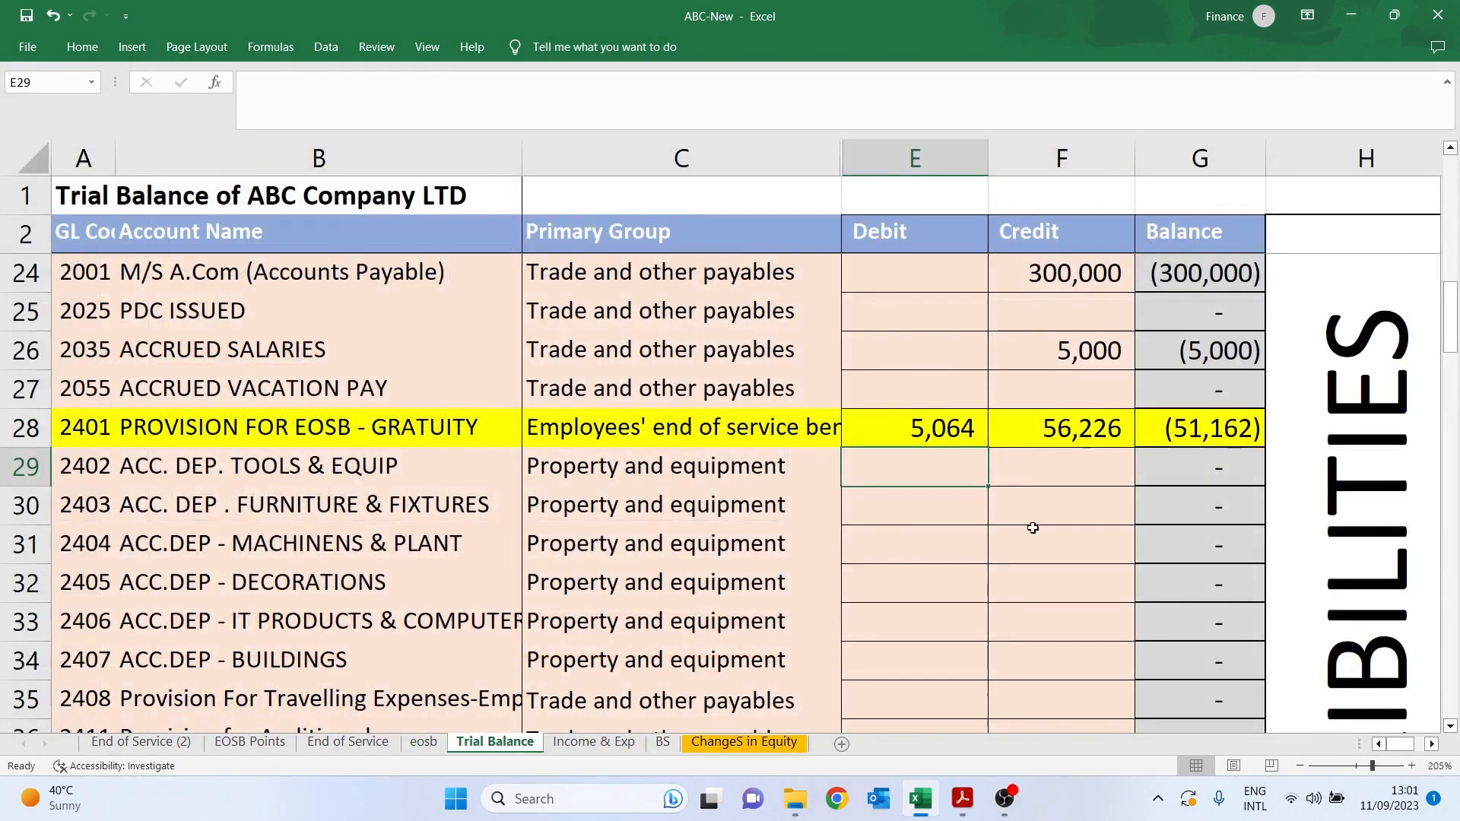
Credit LOYAL Bank A/C in F4 of Trial Balance by linking it to G7 of the eosb Payment entry
scroll(935, 555, "up", 7)
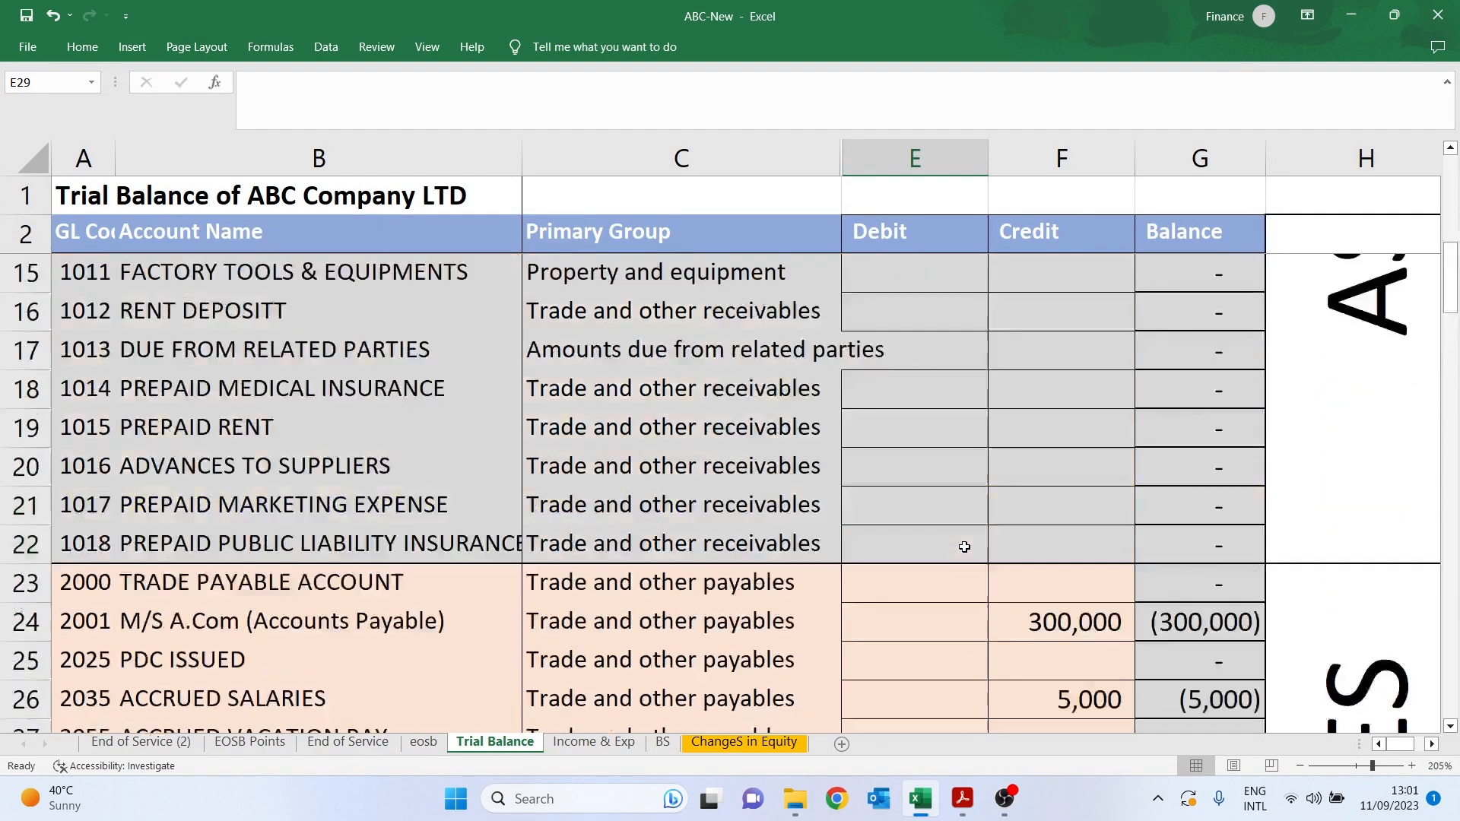
left_click(1054, 321)
type("+")
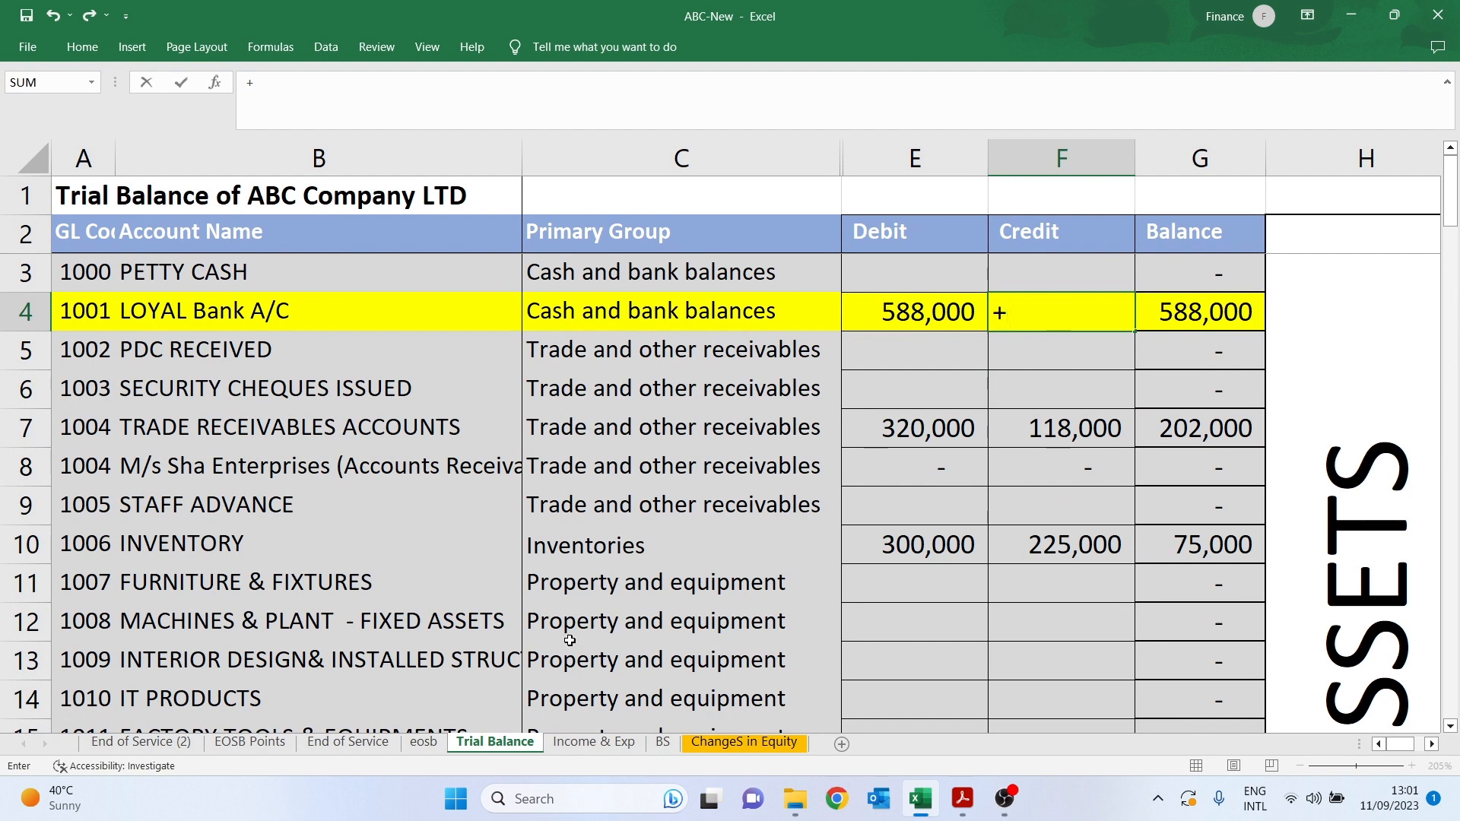
left_click(423, 742)
left_click(1286, 476)
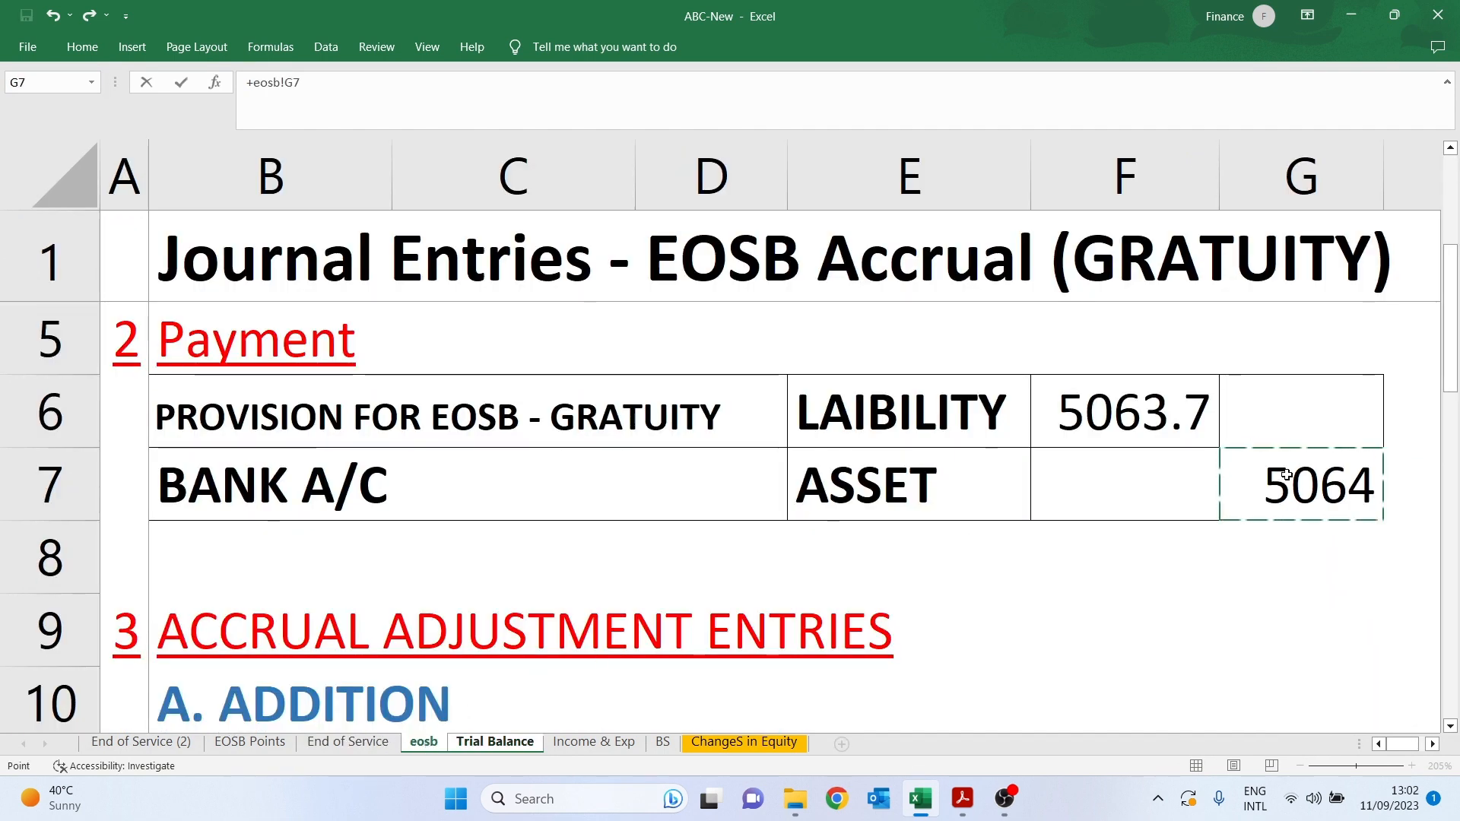
key("Return")
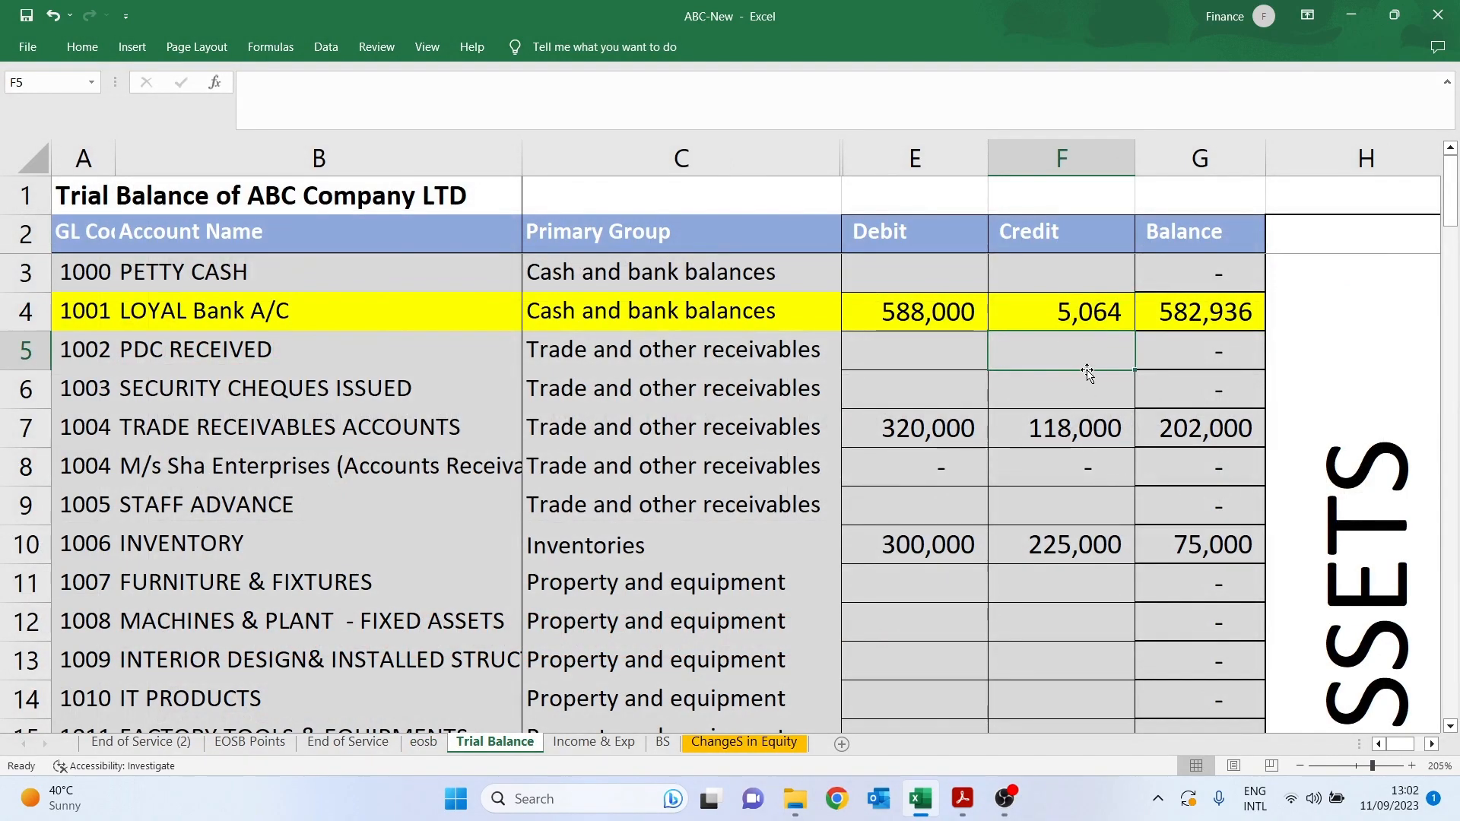
Review the primary groups assigned to LOYAL Bank A/C and PROVISION FOR EOSB - GRATUITY in Trial Balance
left_click(1056, 384)
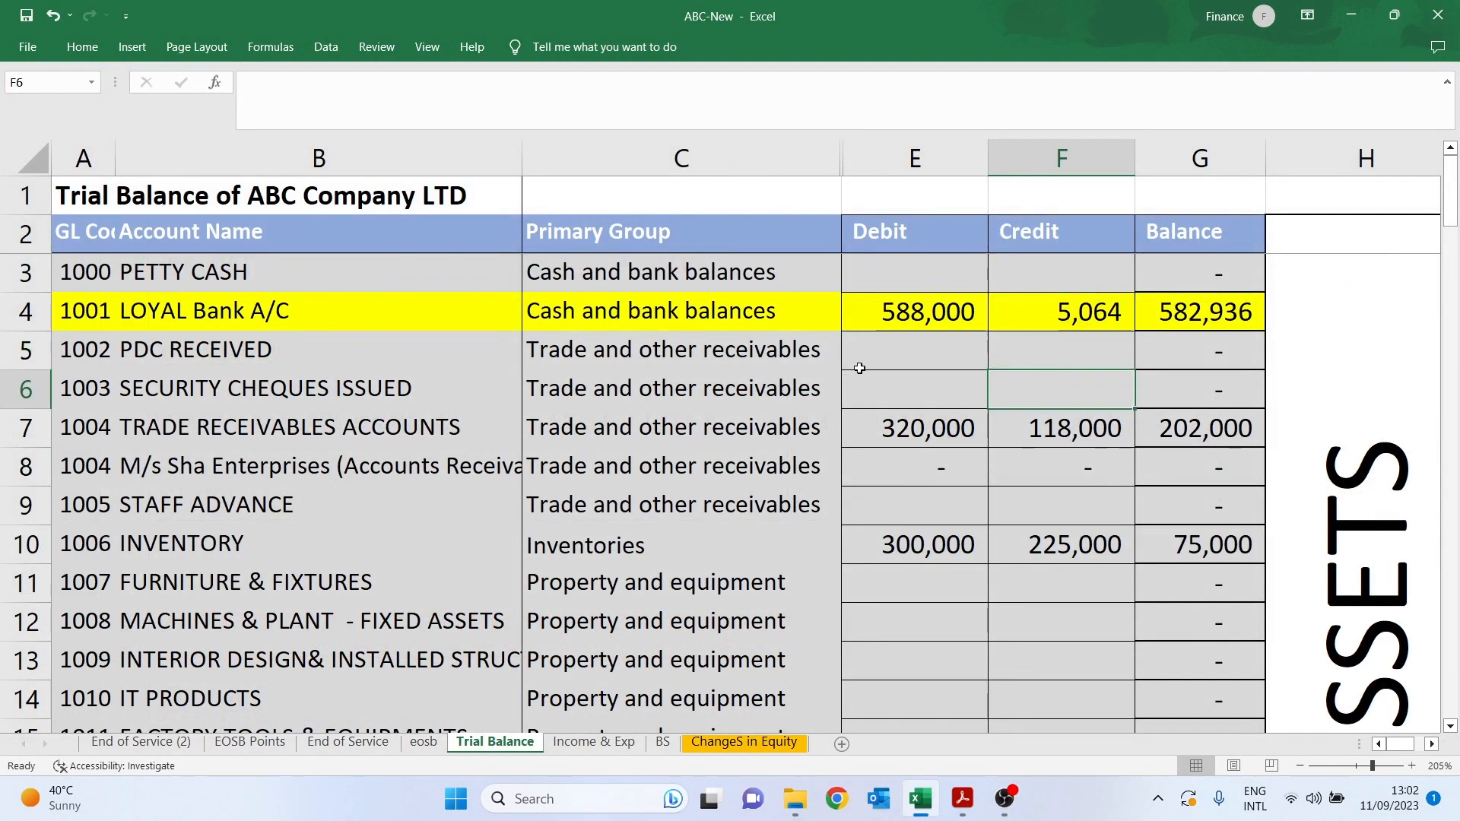
left_click(584, 313)
scroll(762, 545, "down", 6)
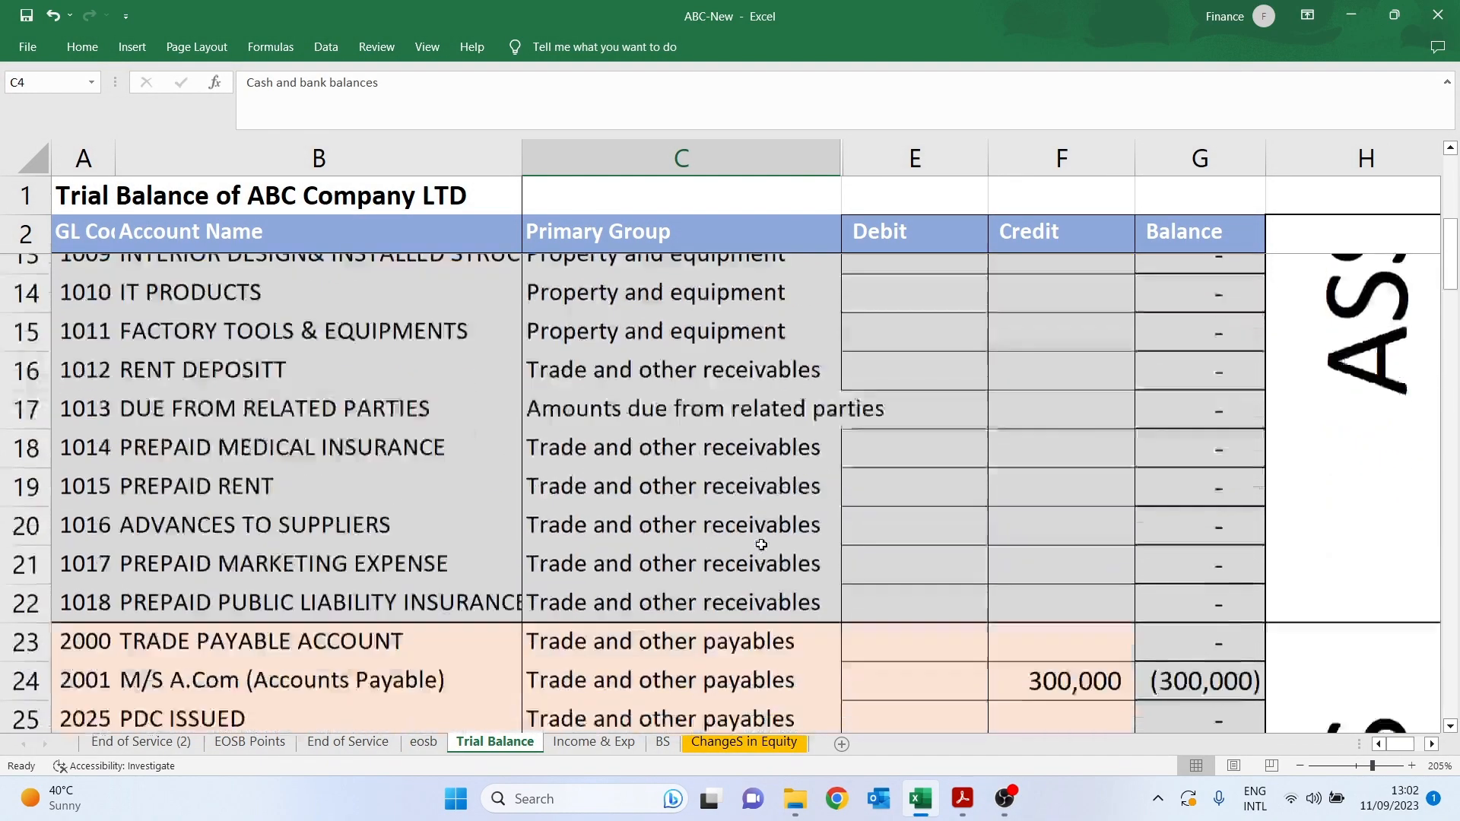
scroll(761, 545, "down", 1)
left_click(217, 431)
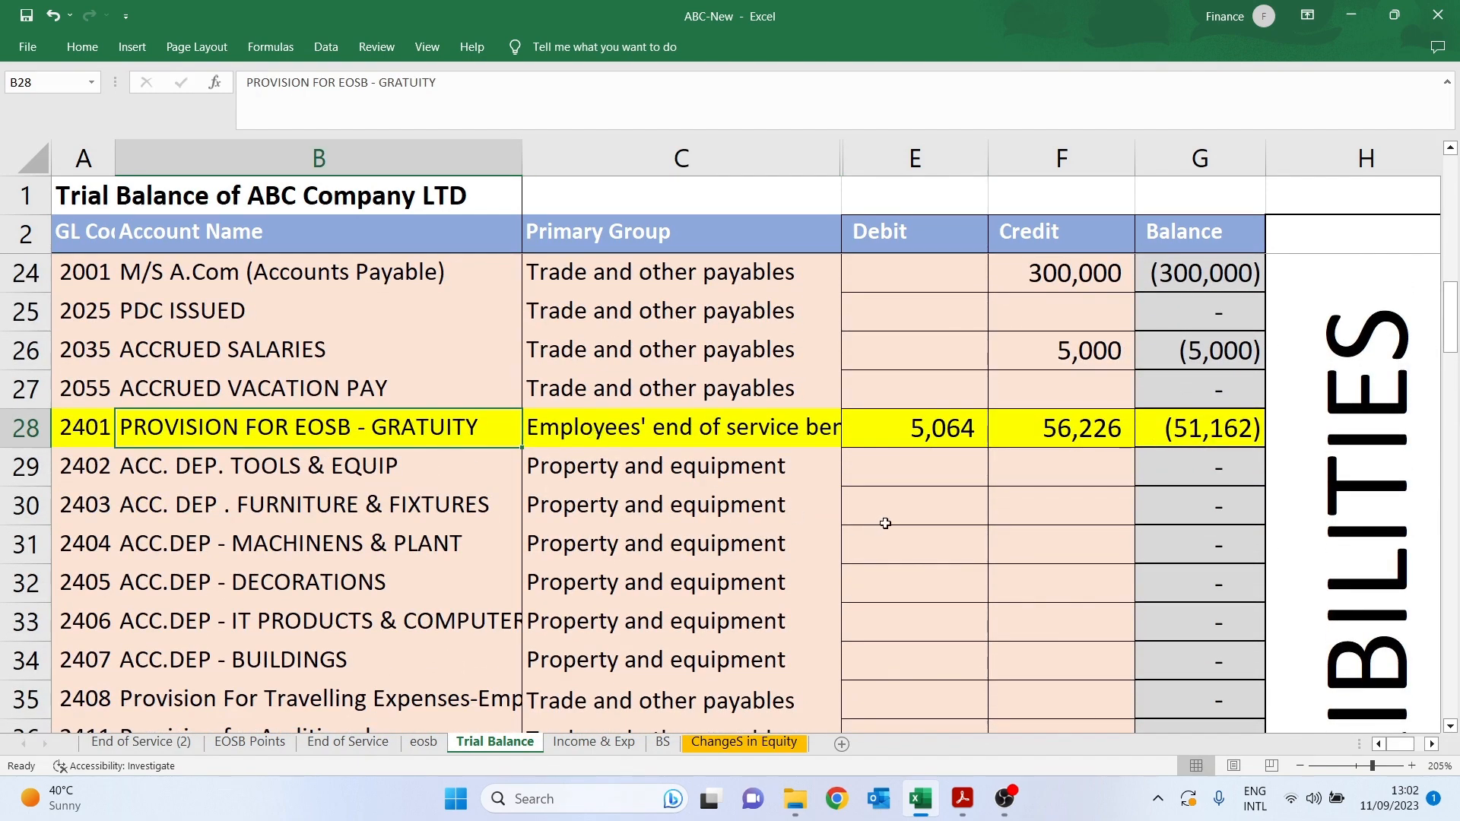
scroll(885, 523, "down", 2)
scroll(948, 522, "up", 2)
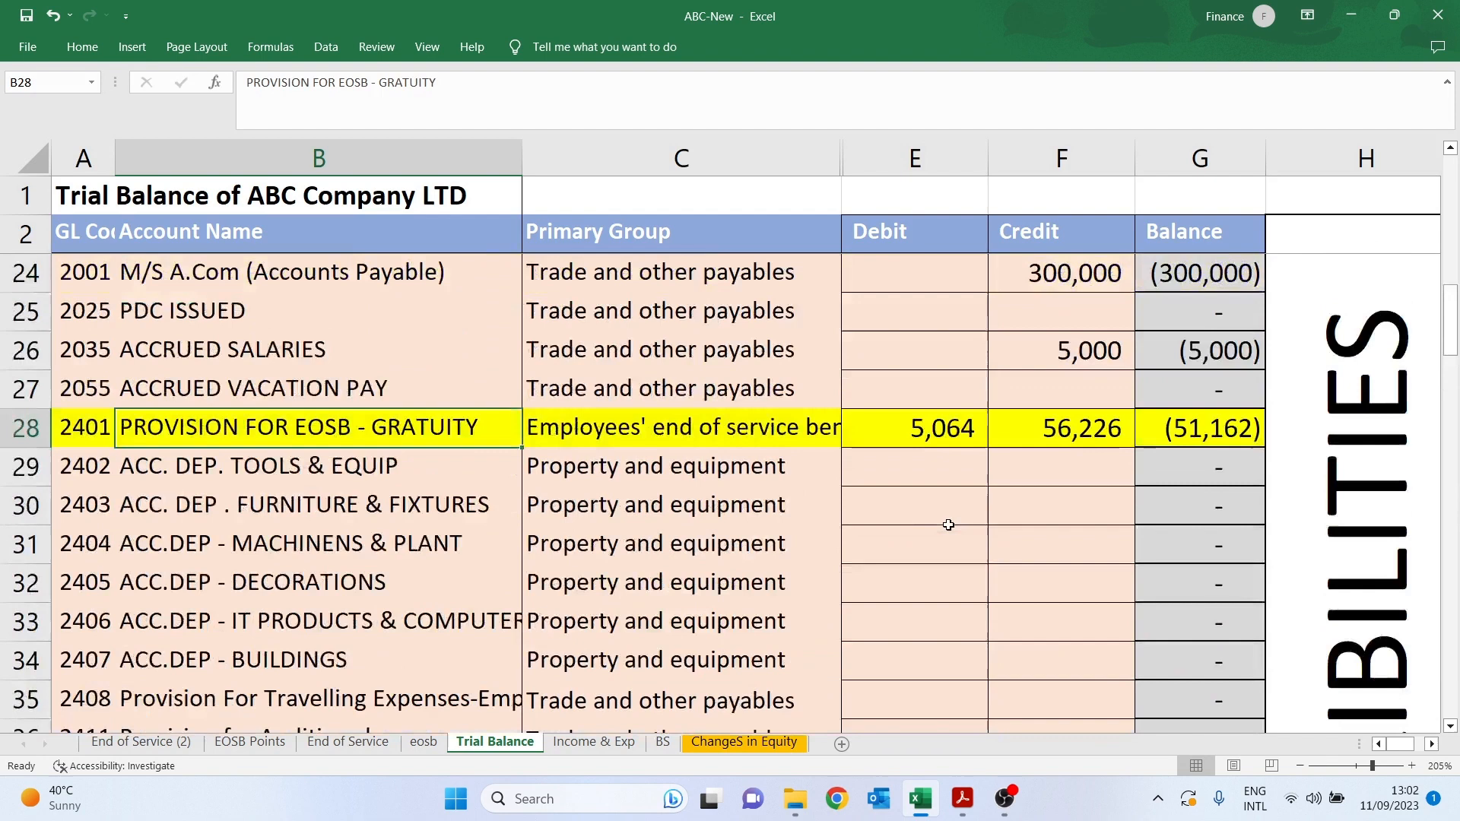
left_click(623, 446)
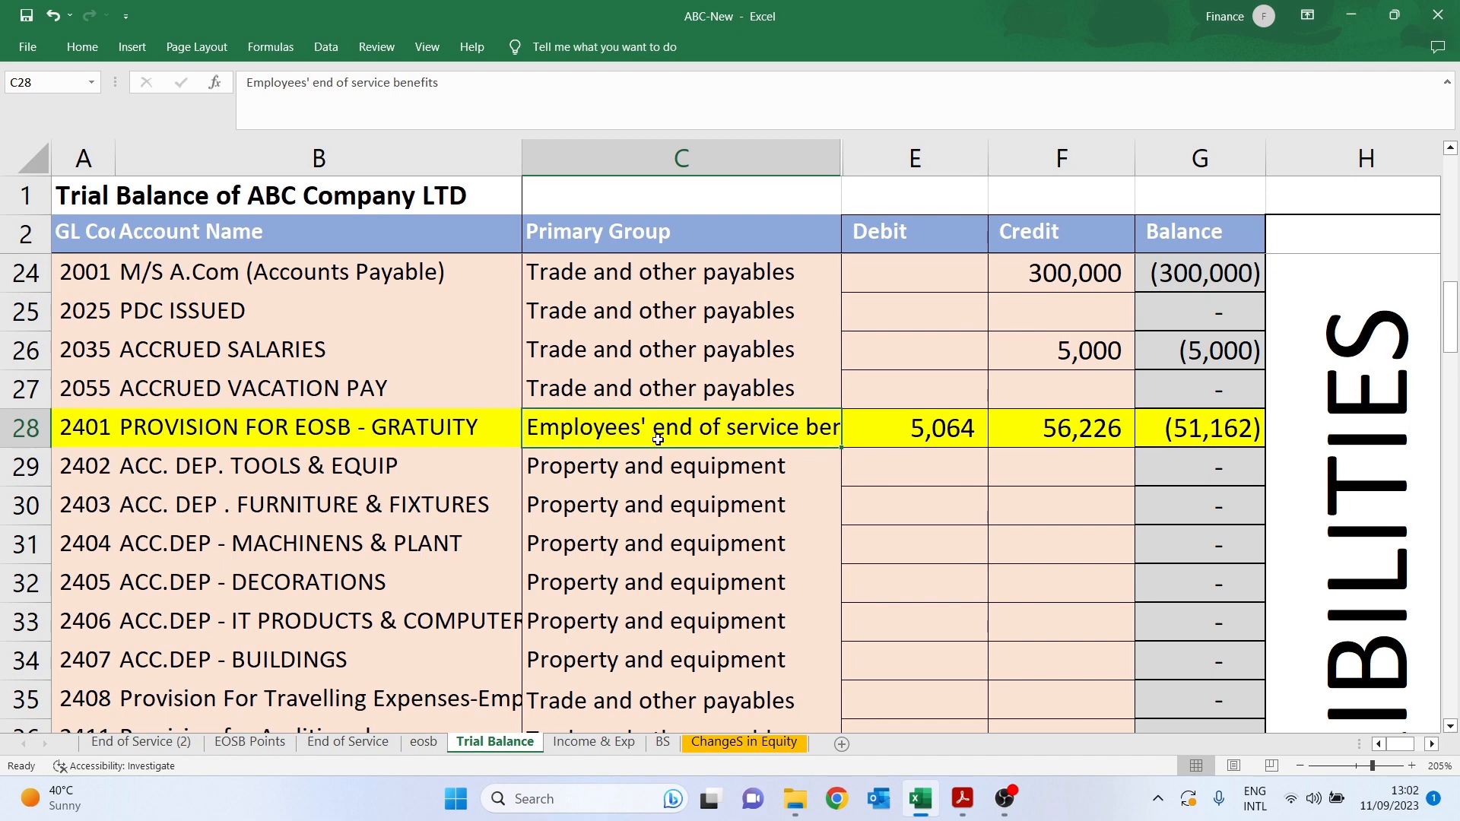
Review the EOSB - GRATUITY group and balance in Trial Balance row 49 against the C8 expense formula in Income & Exp
scroll(667, 491, "down", 6)
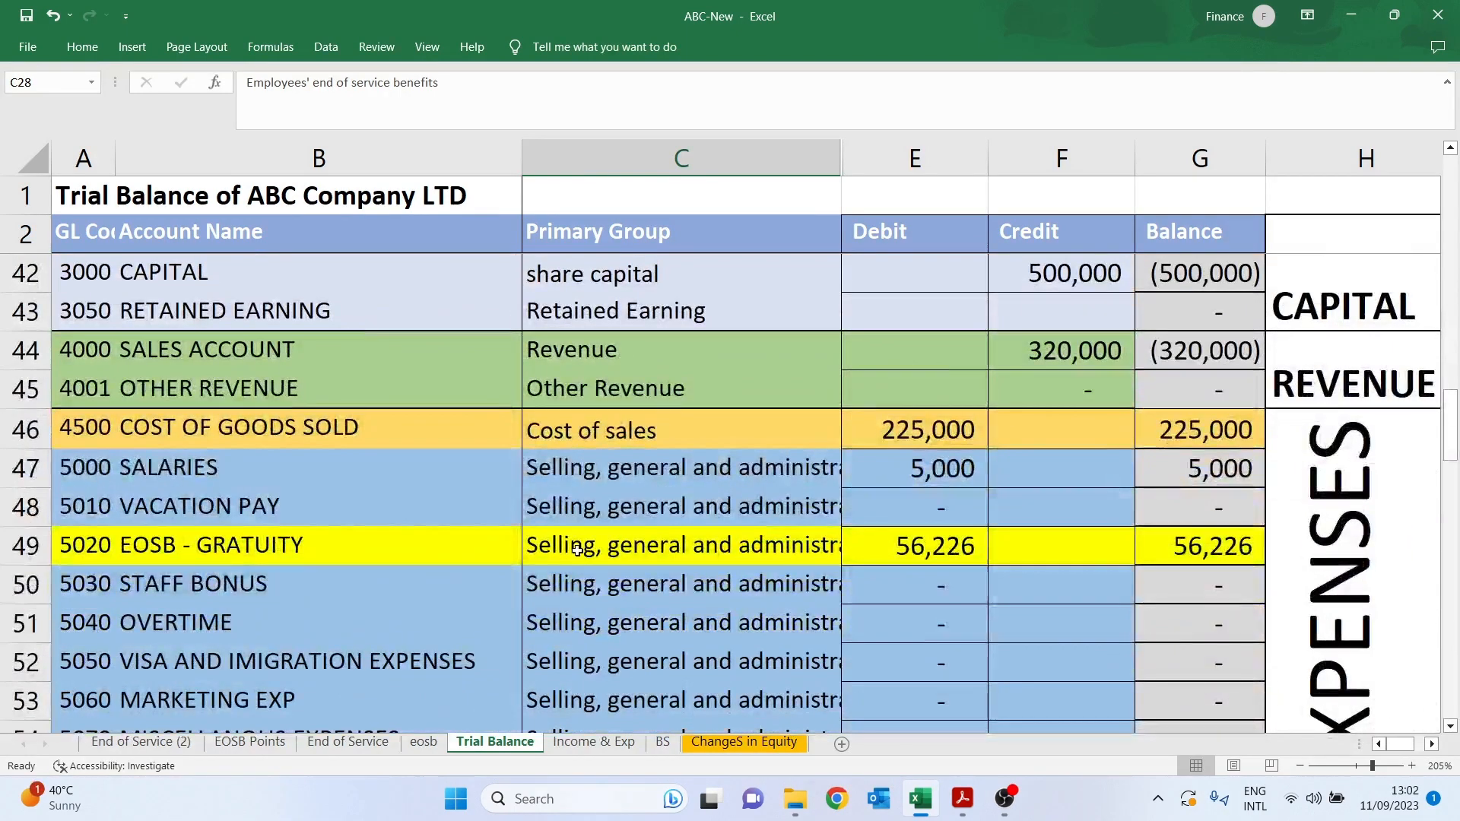
left_click(577, 550)
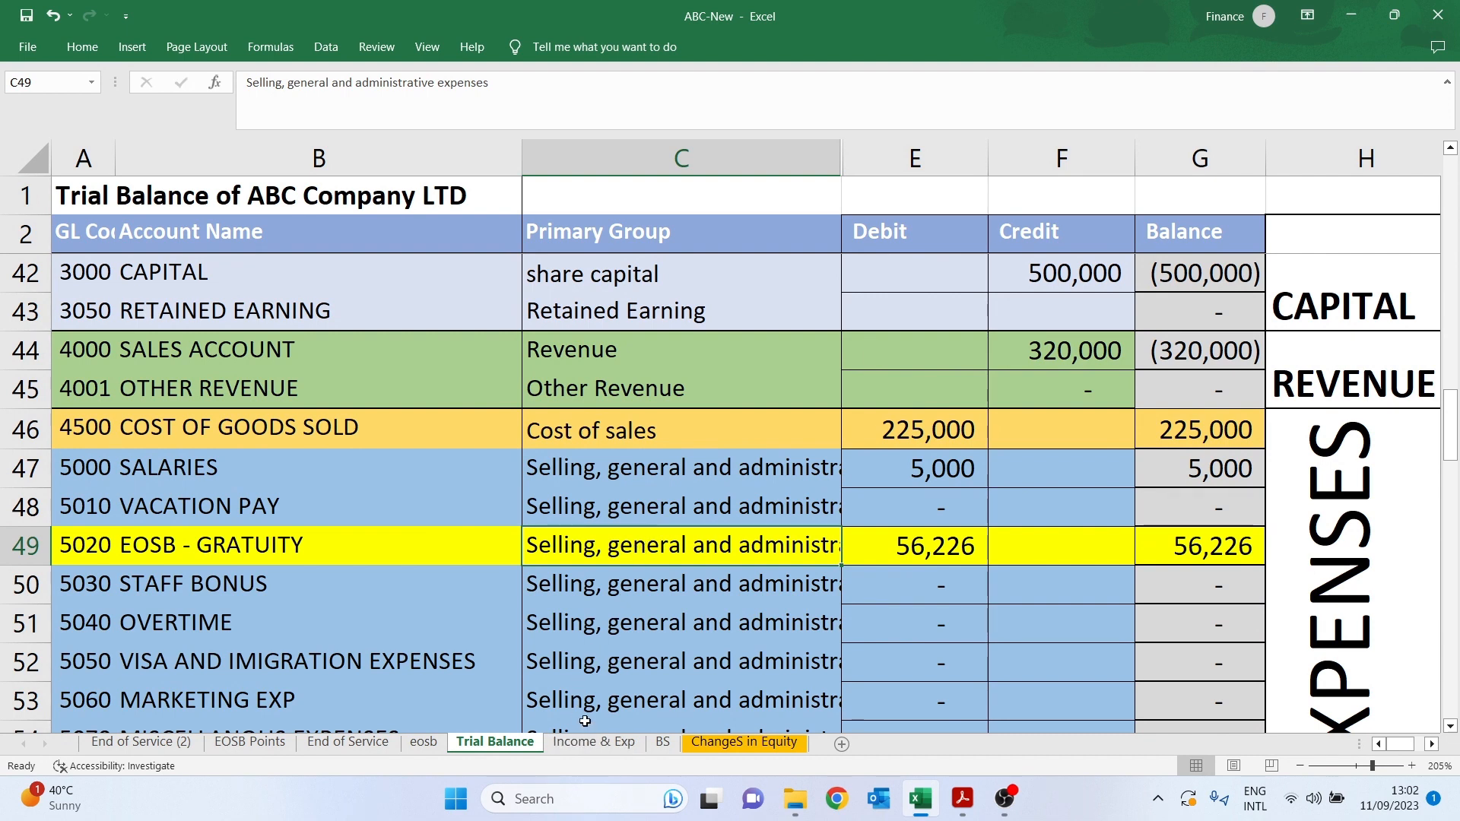
left_click(584, 747)
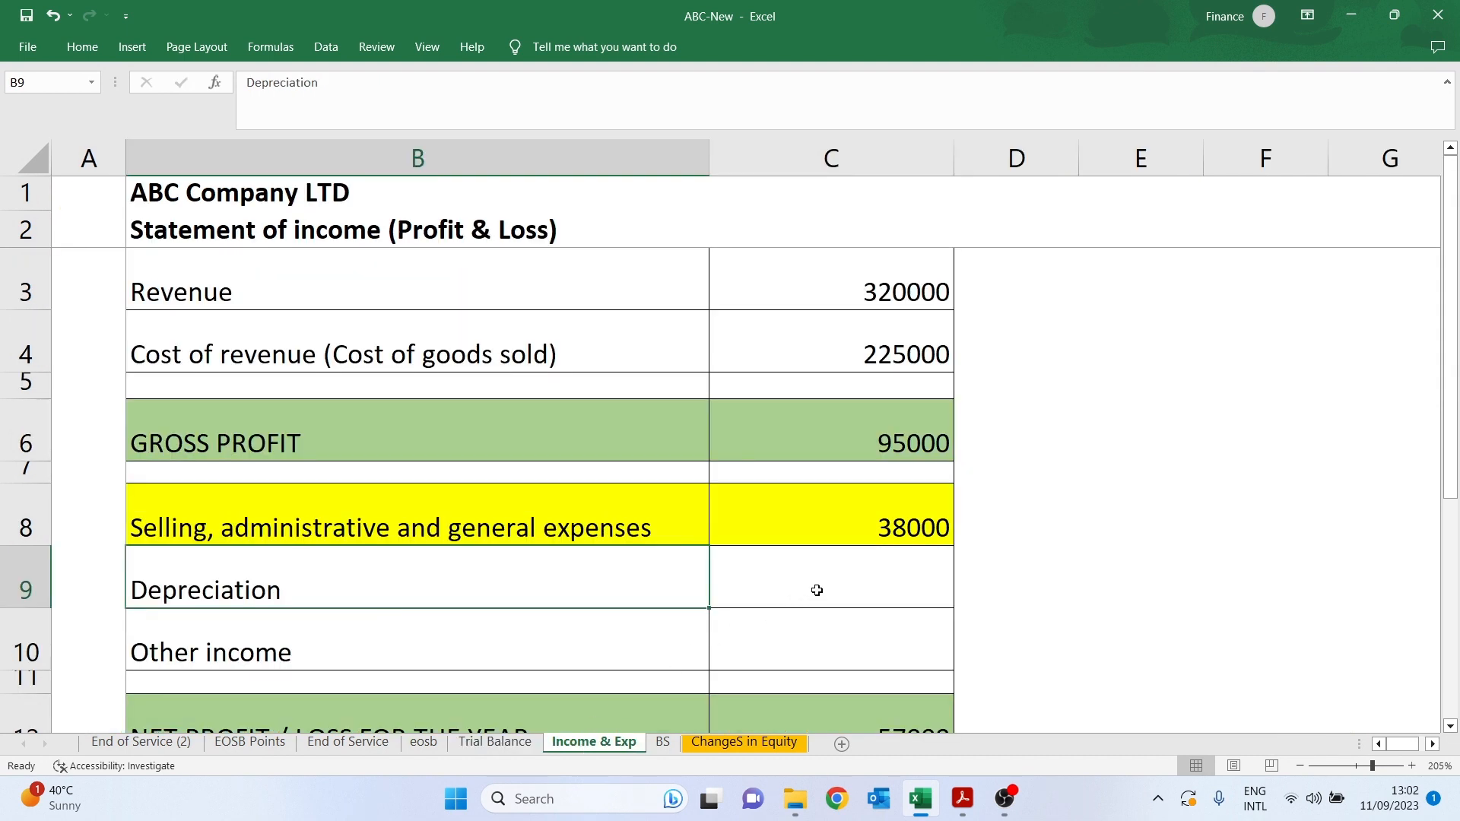
left_click(897, 531)
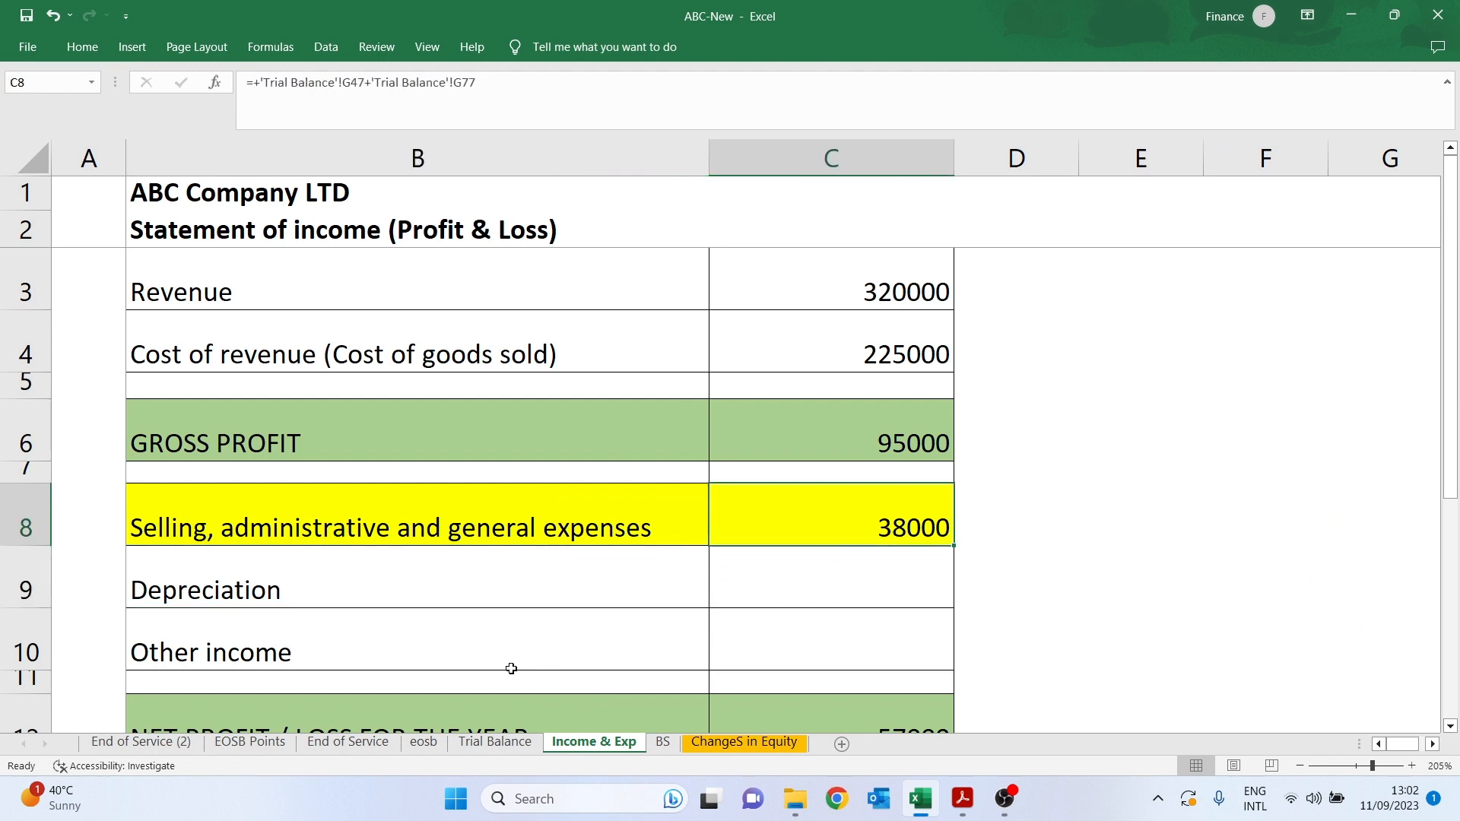
left_click(481, 744)
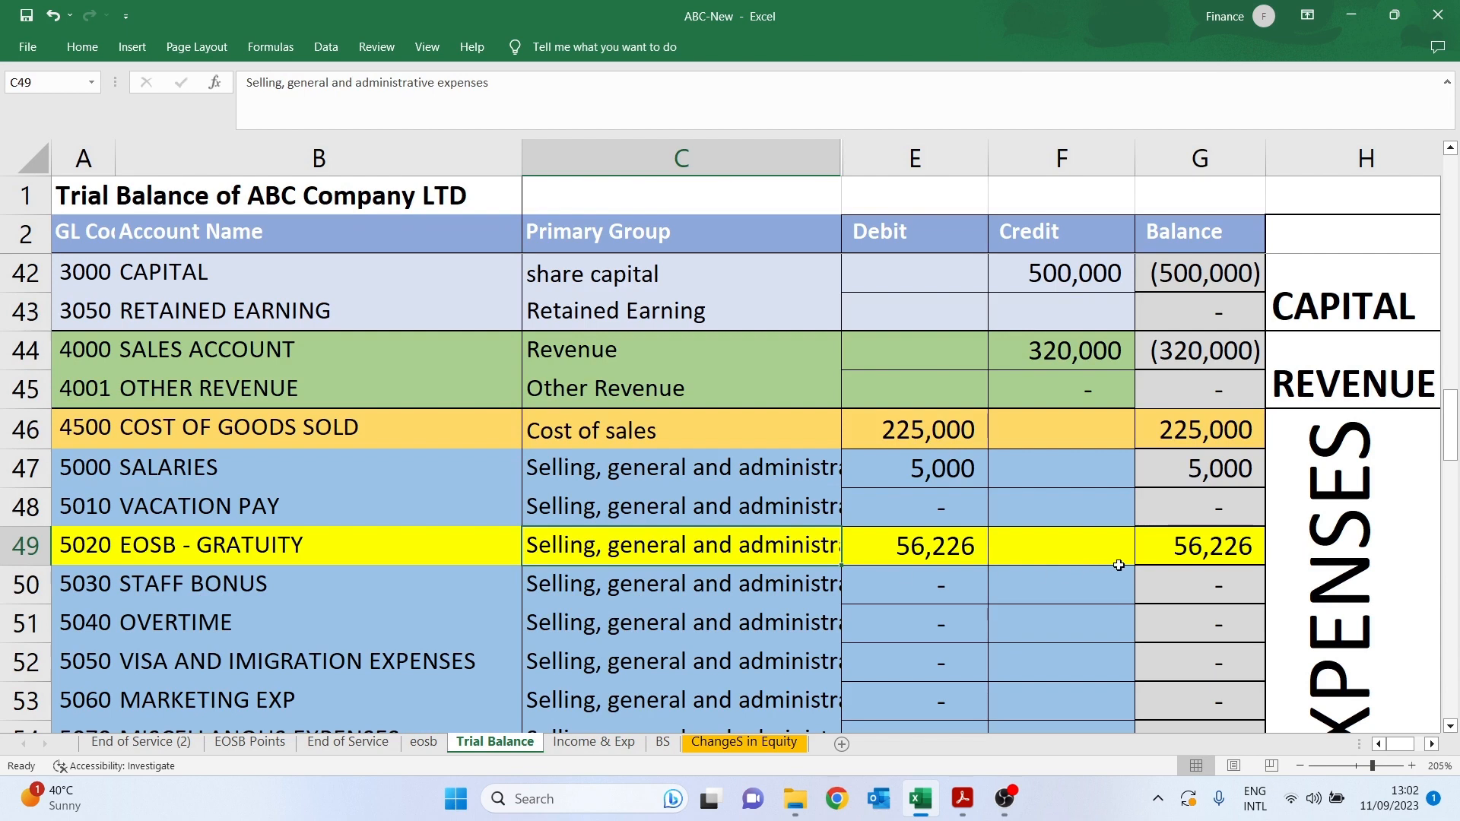
left_click(1192, 551)
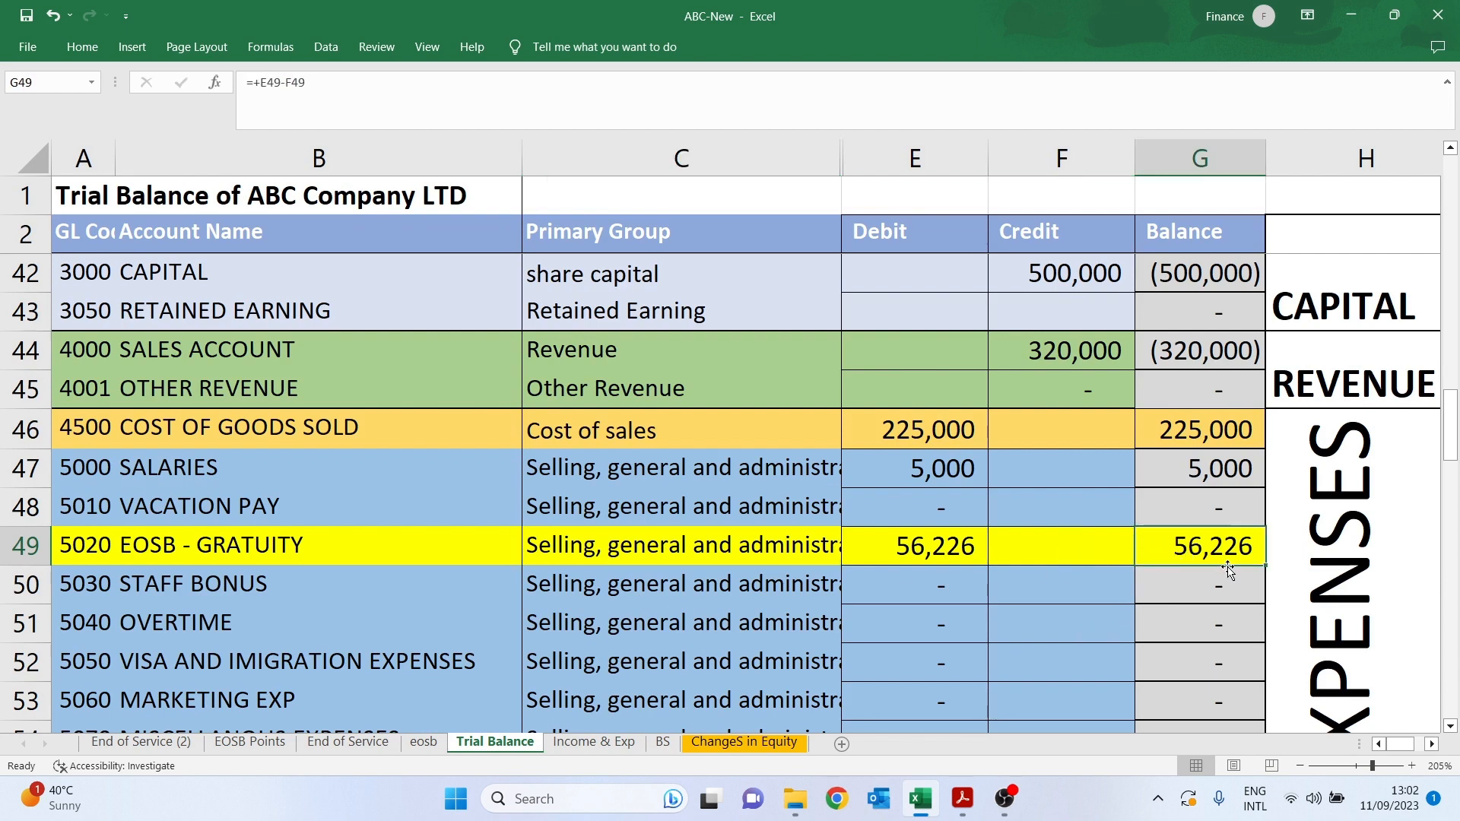
left_click(979, 548)
left_click(1180, 544)
Add the EOSB - GRATUITY balance in Trial Balance G49 to the Selling, administrative and general expenses formula in C8 of Income & Exp
left_click(593, 741)
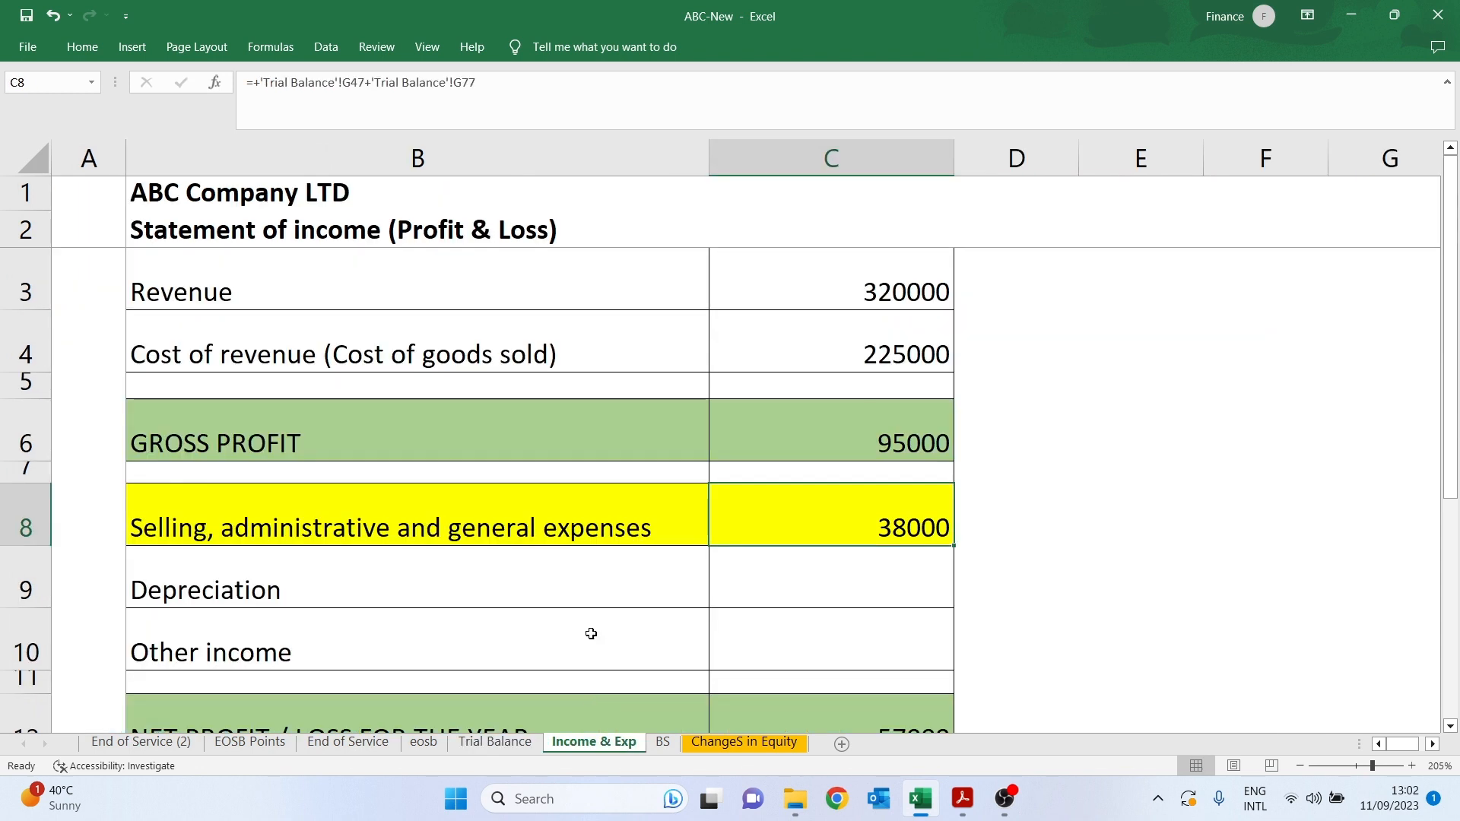
left_click(519, 82)
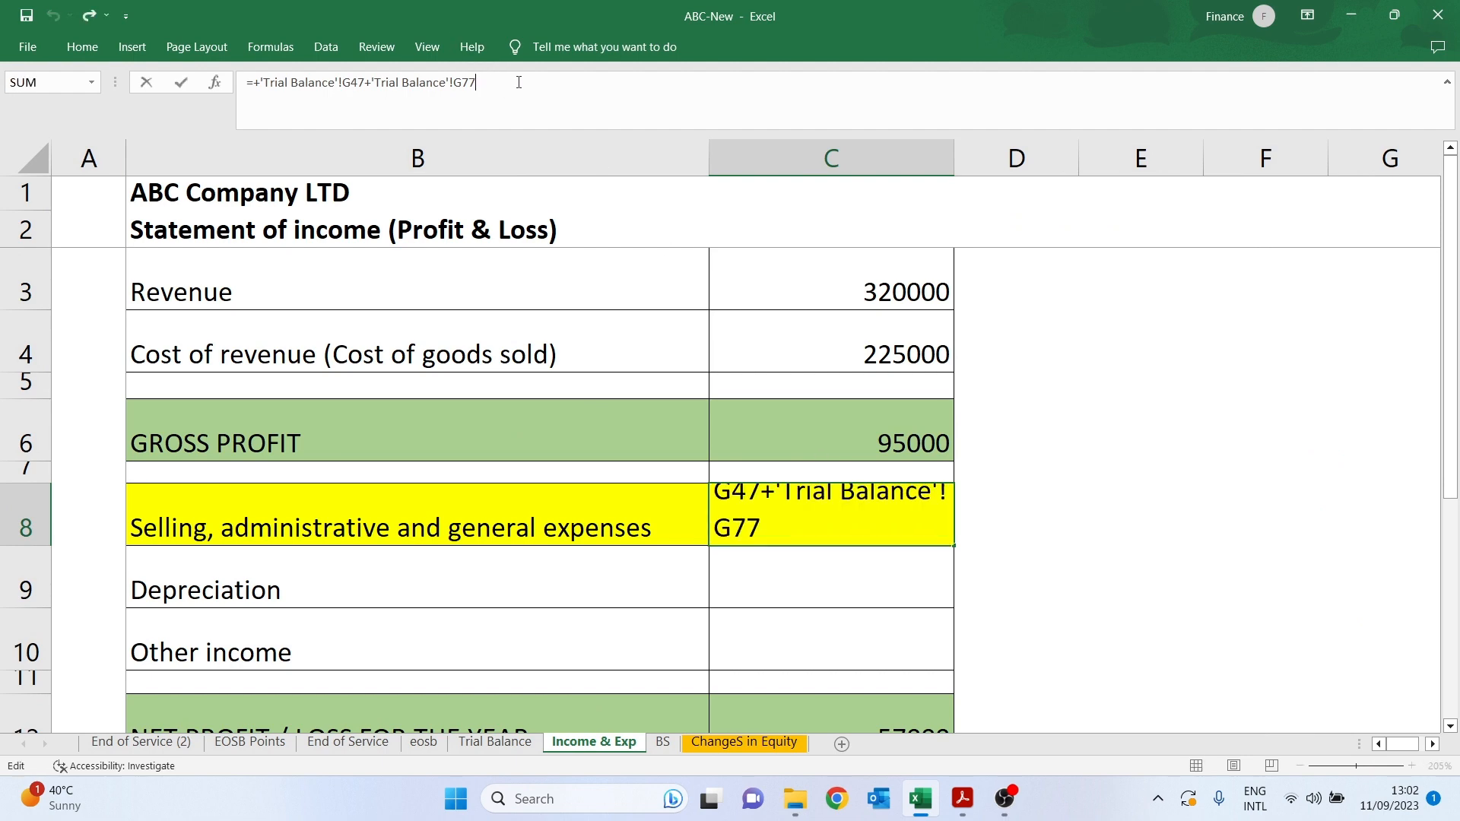
type("+")
left_click(494, 742)
left_click(1185, 547)
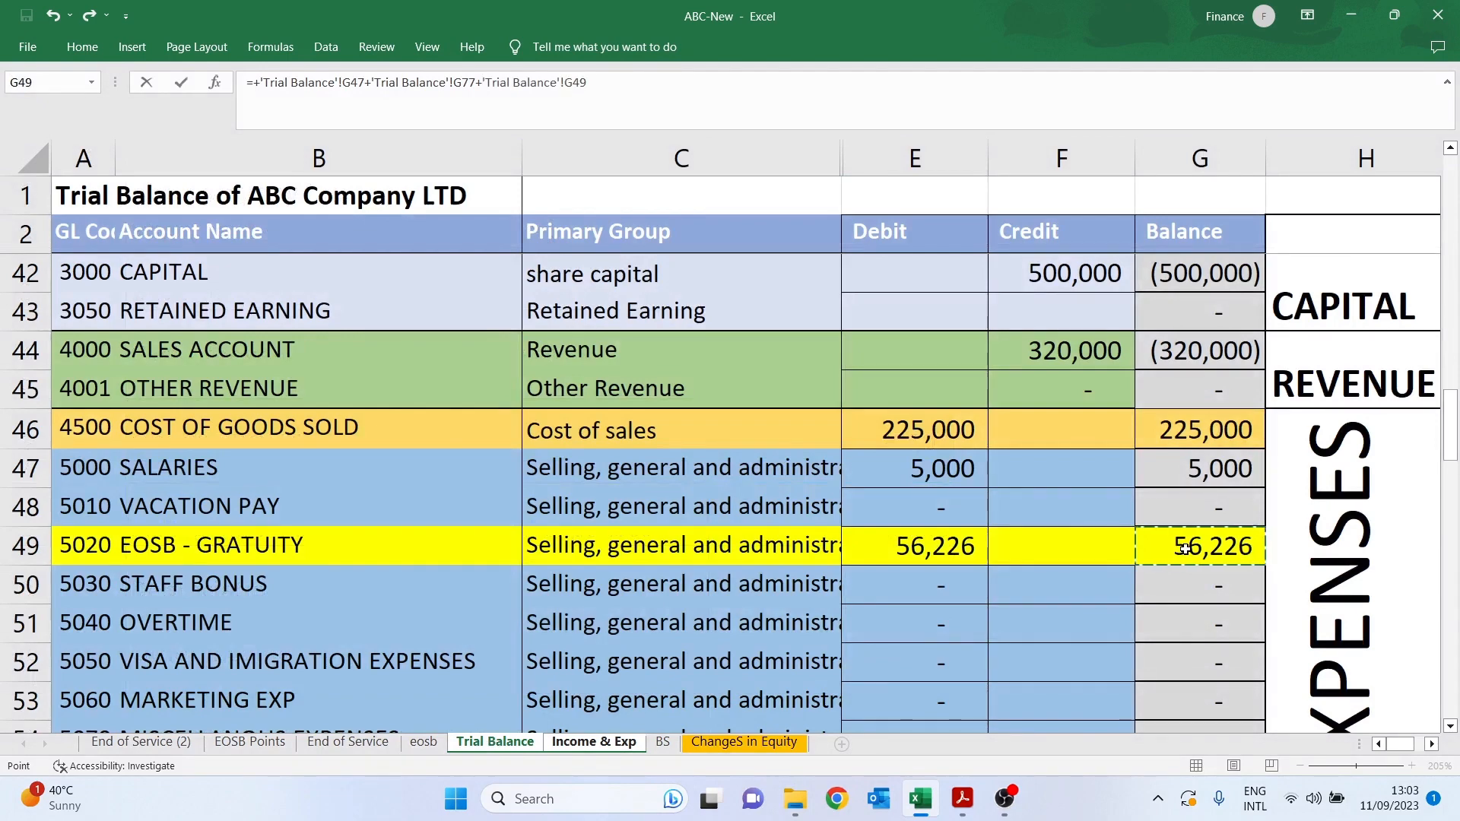
key("Return")
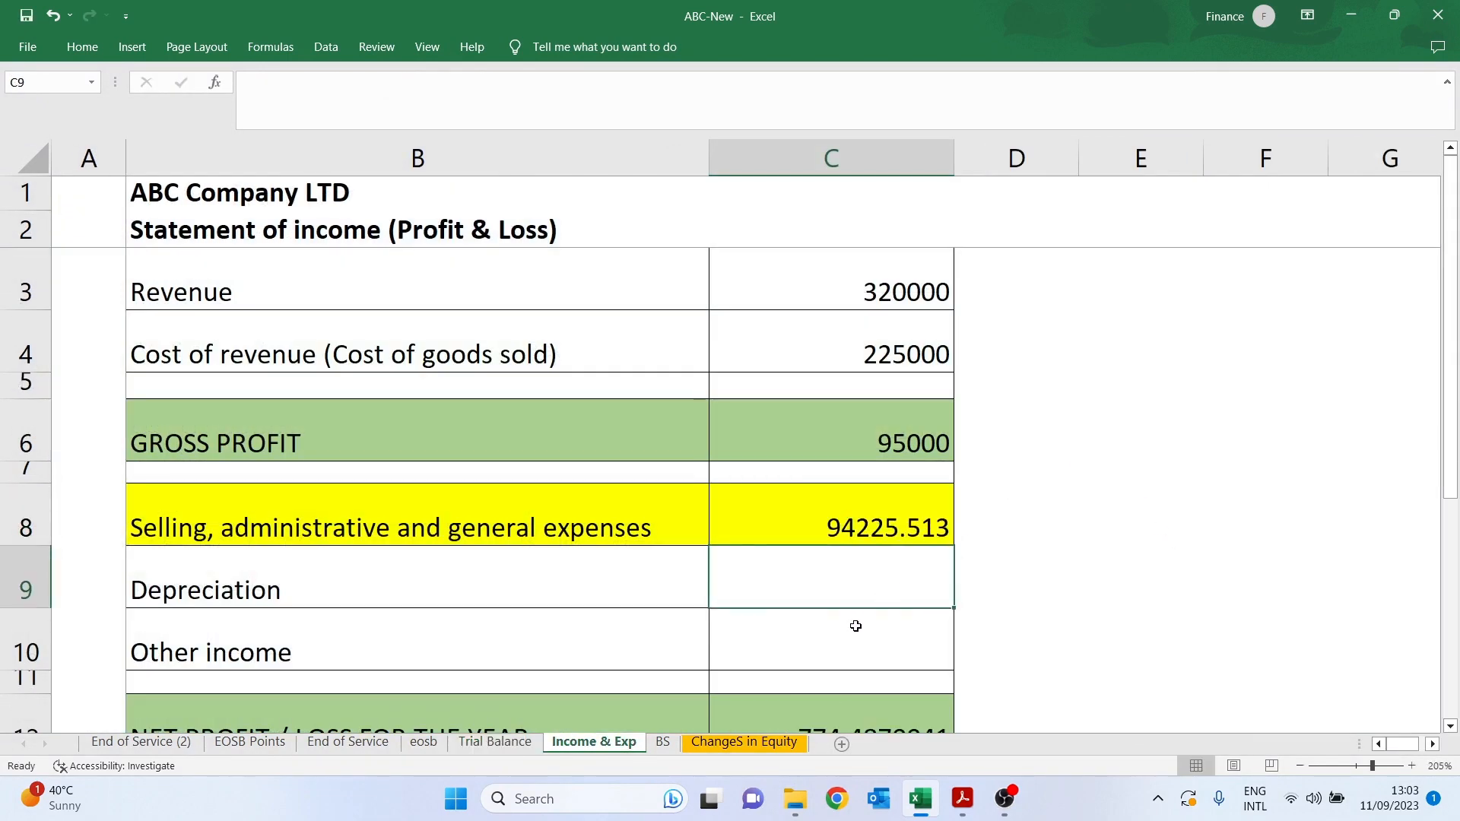
Format the Selling, administrative and general expenses amount in C8 with a thousands separator and no decimals
left_click(908, 517)
left_click(82, 47)
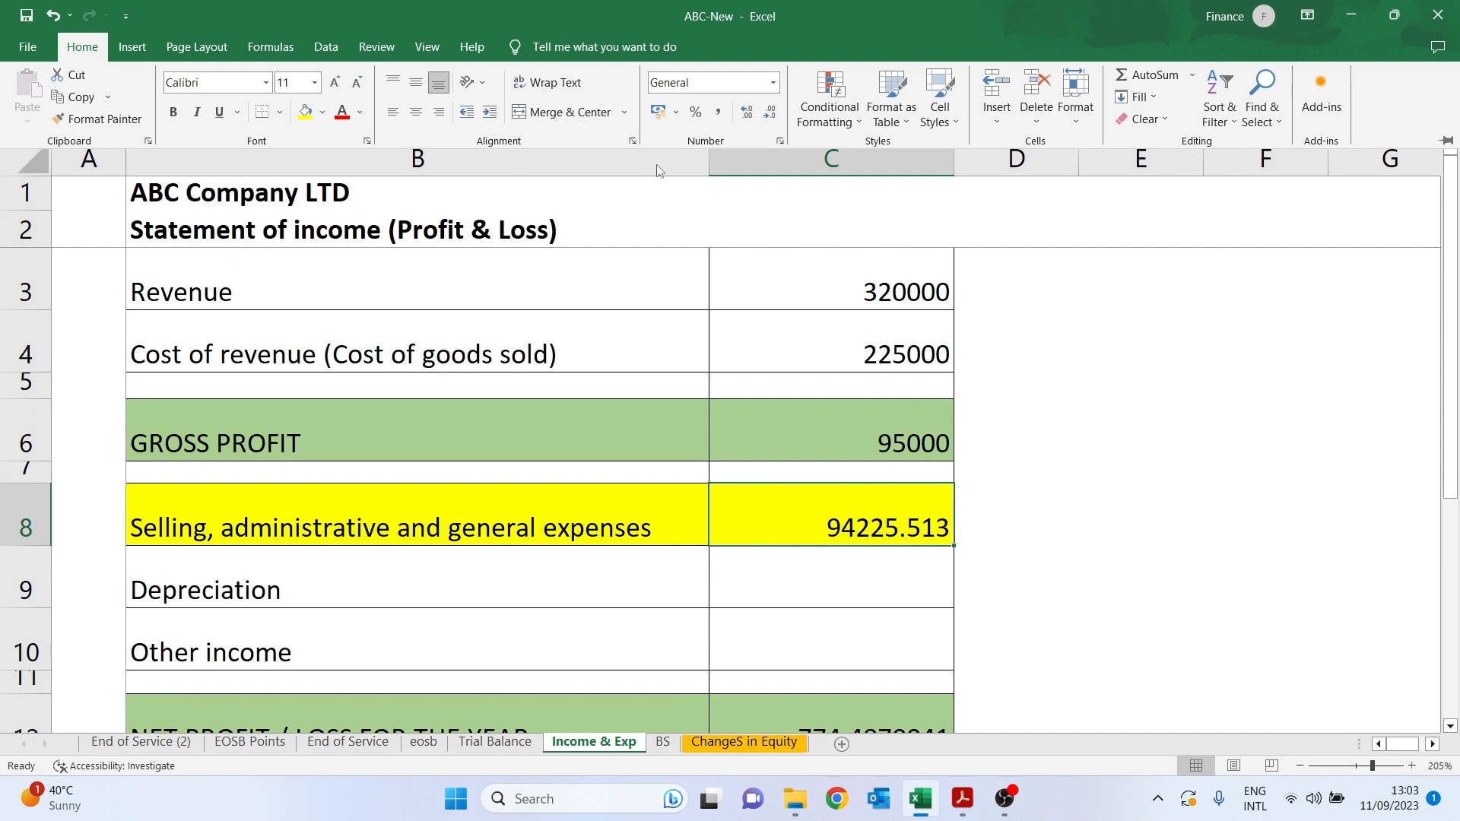
left_click(719, 112)
left_click(771, 114)
left_click(770, 115)
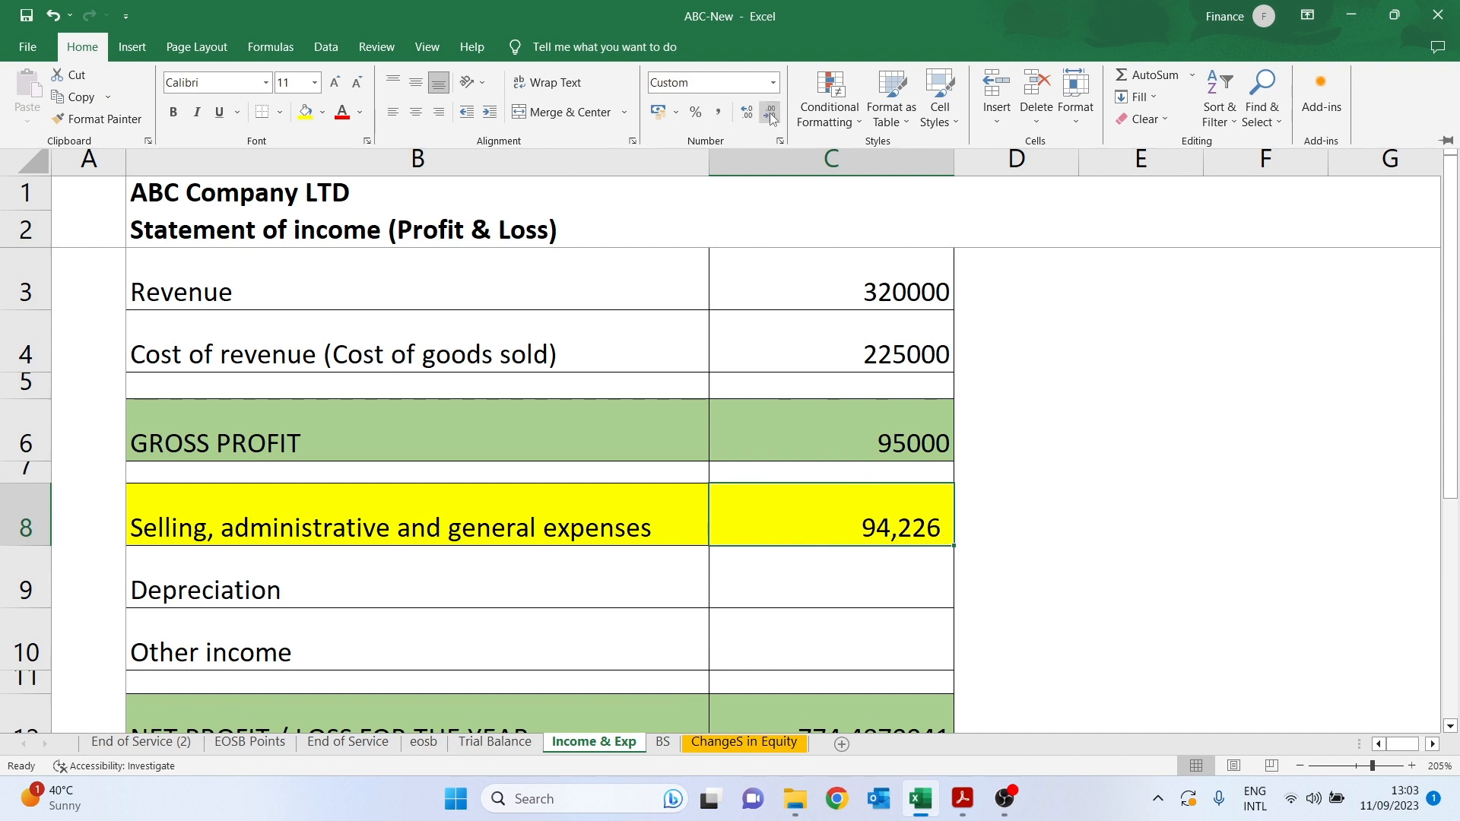
left_click(806, 557)
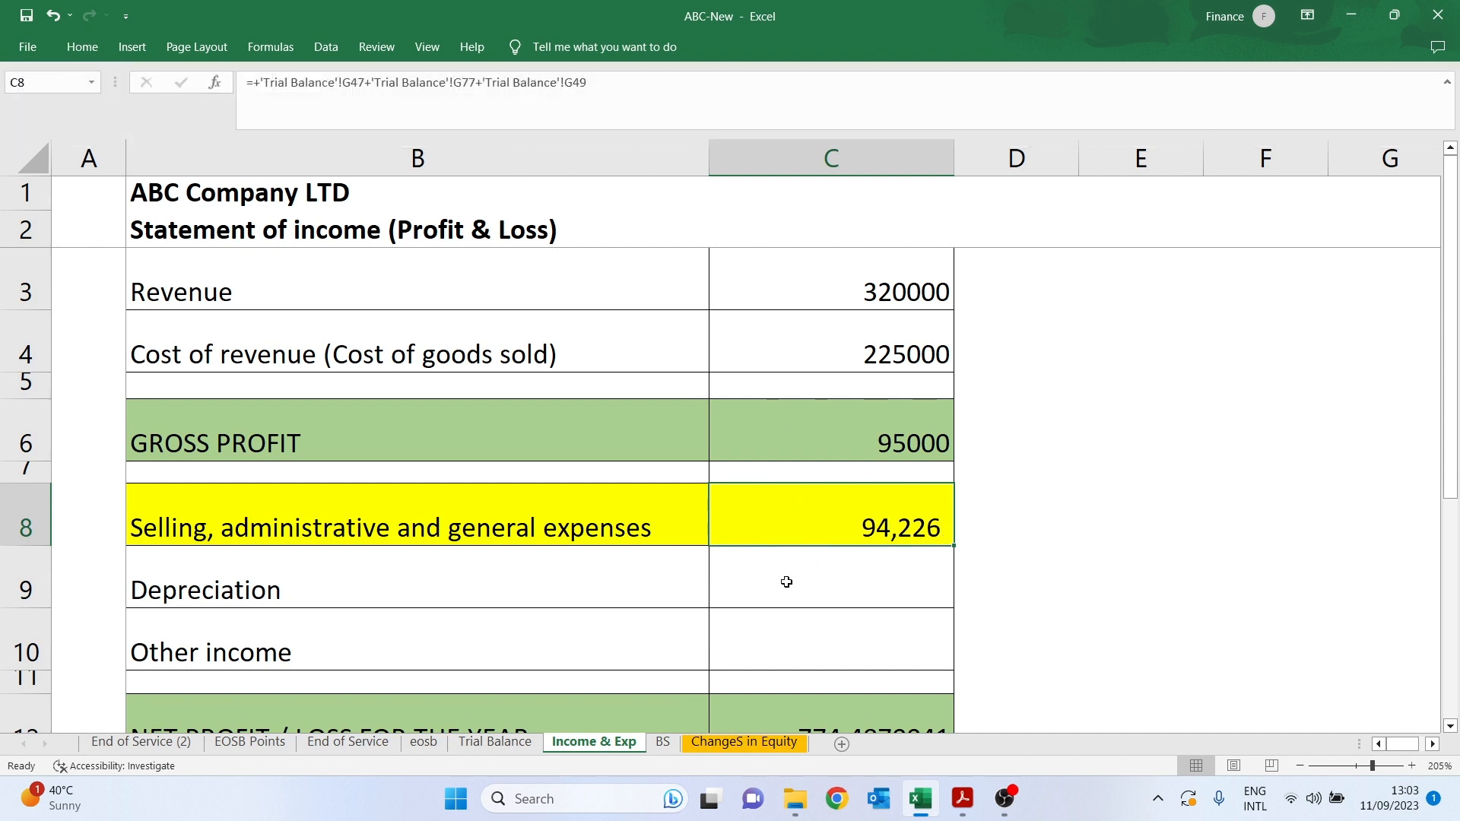
Examine which expense accounts in Trial Balance belong to the Selling, general and administrative expenses group, from row 47 downward
left_click(786, 581)
left_click(829, 533)
left_click(489, 748)
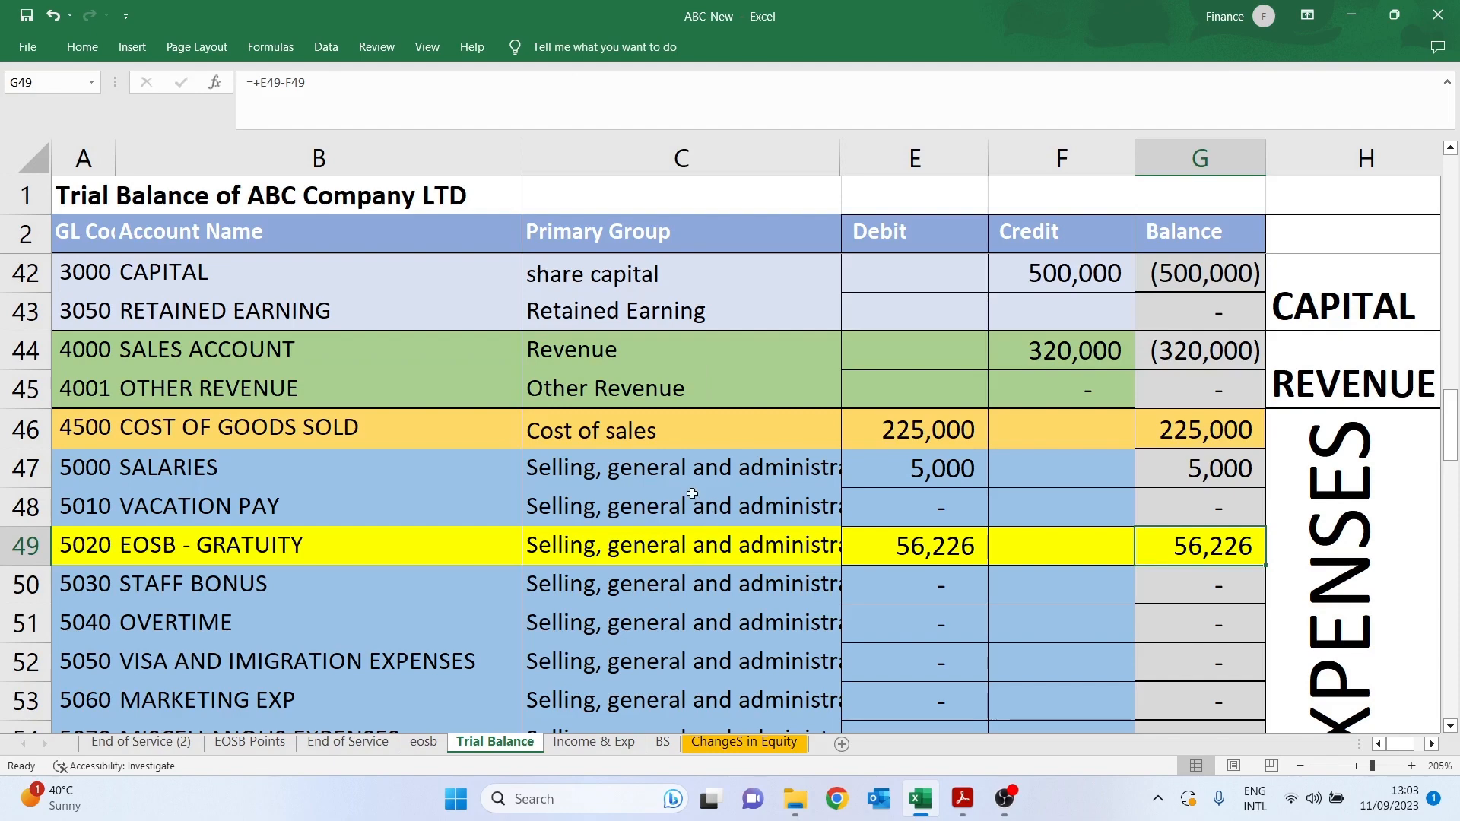
left_click_drag(686, 472, 696, 696)
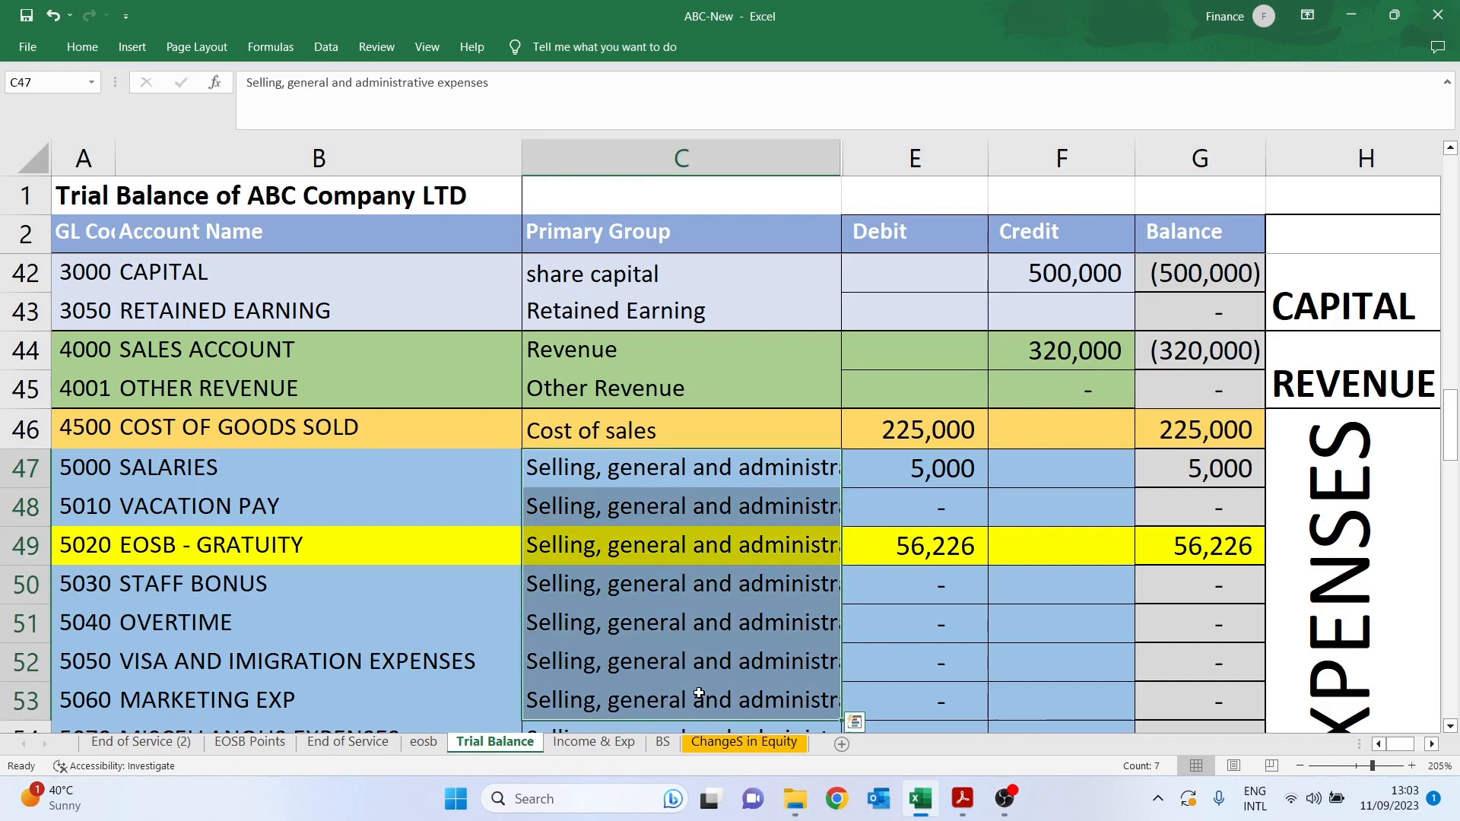
scroll(699, 692, "down", 3)
scroll(699, 692, "down", 5)
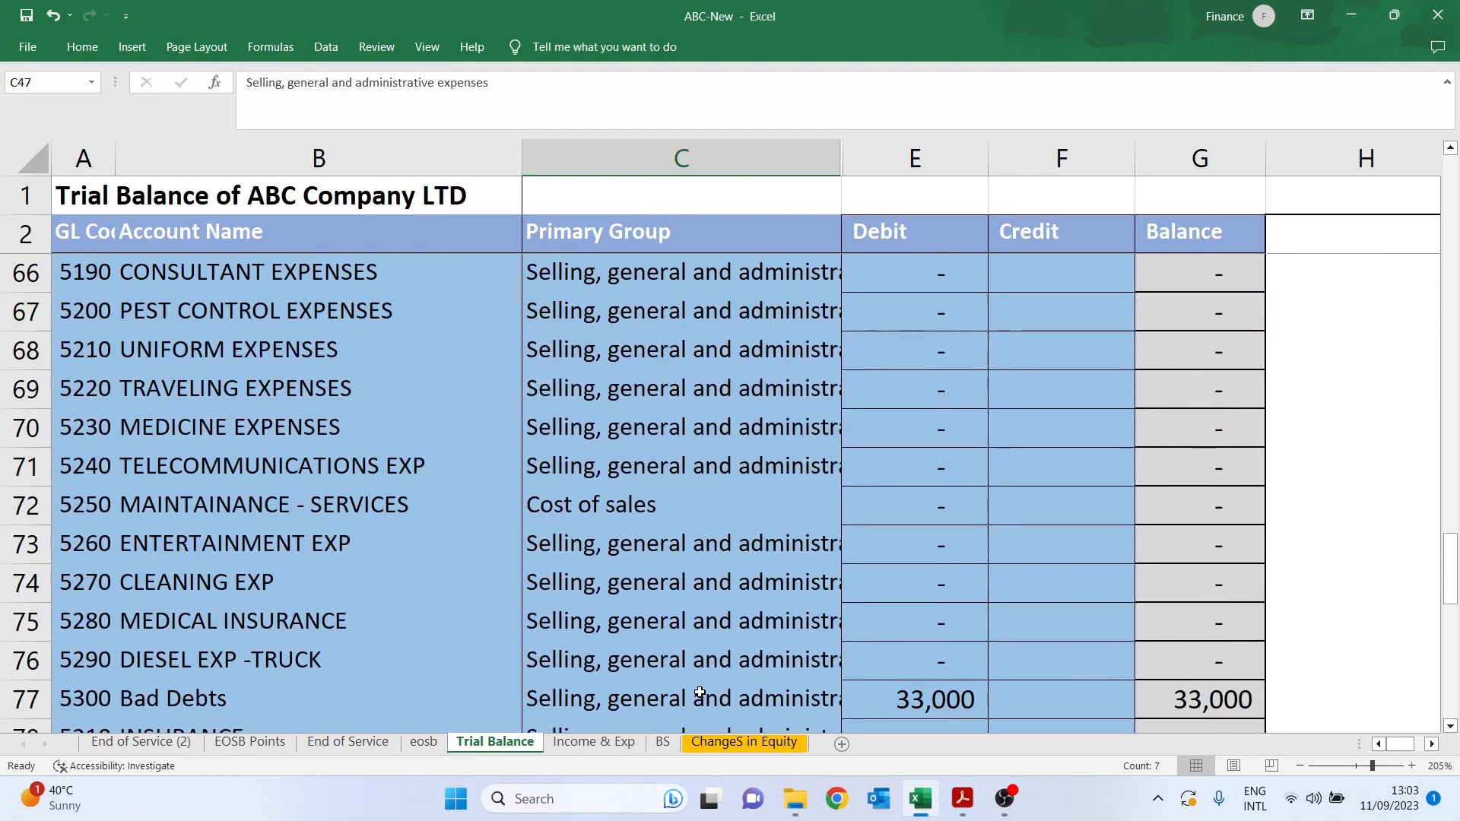
scroll(699, 692, "down", 1)
scroll(727, 661, "down", 2)
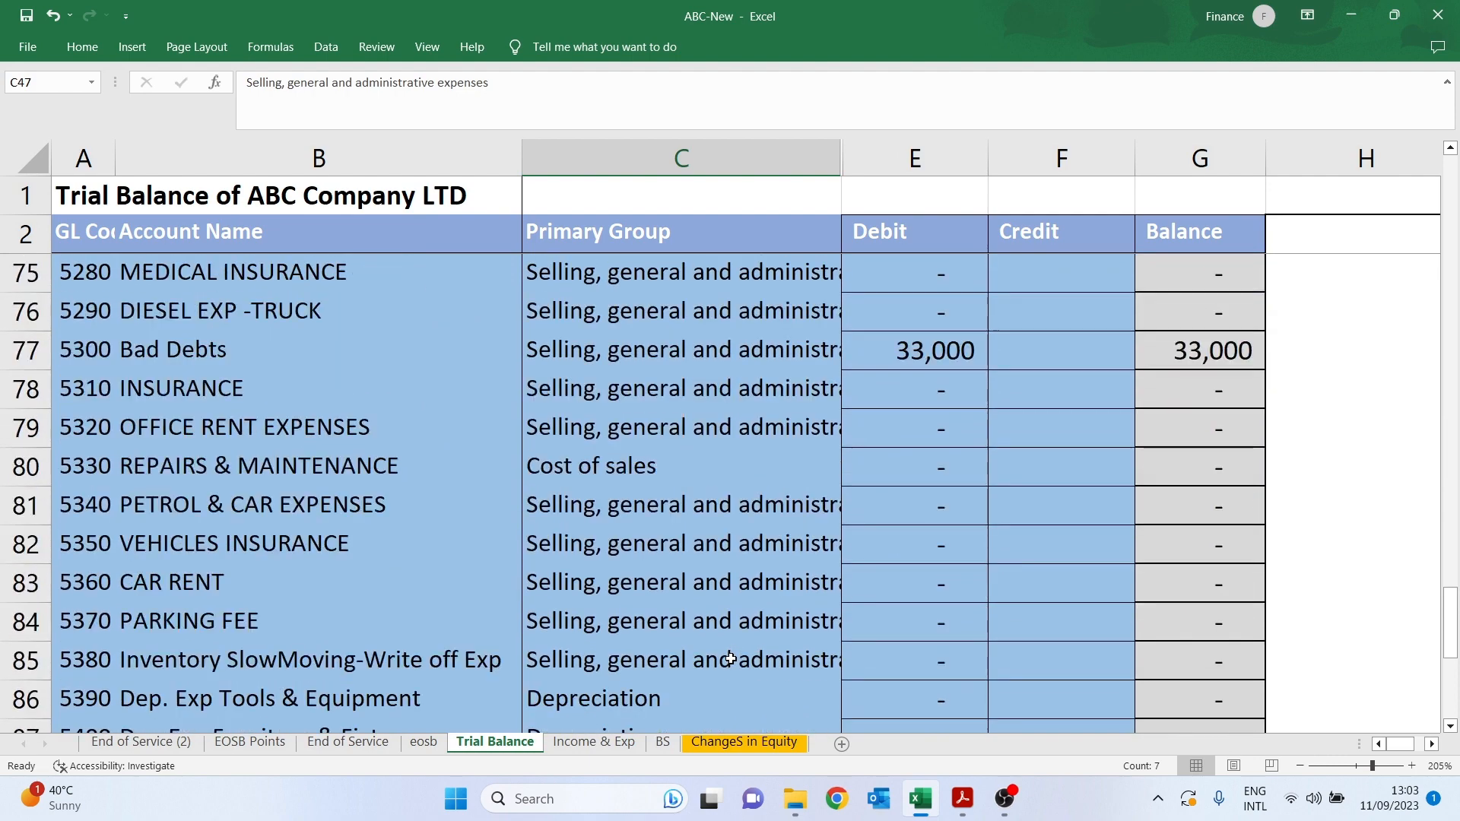
scroll(730, 660, "up", 11)
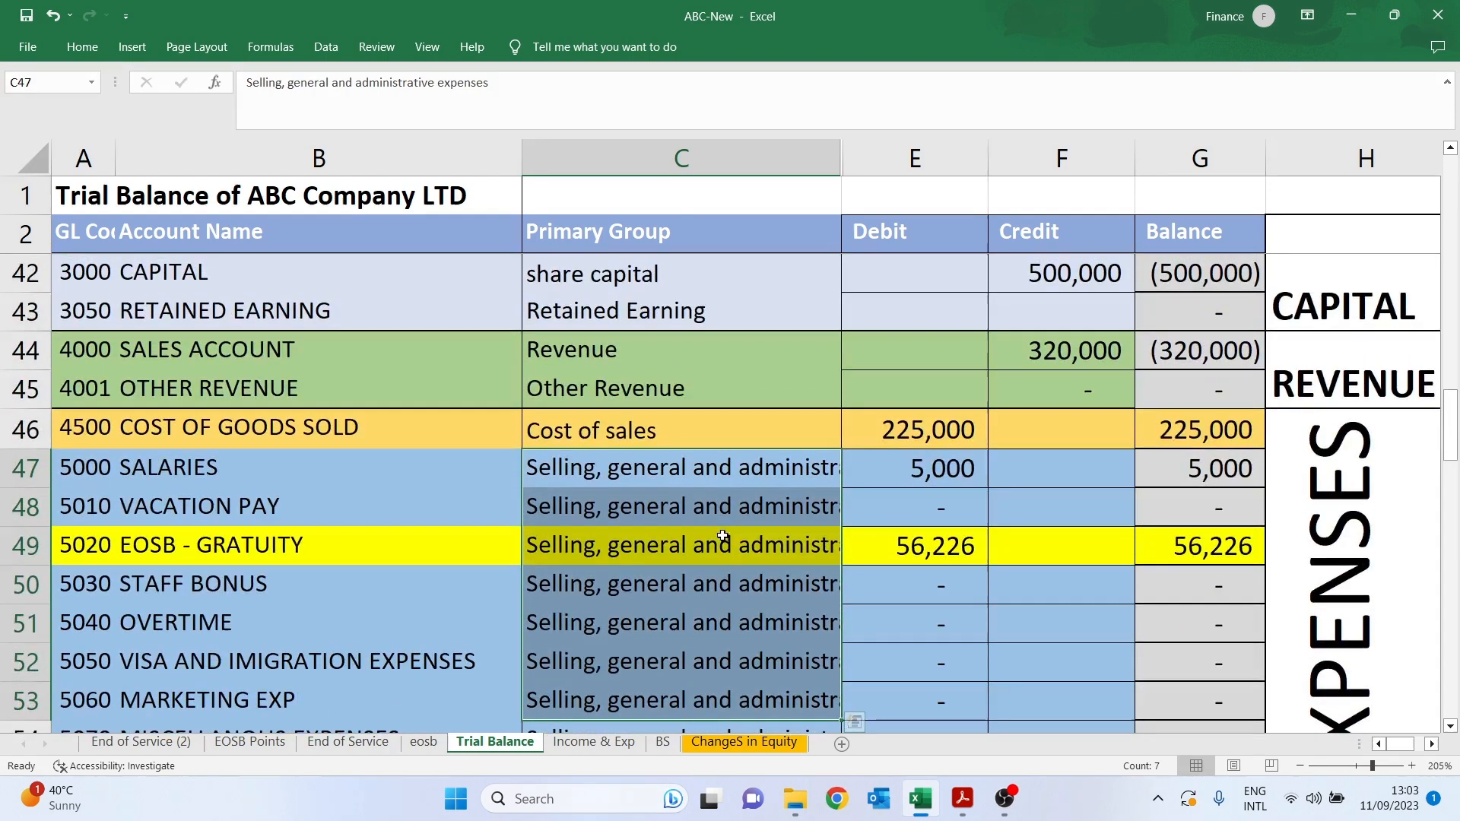
left_click(704, 500)
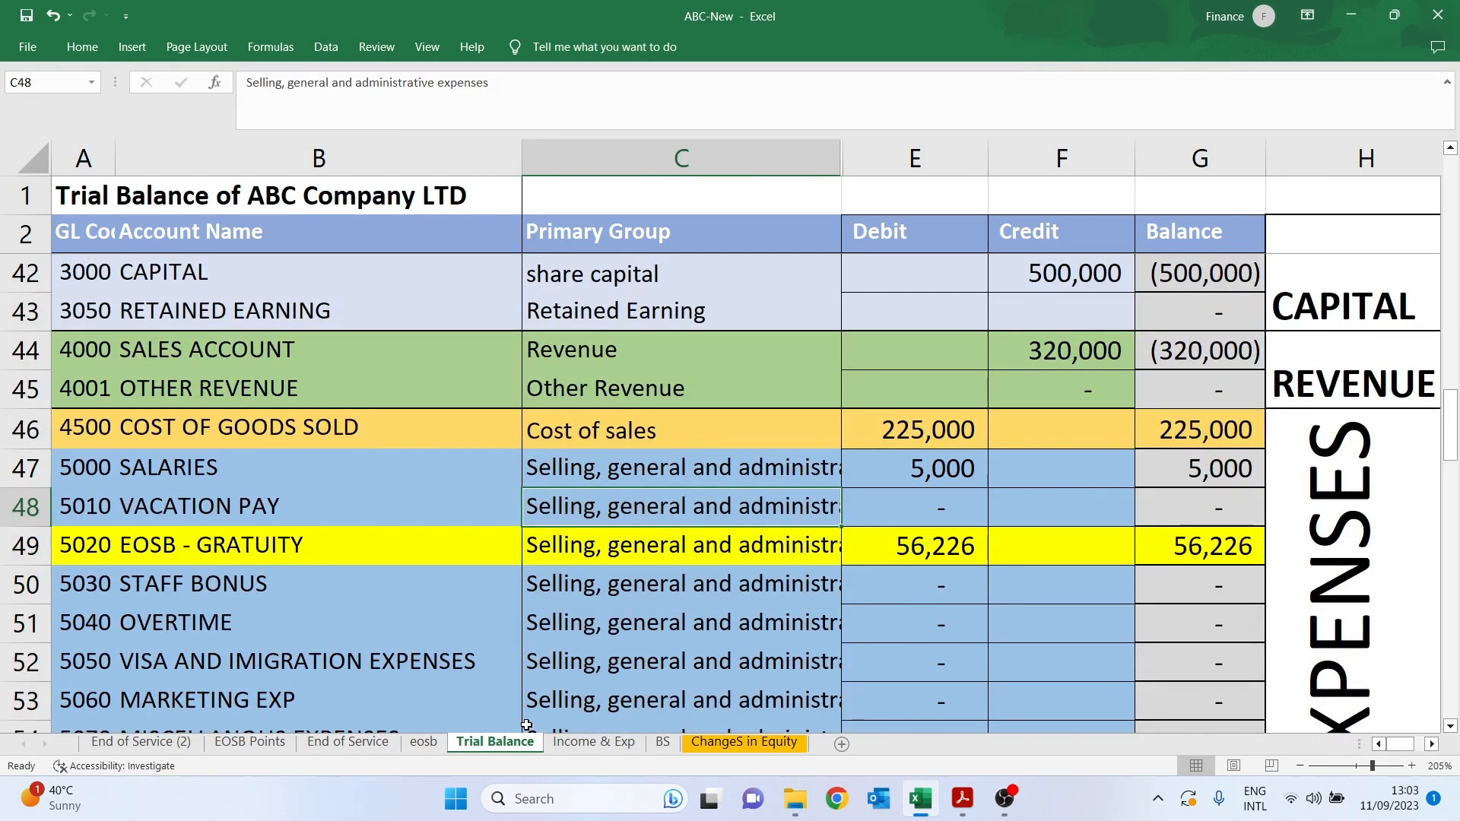
Review PROVISION FOR EOSB - GRATUITY as a liability in the eosb journal entries and its primary group in Trial Balance row 28
left_click(431, 745)
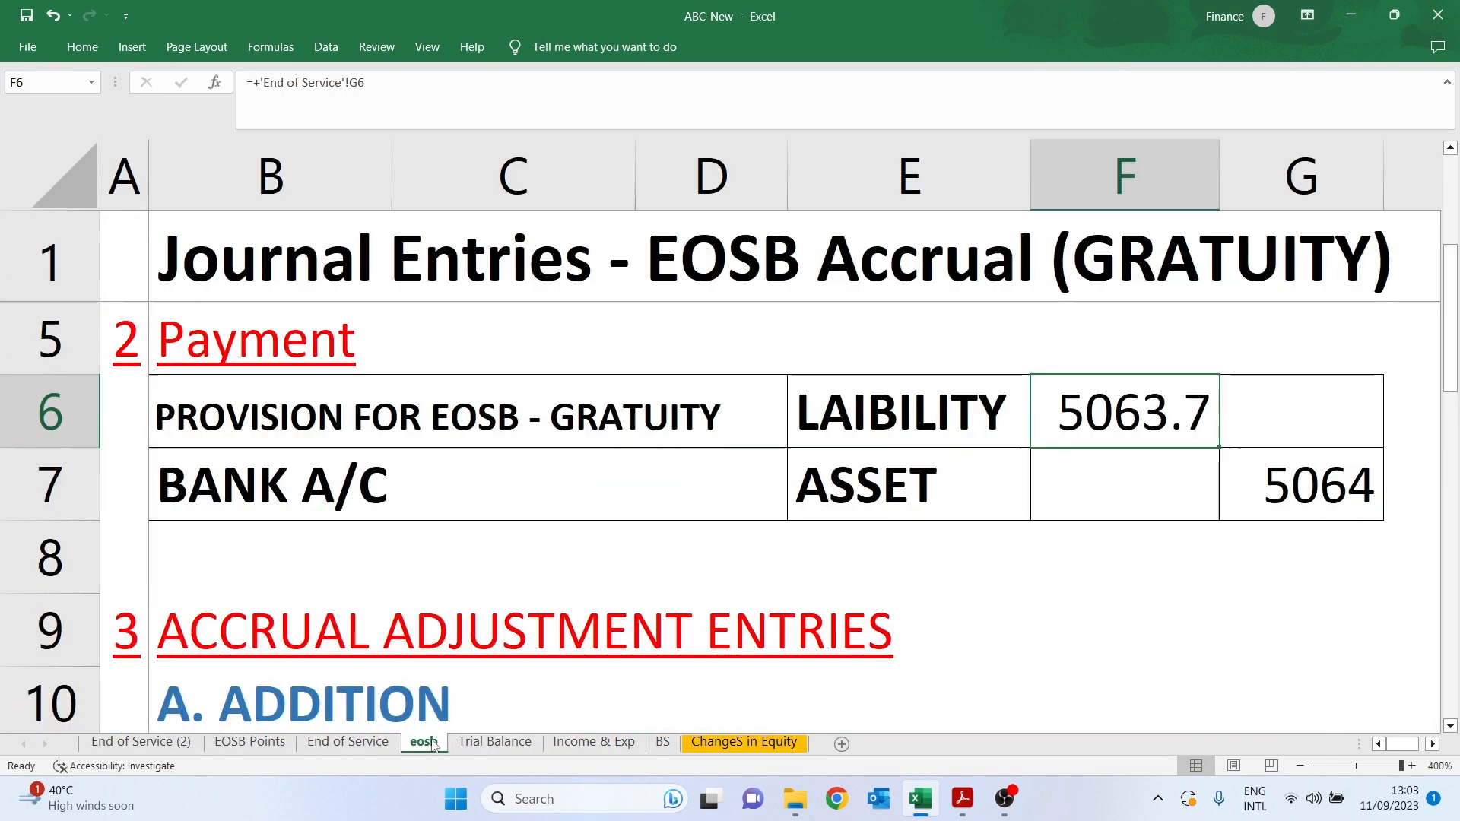
left_click(502, 414)
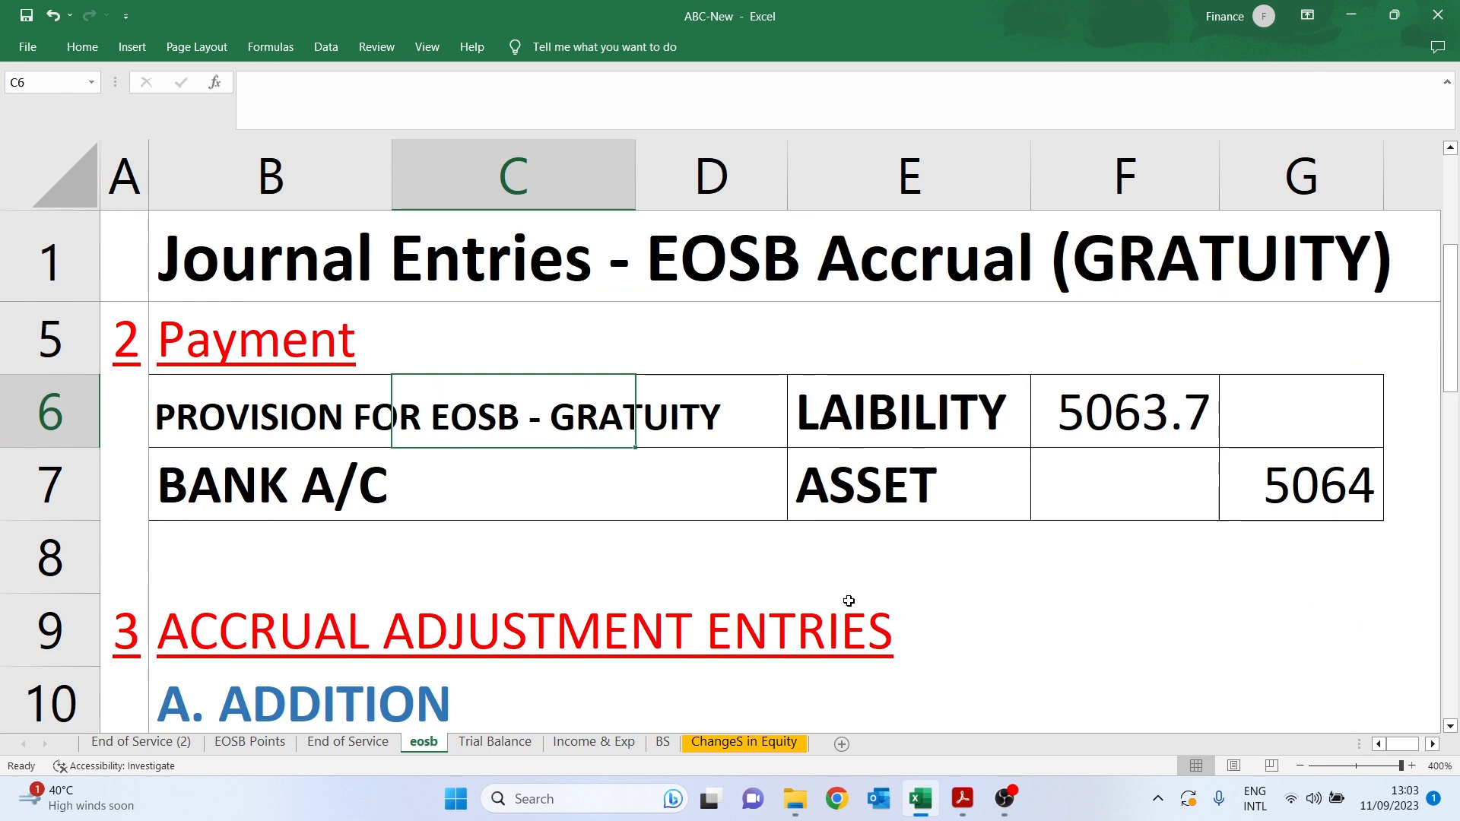
scroll(849, 601, "up", 1)
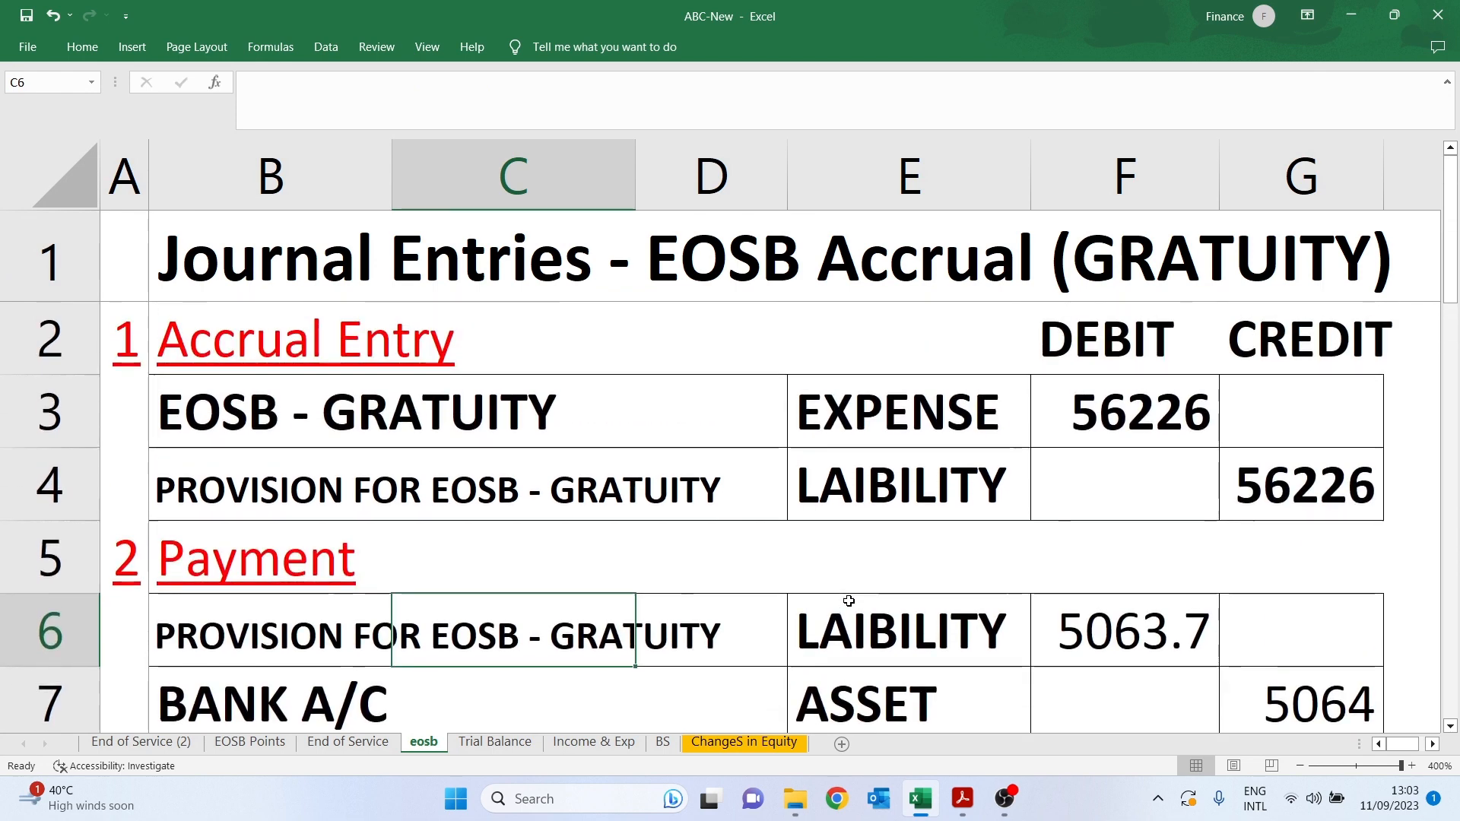
left_click(282, 502)
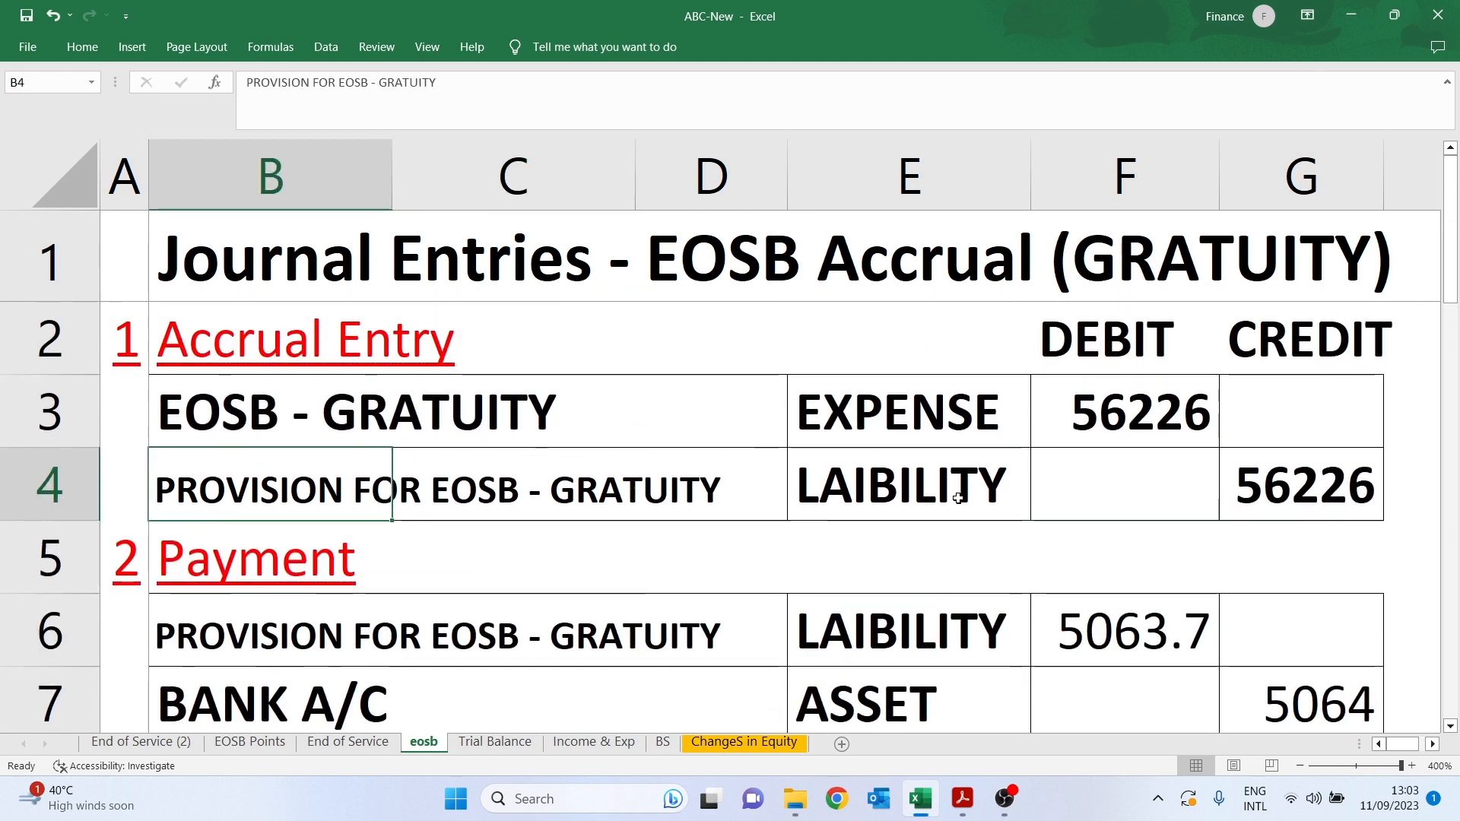
left_click(869, 493)
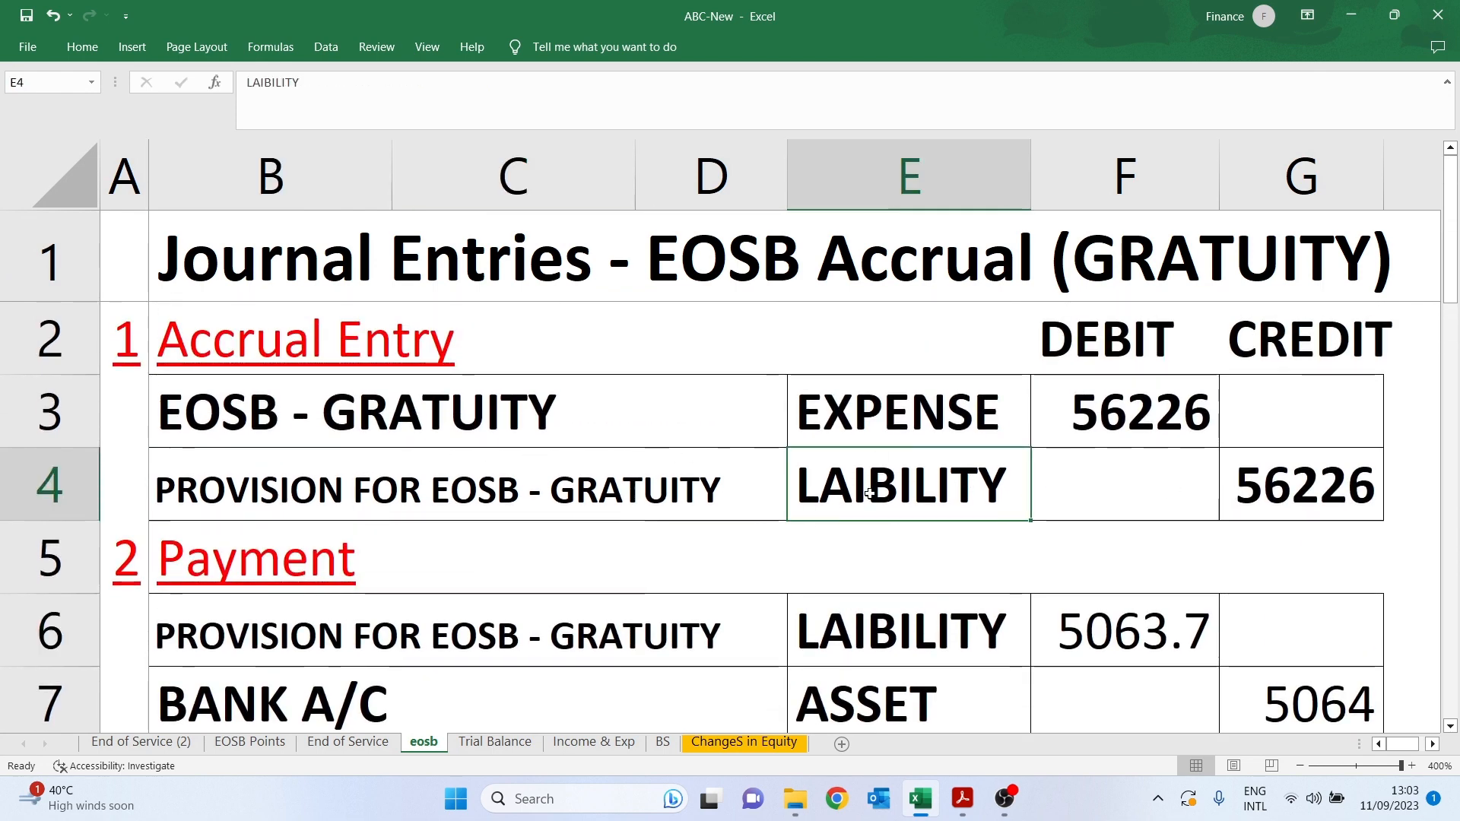
left_click(496, 743)
scroll(622, 656, "up", 9)
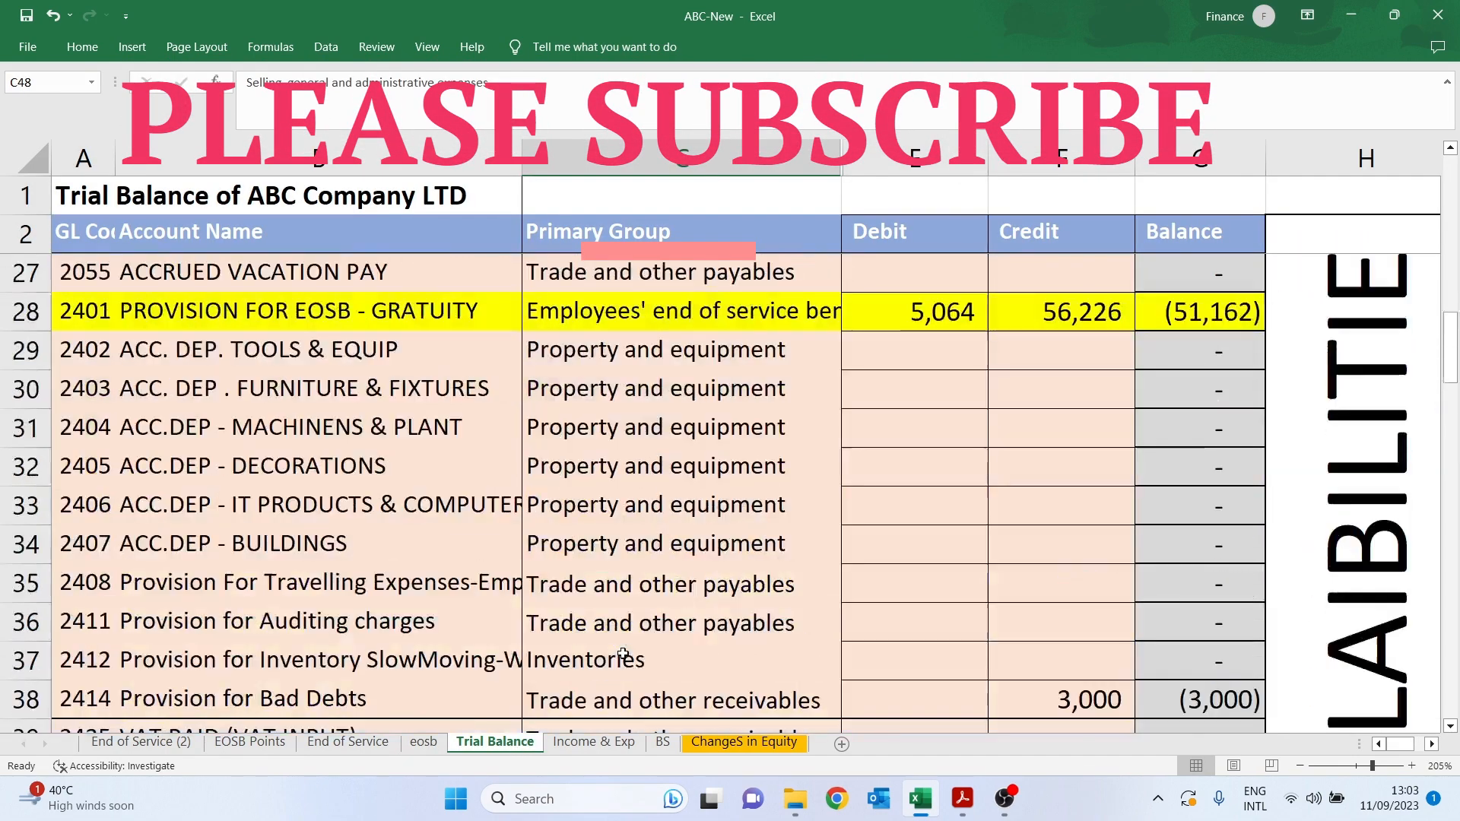
scroll(499, 554, "down", 3)
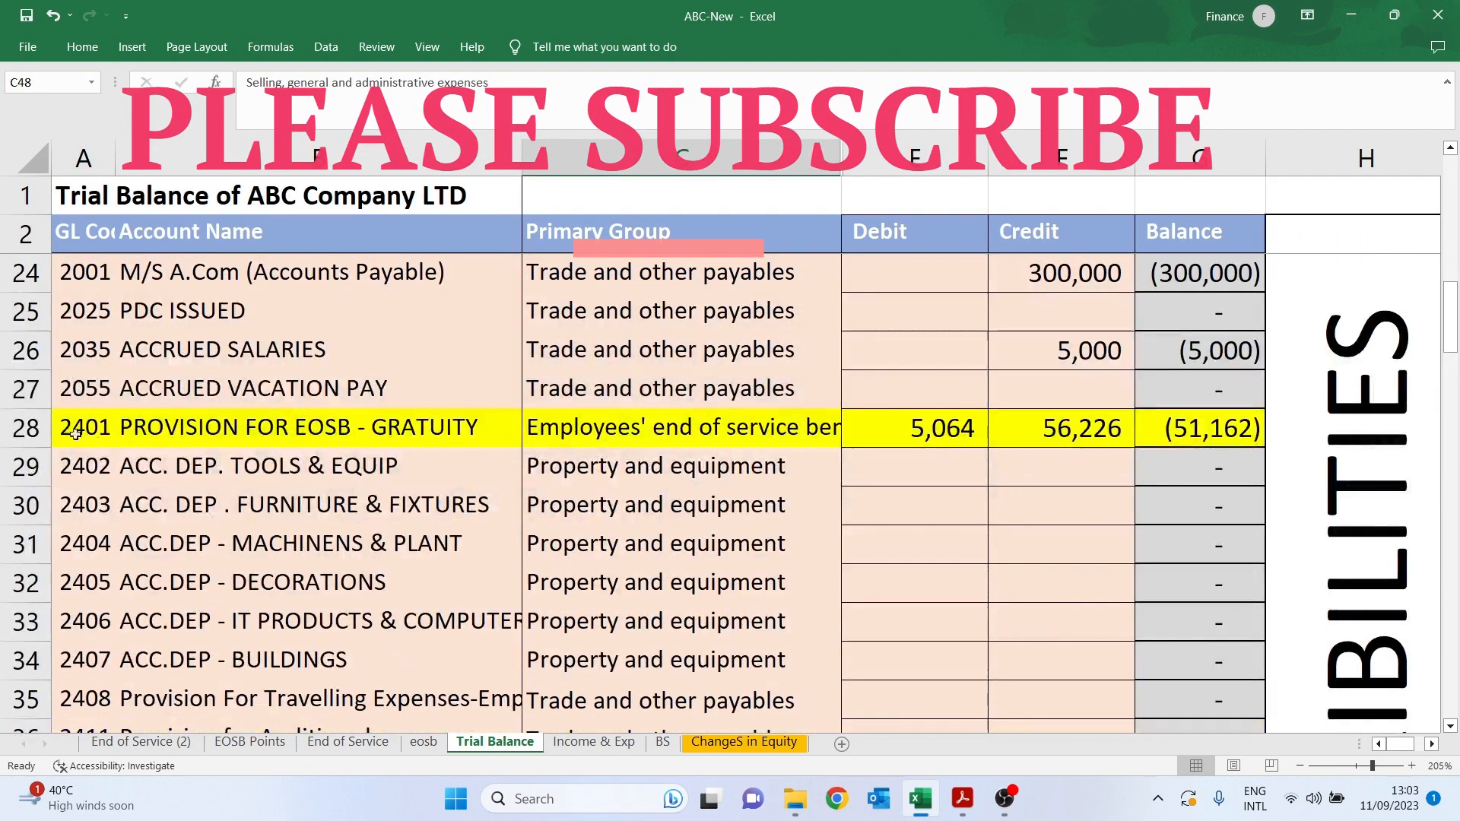
left_click(27, 429)
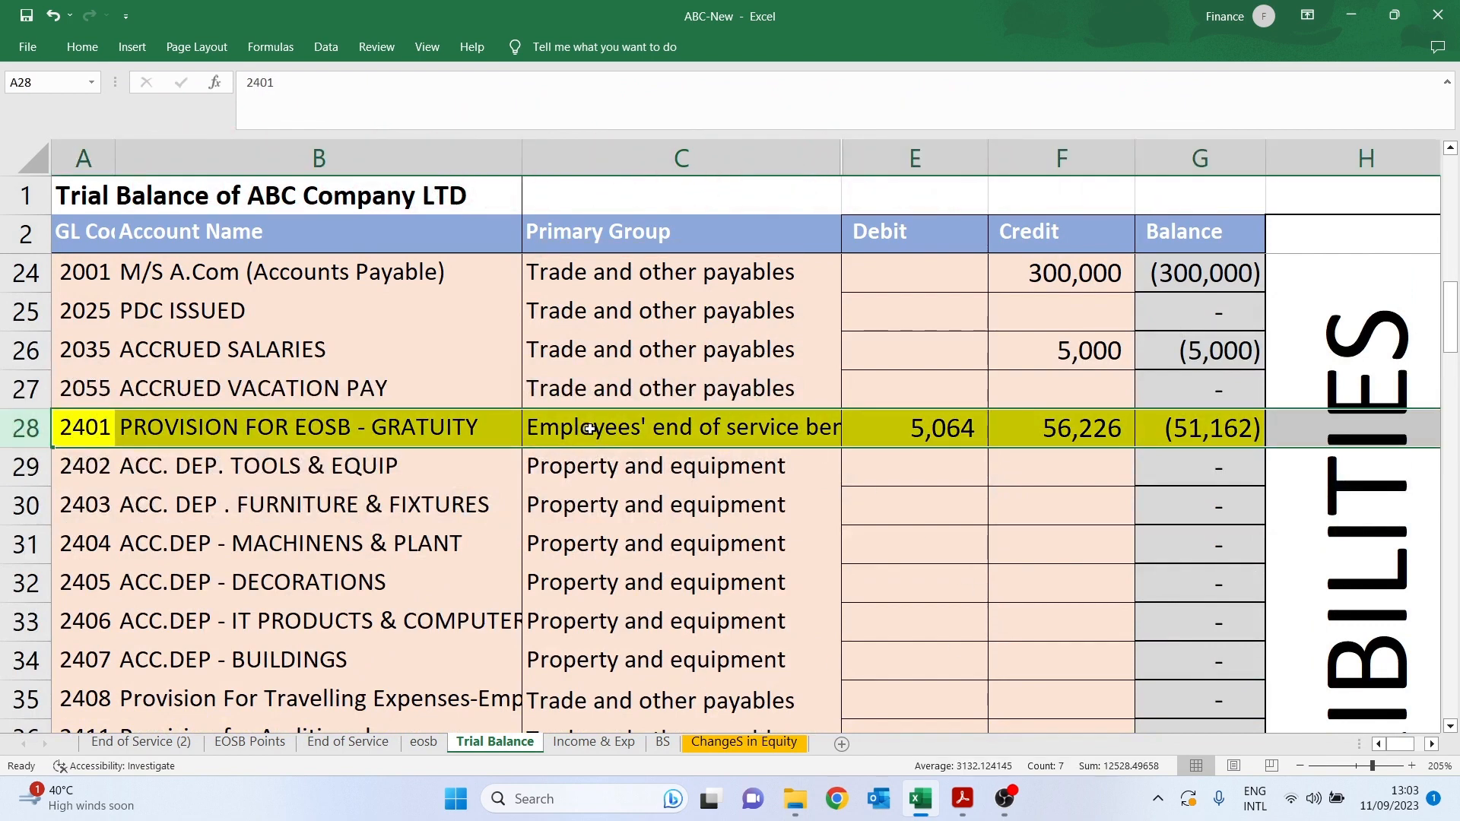
left_click(673, 431)
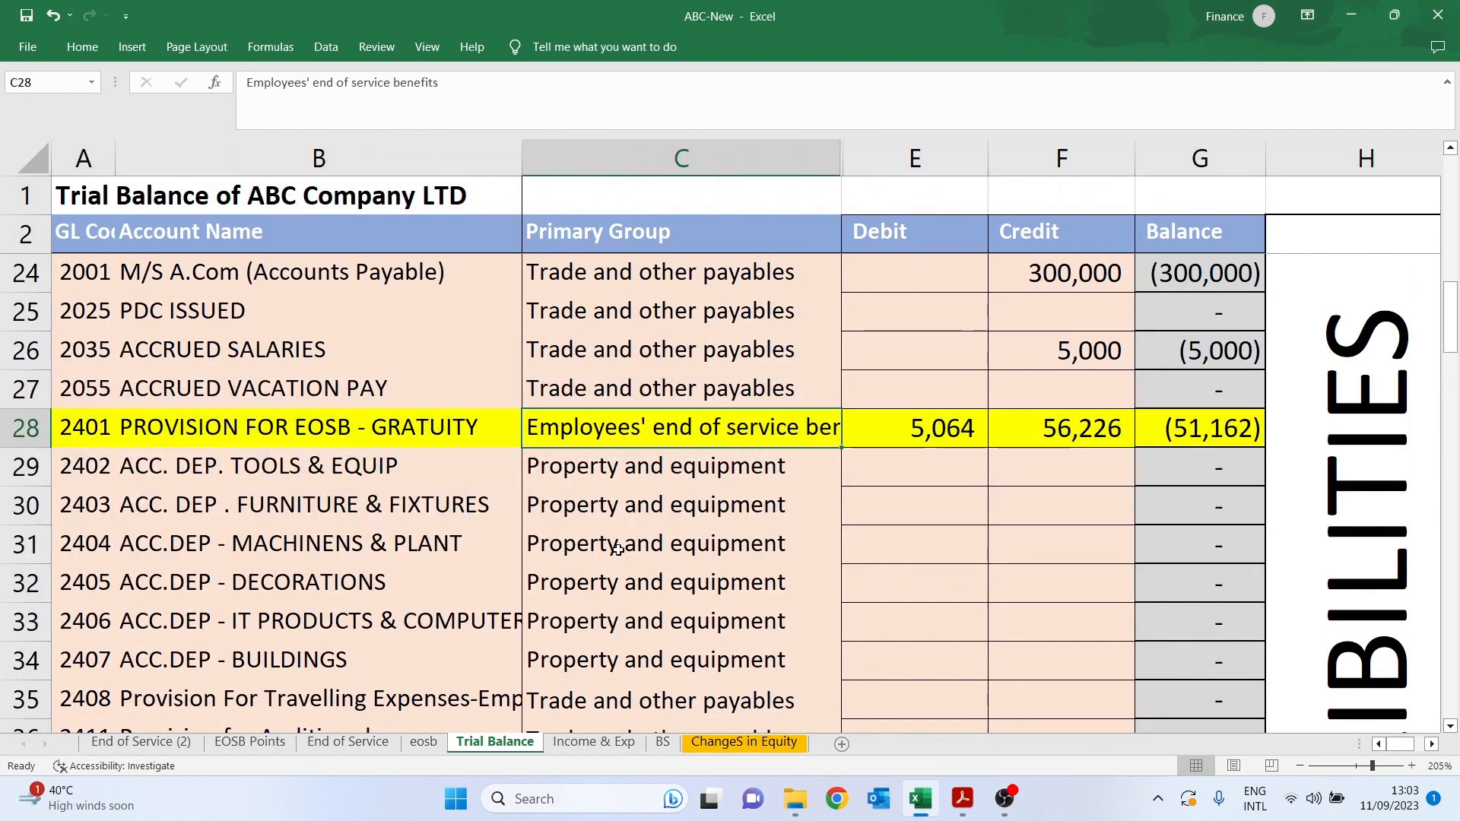
Link Employees' end of service benefits in C24 of BS to the PROVISION FOR EOSB - GRATUITY balance in Trial Balance G28
left_click(662, 743)
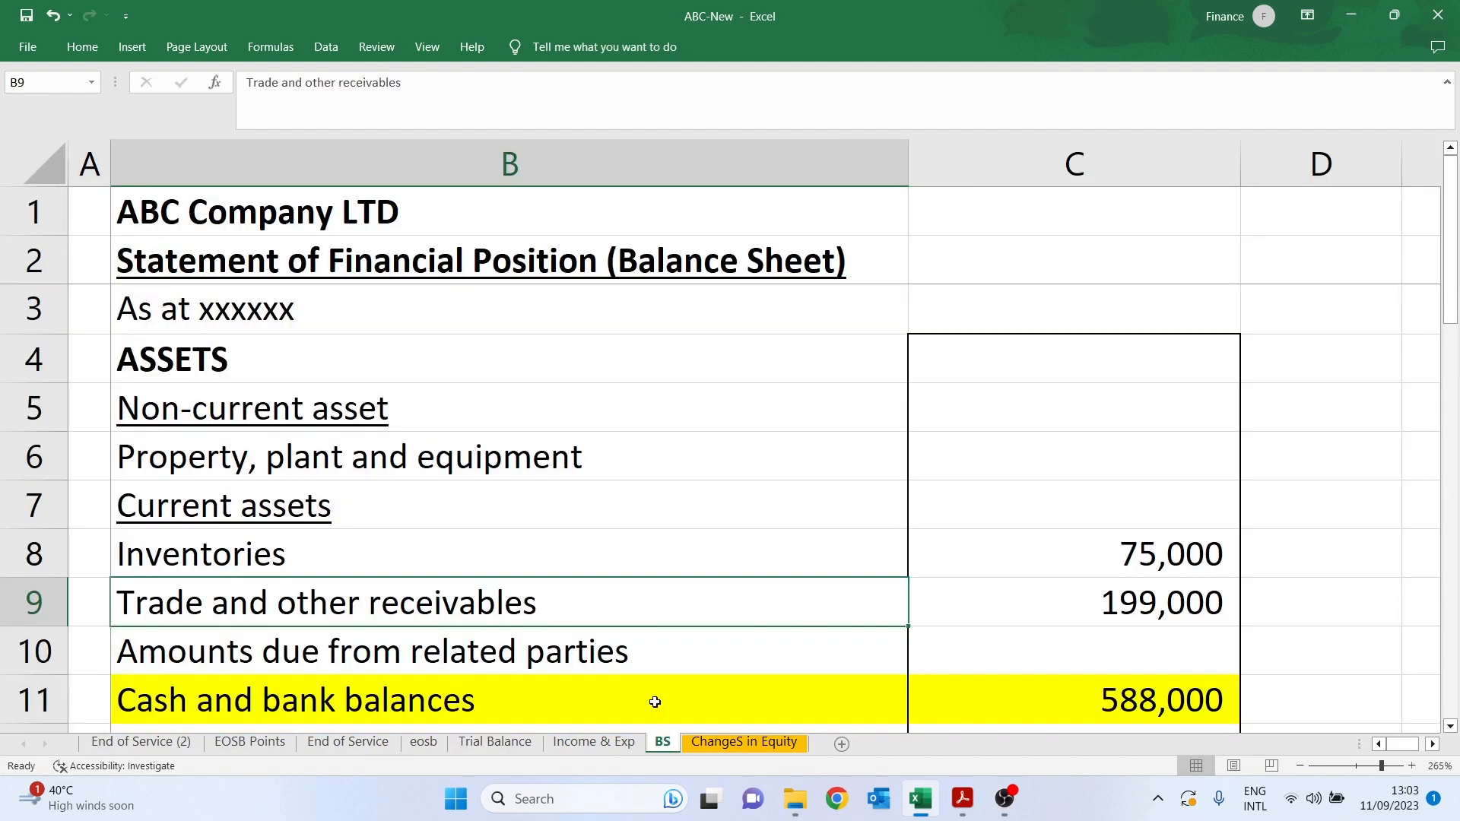
scroll(623, 600, "down", 5)
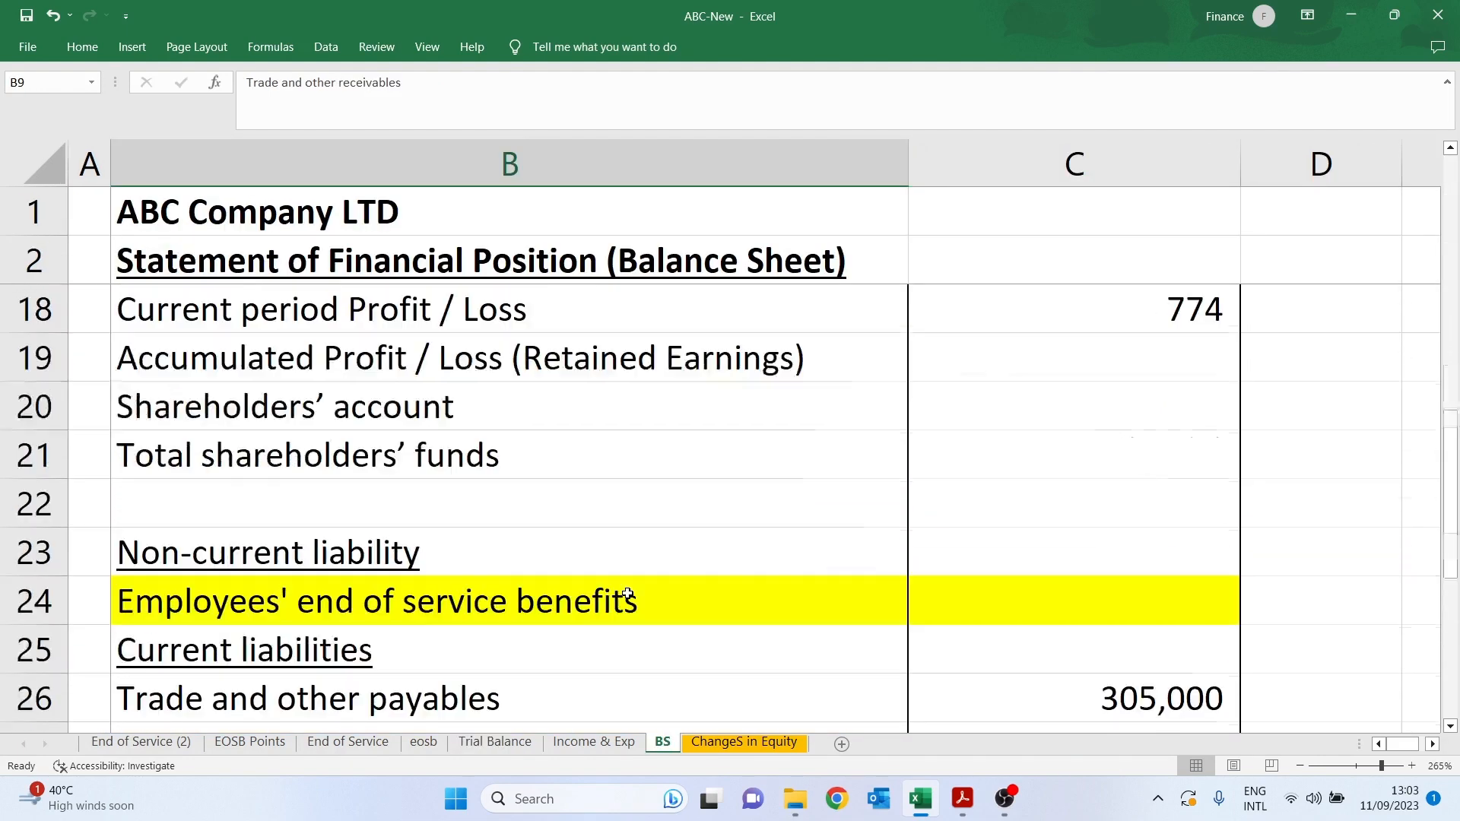
left_click(310, 616)
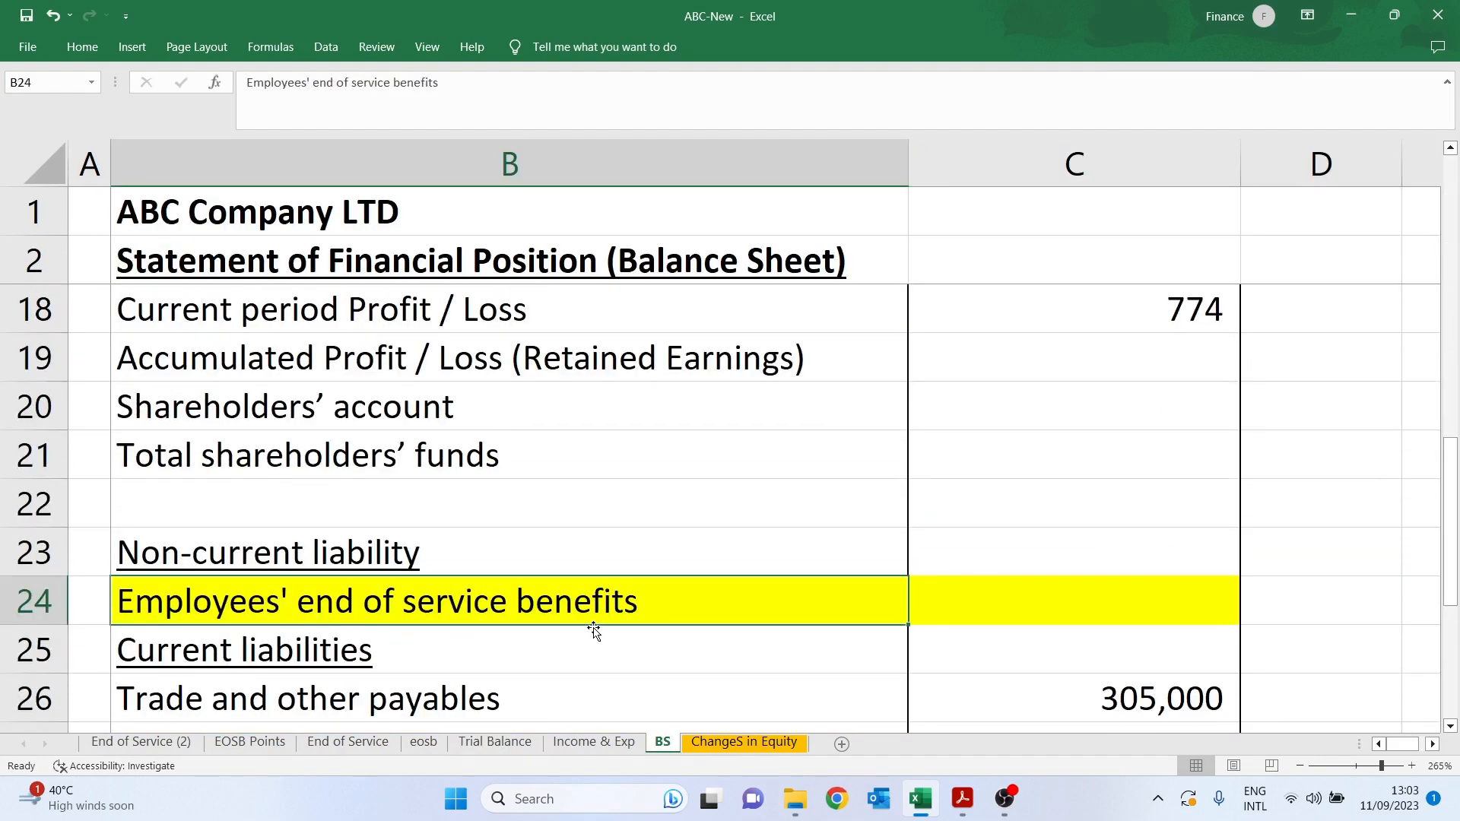
left_click(1097, 612)
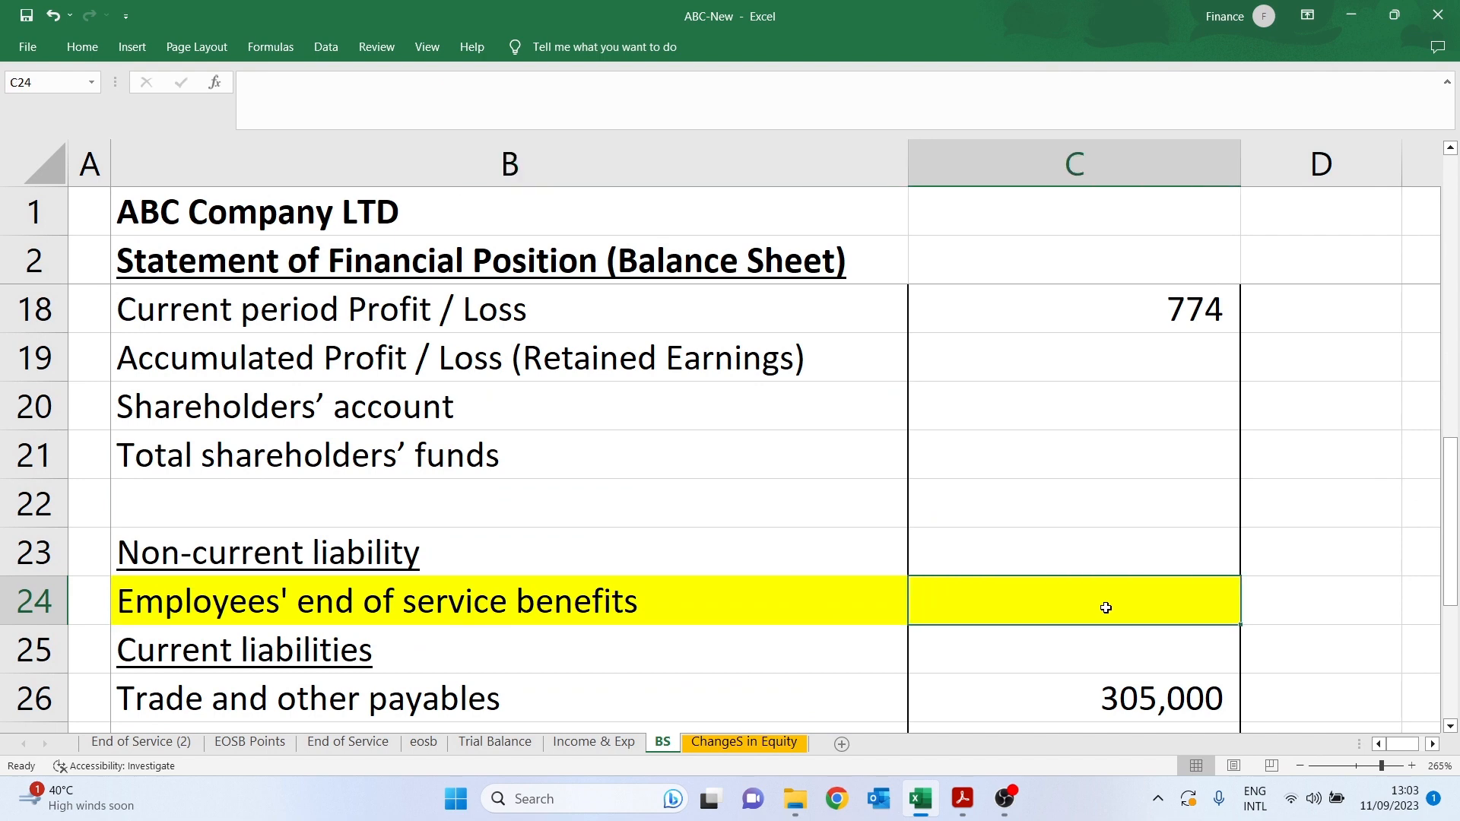
type("+")
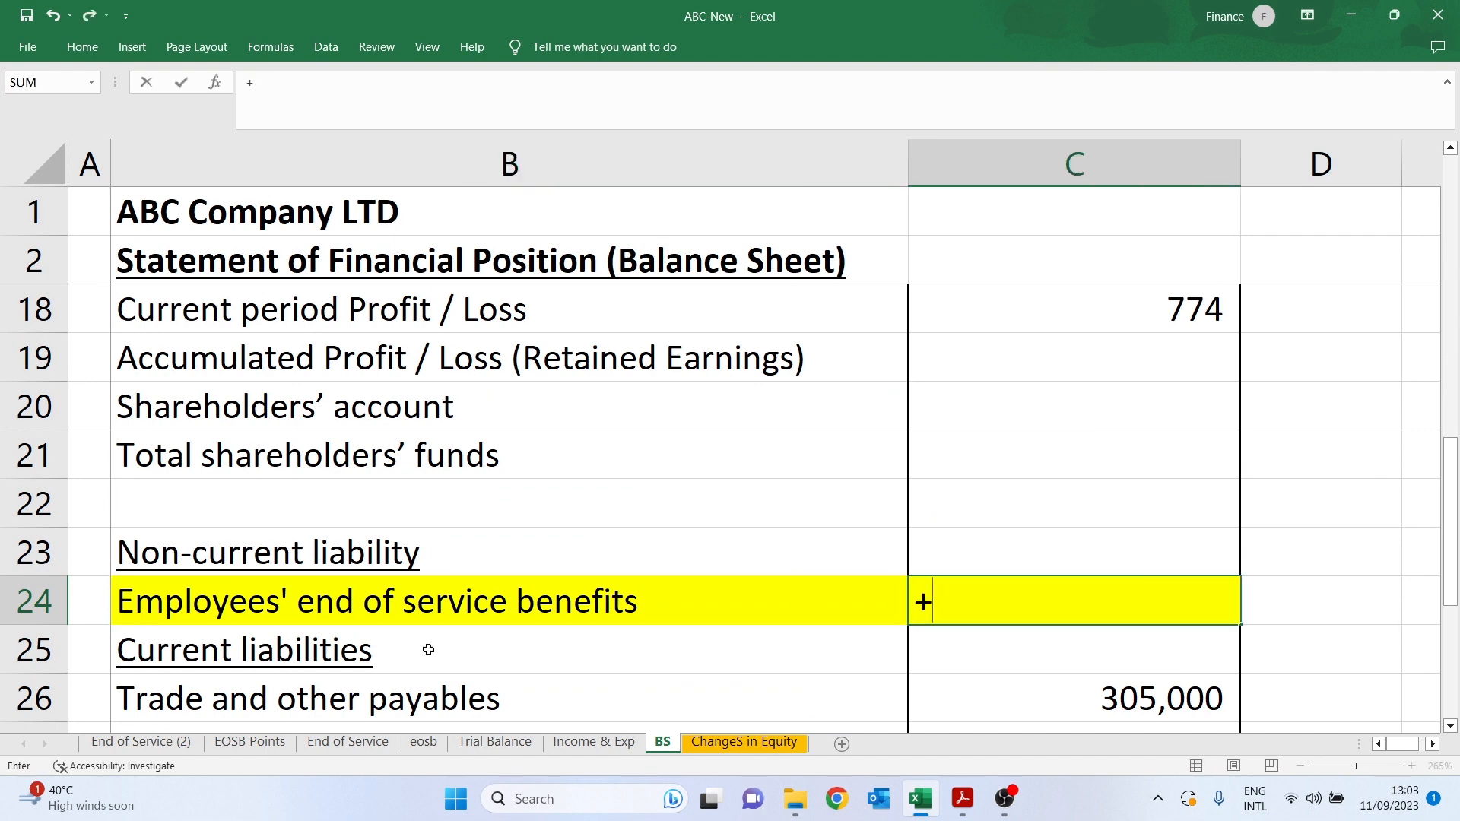
left_click(495, 742)
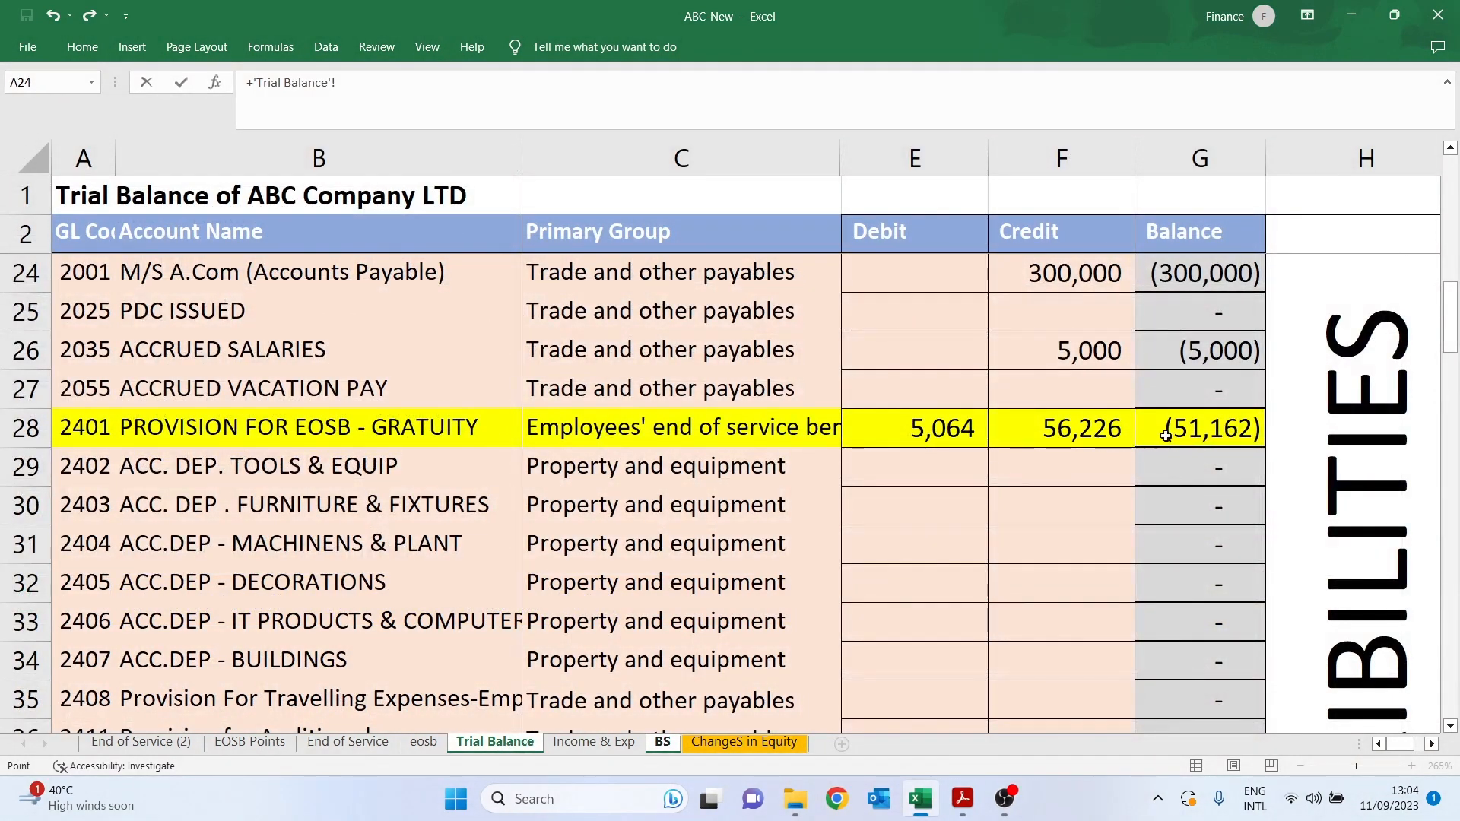
left_click(1192, 430)
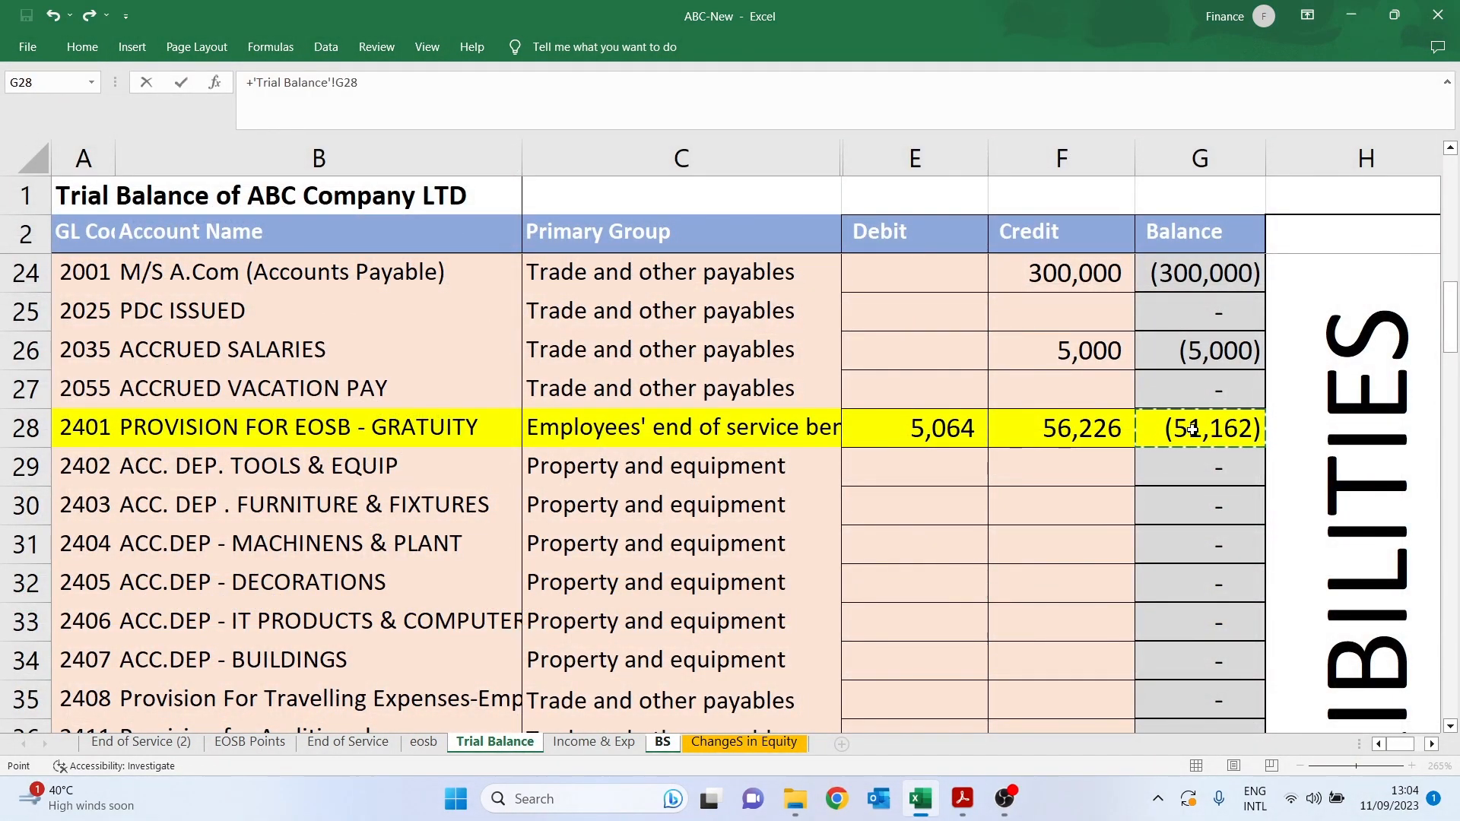
key("Return")
Reverse the sign of the Employees' end of service benefits formula in C24 so it reads =-'Trial Balance'!G28
left_click(1112, 589)
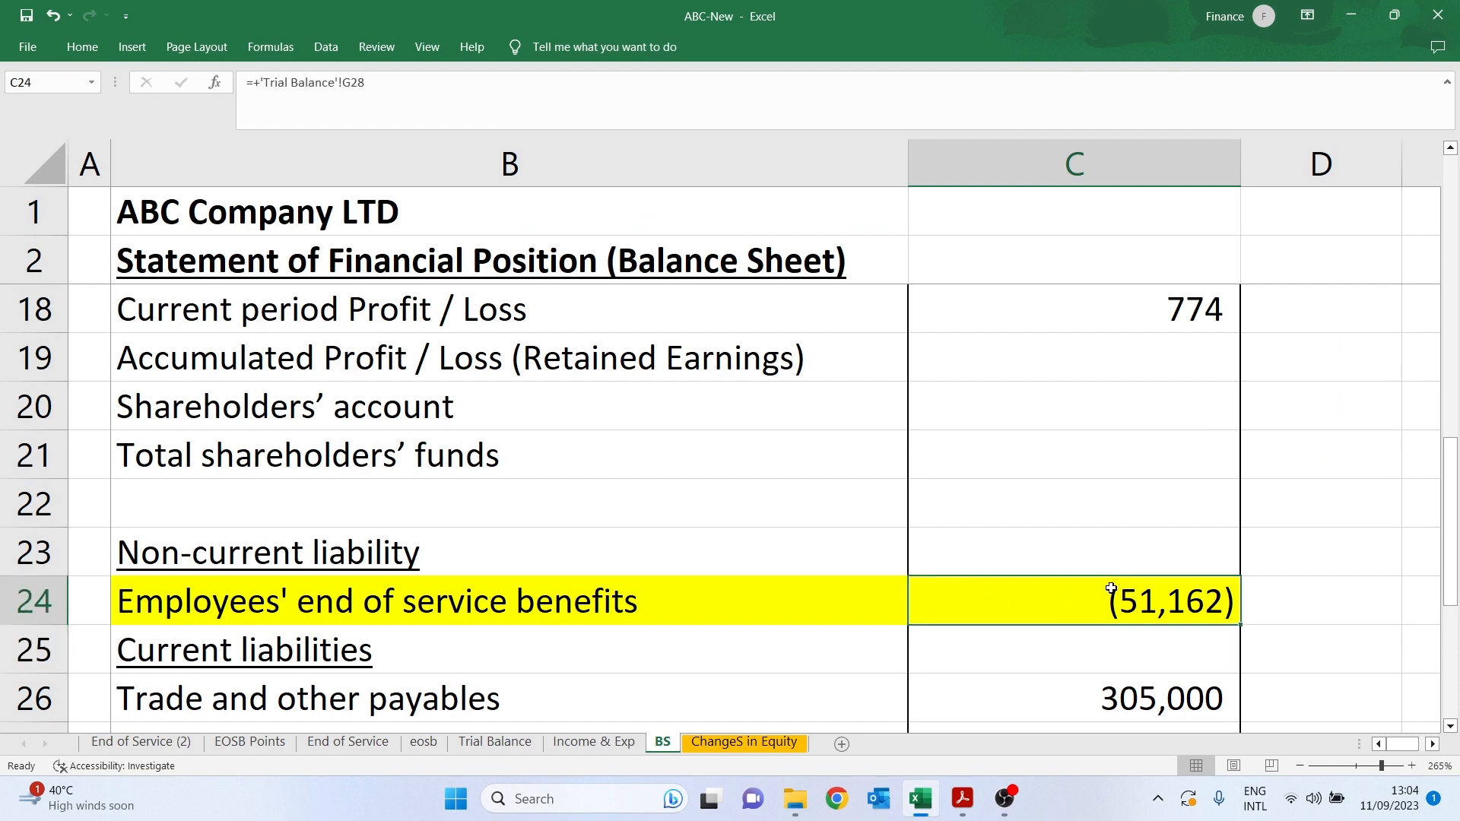
left_click(260, 82)
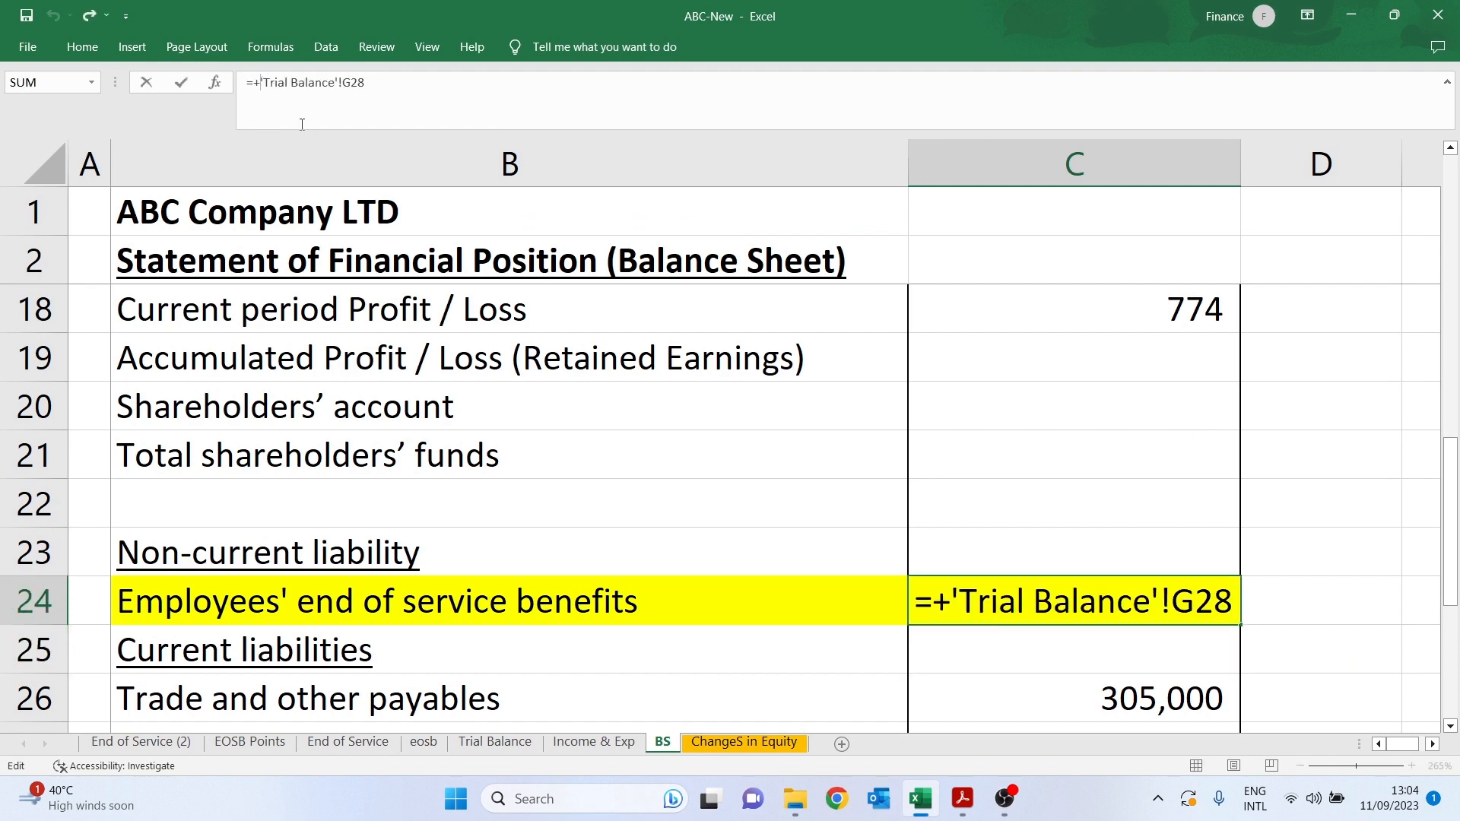
key("BackSpace")
type("-")
key("Return")
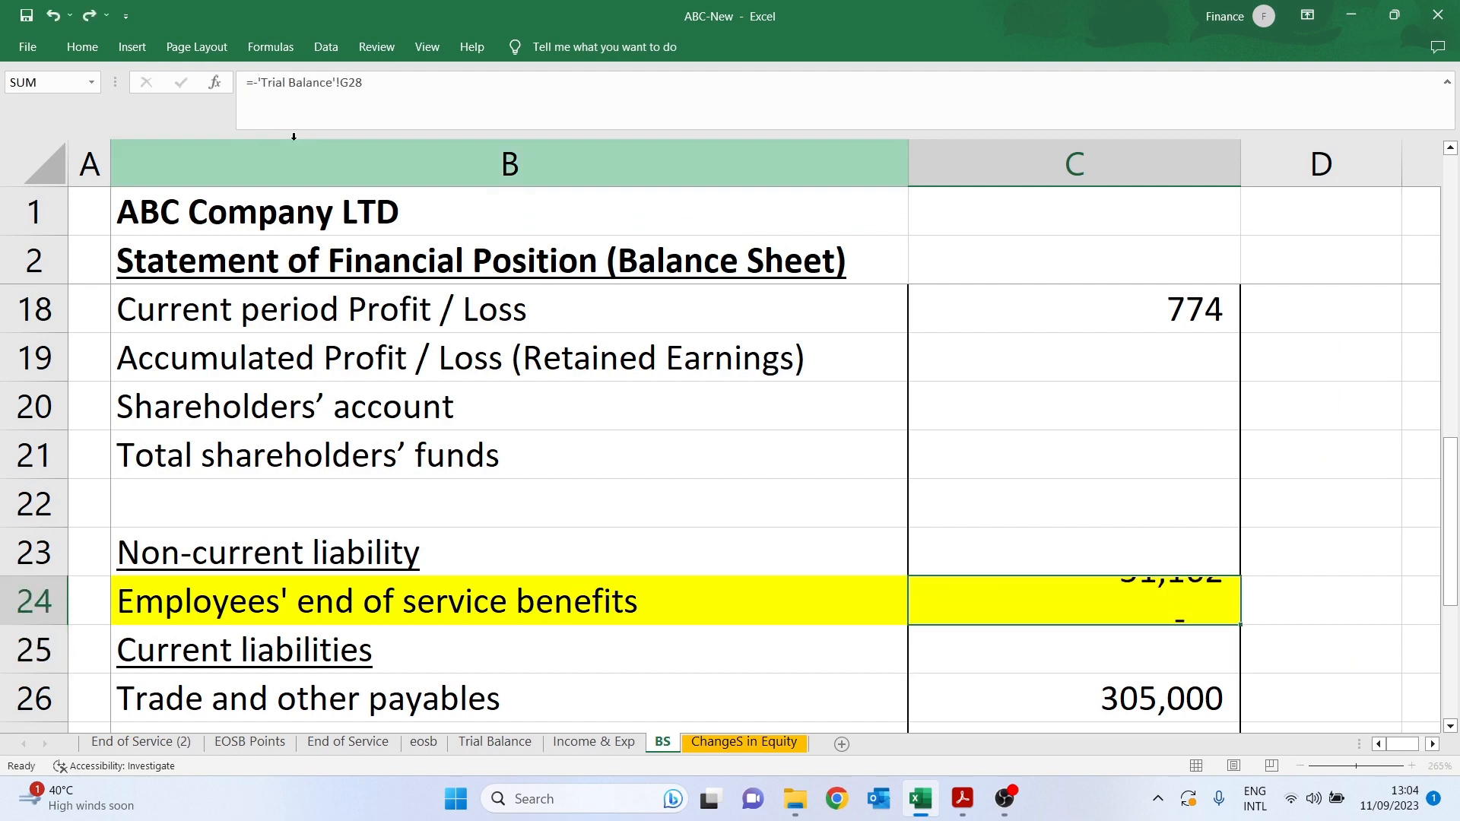
left_click(1036, 600)
Check the Cash and bank balances formula in C11 of BS against the LOYAL Bank A/C balance in Trial Balance G4
scroll(1065, 578, "up", 4)
left_click(1100, 553)
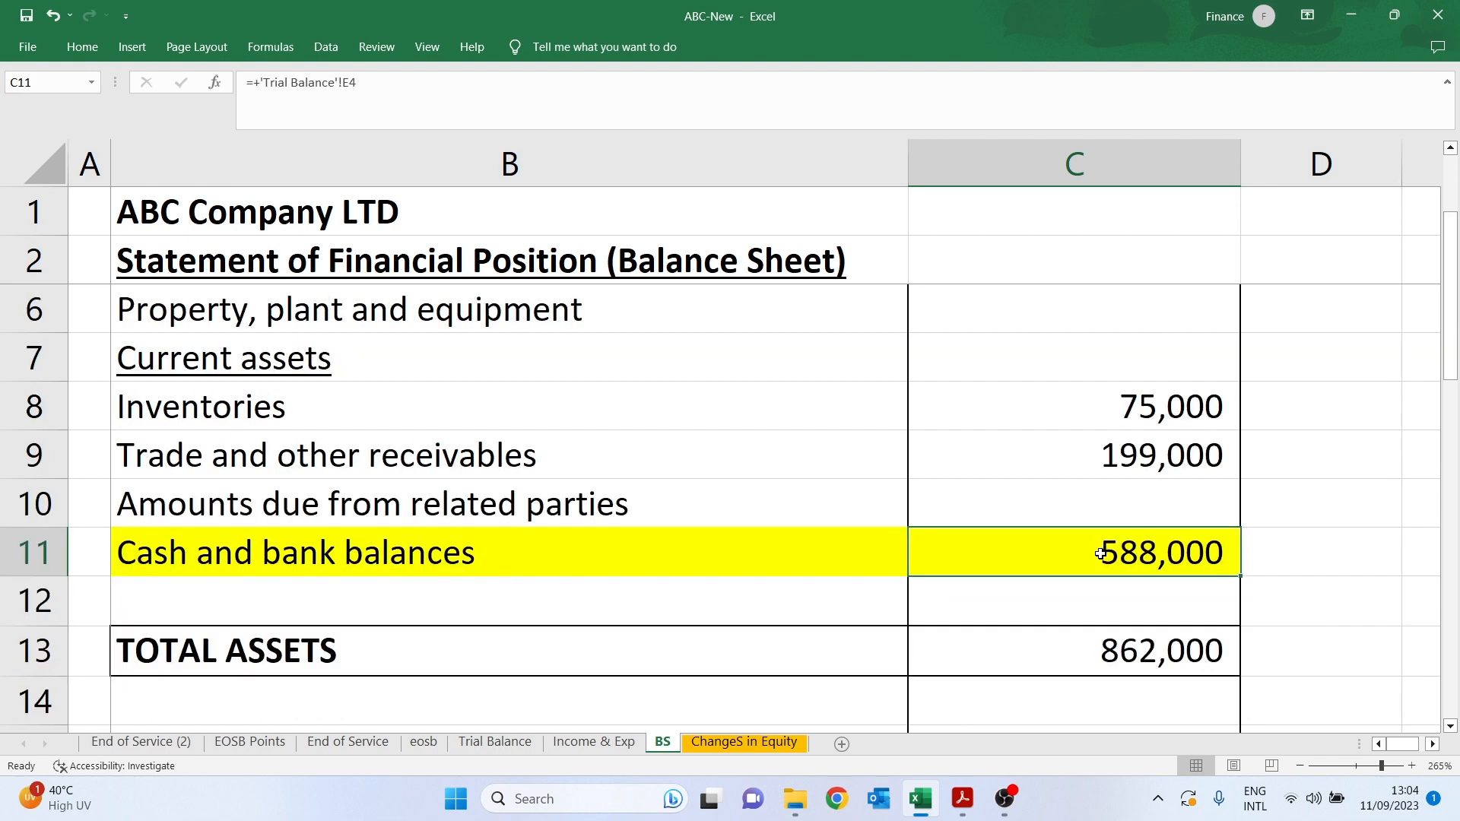
double_click(1088, 563)
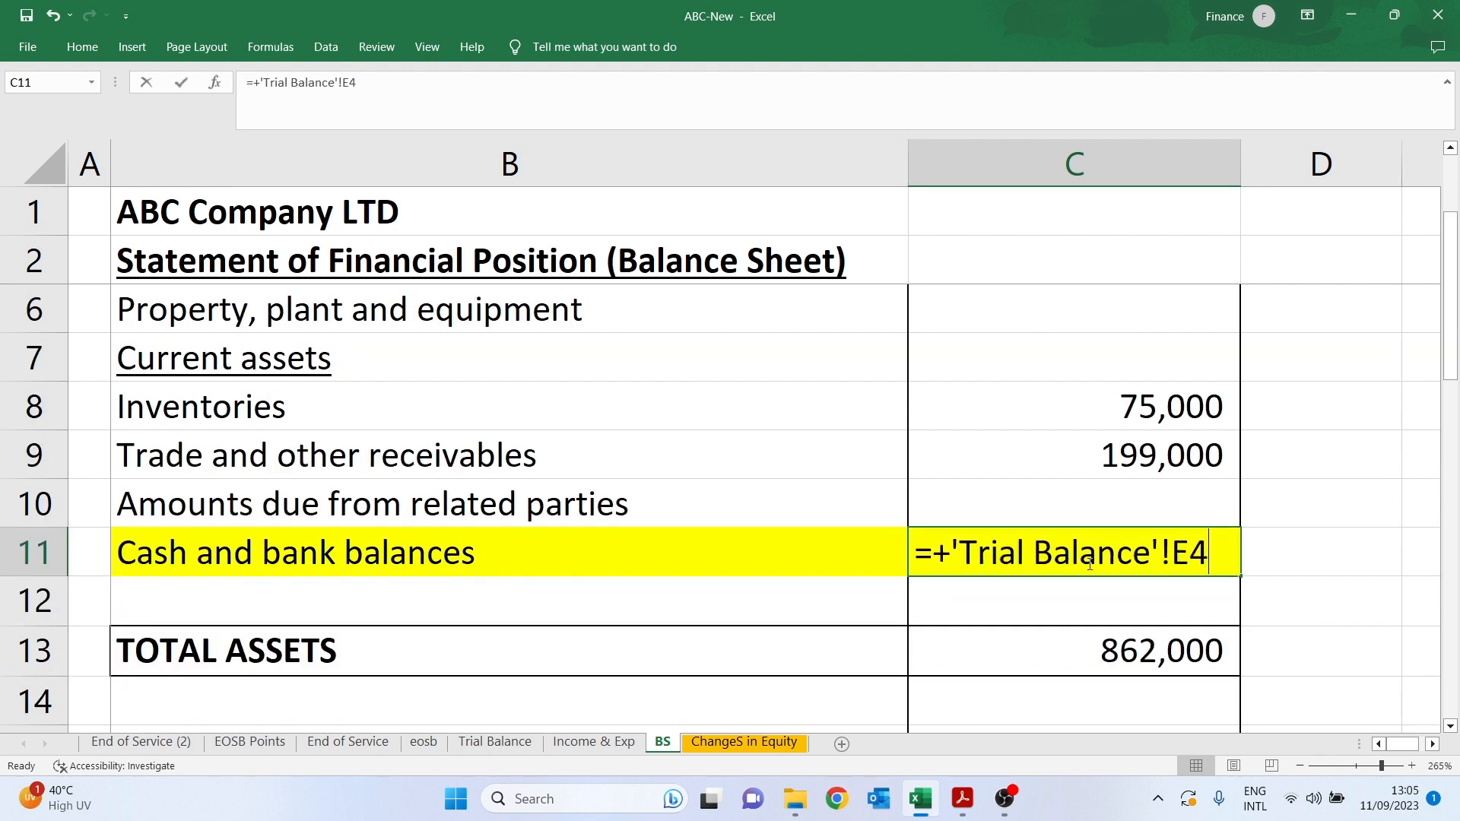
key("Escape")
type("+")
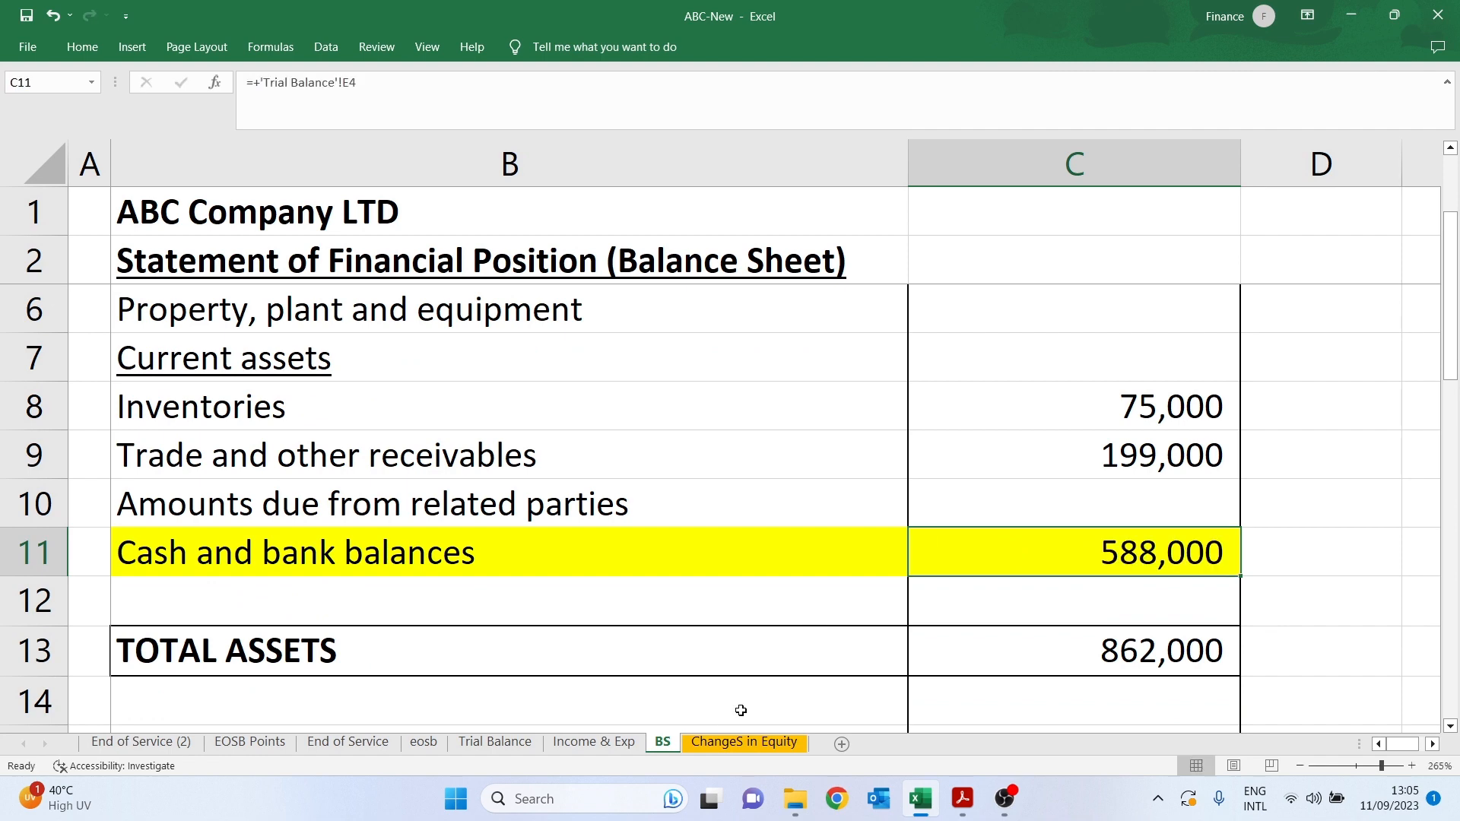
left_click(495, 743)
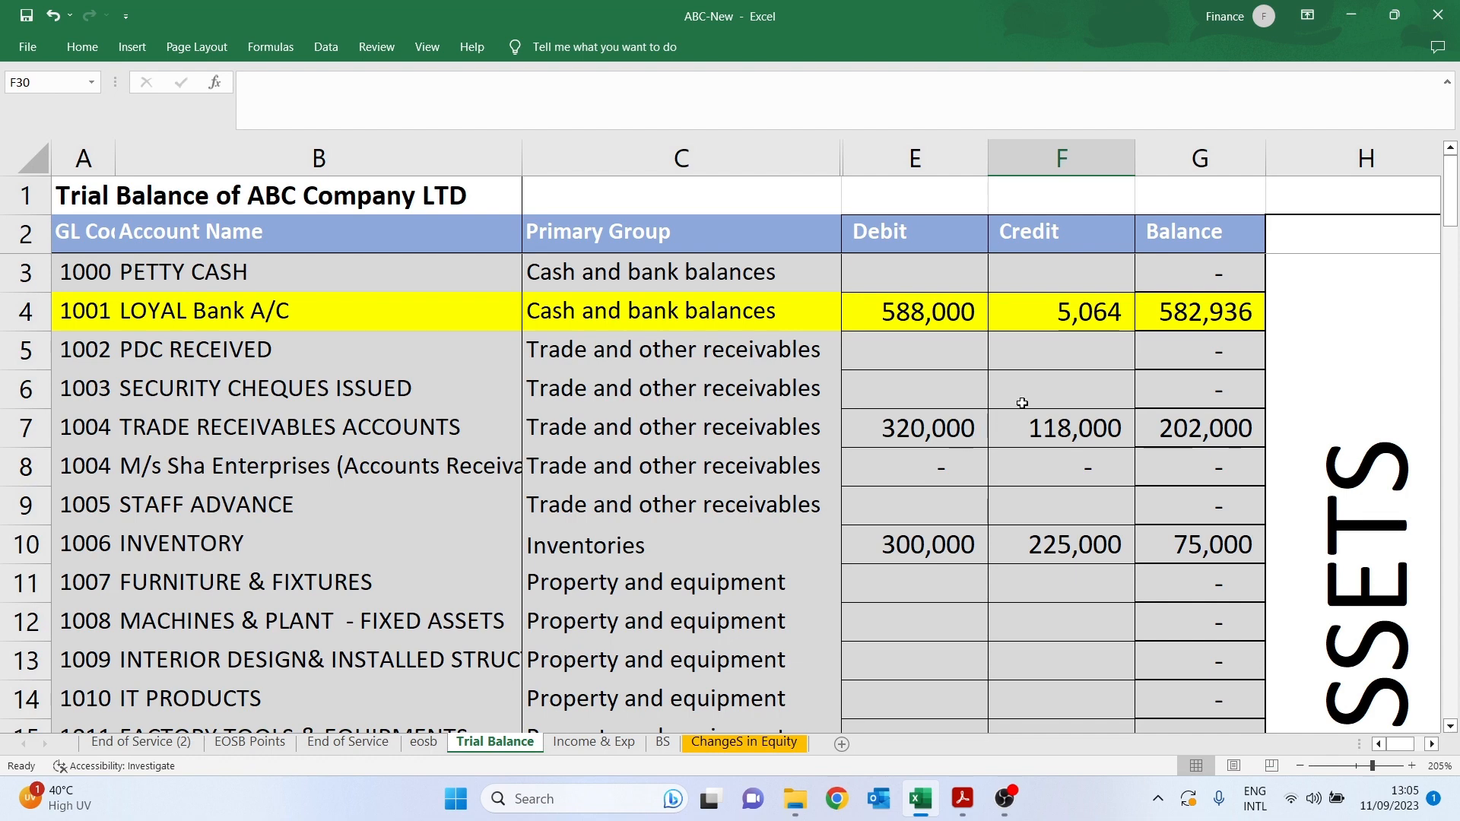
left_click(1071, 344)
left_click(1197, 318)
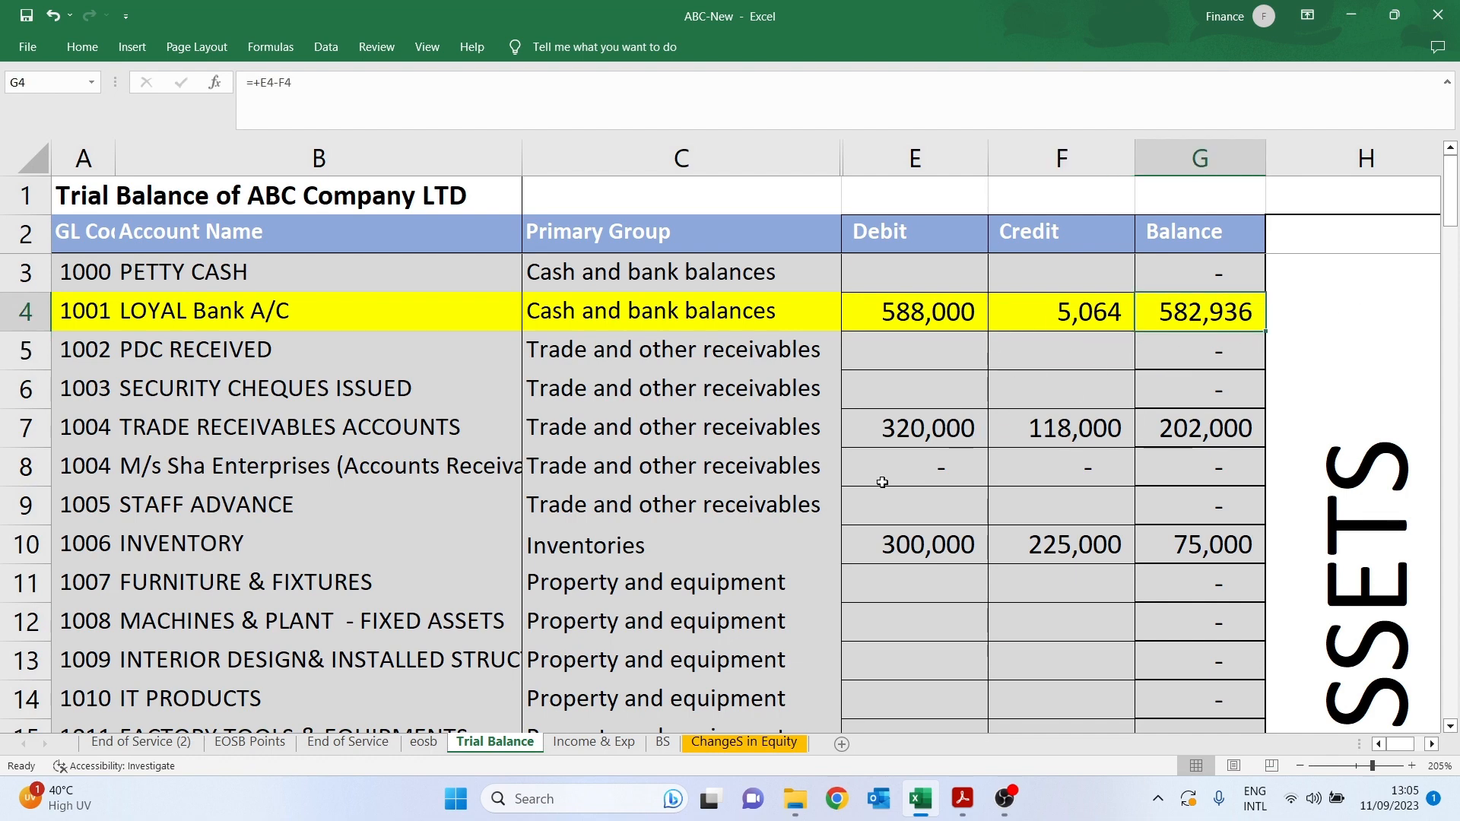
Relink Cash and bank balances in C11 of BS to the LOYAL Bank A/C balance in Trial Balance G4
left_click(663, 741)
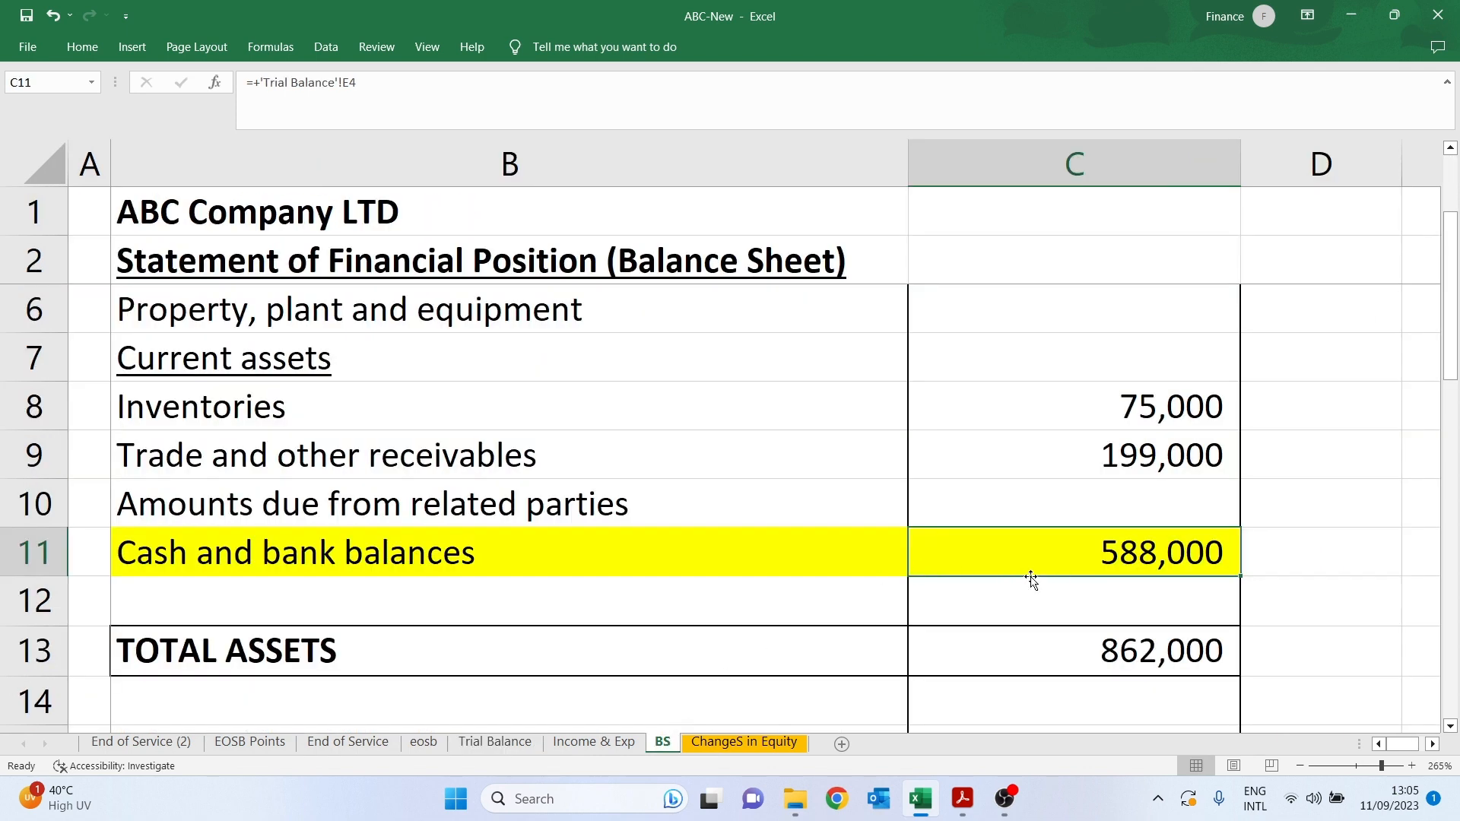
left_click(1018, 601)
left_click(1101, 555)
type("+")
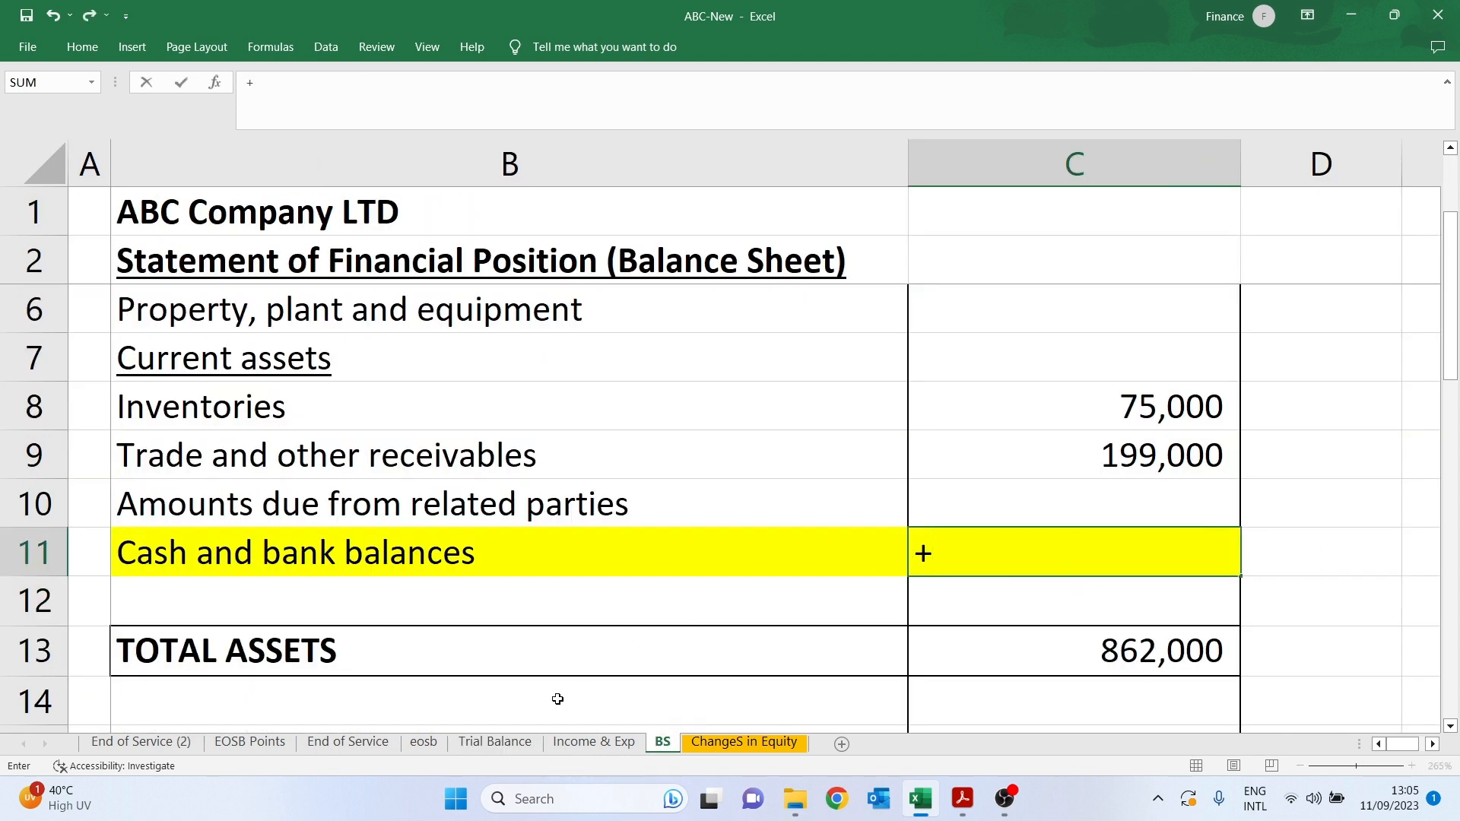
left_click(498, 743)
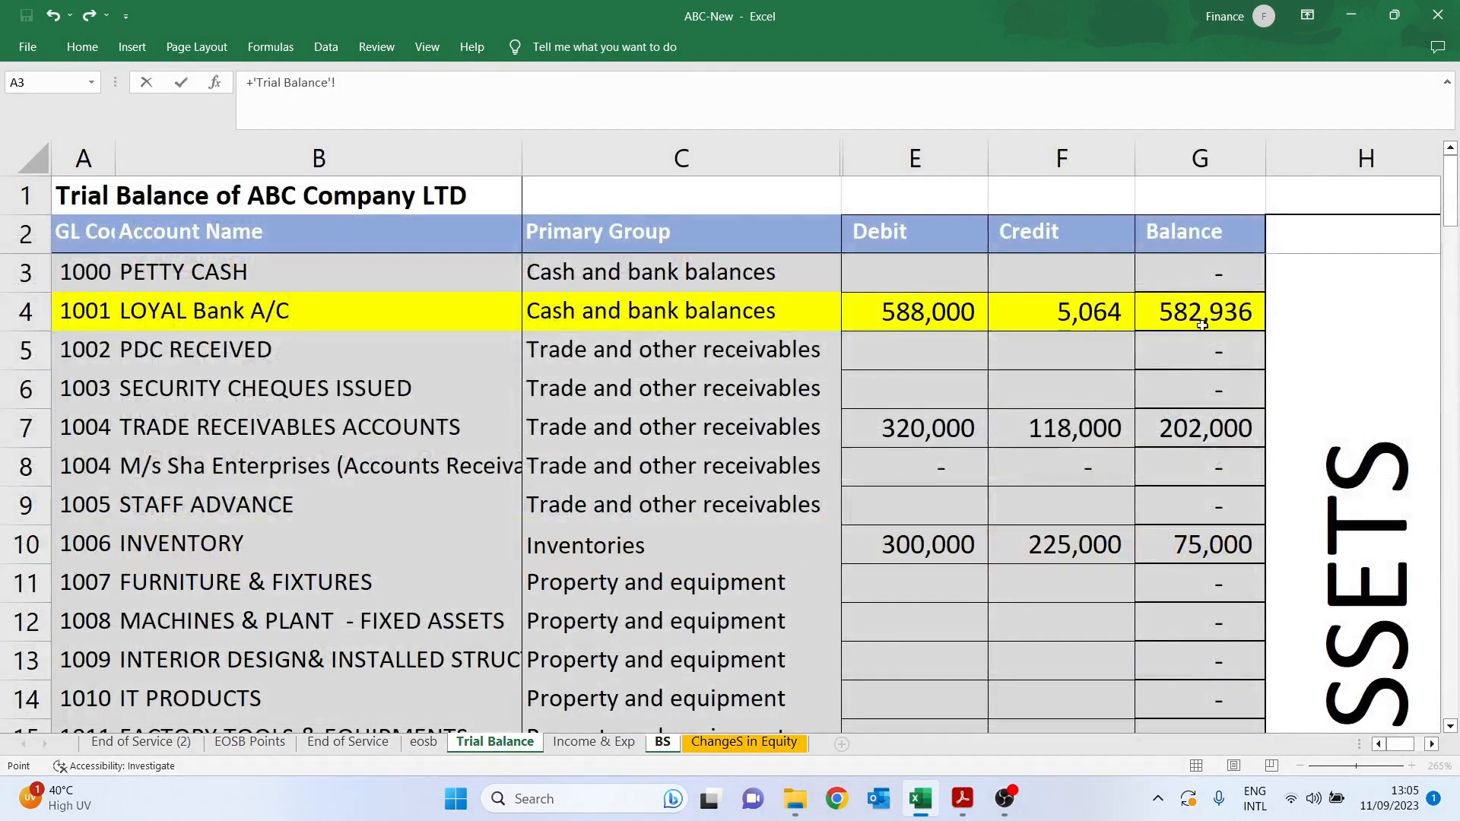
left_click(1202, 313)
key("Return")
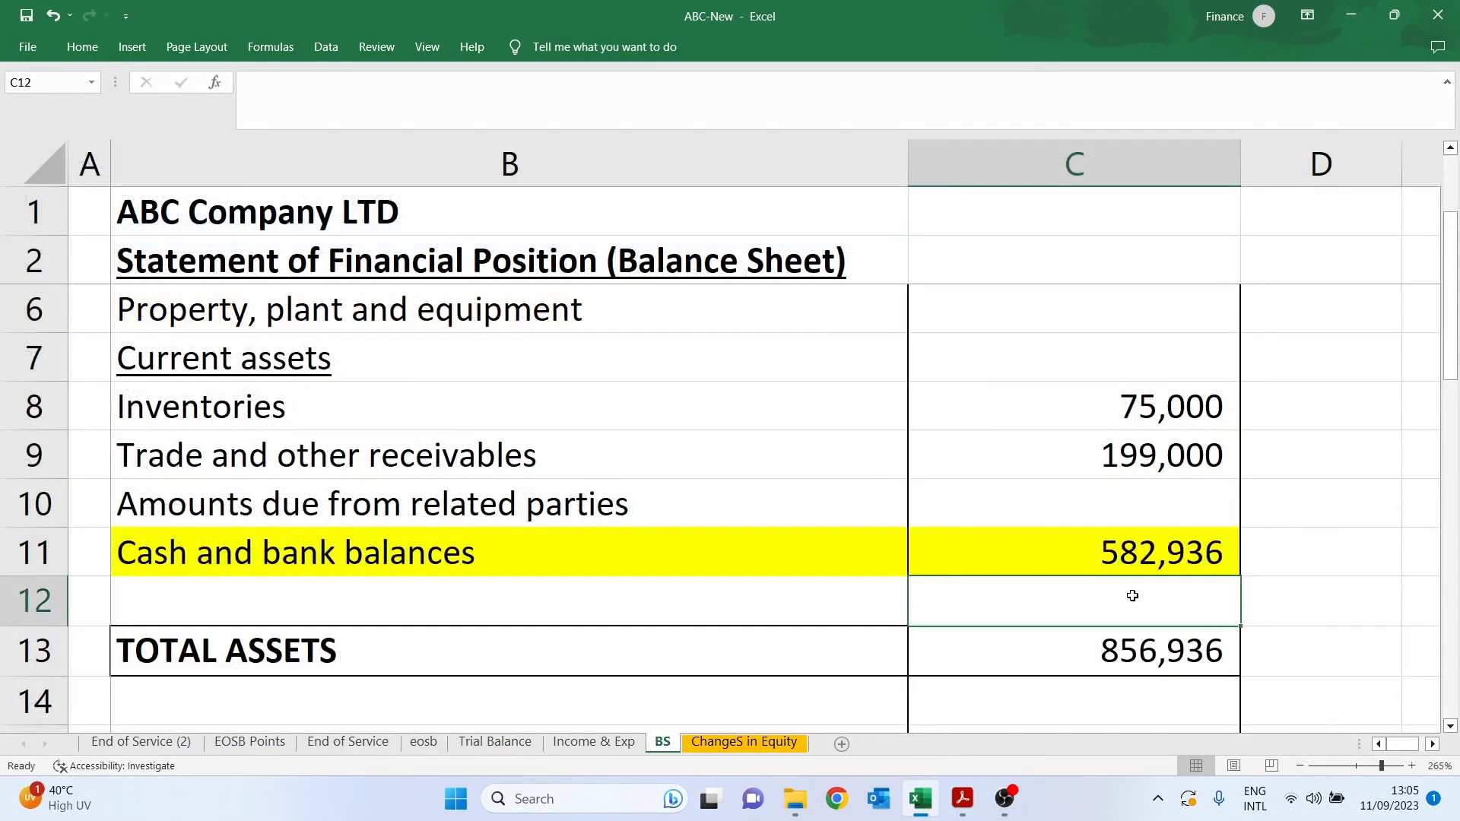
Check the Diff in C32 of BS between total assets and total shareholders' funds and liabilities
scroll(1130, 596, "down", 5)
scroll(1130, 596, "down", 3)
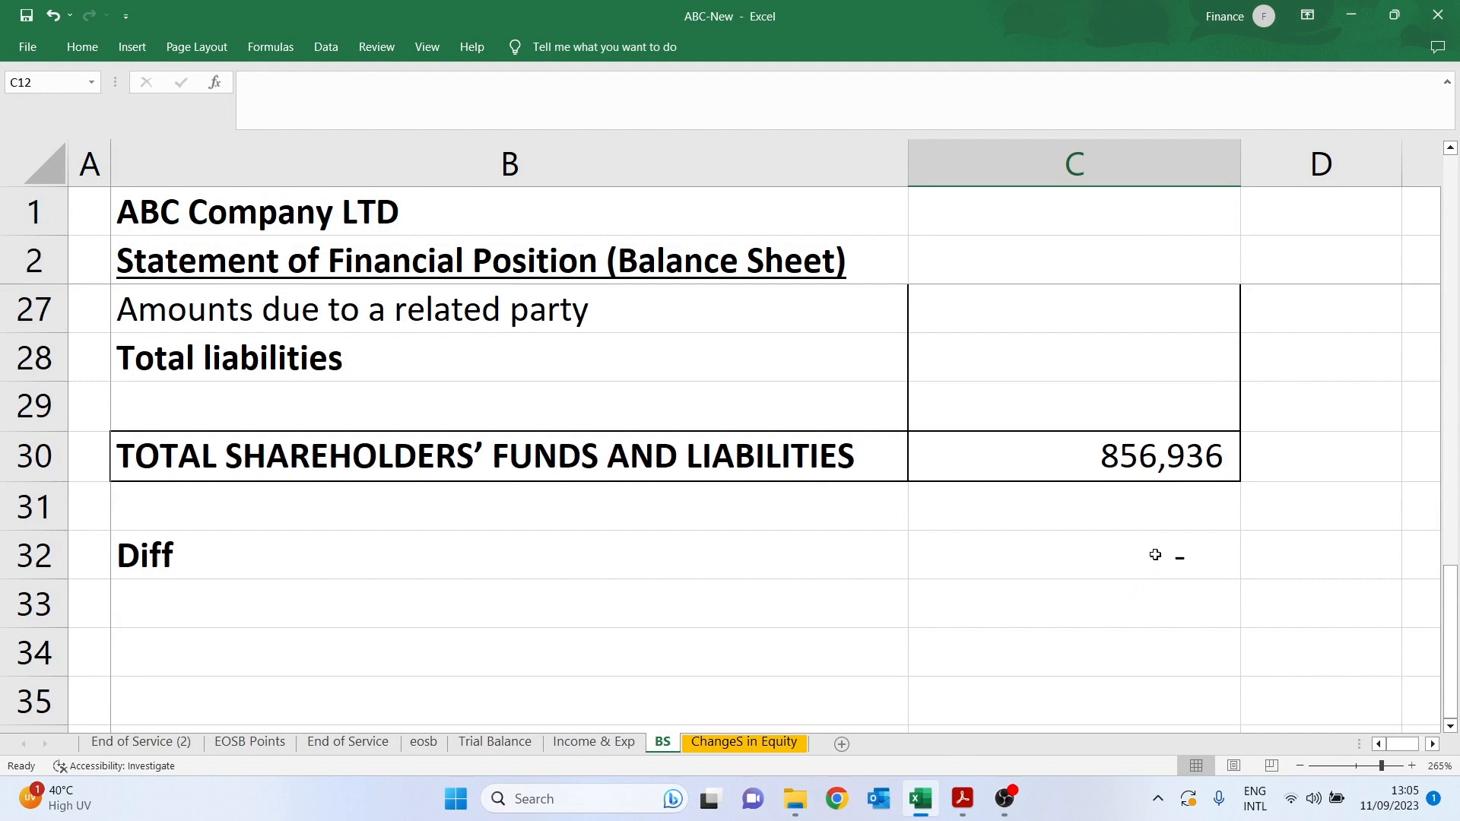
left_click(1150, 554)
scroll(1108, 629, "up", 3)
scroll(1108, 629, "up", 5)
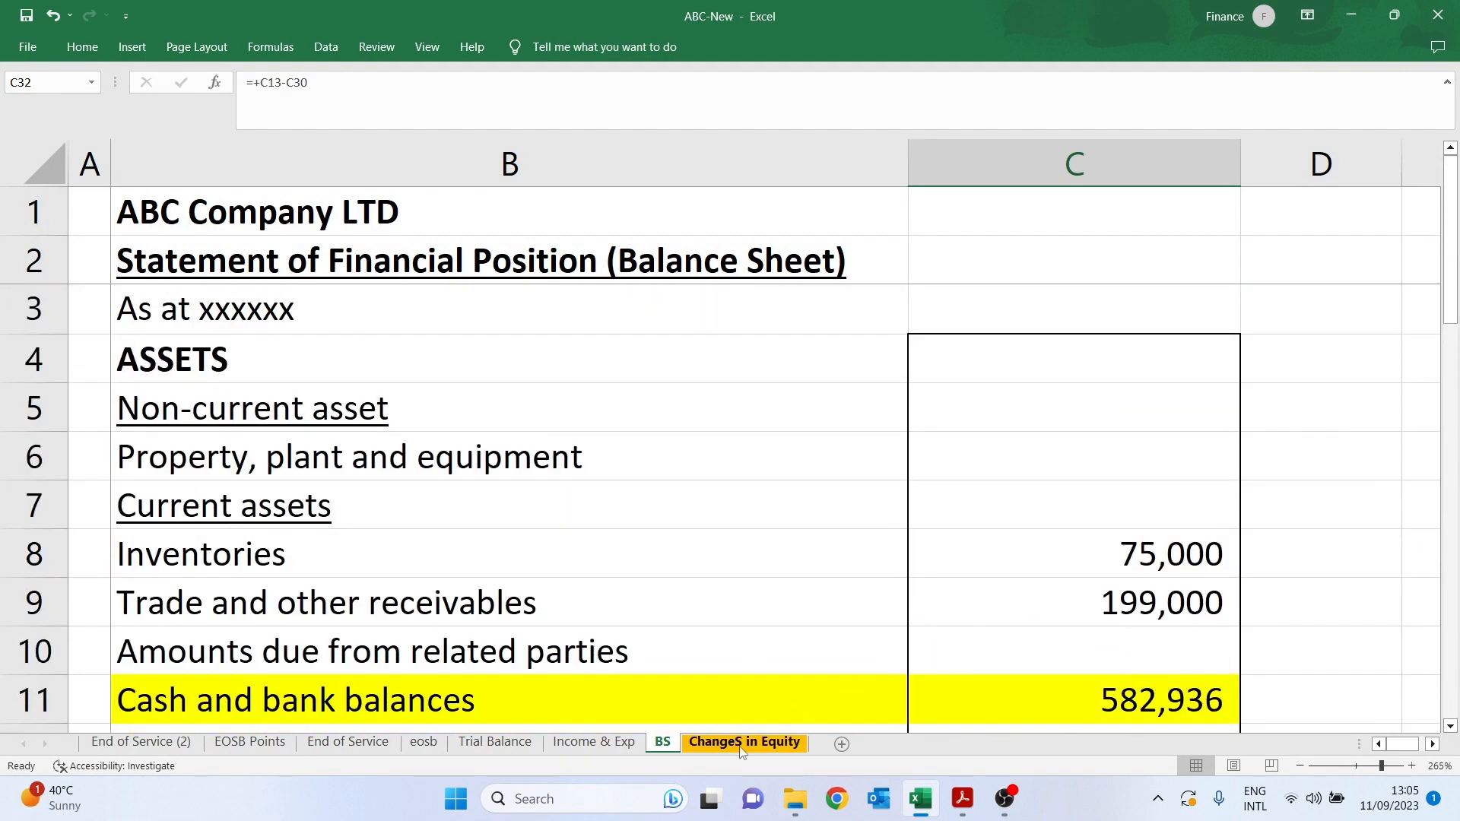
Check the source formula of total comprehensive profit / loss for the year in C8 of ChangeS in Equity
key("ctrl+Page_Down")
scroll(1004, 654, "down", 1)
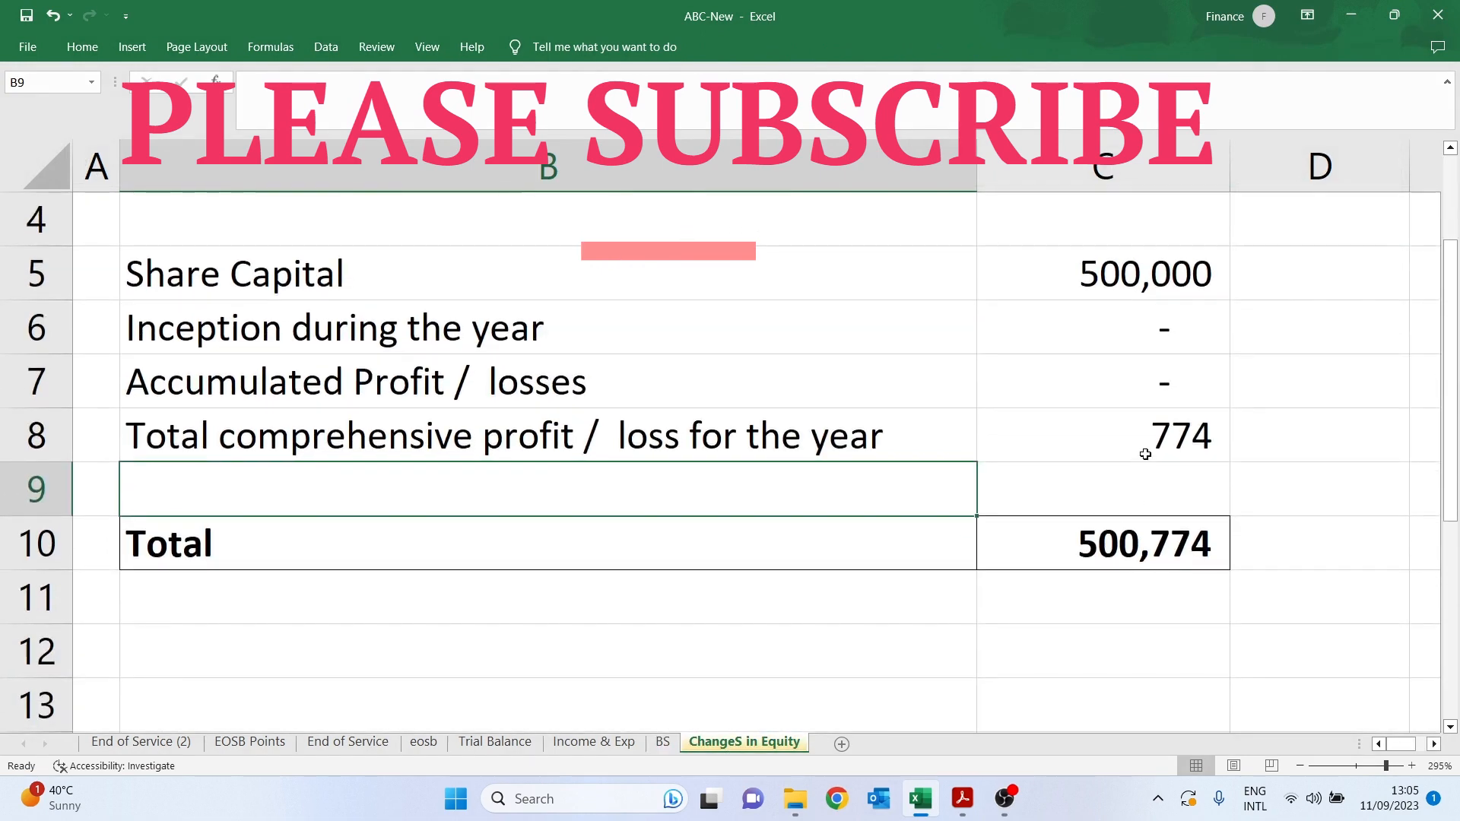
left_click(1147, 435)
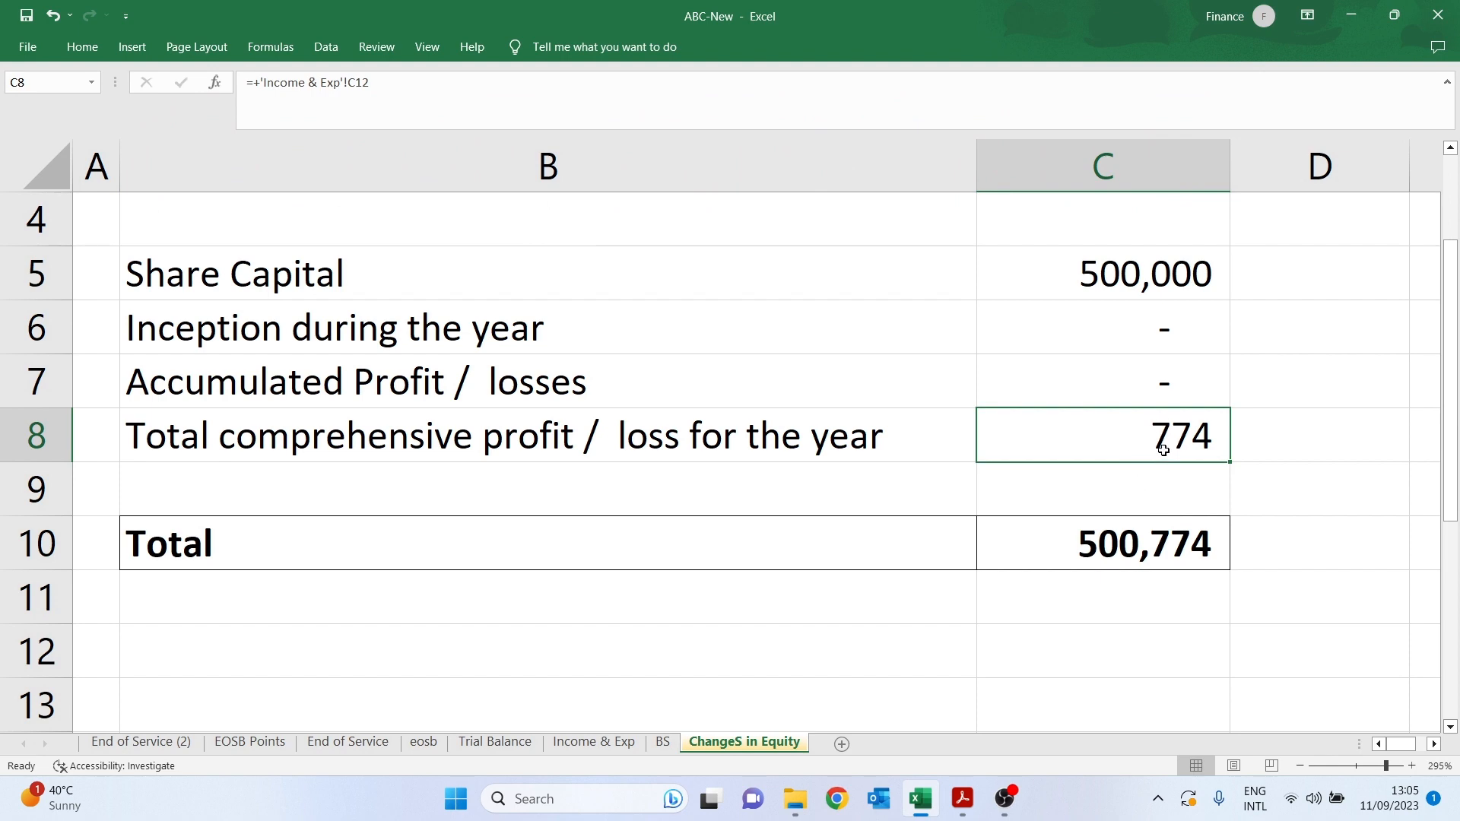
Format the net profit / loss for the year in C12 of Income & Exp with no decimals
left_click(592, 749)
scroll(785, 636, "down", 2)
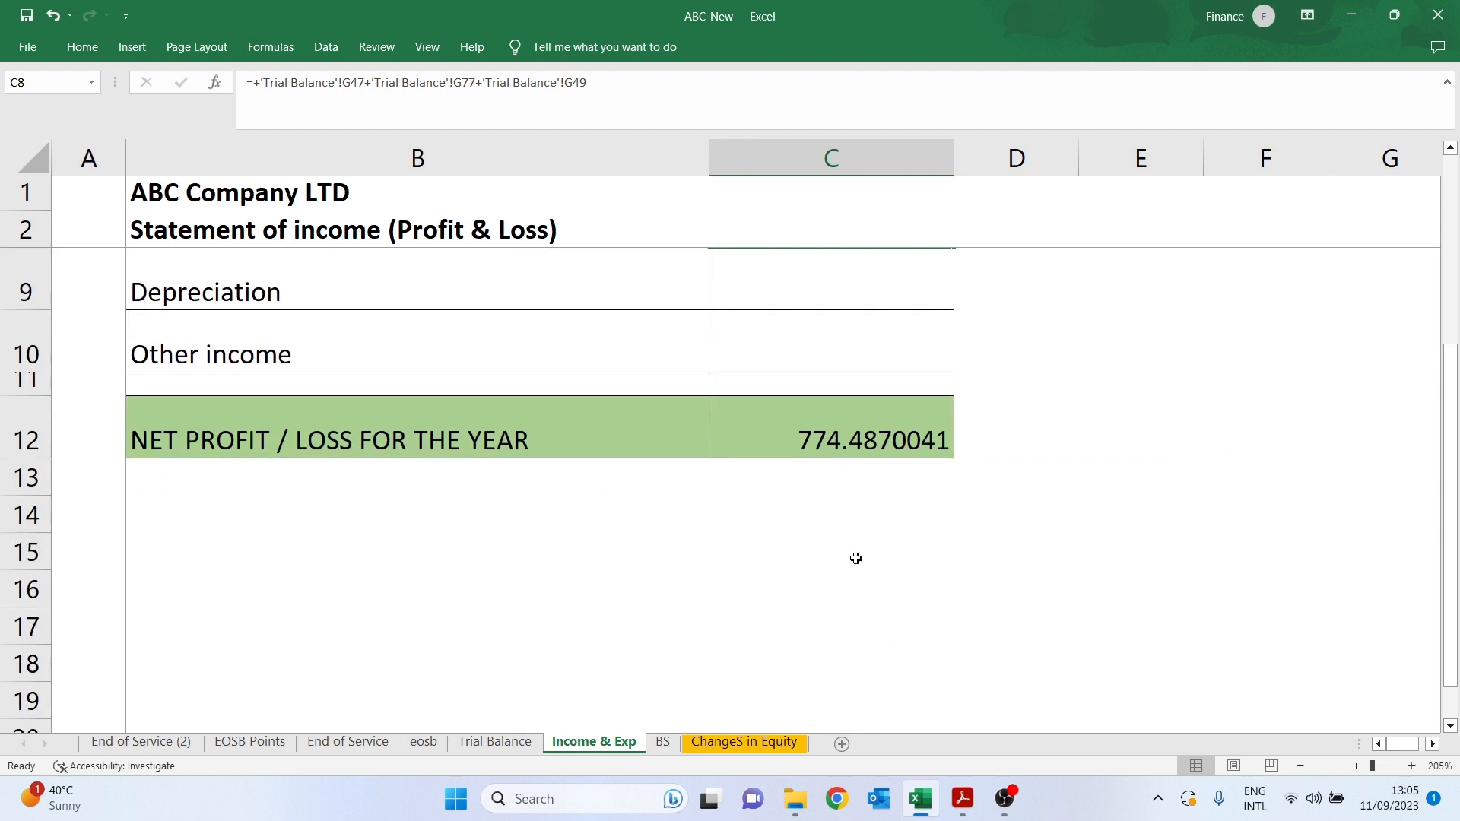
left_click(867, 453)
left_click(97, 49)
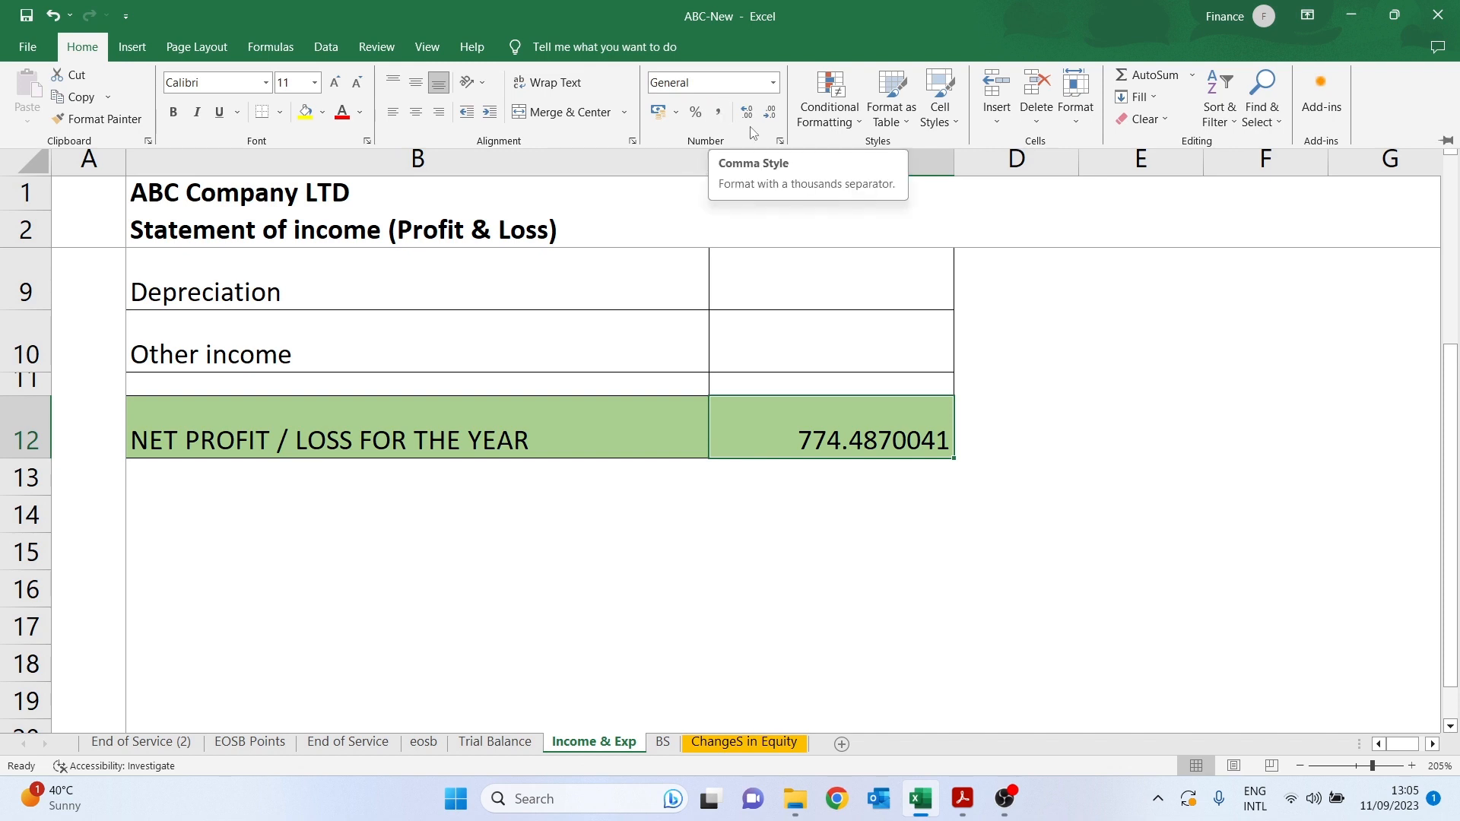
left_click(770, 114)
left_click(769, 114)
left_click(770, 114)
left_click(769, 114)
left_click(770, 114)
left_click(769, 114)
left_click(770, 114)
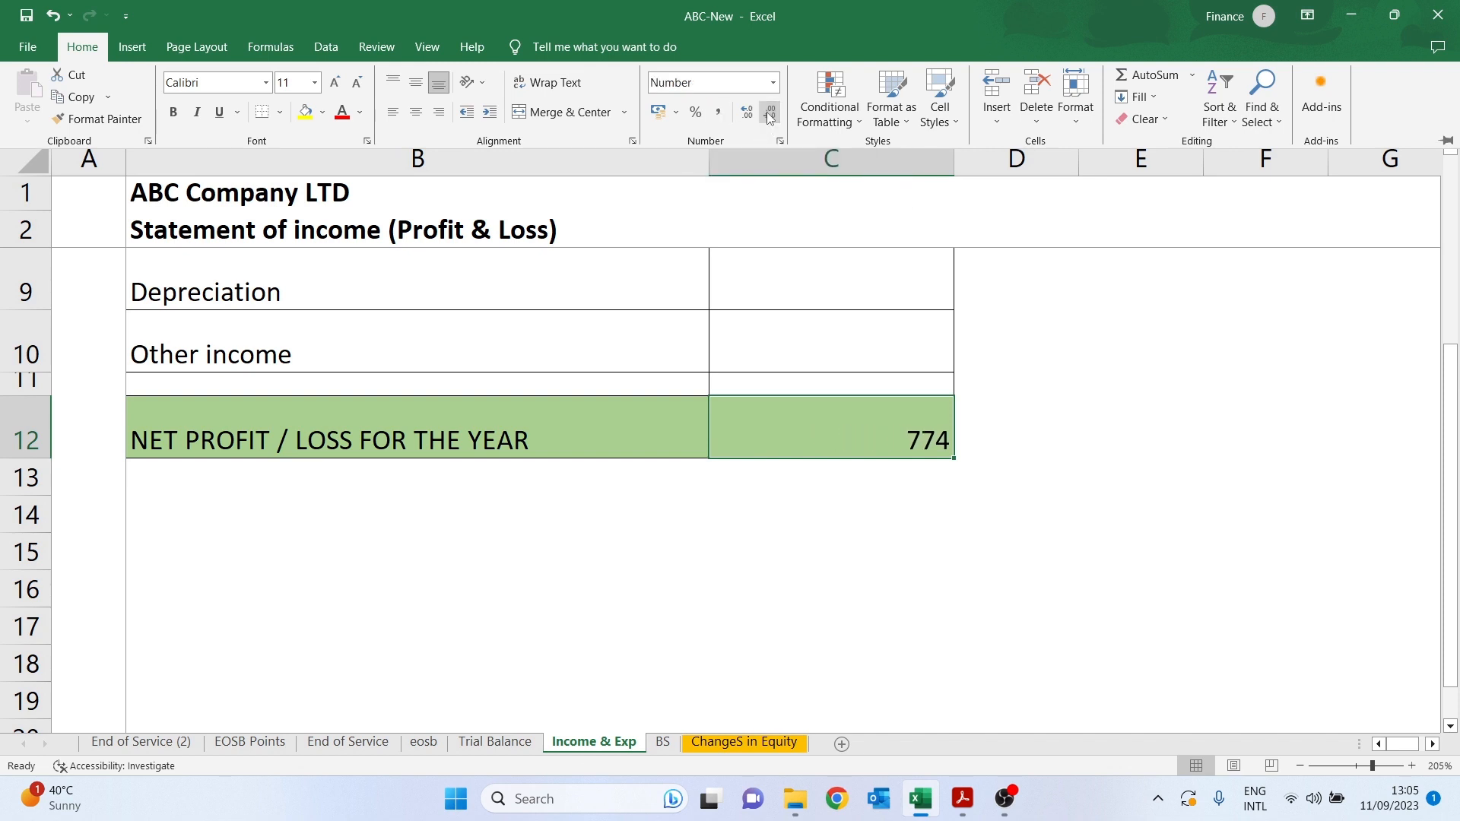
Review ChangeS in Equity, then recap the EOSB Points topics alongside the End of Service calculations and the eosb journal entries
left_click(662, 743)
left_click(750, 743)
left_click(599, 634)
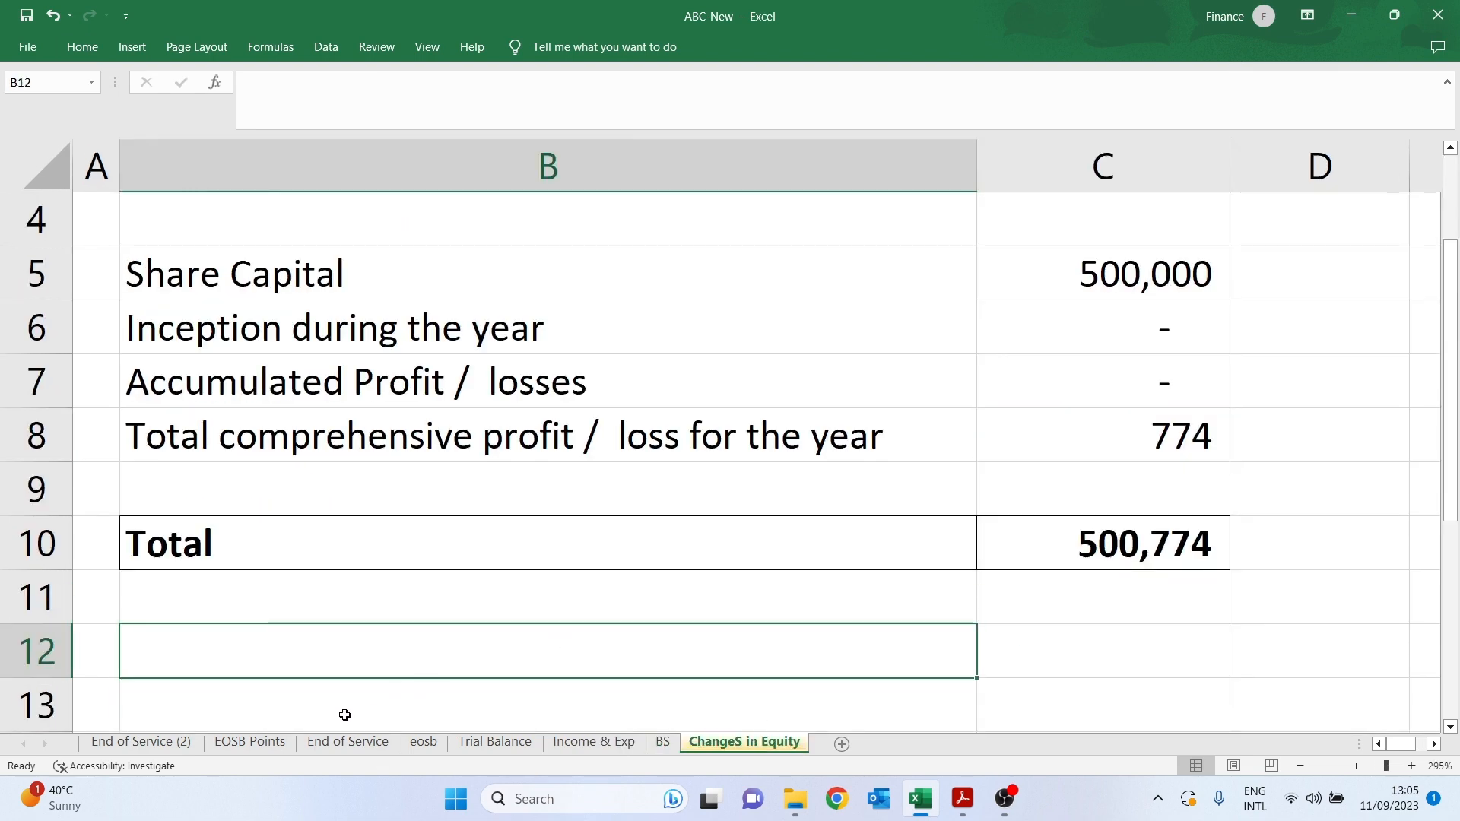
left_click(141, 743)
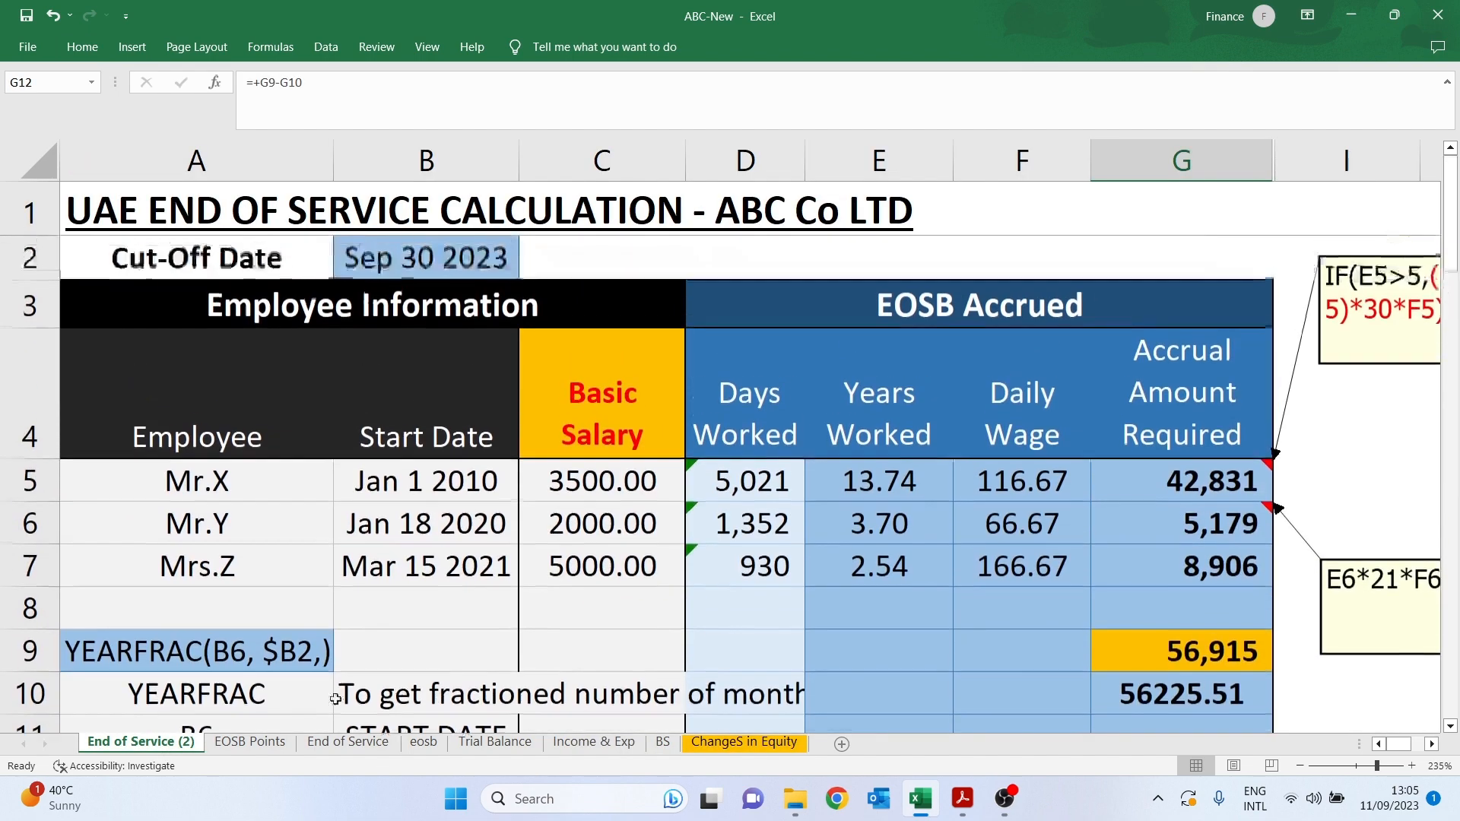
left_click(238, 749)
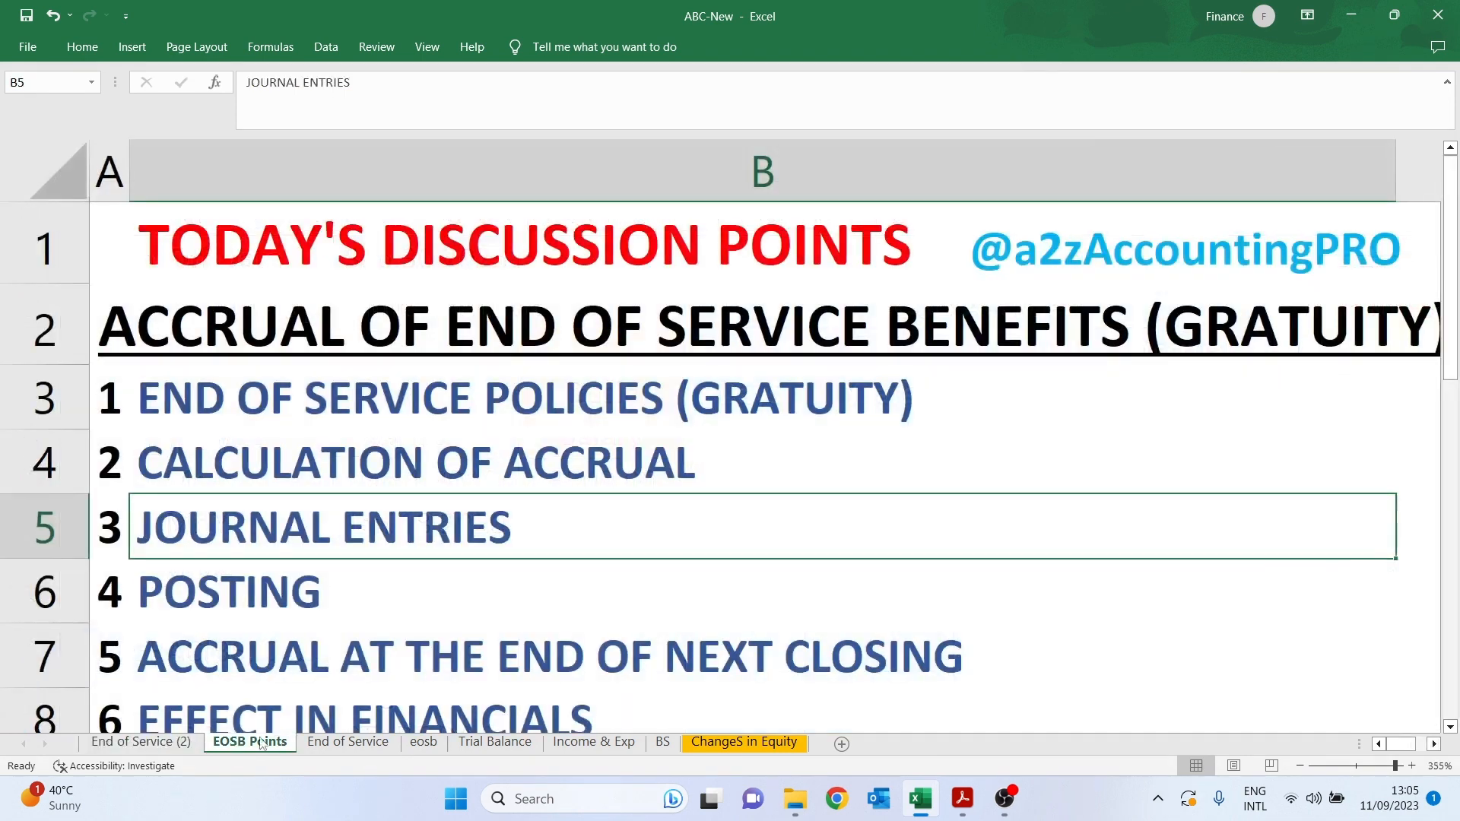
left_click(403, 582)
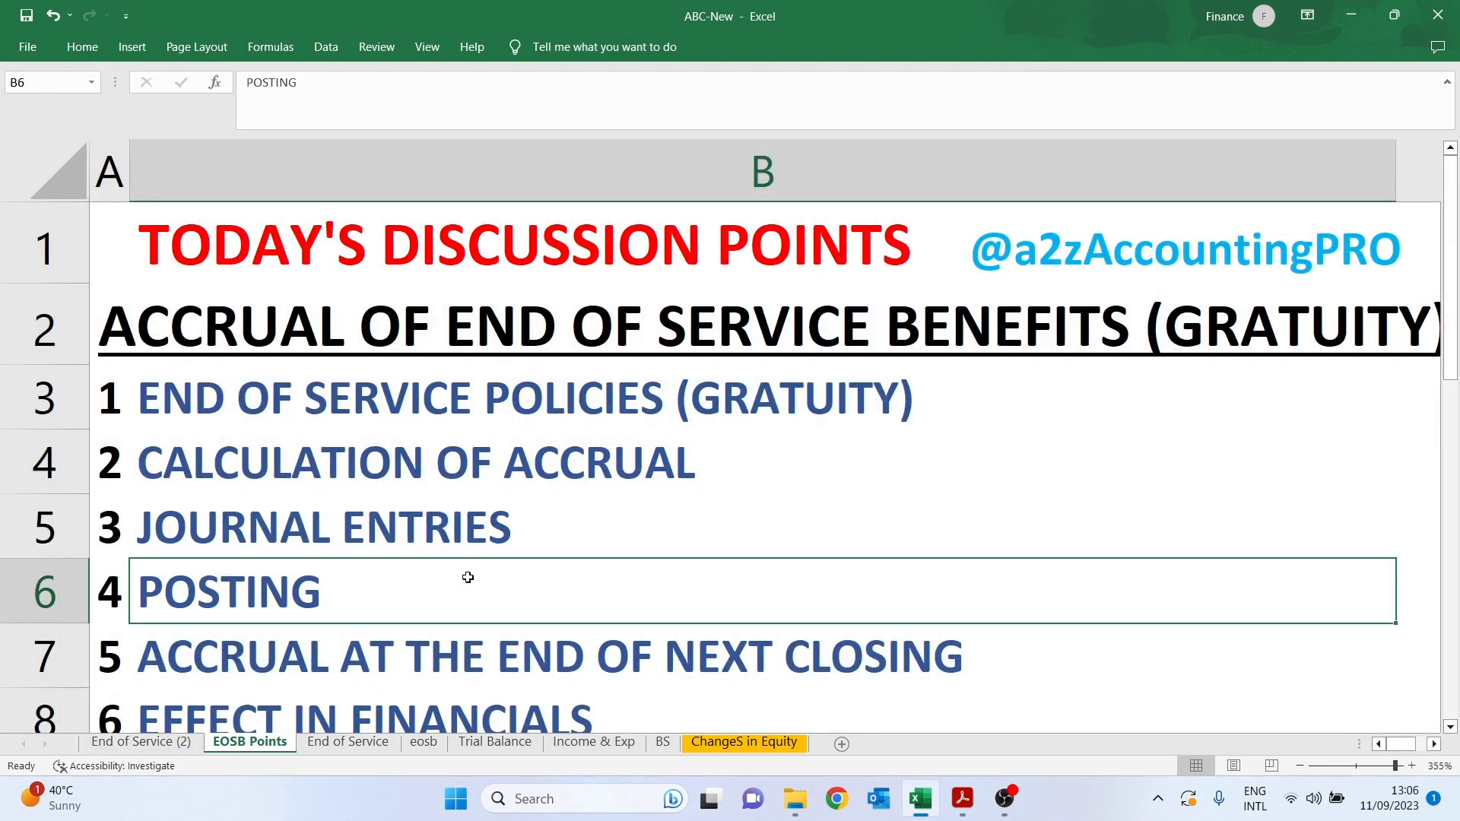
scroll(466, 589, "down", 1)
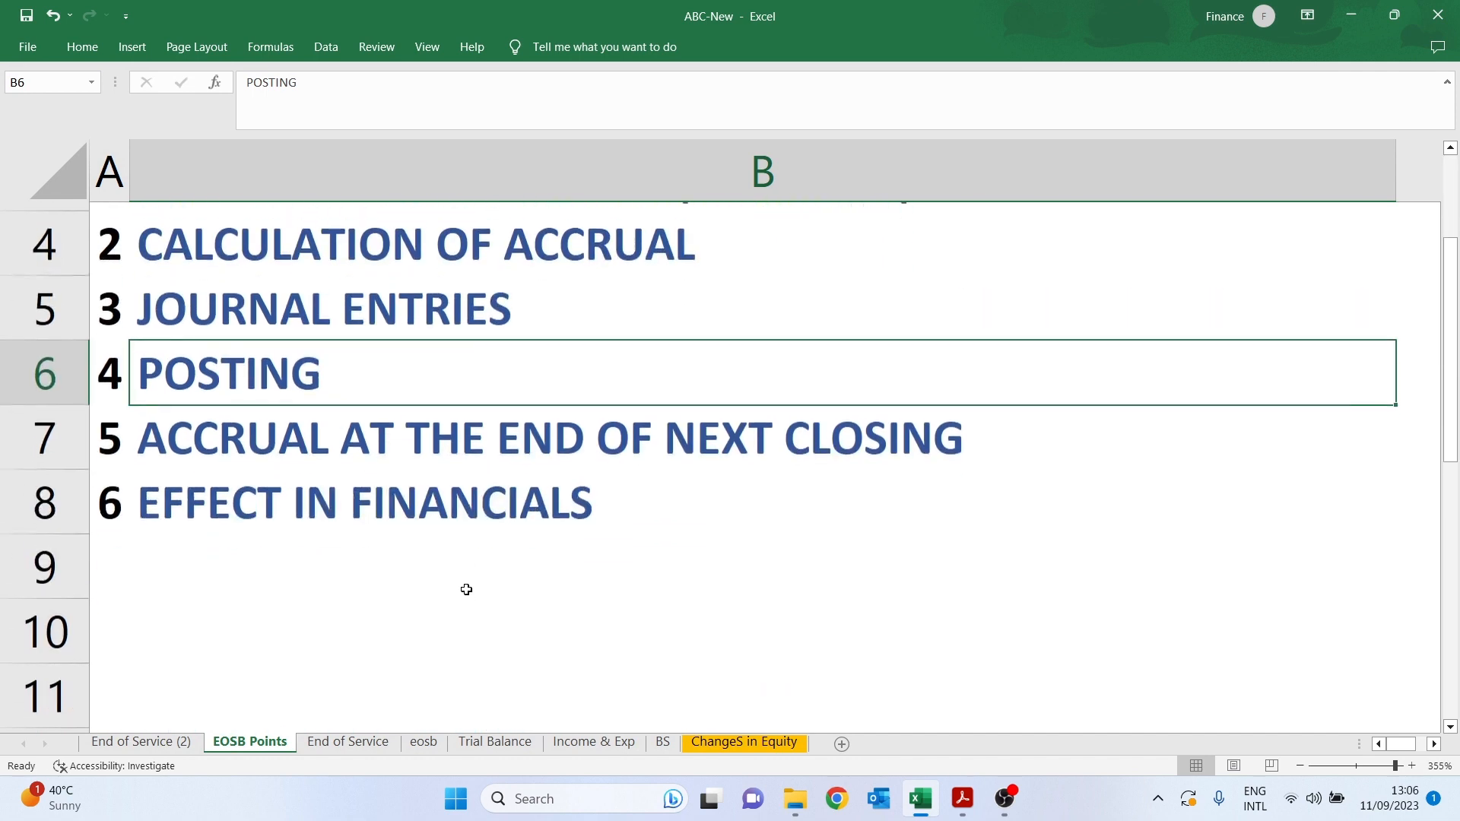
scroll(466, 589, "up", 1)
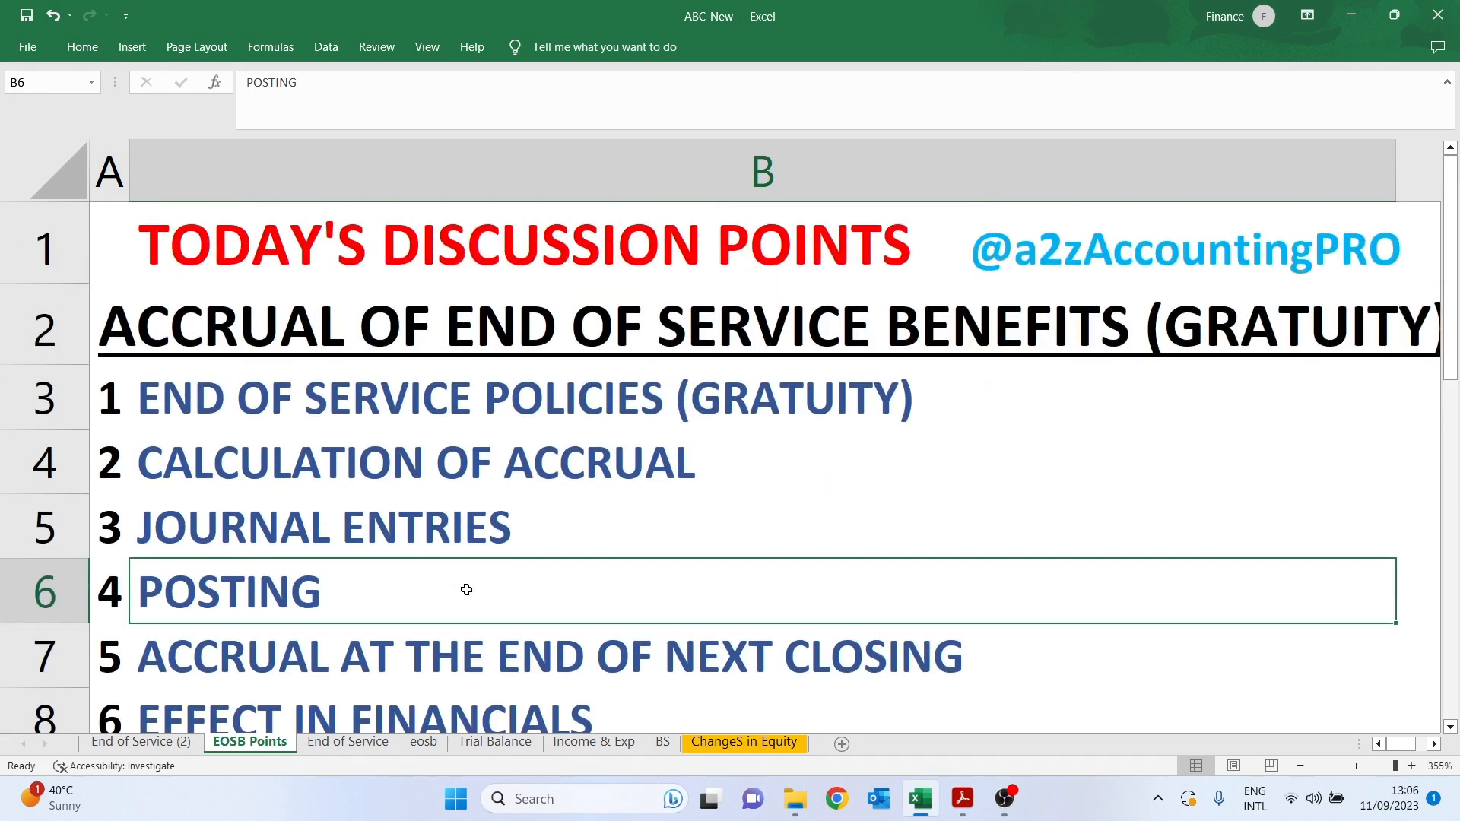
left_click(348, 742)
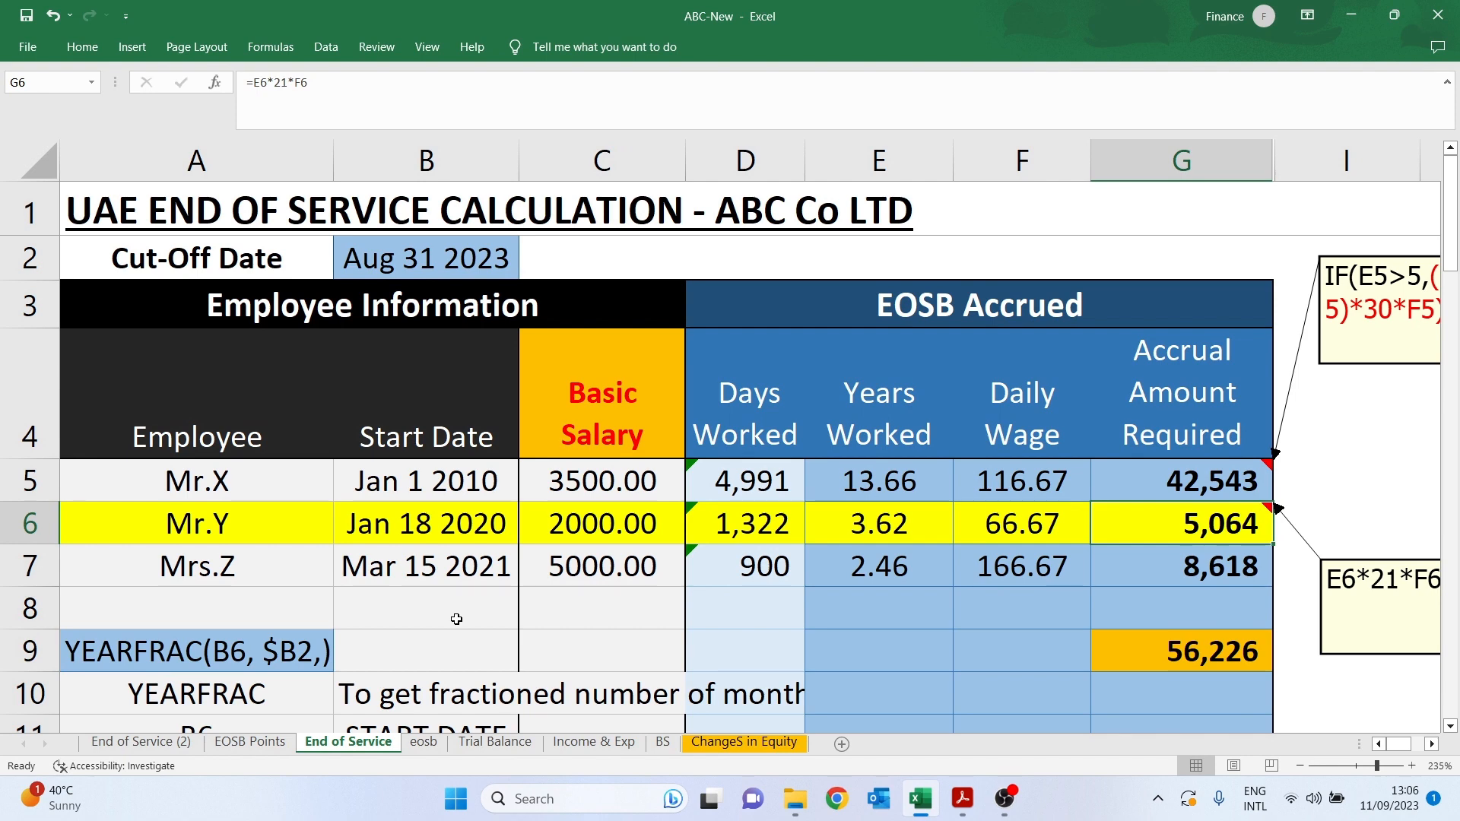
left_click(424, 742)
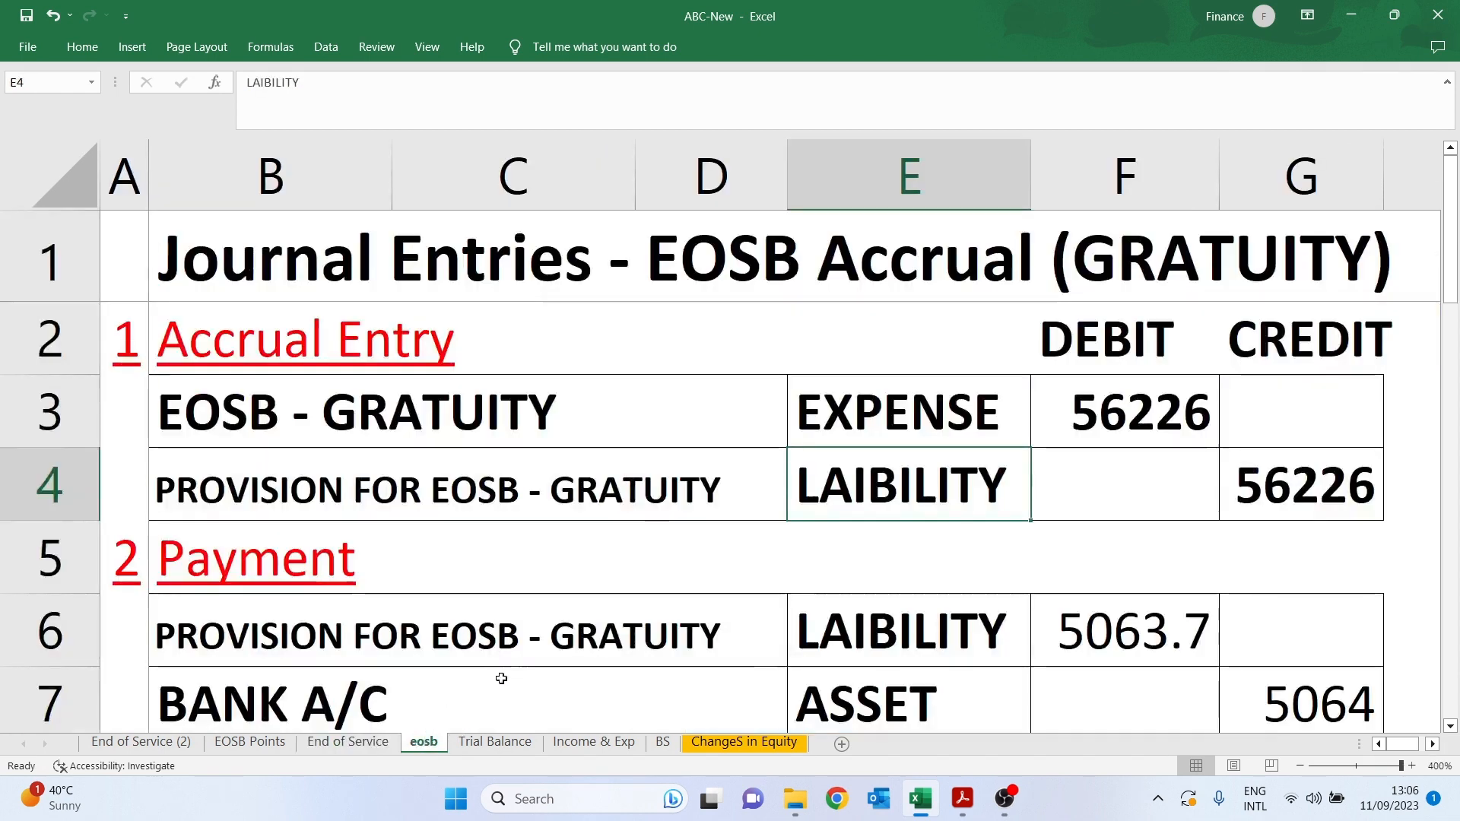
left_click(249, 743)
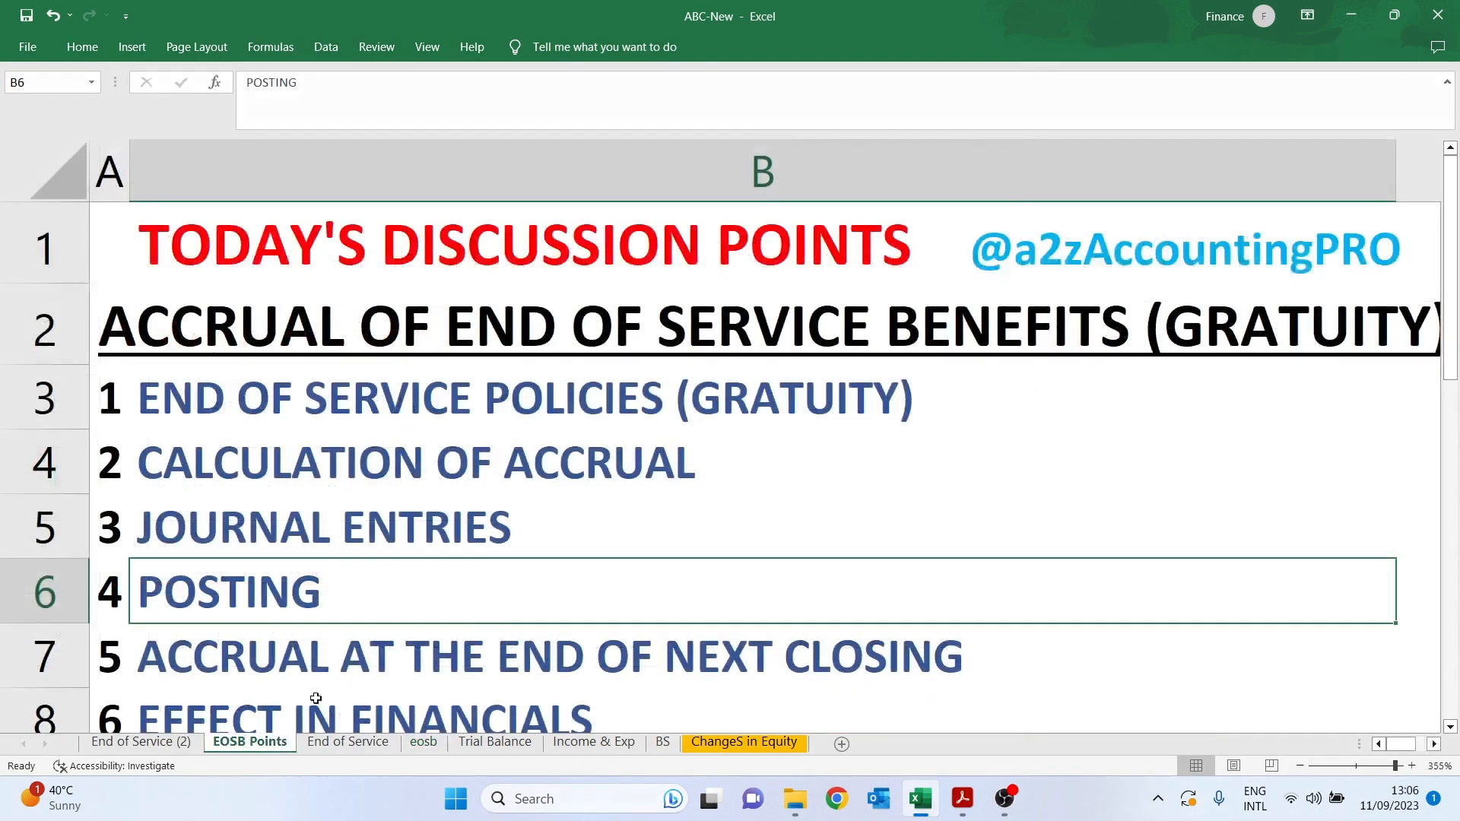